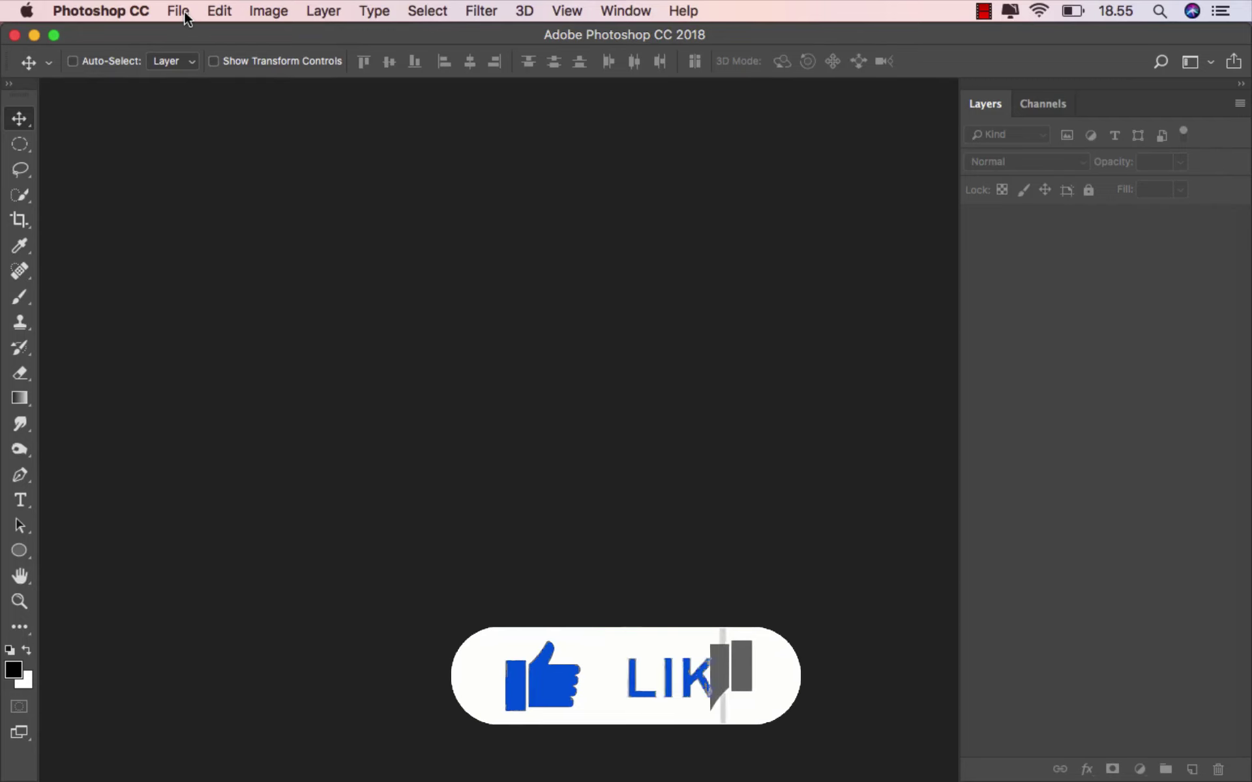
- Set up a new 3000 x 2000 px, 200 ppi landscape document
{"action": "left_click", "coordinate": [178, 10]}
{"action": "left_click", "coordinate": [236, 35]}
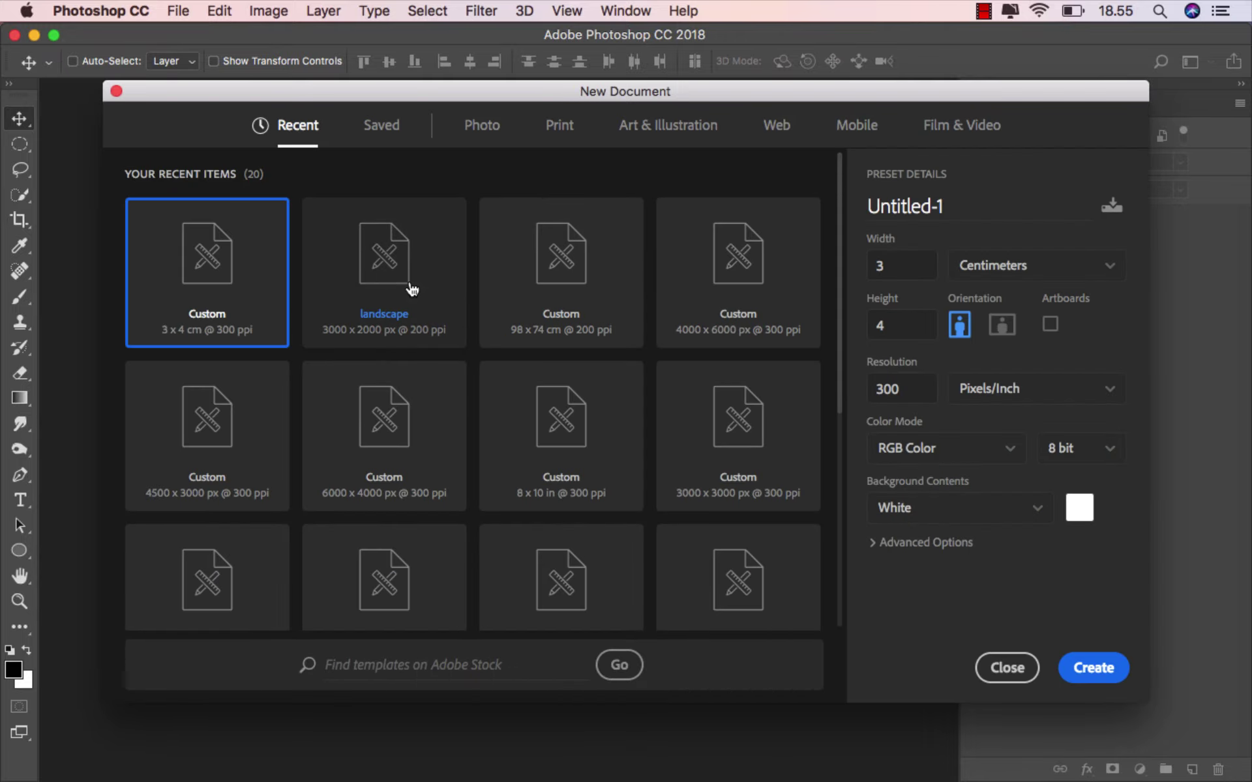
{"action": "left_click", "coordinate": [388, 298]}
{"action": "left_click", "coordinate": [913, 267]}
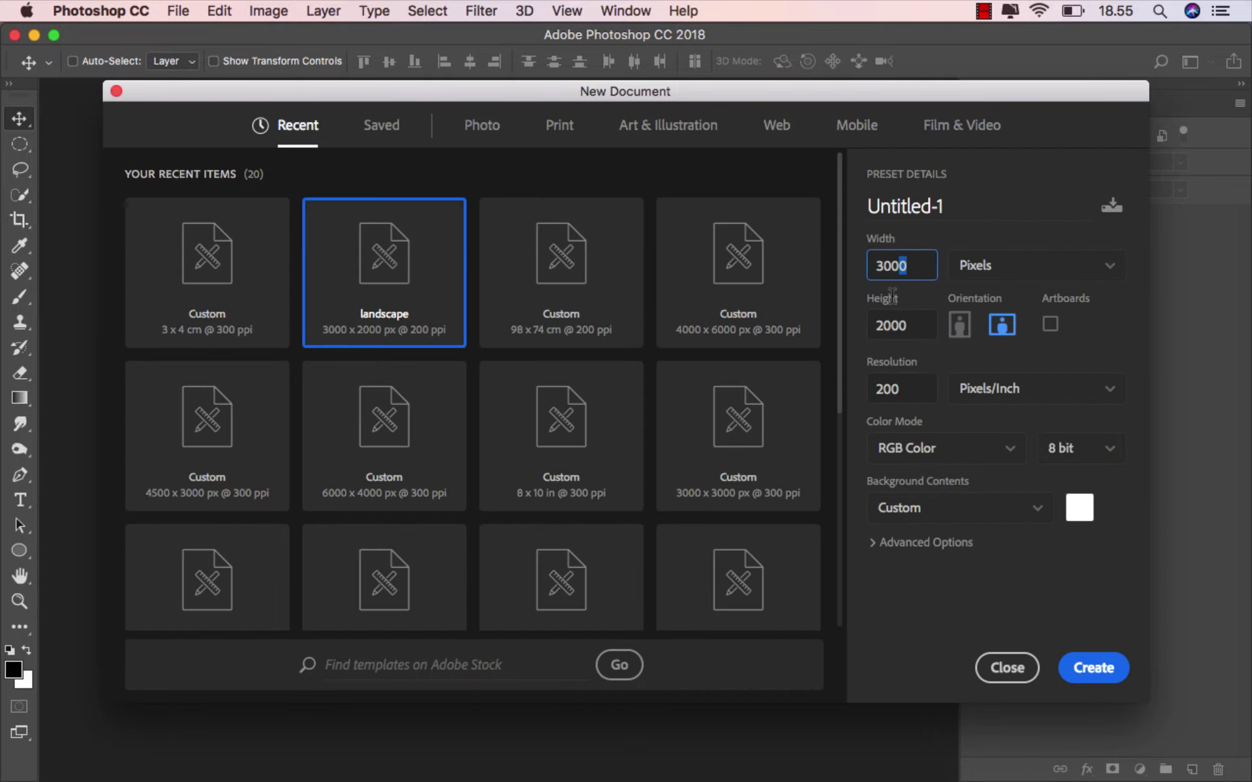
{"action": "double_click", "coordinate": [905, 324]}
{"action": "double_click", "coordinate": [903, 387]}
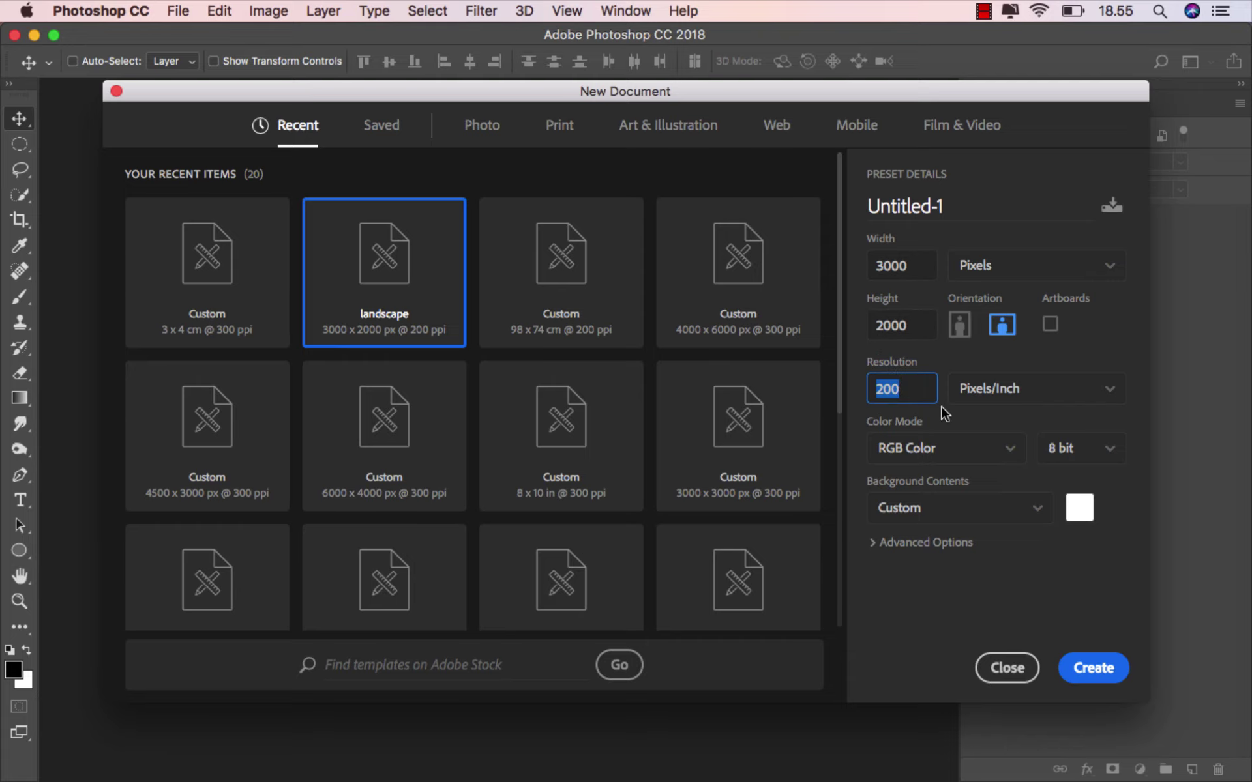
{"action": "left_click", "coordinate": [1001, 333]}
- Create the document and drag the waly_chrobrego terrace photo onto the canvas
{"action": "left_click", "coordinate": [1082, 666]}
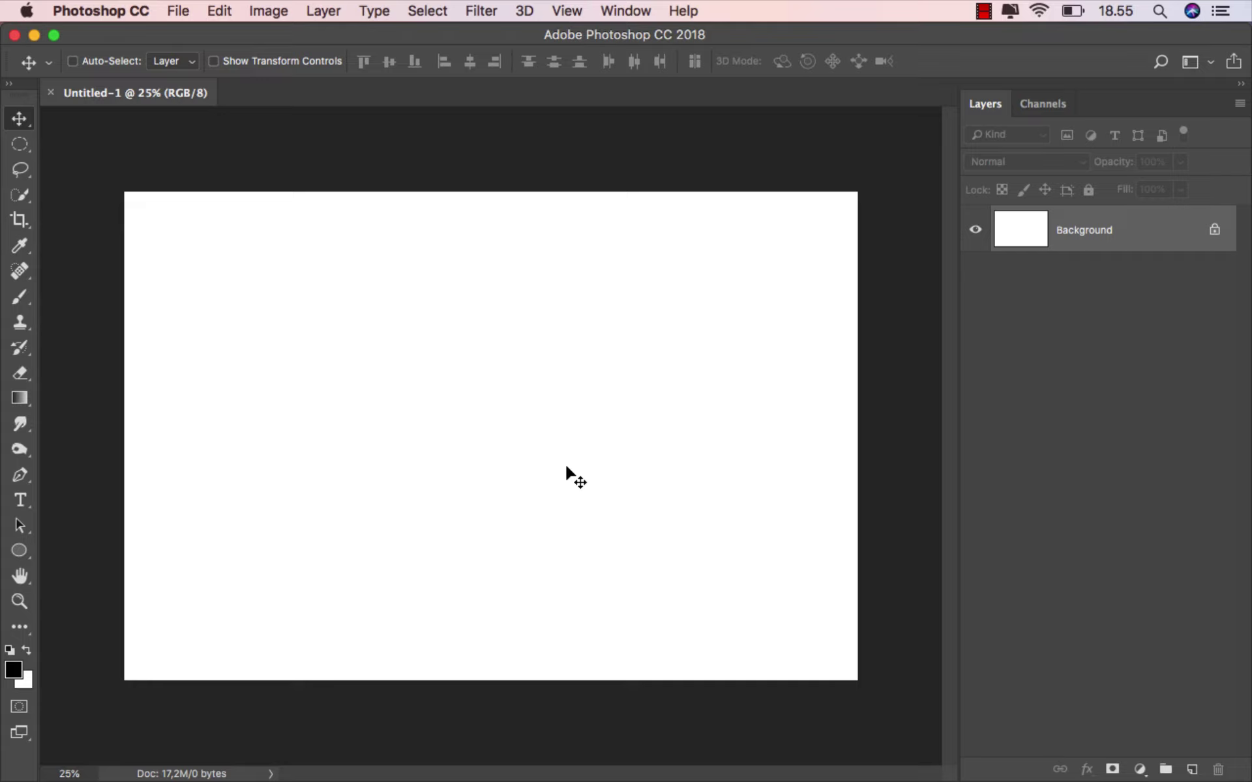
{"action": "mouse_move", "coordinate": [506, 779]}
{"action": "left_click", "coordinate": [511, 755]}
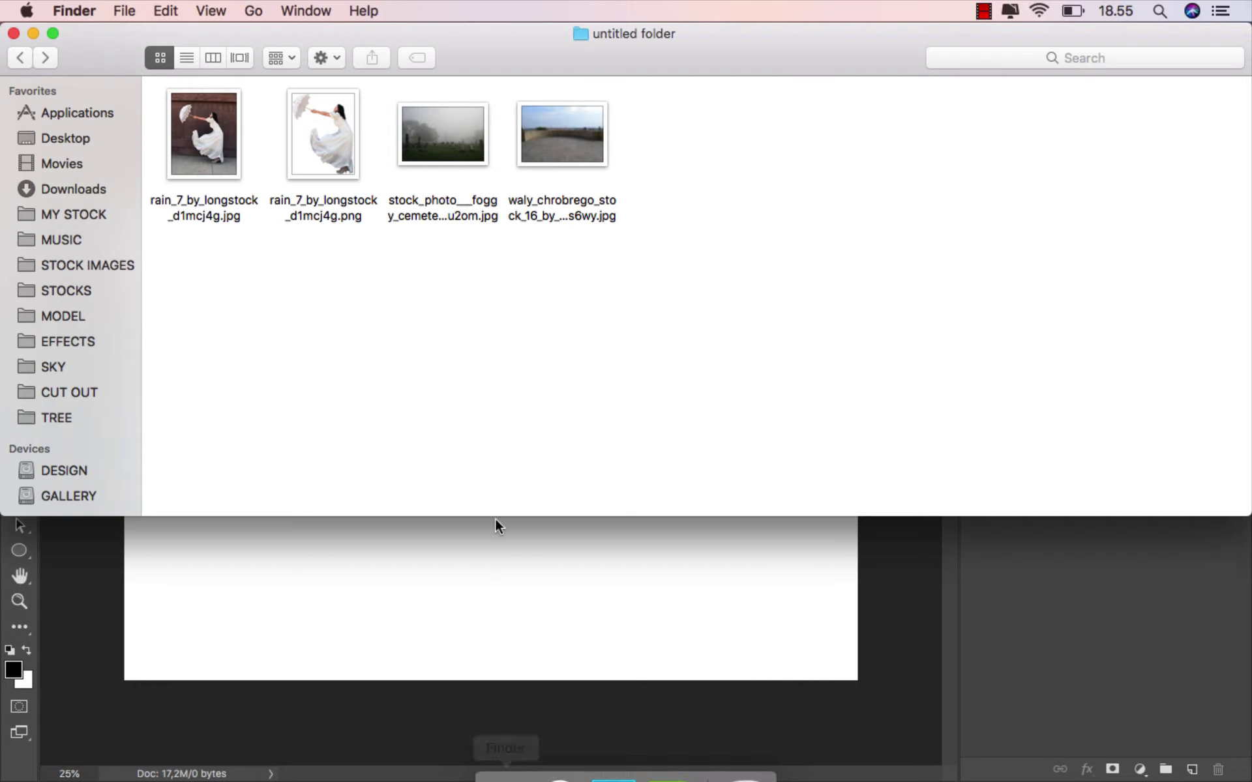
{"action": "mouse_move", "coordinate": [545, 147]}
{"action": "left_mouse_down"}
{"action": "mouse_move", "coordinate": [502, 580]}
{"action": "mouse_move", "coordinate": [492, 458]}
{"action": "left_mouse_up"}
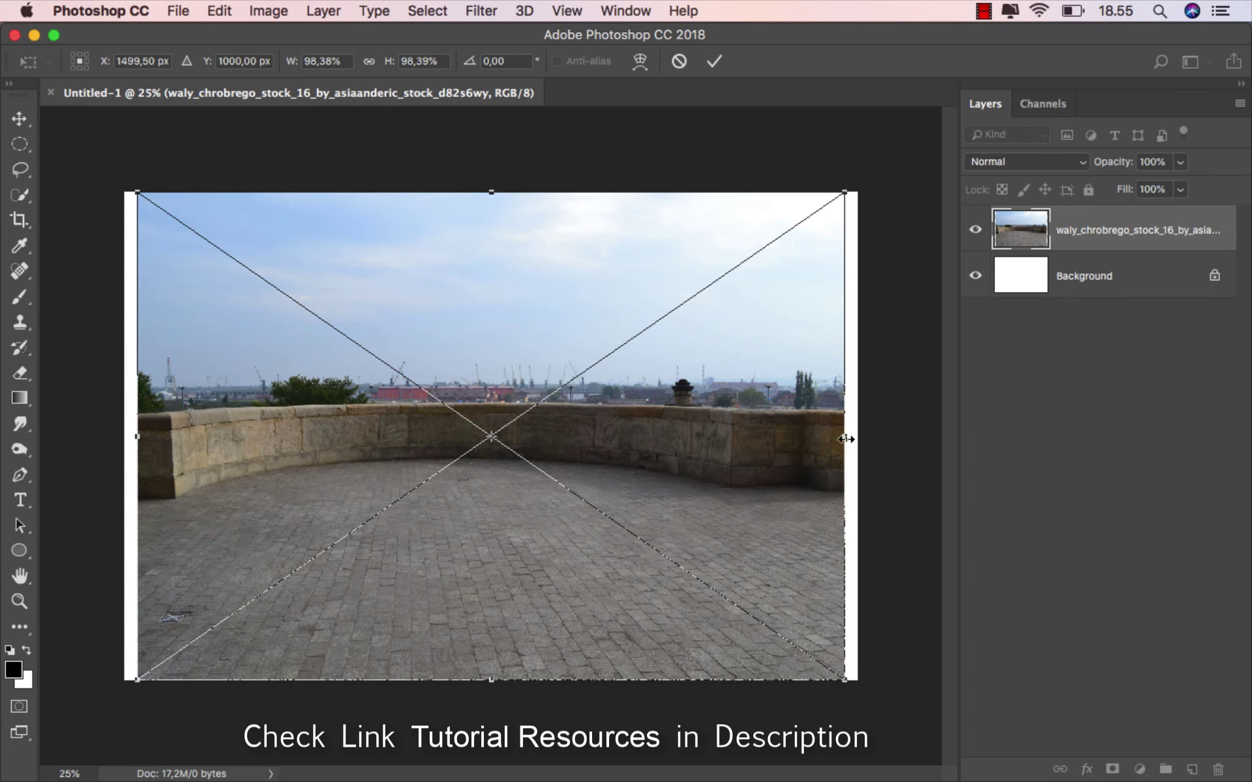
- Stretch the terrace photo to full canvas width, squash it to about 70% height, and commit
{"action": "left_click_drag", "start_coordinate": [846, 439], "coordinate": [857, 438]}
{"action": "left_click_drag", "start_coordinate": [138, 440], "coordinate": [126, 440]}
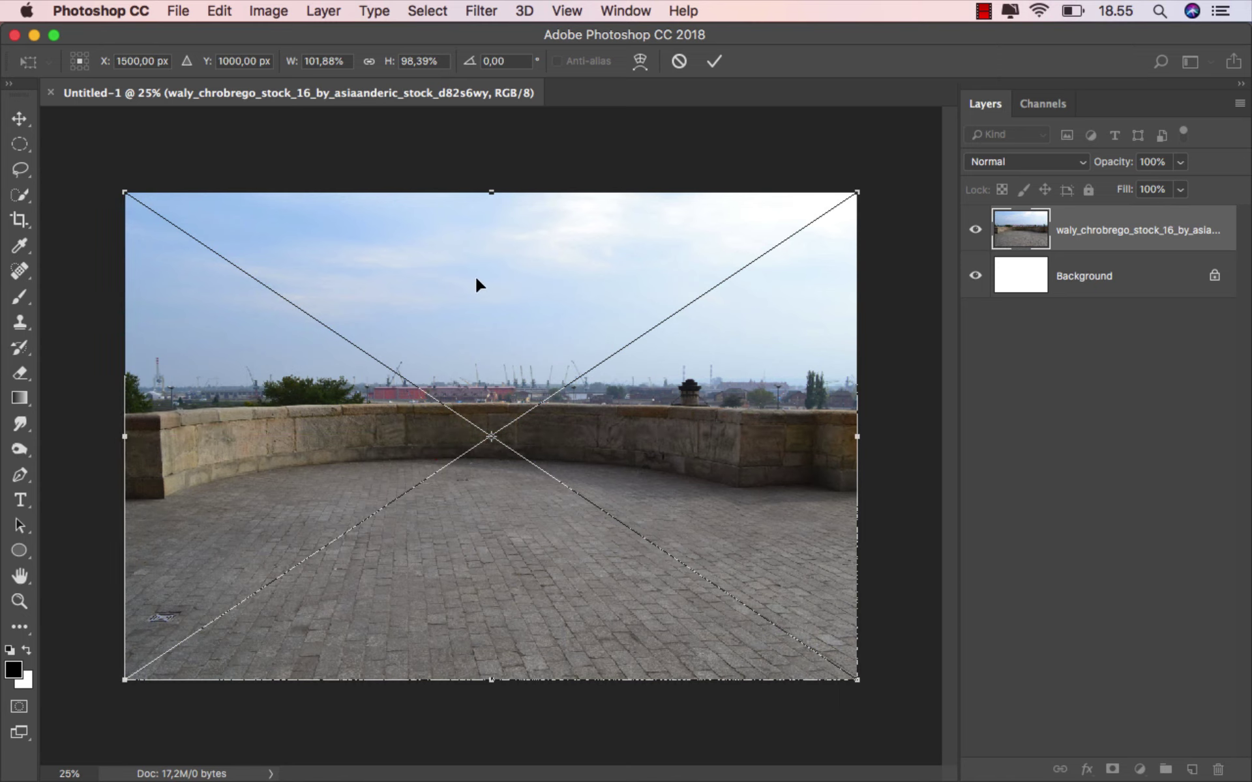
{"action": "left_click_drag", "start_coordinate": [495, 193], "coordinate": [482, 333]}
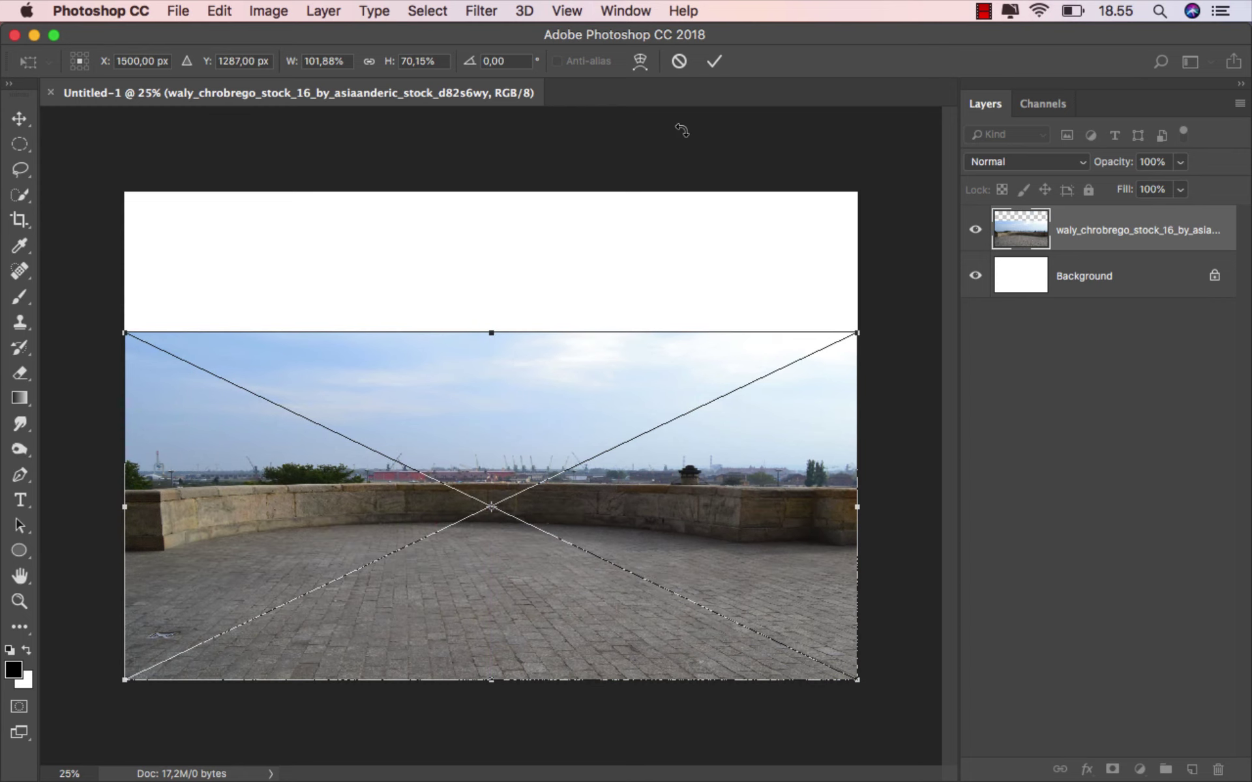
{"action": "left_click", "coordinate": [713, 66]}
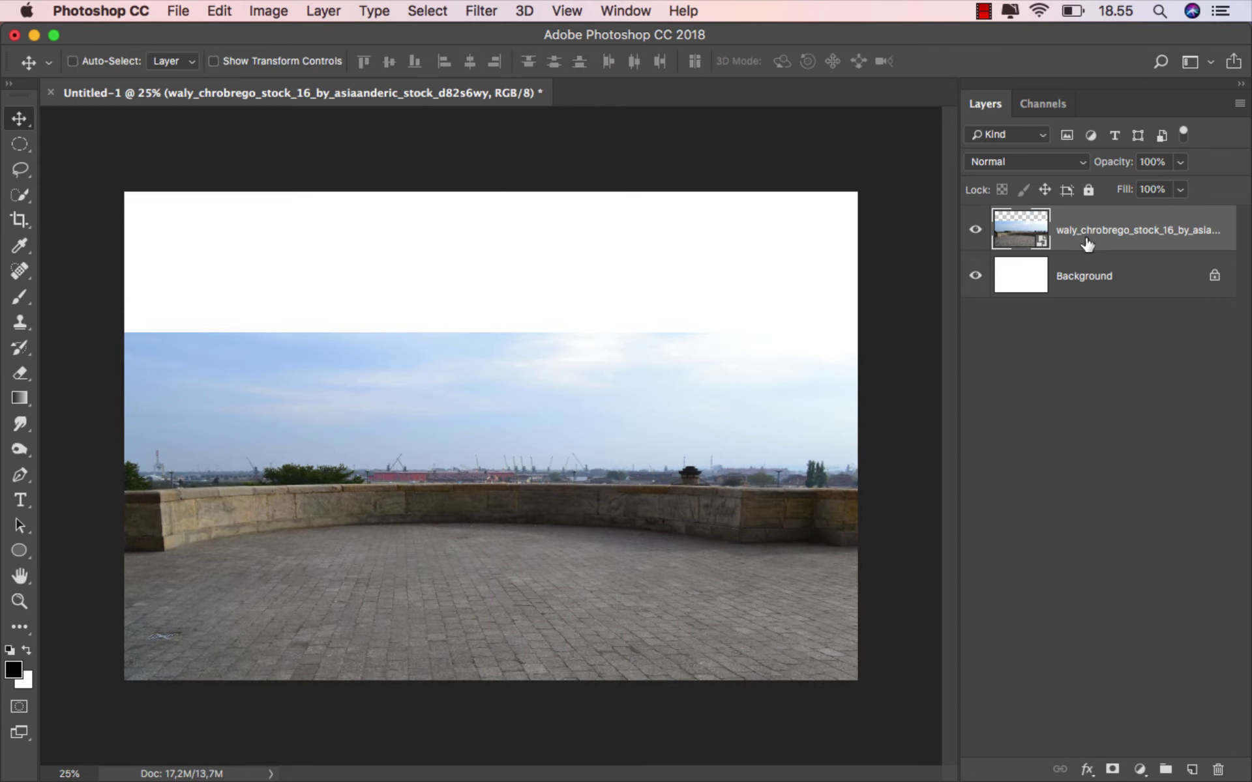
- Add a #375f71 steel-blue Solid Color fill layer directly above the Background
{"action": "left_click", "coordinate": [1087, 270]}
{"action": "left_click", "coordinate": [1140, 769]}
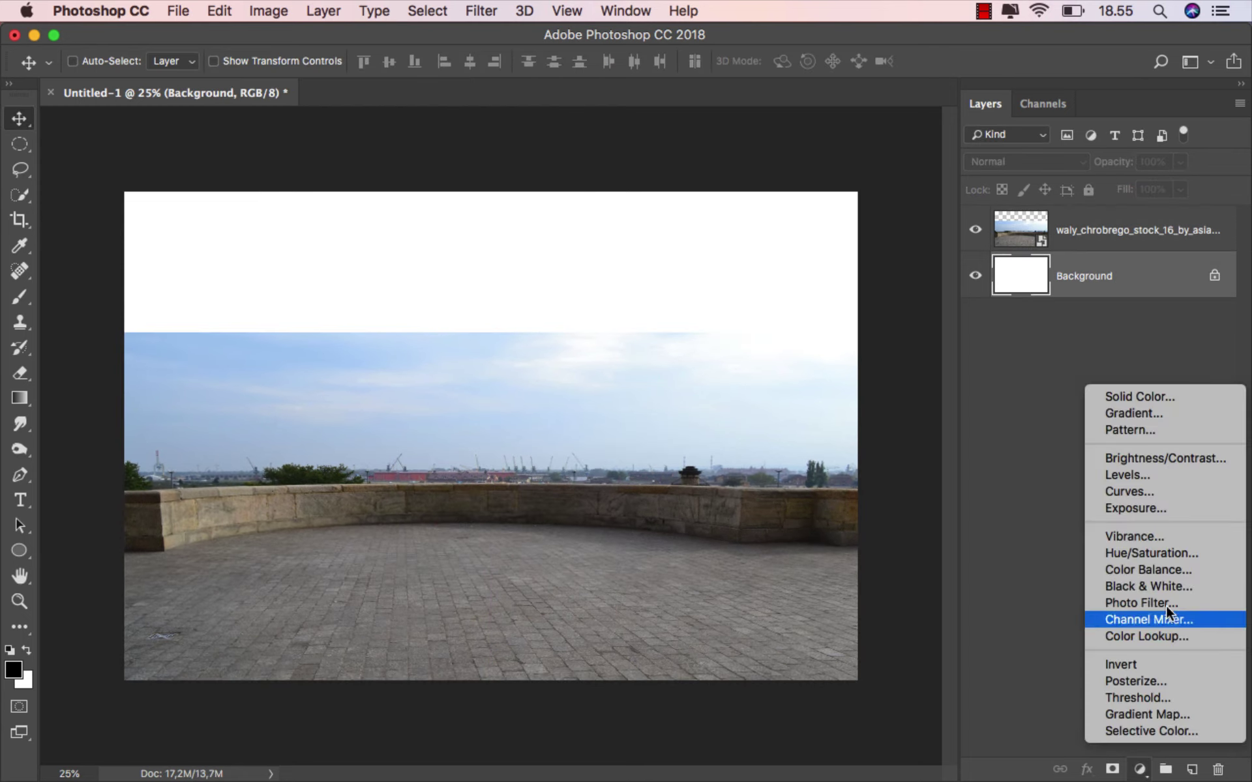
{"action": "left_click", "coordinate": [1203, 397]}
{"action": "left_click", "coordinate": [891, 542]}
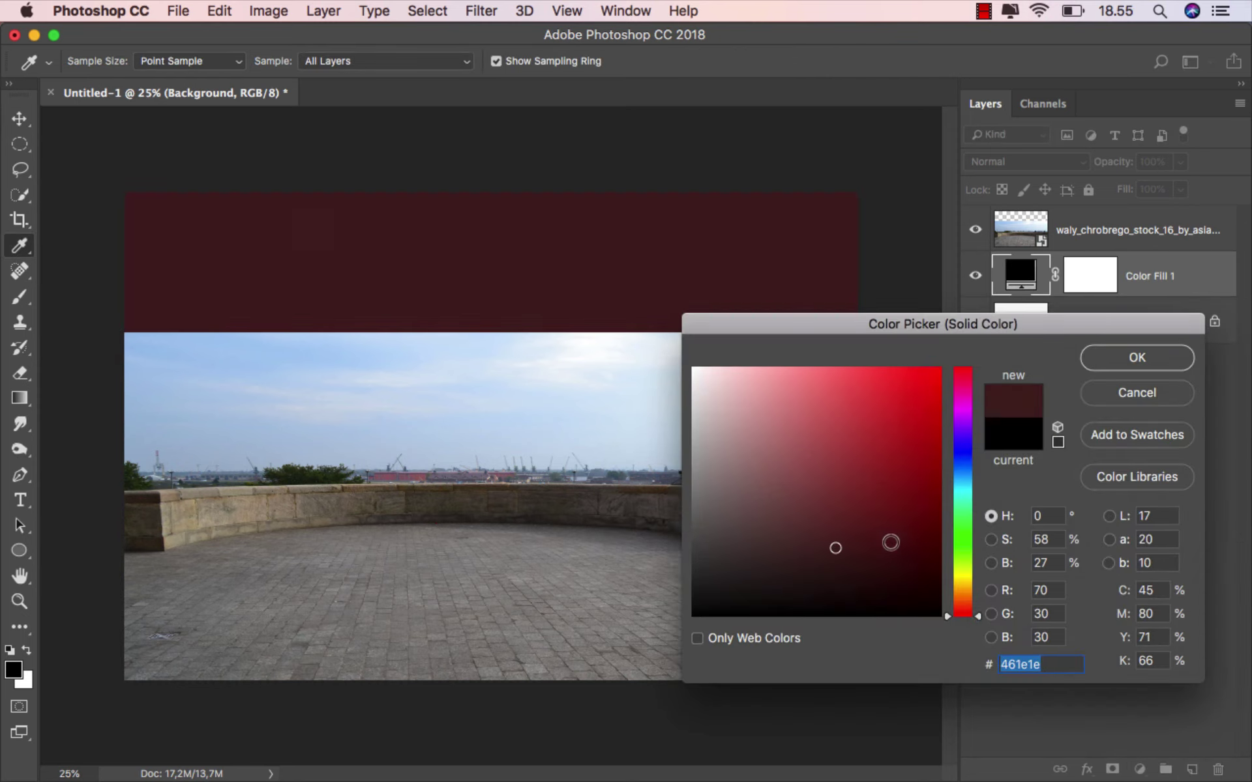
{"action": "left_click", "coordinate": [967, 478]}
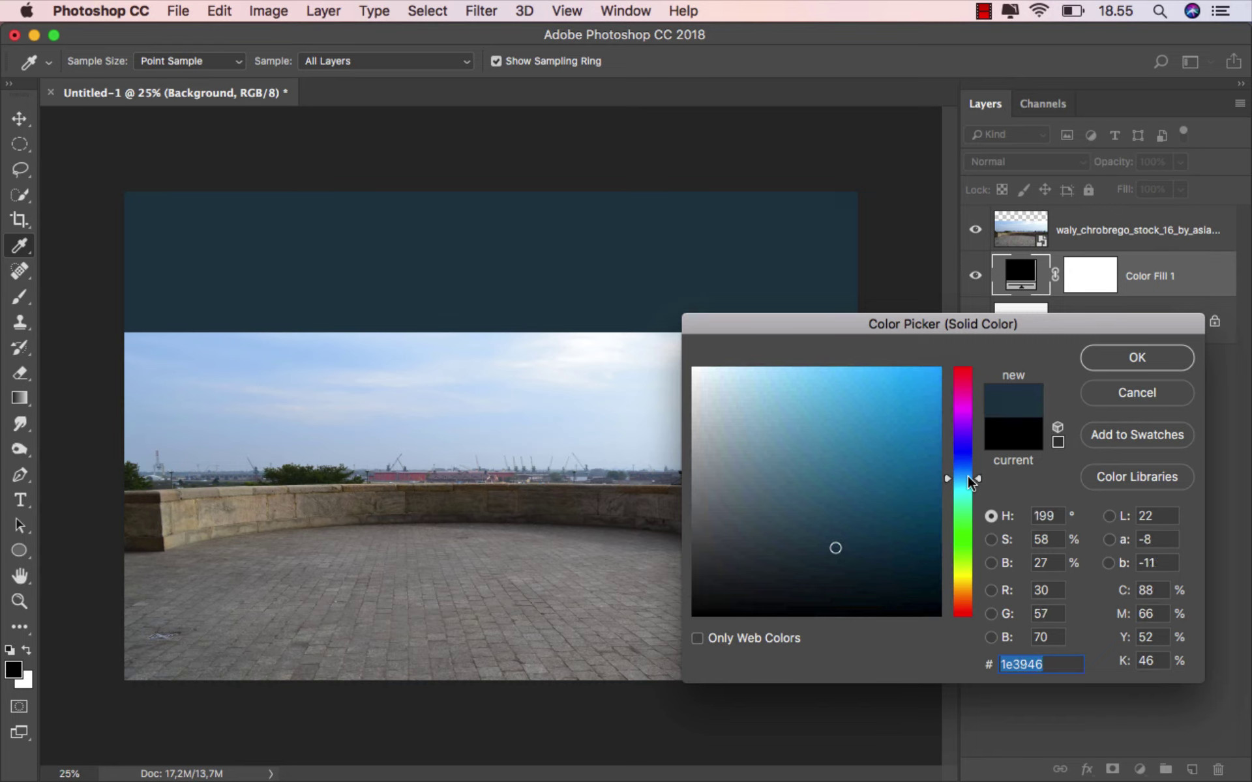
{"action": "mouse_move", "coordinate": [815, 522]}
{"action": "left_mouse_down"}
{"action": "mouse_move", "coordinate": [836, 499]}
{"action": "mouse_move", "coordinate": [820, 506]}
{"action": "left_mouse_up"}
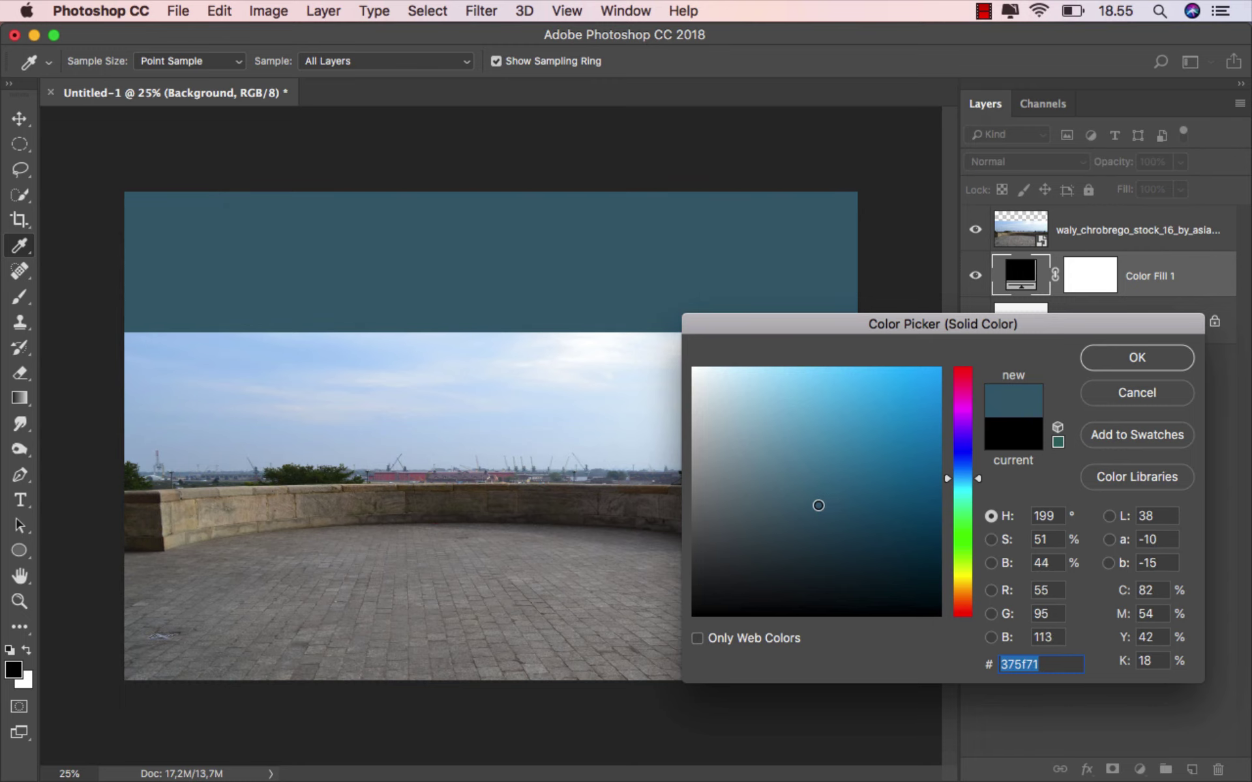
{"action": "left_click", "coordinate": [1137, 357]}
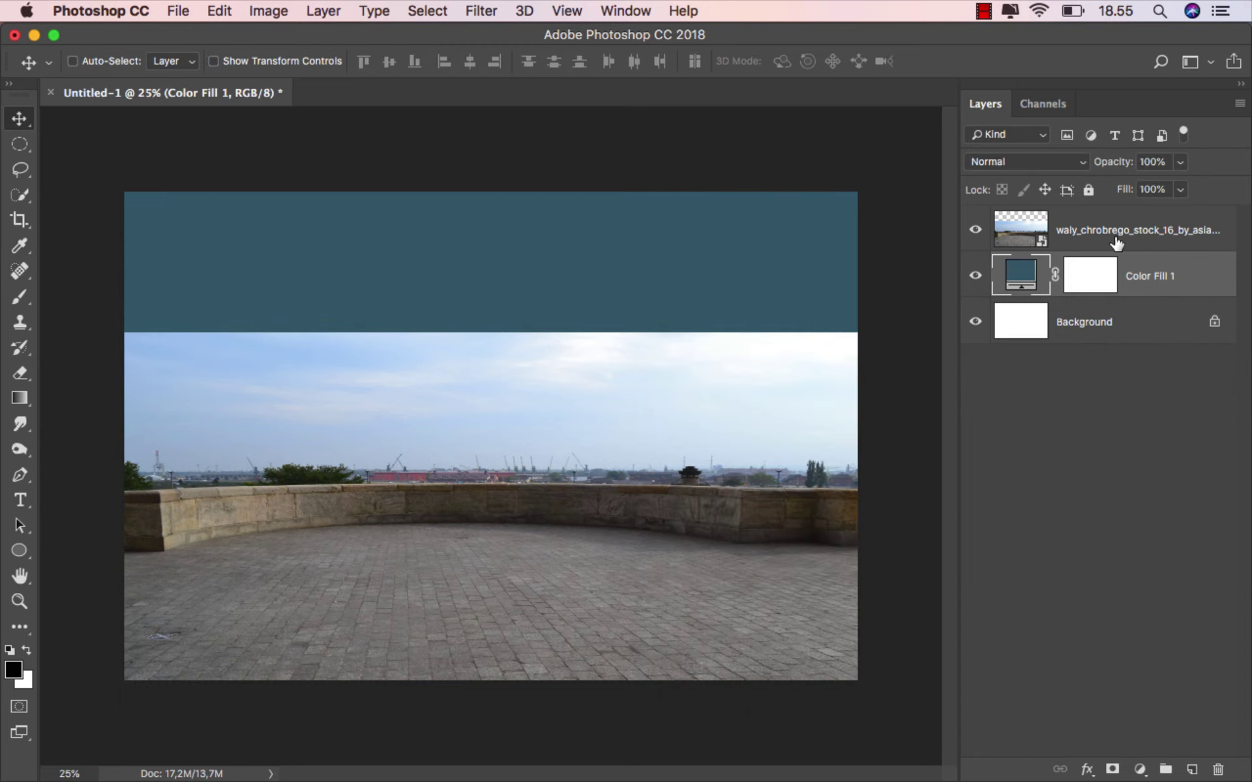
{"action": "left_click", "coordinate": [1117, 242]}
- Mask the terrace layer and drag black-to-white gradients to fade the wall into blue
{"action": "left_click", "coordinate": [1112, 768]}
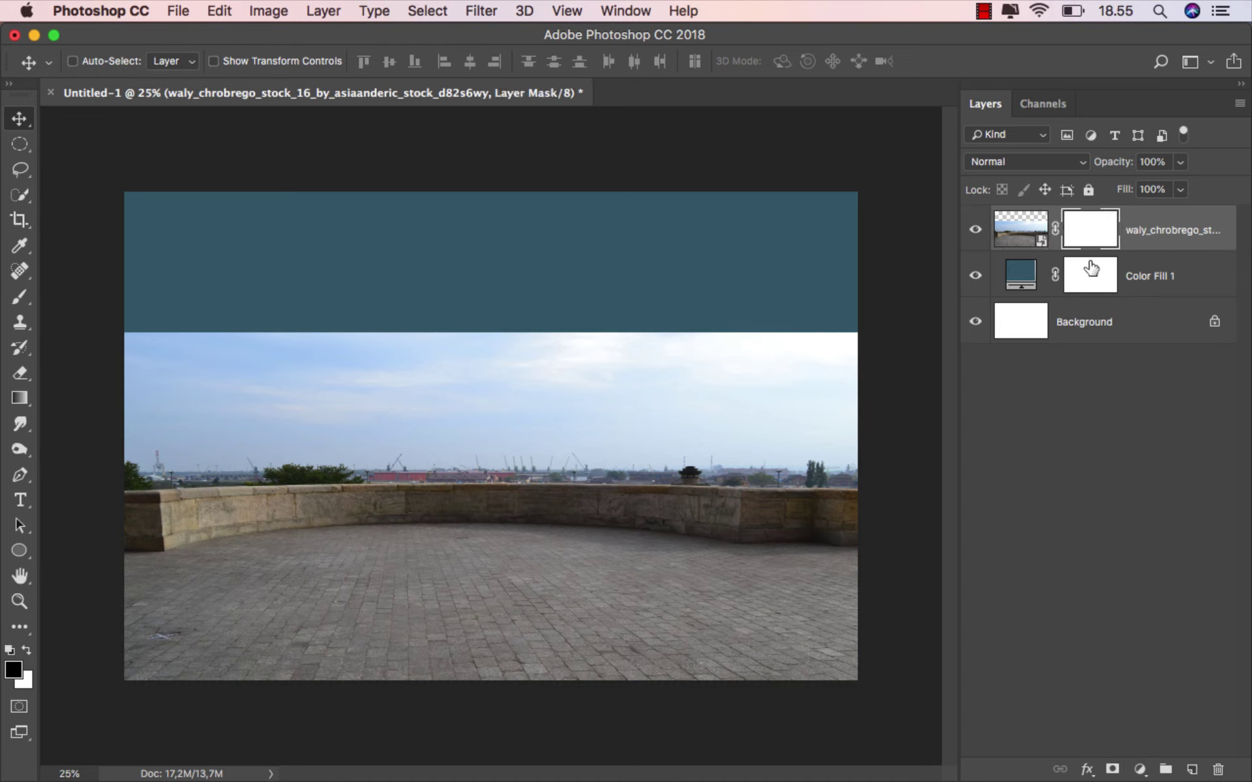
{"action": "left_click", "coordinate": [19, 397]}
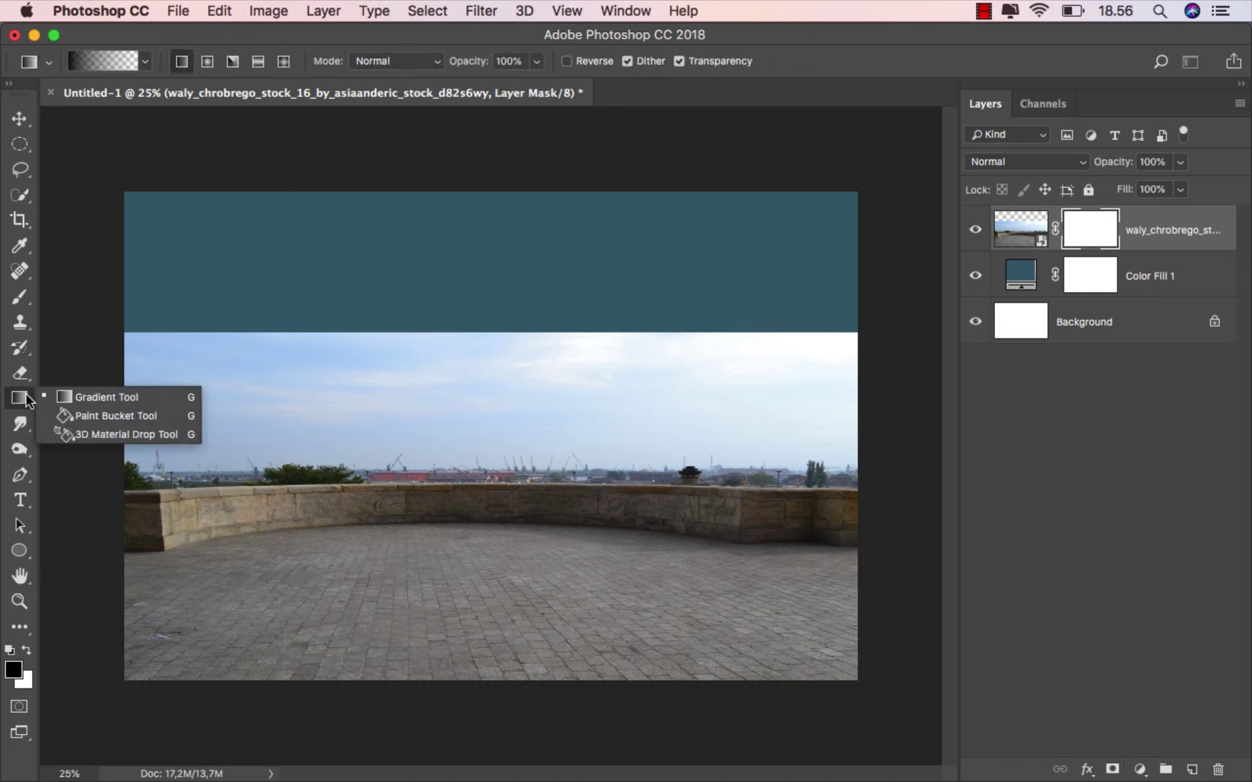
{"action": "left_click", "coordinate": [104, 397]}
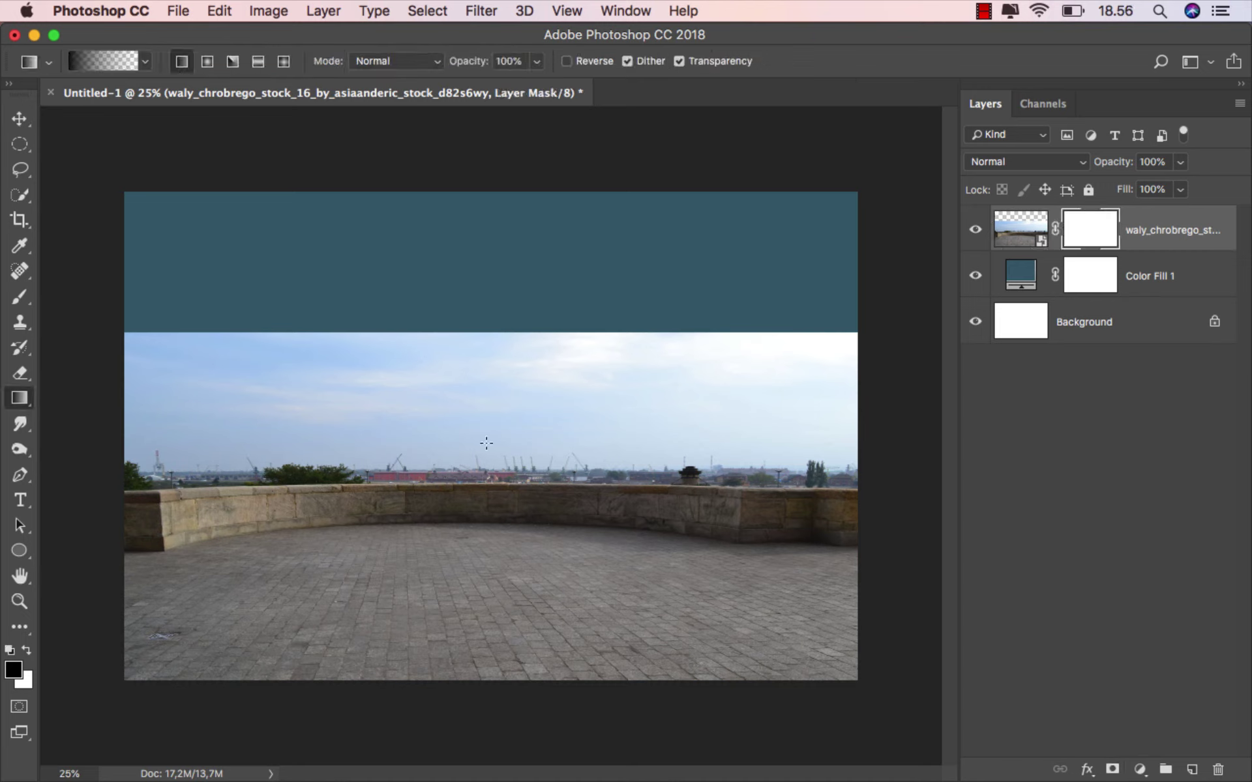
{"action": "left_click_drag", "start_coordinate": [482, 553], "coordinate": [487, 524]}
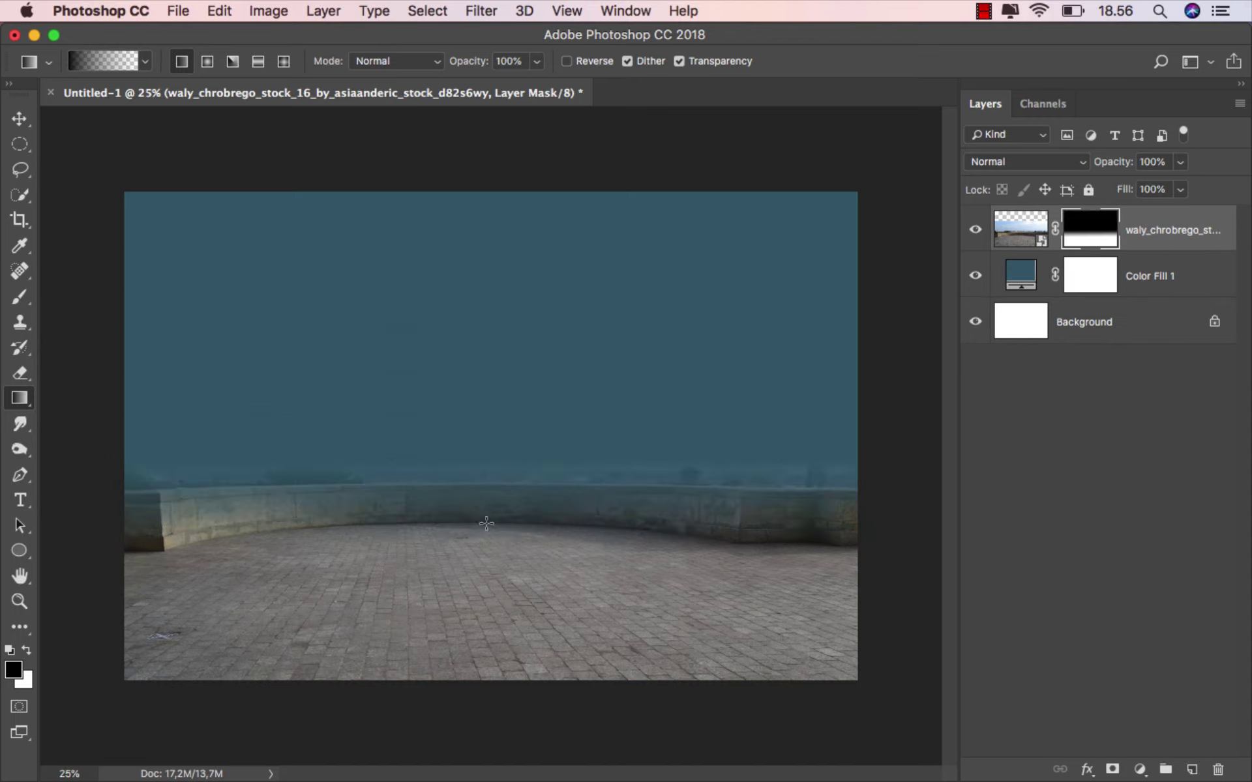
{"action": "left_click_drag", "start_coordinate": [486, 475], "coordinate": [485, 572]}
{"action": "left_click_drag", "start_coordinate": [489, 431], "coordinate": [492, 537]}
{"action": "left_click_drag", "start_coordinate": [495, 605], "coordinate": [495, 604]}
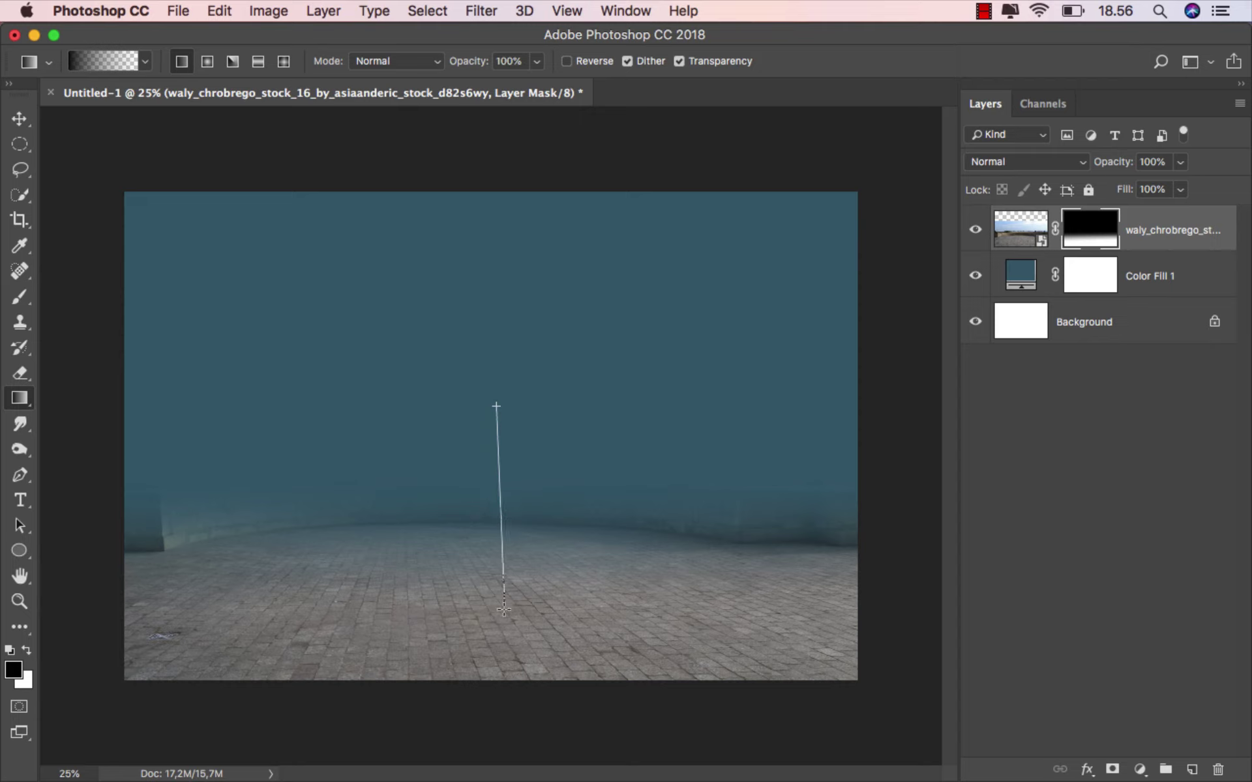
{"action": "left_click_drag", "start_coordinate": [494, 404], "coordinate": [504, 603]}
- Refine the mask gradient until only the paving stones show at the bottom
{"action": "left_click_drag", "start_coordinate": [499, 464], "coordinate": [497, 531]}
{"action": "left_click_drag", "start_coordinate": [491, 391], "coordinate": [493, 612]}
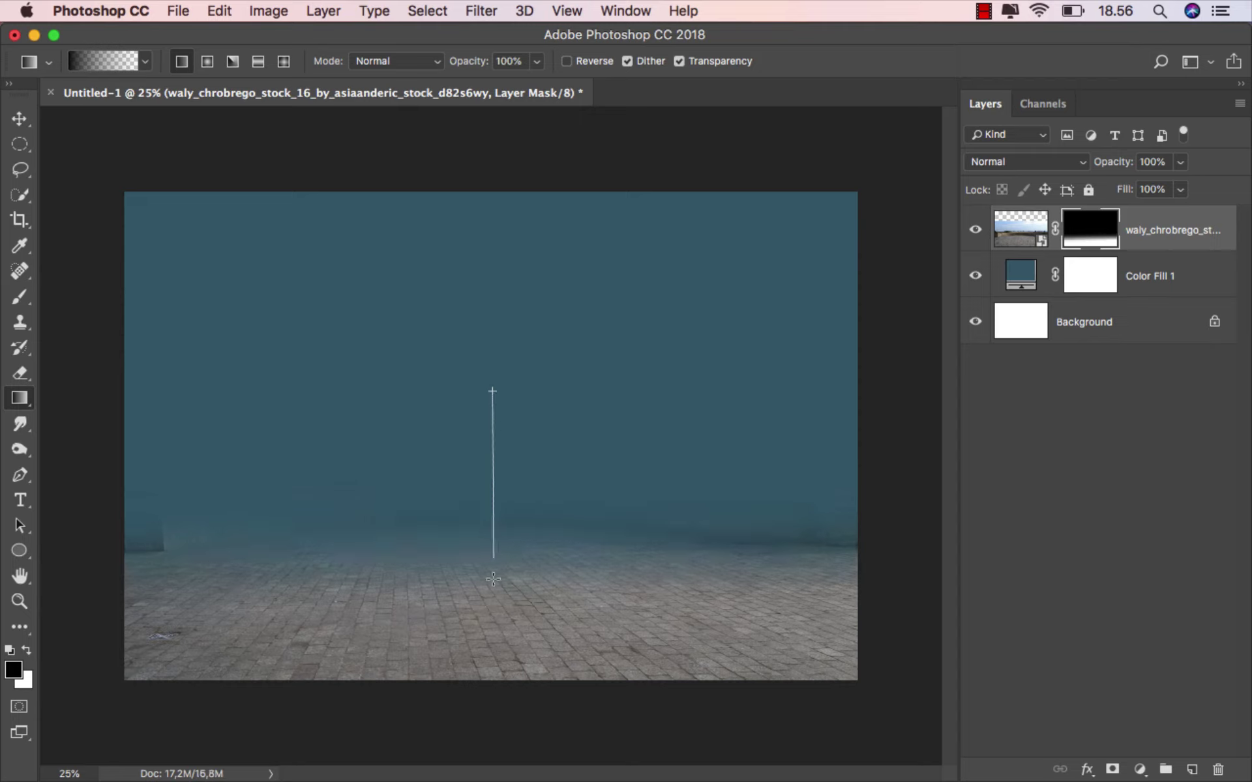
{"action": "left_click_drag", "start_coordinate": [491, 522], "coordinate": [490, 609]}
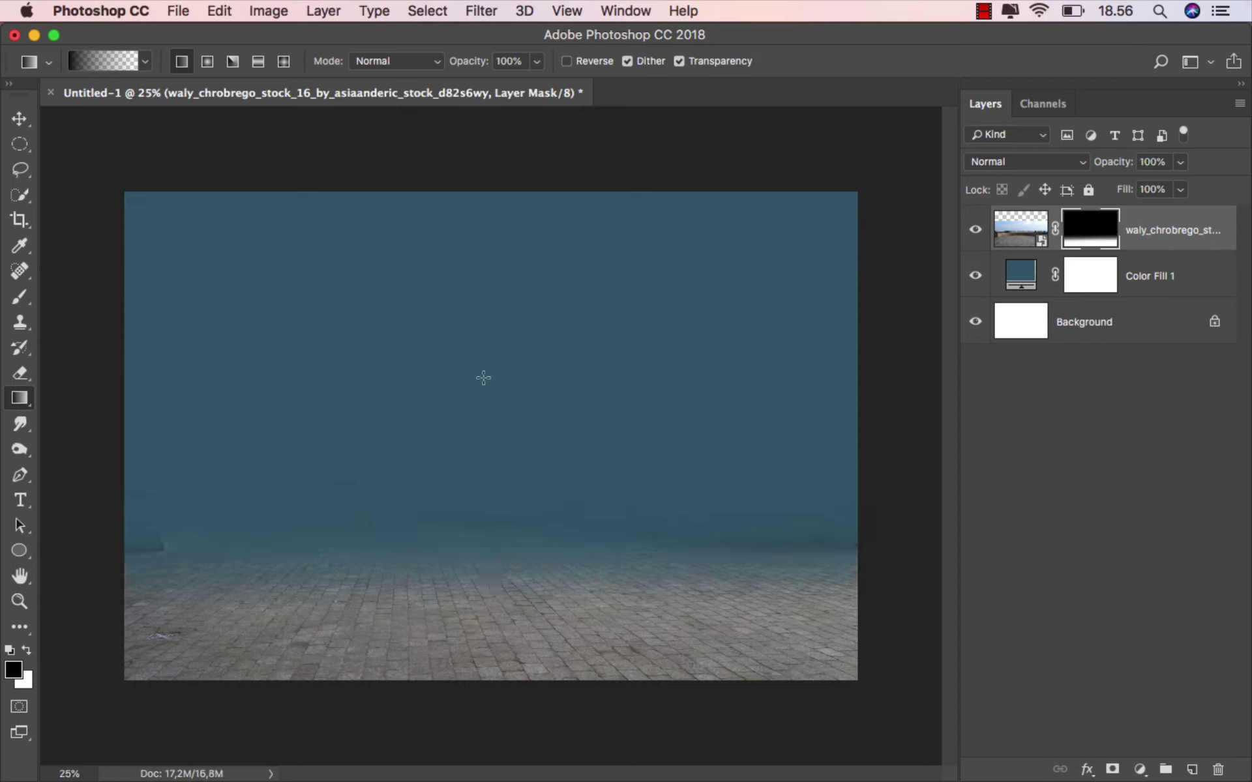
{"action": "left_click_drag", "start_coordinate": [483, 378], "coordinate": [489, 629]}
{"action": "left_click_drag", "start_coordinate": [487, 380], "coordinate": [491, 646]}
{"action": "left_click_drag", "start_coordinate": [486, 385], "coordinate": [483, 622]}
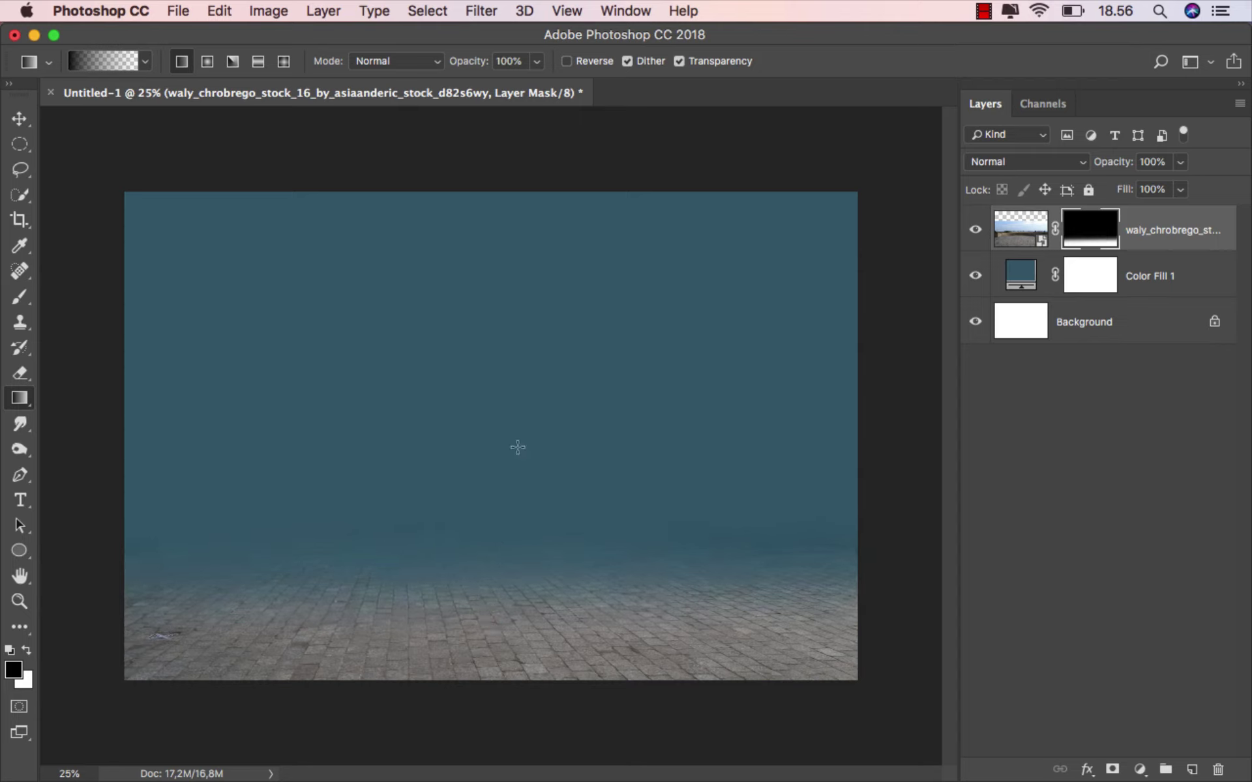
{"action": "left_click_drag", "start_coordinate": [514, 395], "coordinate": [502, 602]}
{"action": "left_click_drag", "start_coordinate": [403, 425], "coordinate": [405, 589]}
{"action": "left_click", "coordinate": [20, 119]}
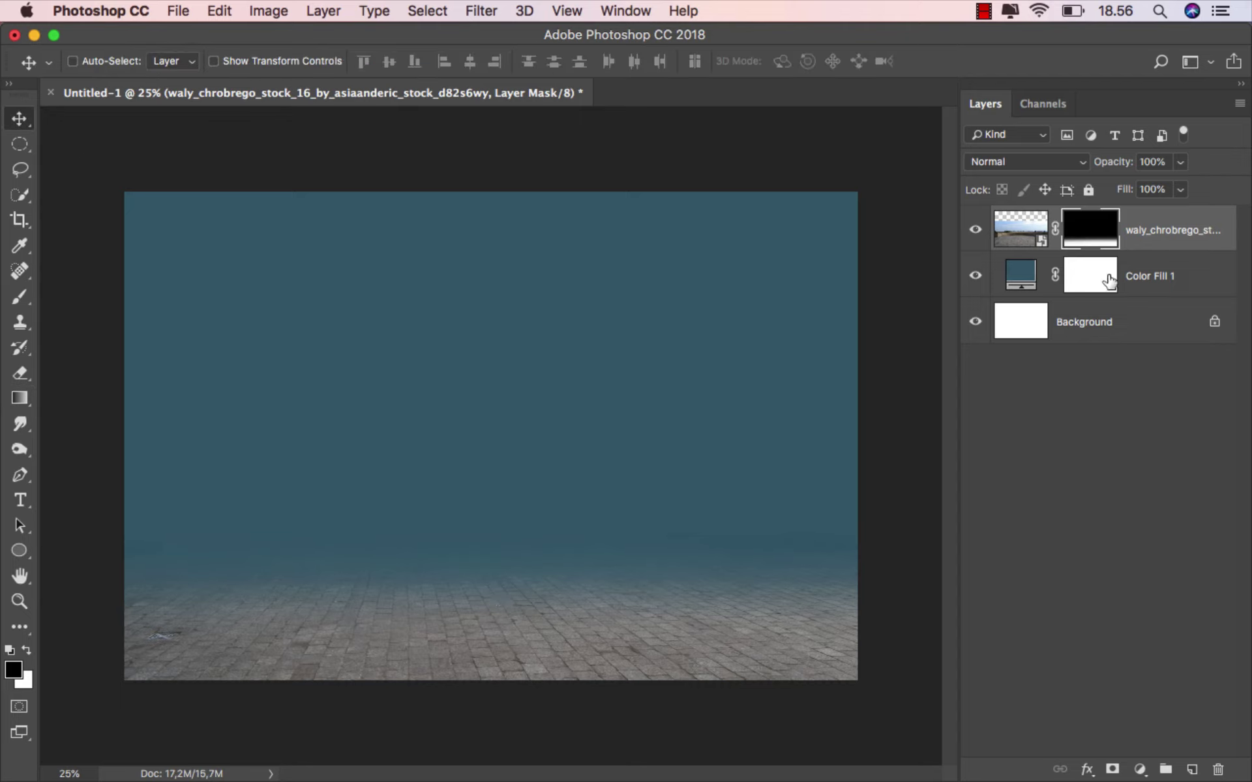
{"action": "left_click", "coordinate": [1146, 242]}
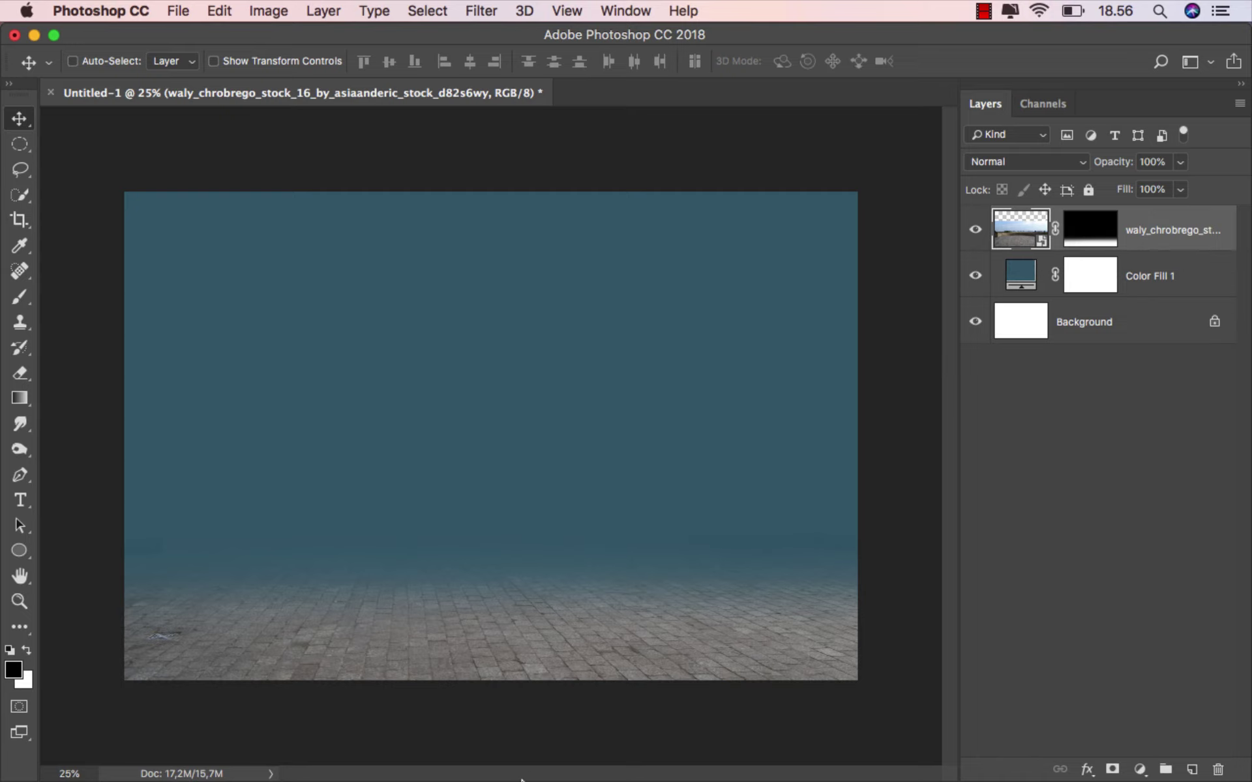
- Place the foggy cemetery photo and move it beneath the terrace layer
{"action": "left_click", "coordinate": [498, 742]}
{"action": "mouse_move", "coordinate": [417, 192]}
{"action": "left_mouse_down"}
{"action": "mouse_move", "coordinate": [424, 154]}
{"action": "mouse_move", "coordinate": [454, 454]}
{"action": "left_mouse_up"}
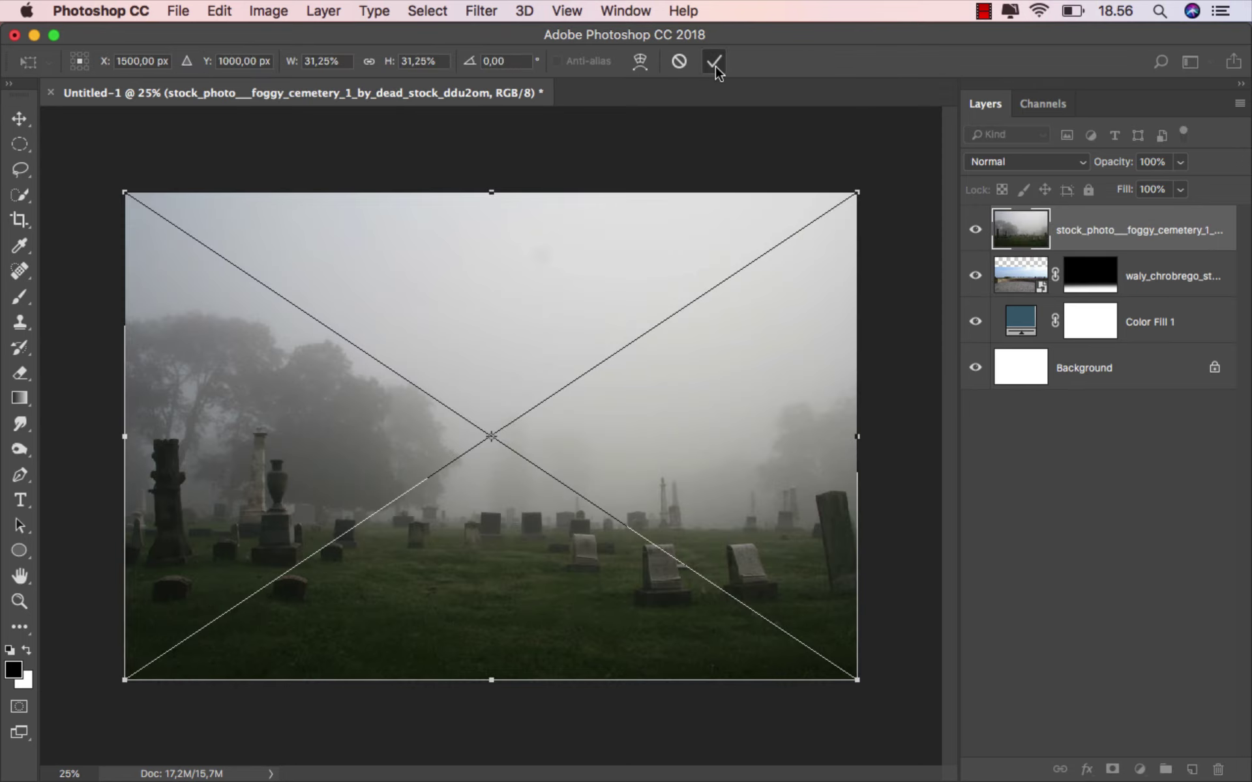
{"action": "left_click", "coordinate": [715, 61]}
{"action": "left_click_drag", "start_coordinate": [1180, 238], "coordinate": [1155, 292]}
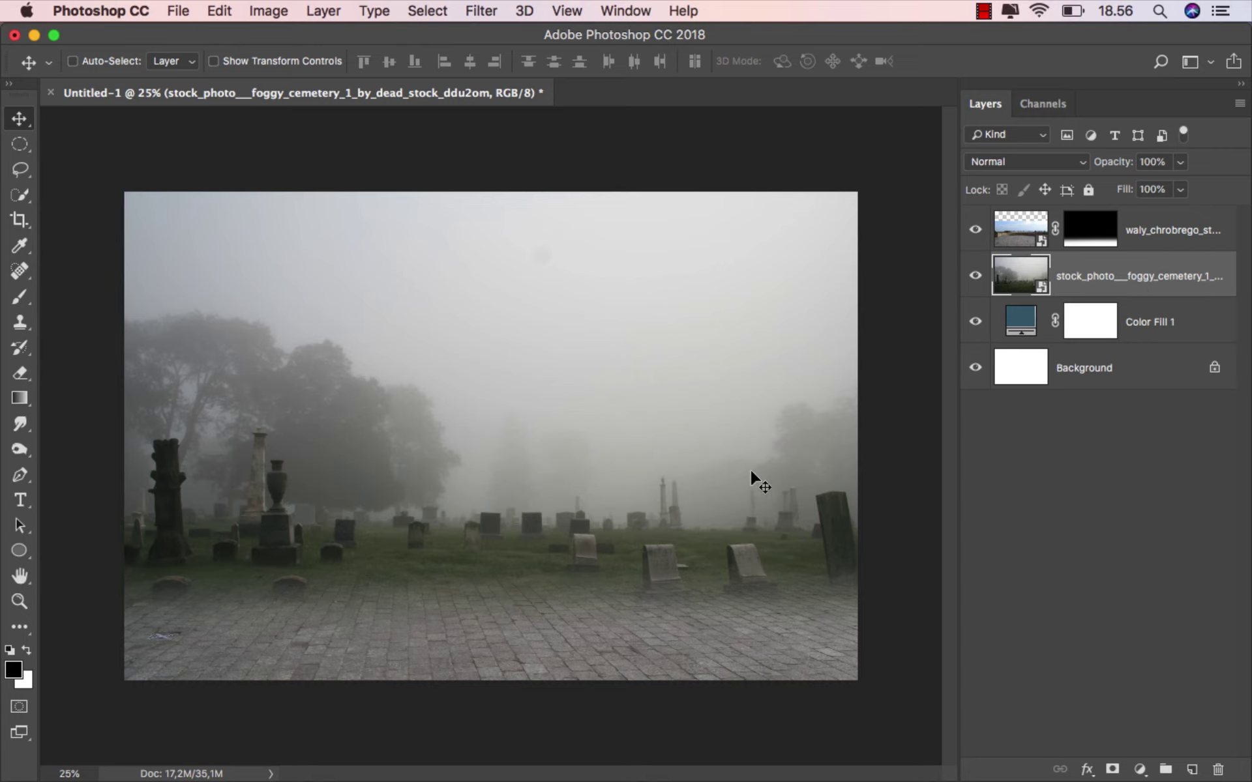
- Set the cemetery photo's blend mode to Multiply and compare it on and off
{"action": "scroll", "coordinate": [712, 465], "scroll_direction": "up", "scroll_amount": 1}
{"action": "scroll", "coordinate": [710, 467], "scroll_direction": "up", "scroll_amount": 1}
{"action": "scroll", "coordinate": [708, 482], "scroll_direction": "up", "scroll_amount": 1}
{"action": "scroll", "coordinate": [709, 483], "scroll_direction": "up", "scroll_amount": 1}
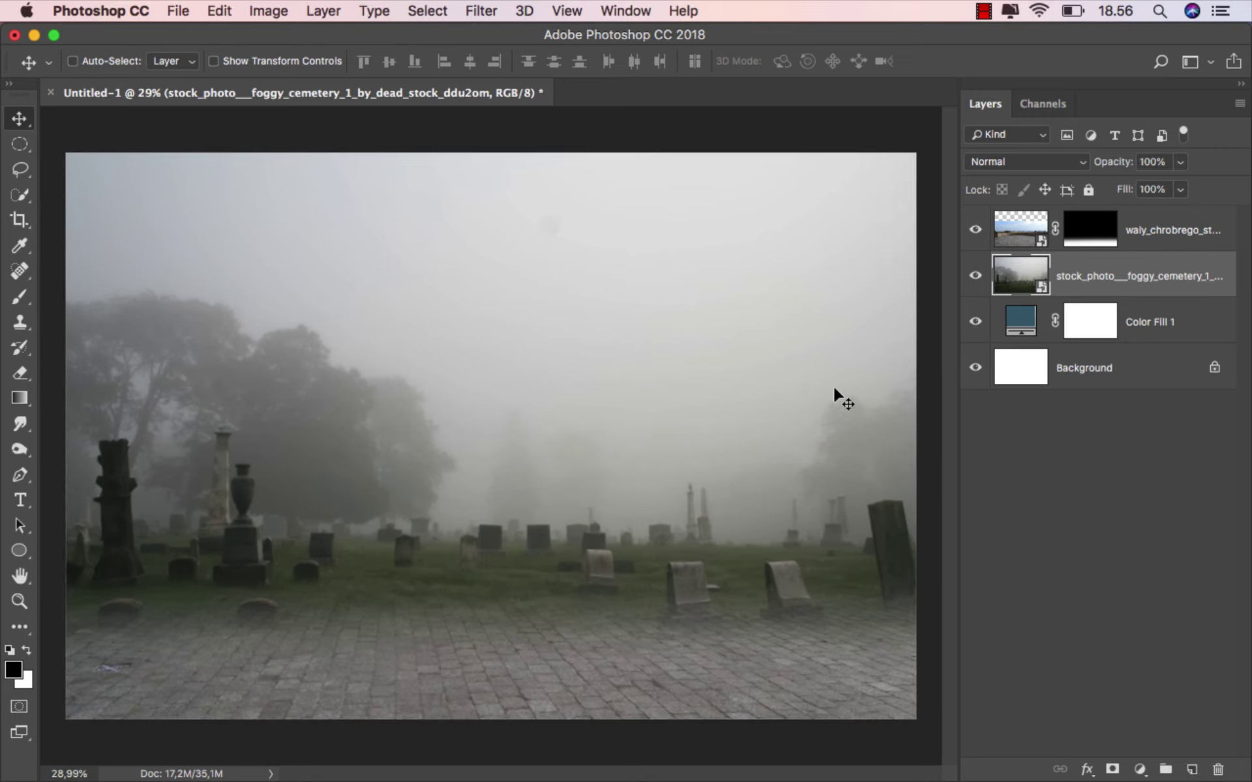
{"action": "left_click", "coordinate": [987, 168]}
{"action": "left_click", "coordinate": [998, 220]}
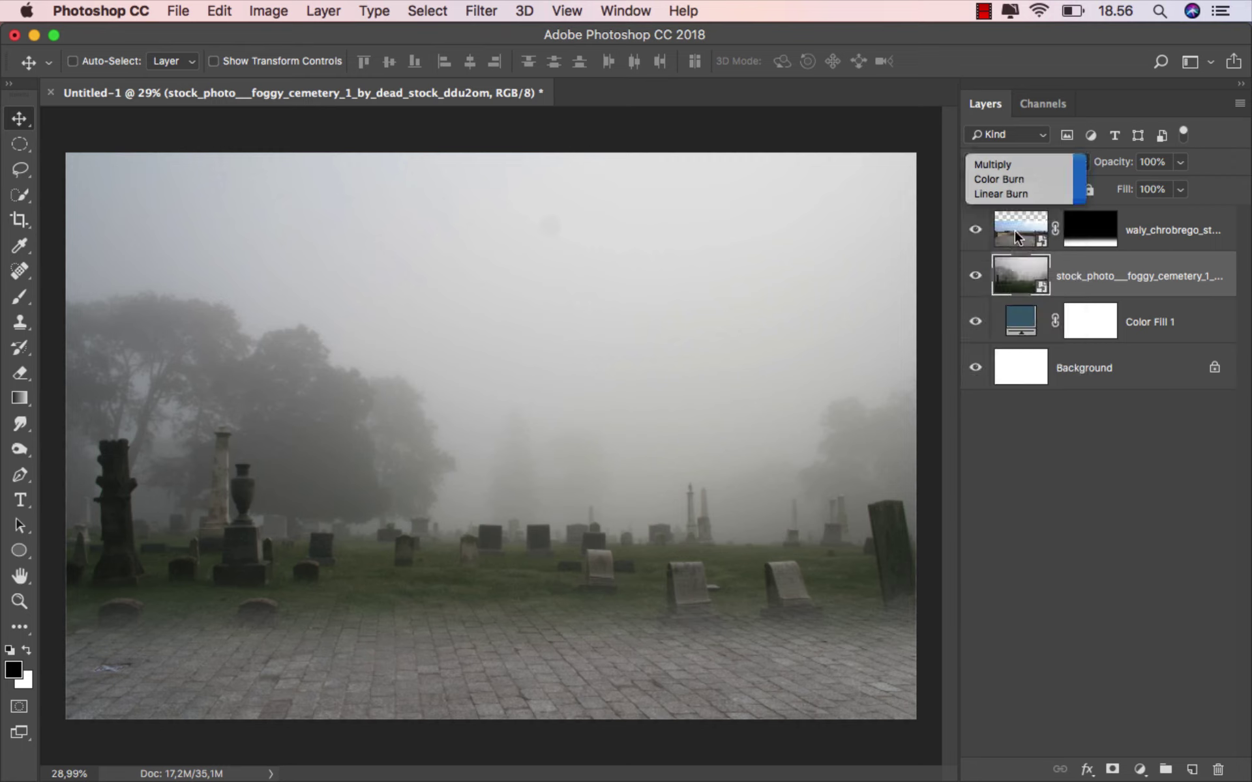
{"action": "left_click", "coordinate": [978, 277]}
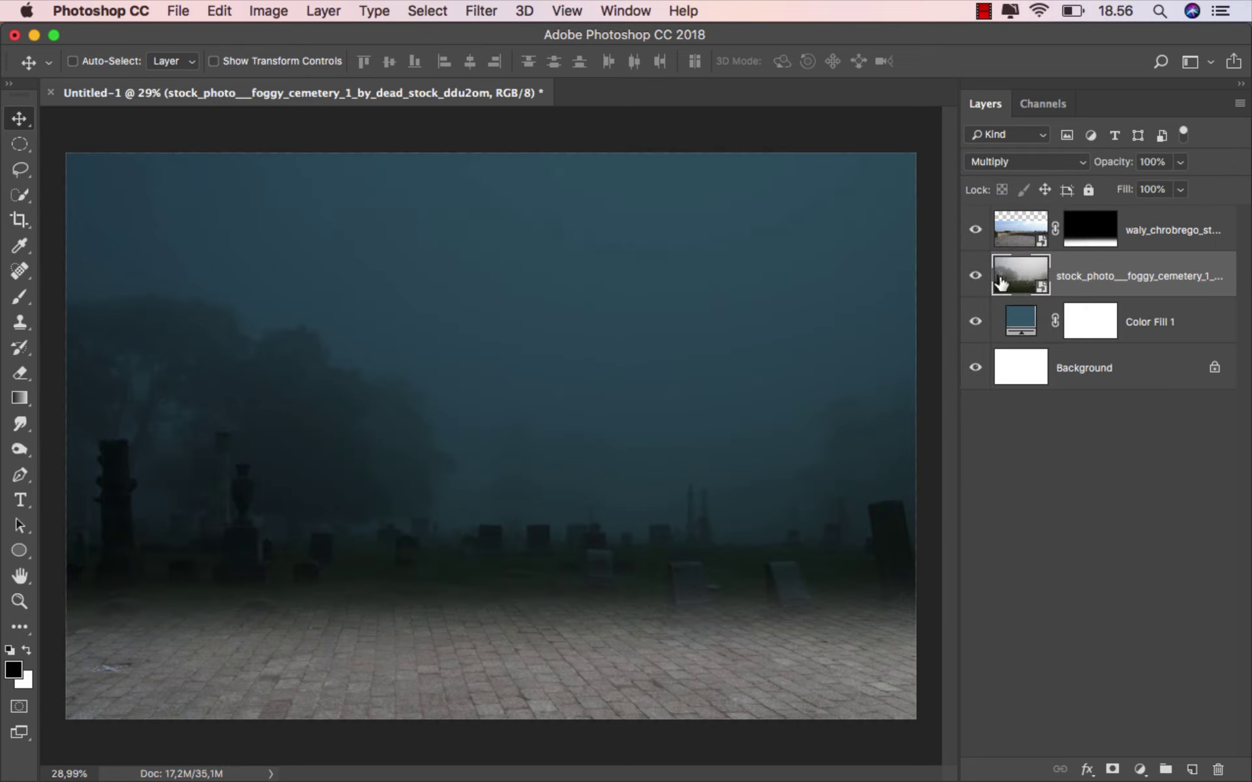
{"action": "left_click", "coordinate": [1167, 238]}
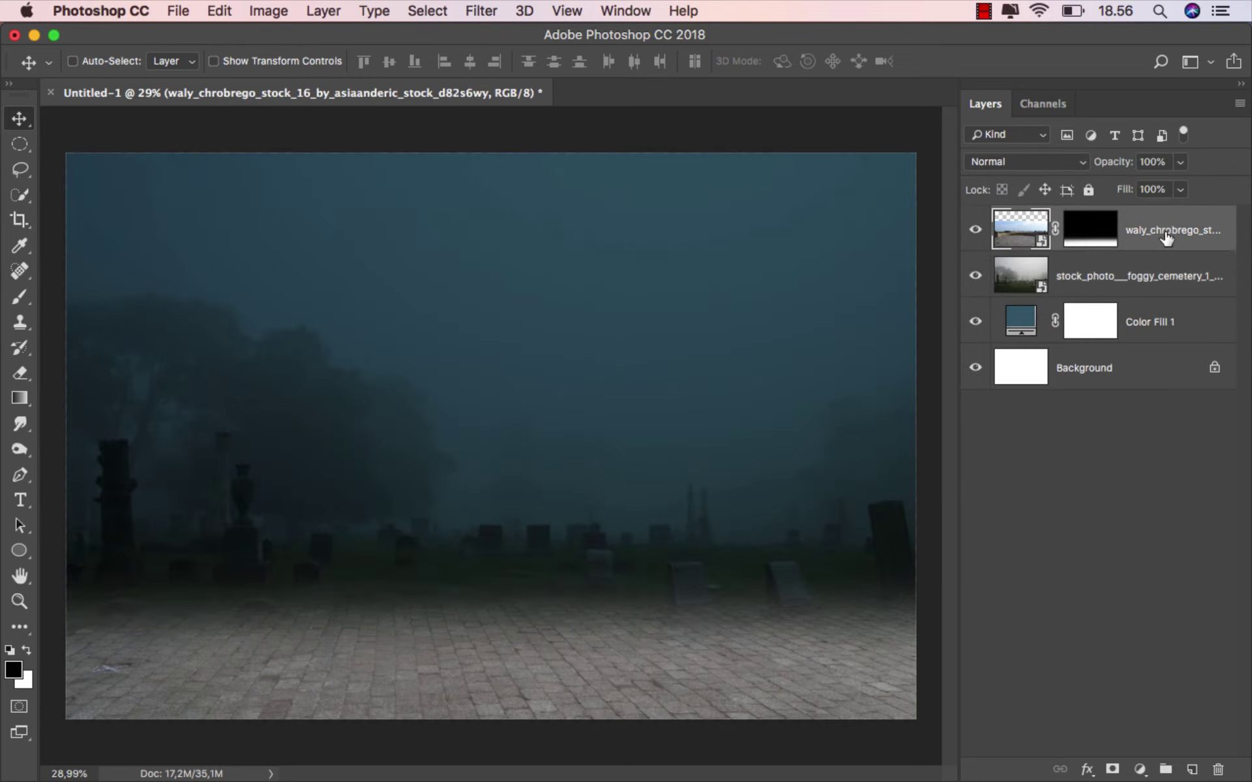
{"action": "left_click", "coordinate": [1139, 769]}
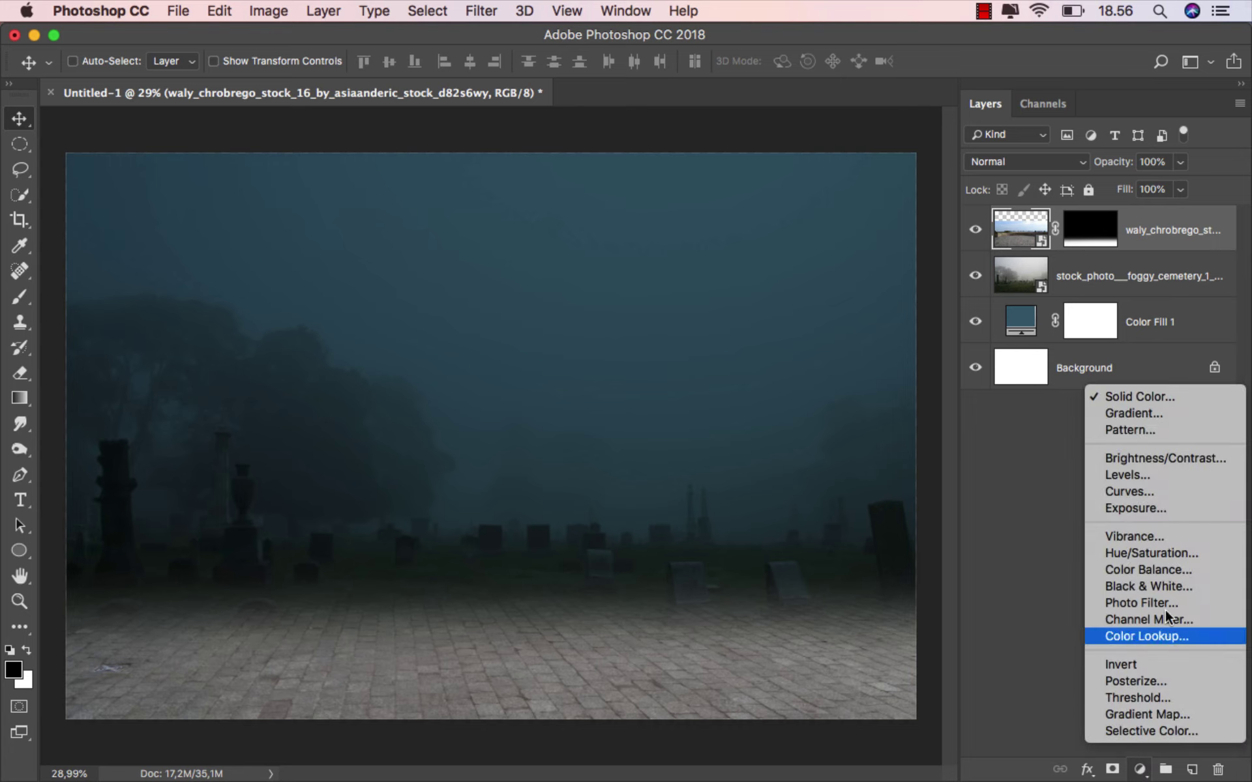
- Add a Levels adjustment clipped to the paving layer, lowering output white to about 79
{"action": "left_click", "coordinate": [1192, 475]}
{"action": "left_click", "coordinate": [841, 725]}
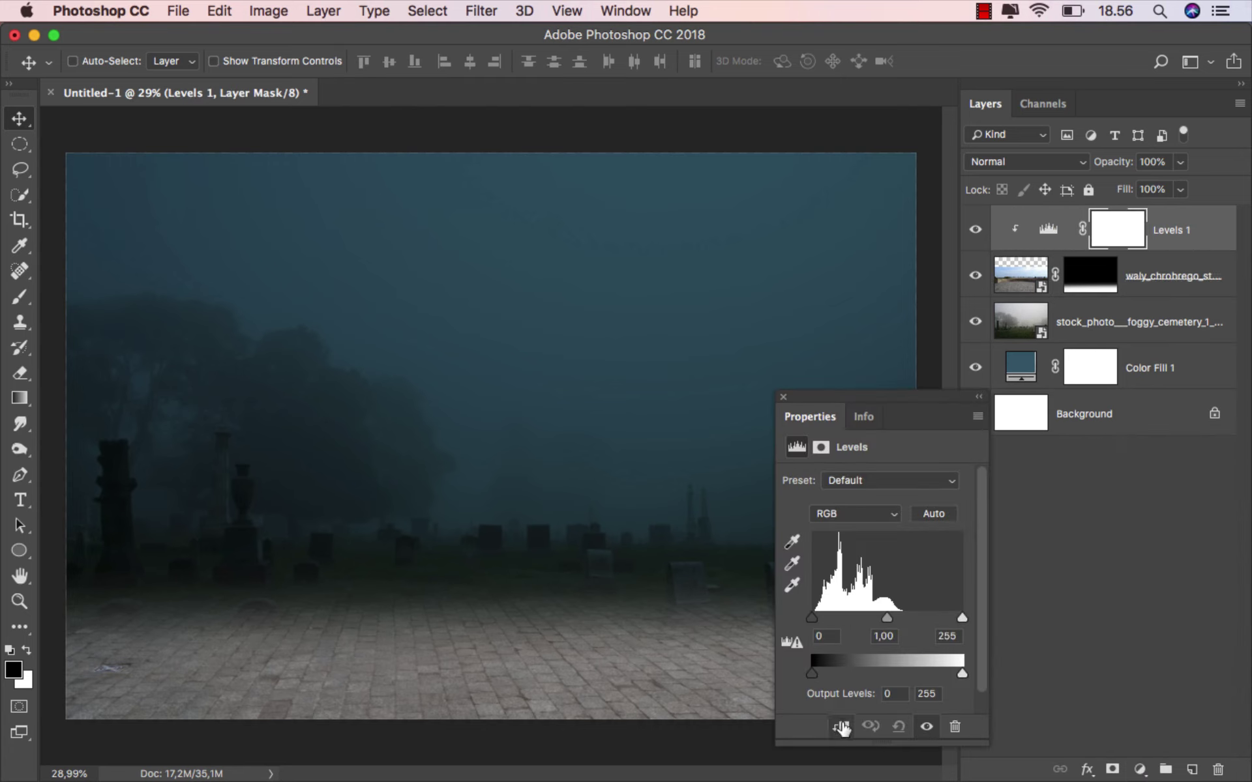
{"action": "left_click_drag", "start_coordinate": [932, 411], "coordinate": [913, 402]}
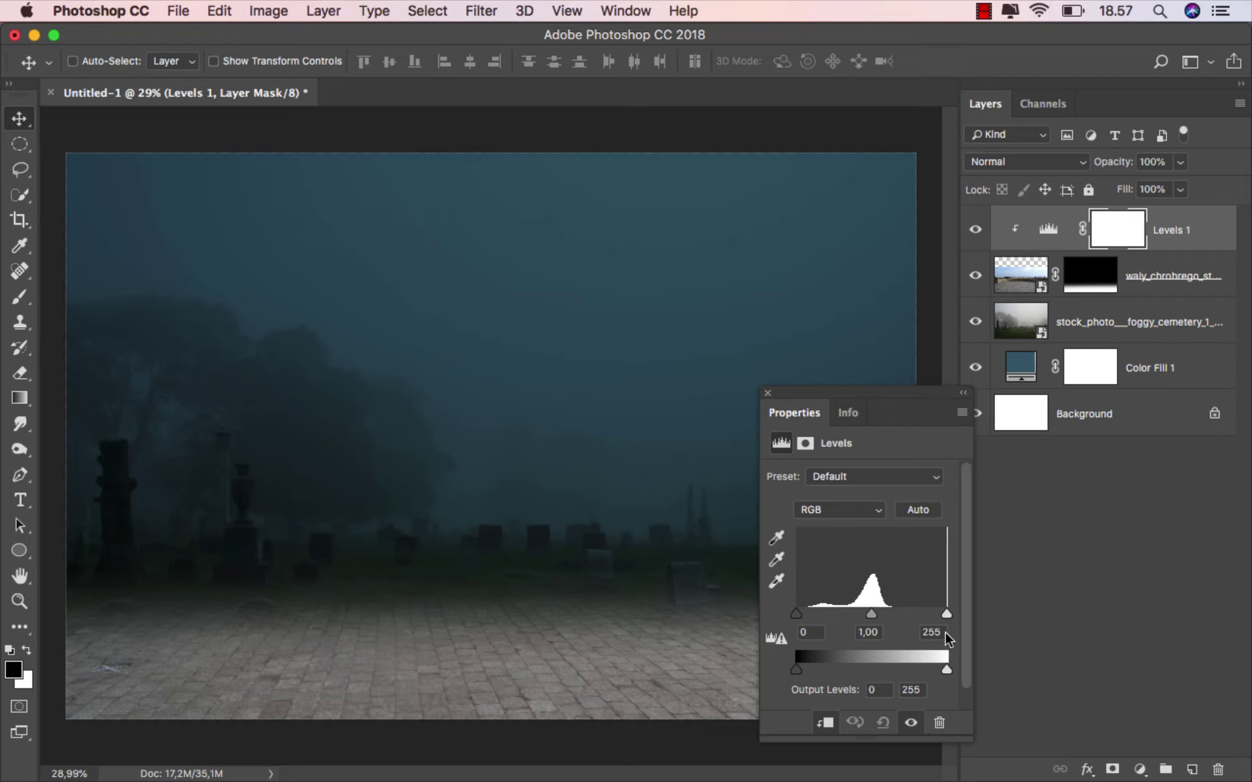
{"action": "left_click_drag", "start_coordinate": [940, 675], "coordinate": [858, 673]}
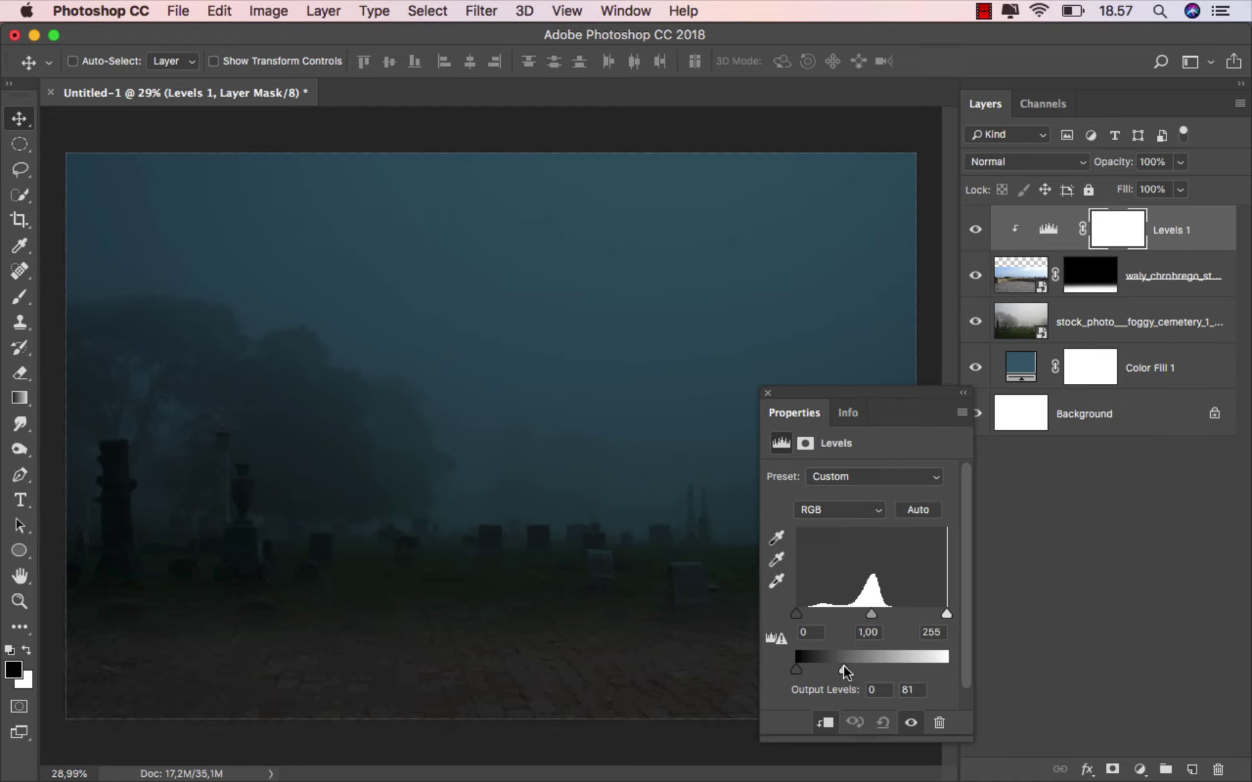
{"action": "left_click_drag", "start_coordinate": [843, 666], "coordinate": [841, 666]}
{"action": "left_click", "coordinate": [768, 393]}
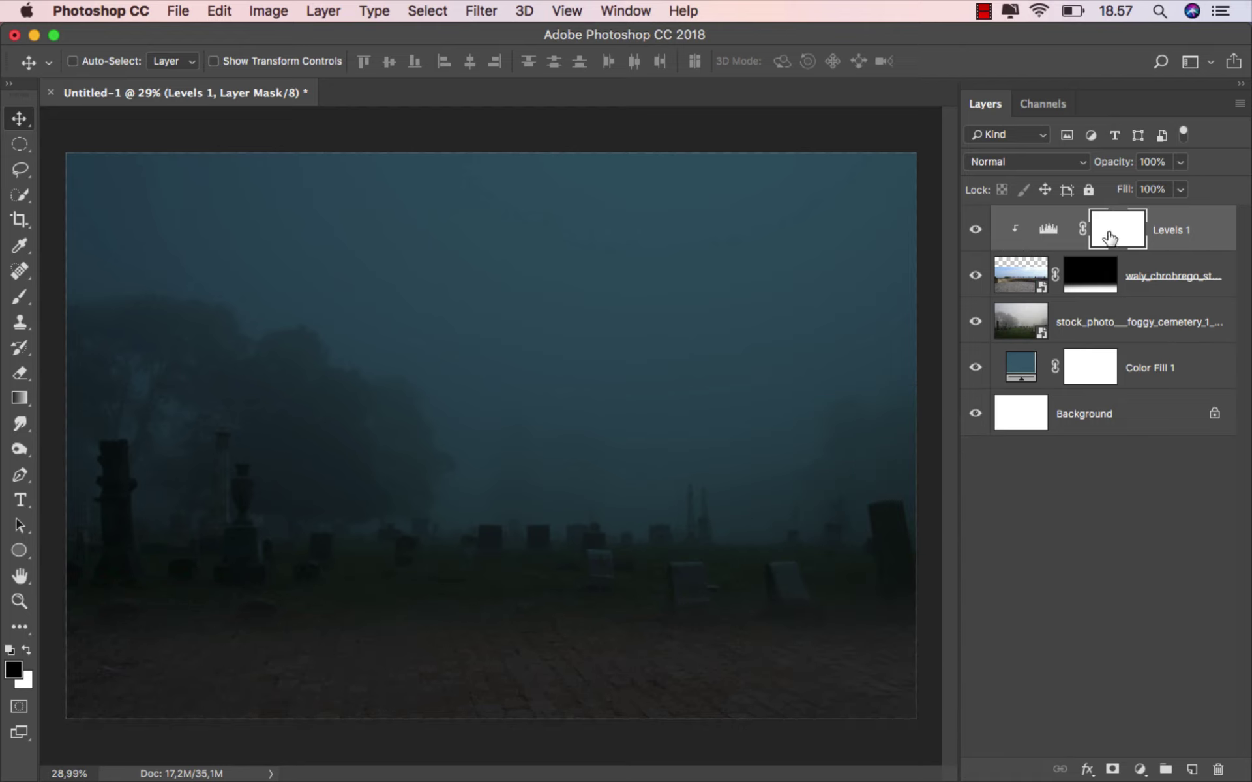
- Paint a soft white dab on the Levels mask with a large soft round brush
{"action": "left_click", "coordinate": [19, 297]}
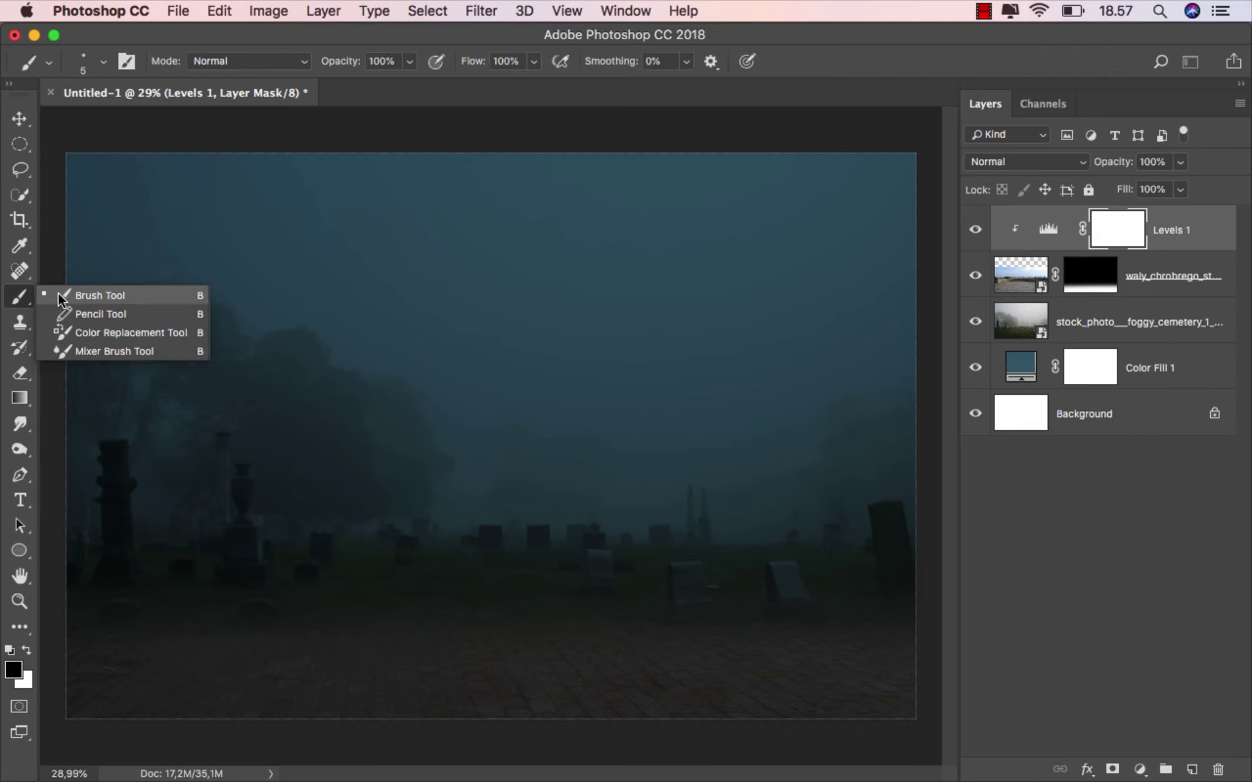
{"action": "left_click", "coordinate": [78, 299]}
{"action": "right_click", "coordinate": [302, 289]}
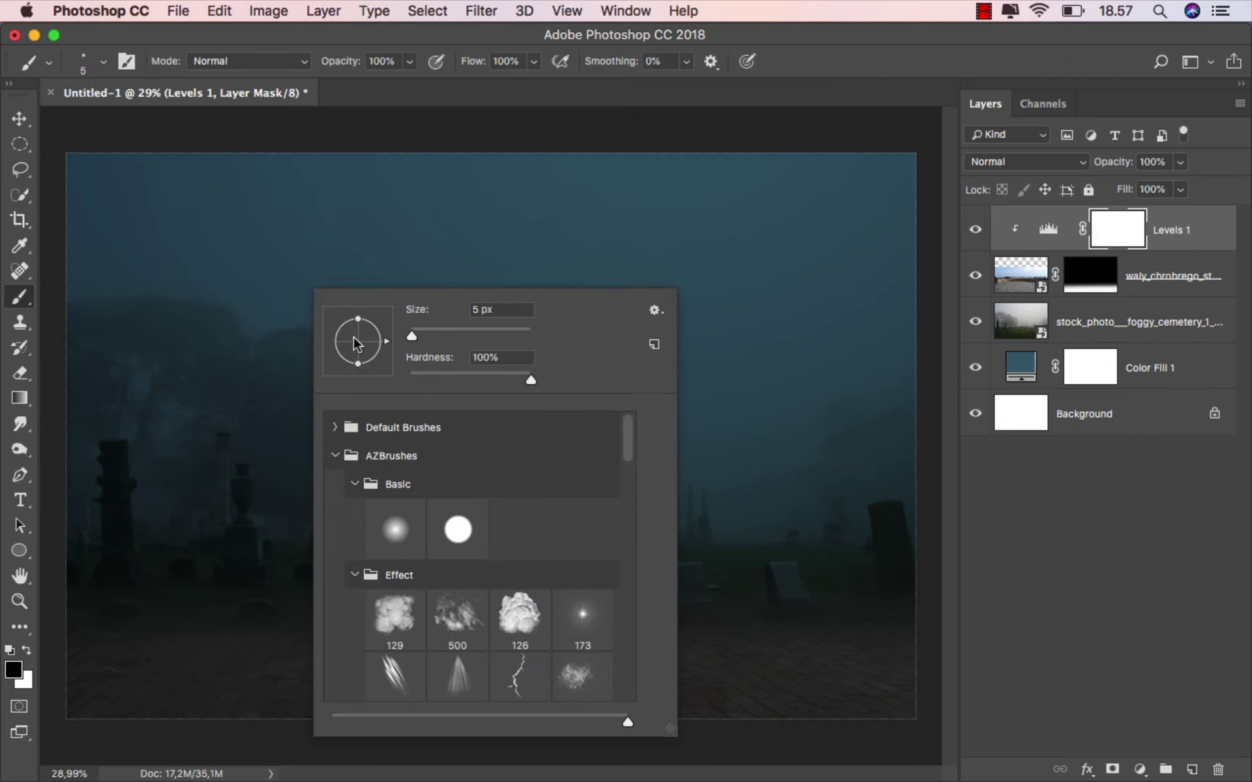
{"action": "left_click", "coordinate": [395, 535]}
{"action": "left_click", "coordinate": [469, 330]}
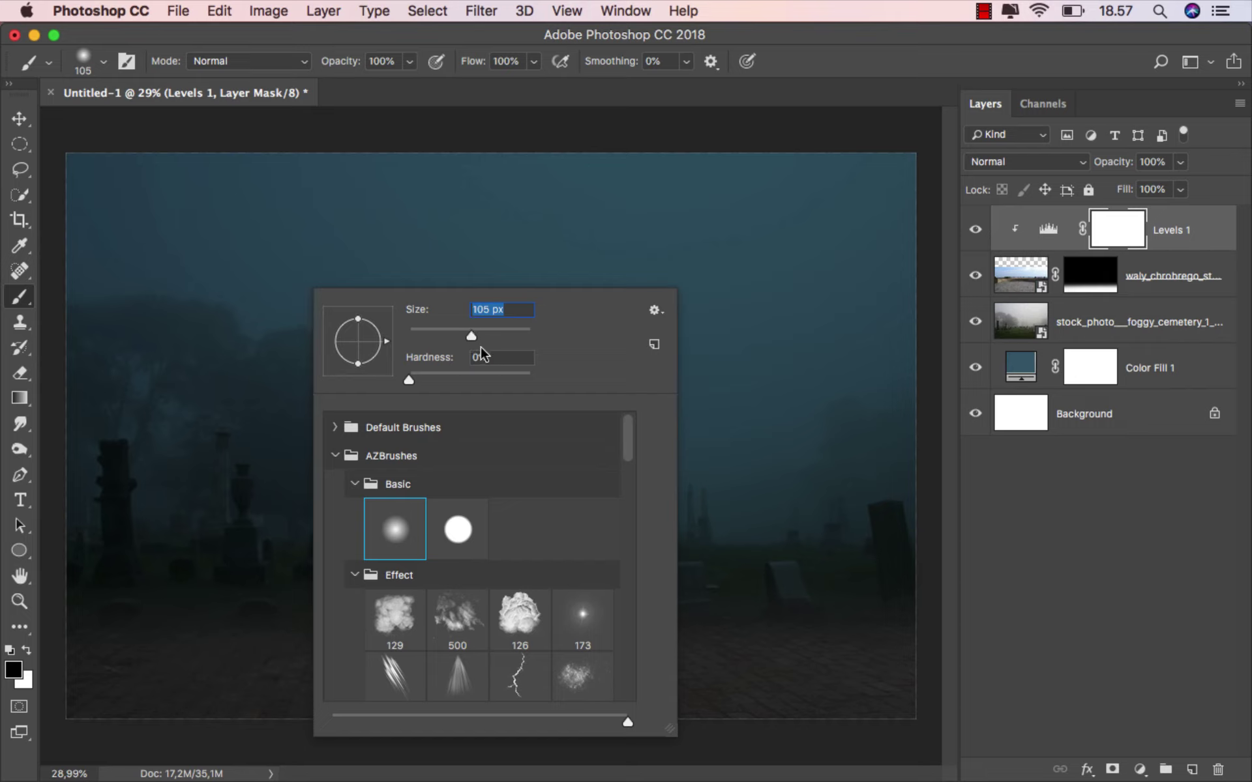
{"action": "left_click", "coordinate": [794, 81]}
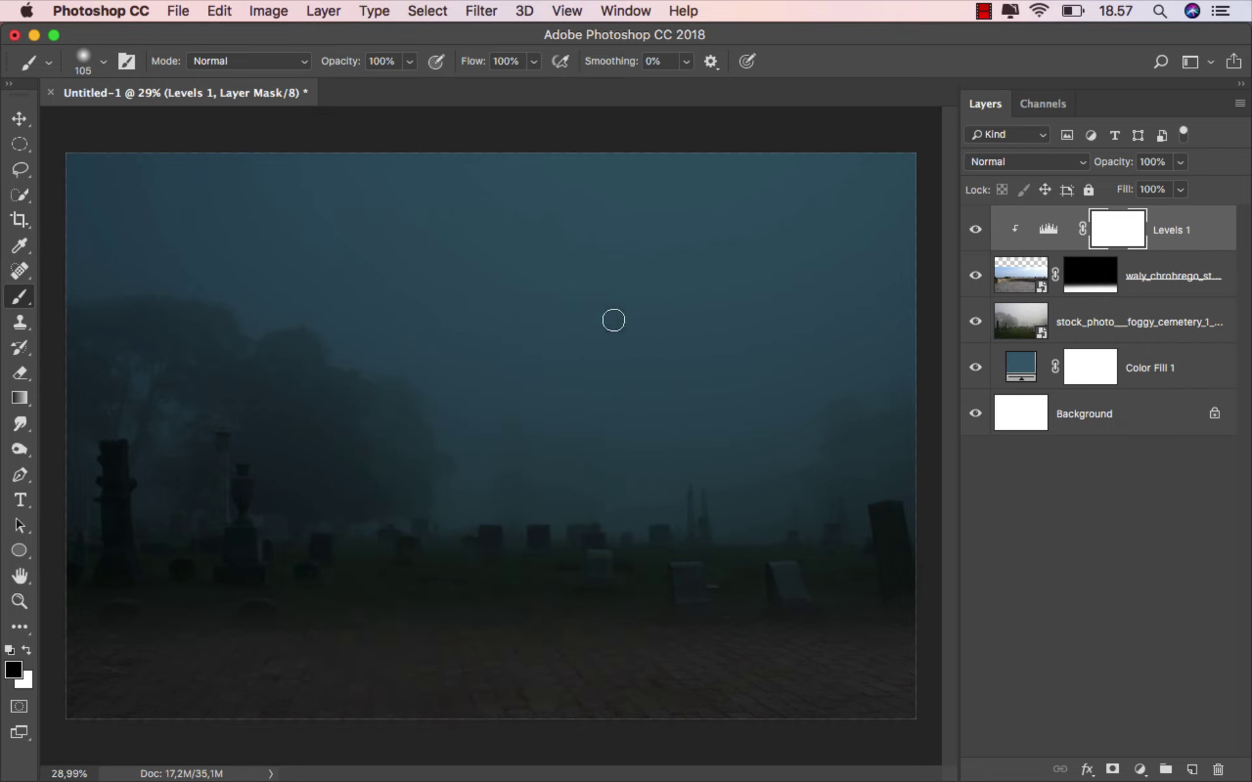
{"action": "key", "text": "bracketright"}
{"action": "left_click", "coordinate": [398, 660]}
- Stretch the dab into a wide, soft oval of light and nudge it into place
{"action": "key", "text": "super+t"}
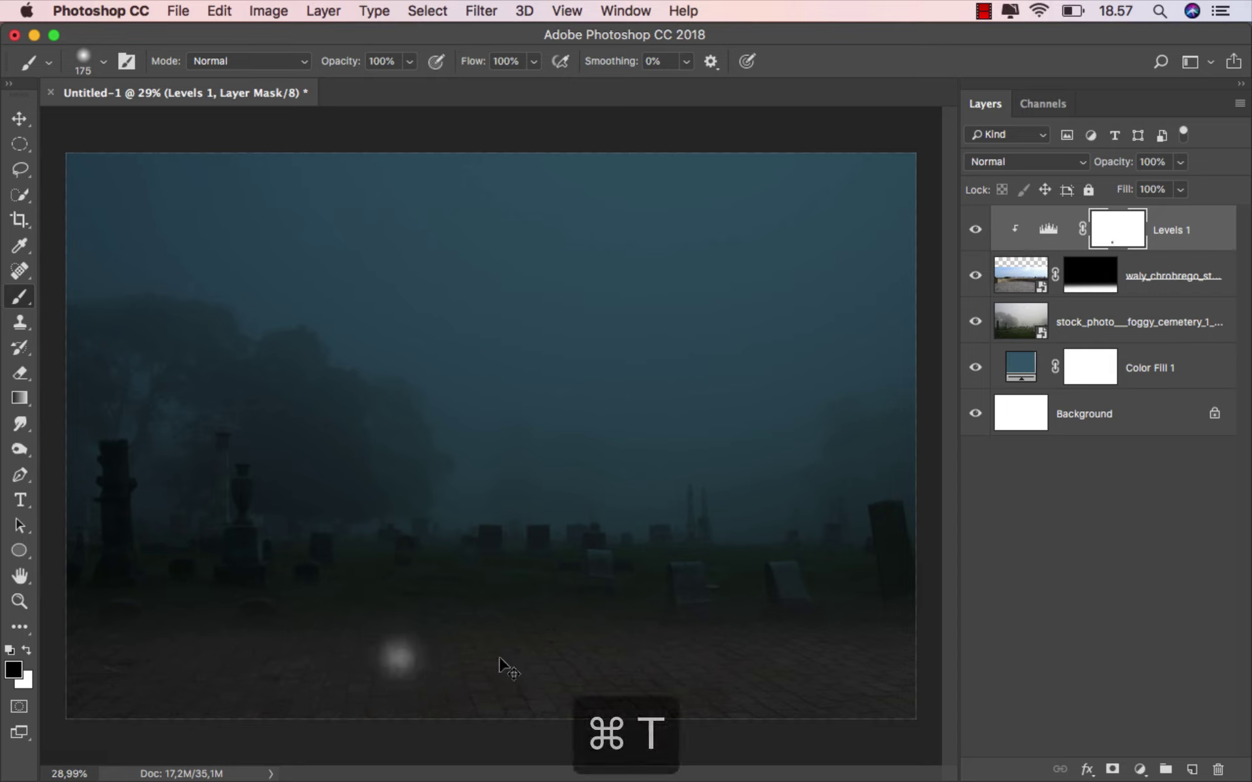
{"action": "mouse_move", "coordinate": [440, 654]}
{"action": "left_mouse_down"}
{"action": "mouse_move", "coordinate": [743, 643]}
{"action": "mouse_move", "coordinate": [730, 641]}
{"action": "mouse_move", "coordinate": [753, 653]}
{"action": "left_mouse_up"}
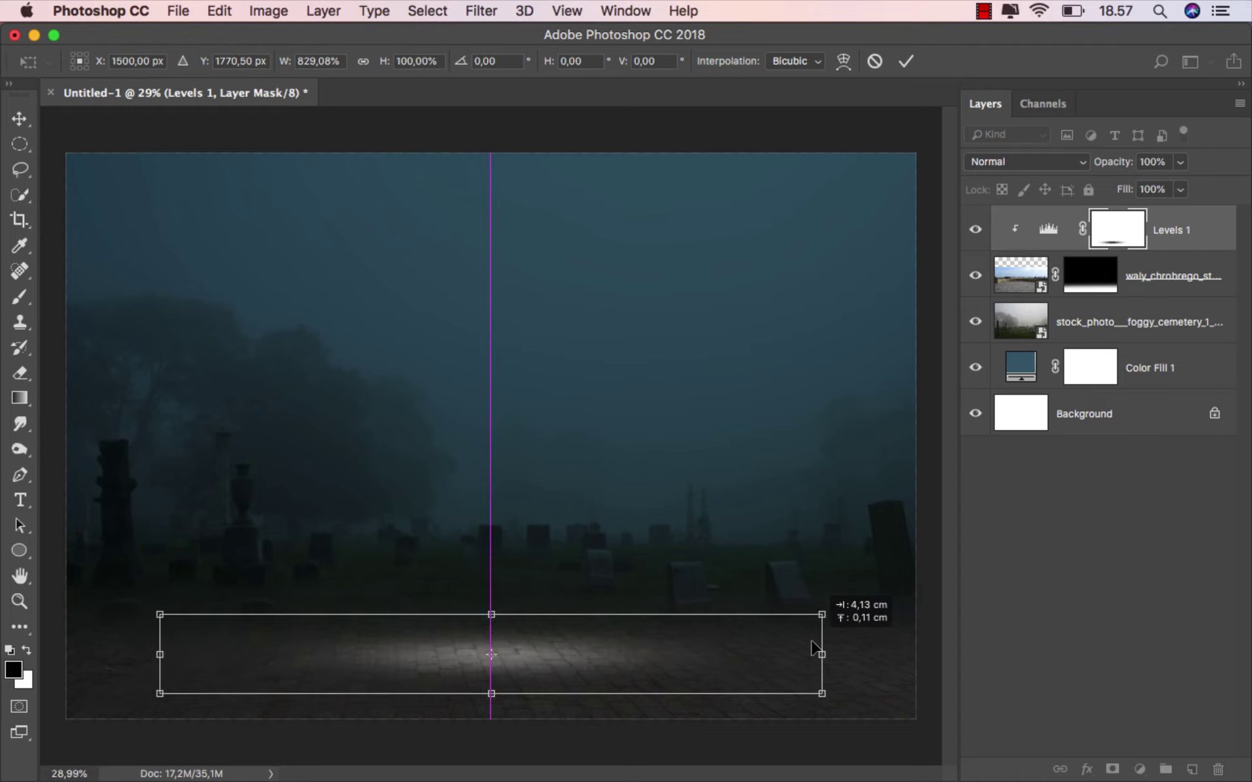
{"action": "left_click_drag", "start_coordinate": [423, 621], "coordinate": [423, 611]}
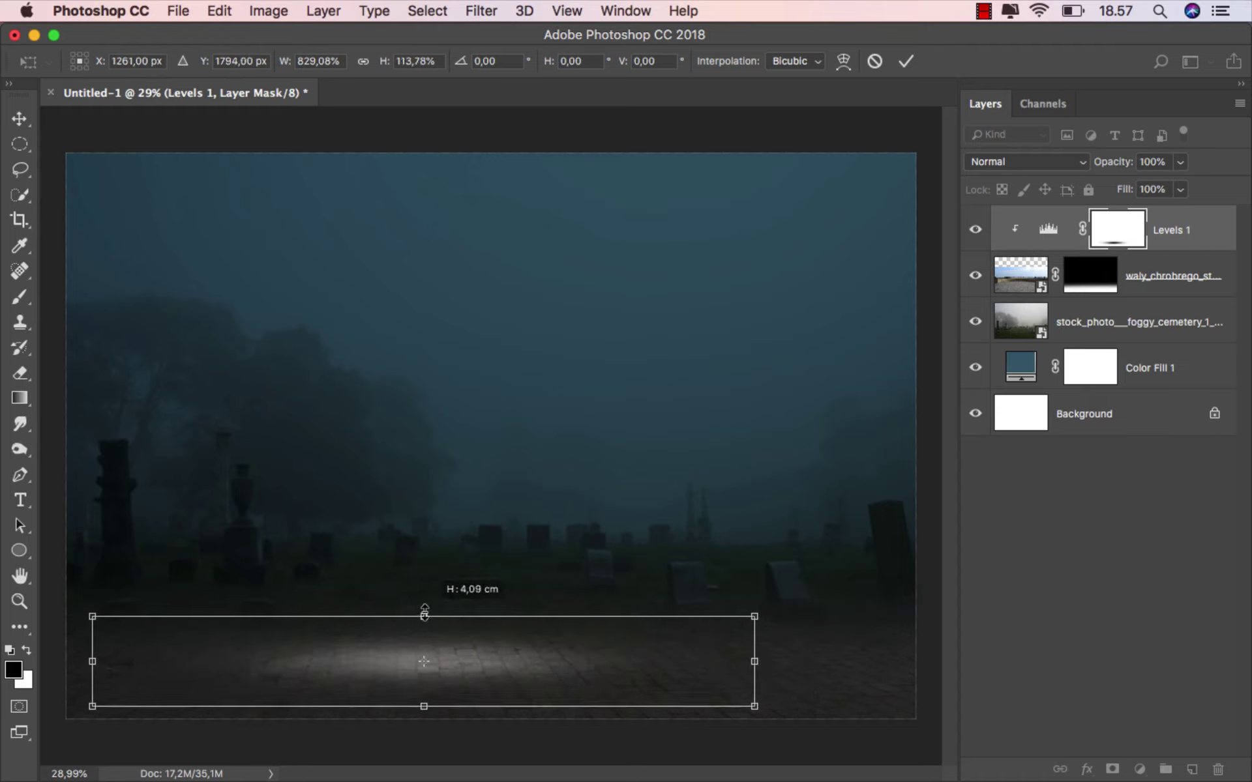
{"action": "left_click_drag", "start_coordinate": [756, 655], "coordinate": [864, 656]}
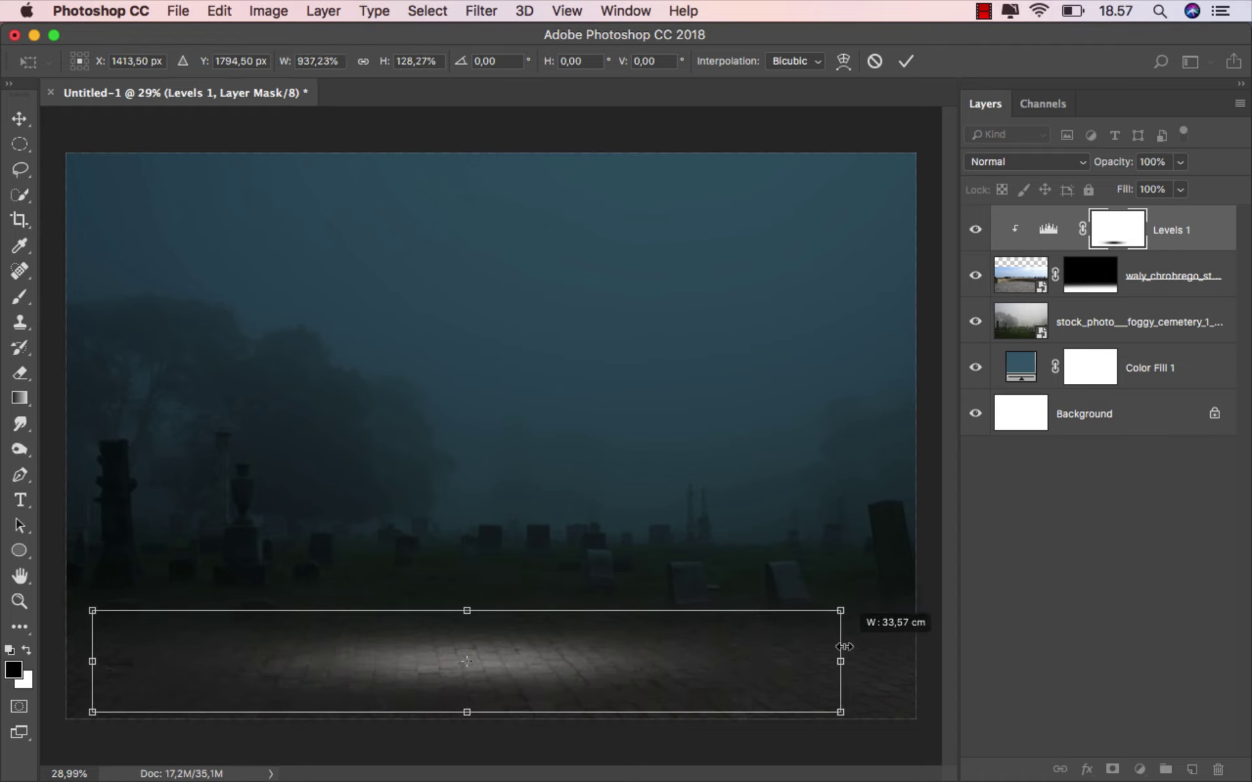
{"action": "scroll", "coordinate": [794, 322], "scroll_direction": "down", "scroll_amount": 1}
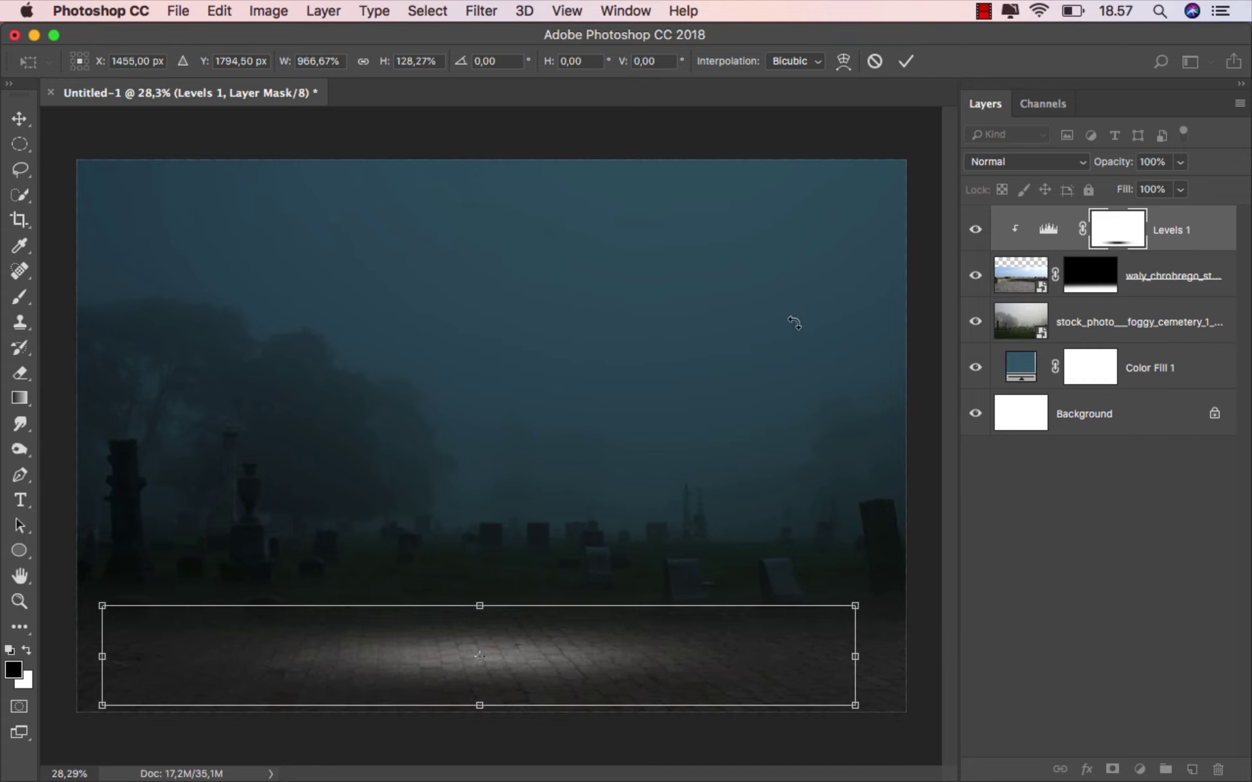
{"action": "left_click", "coordinate": [906, 61]}
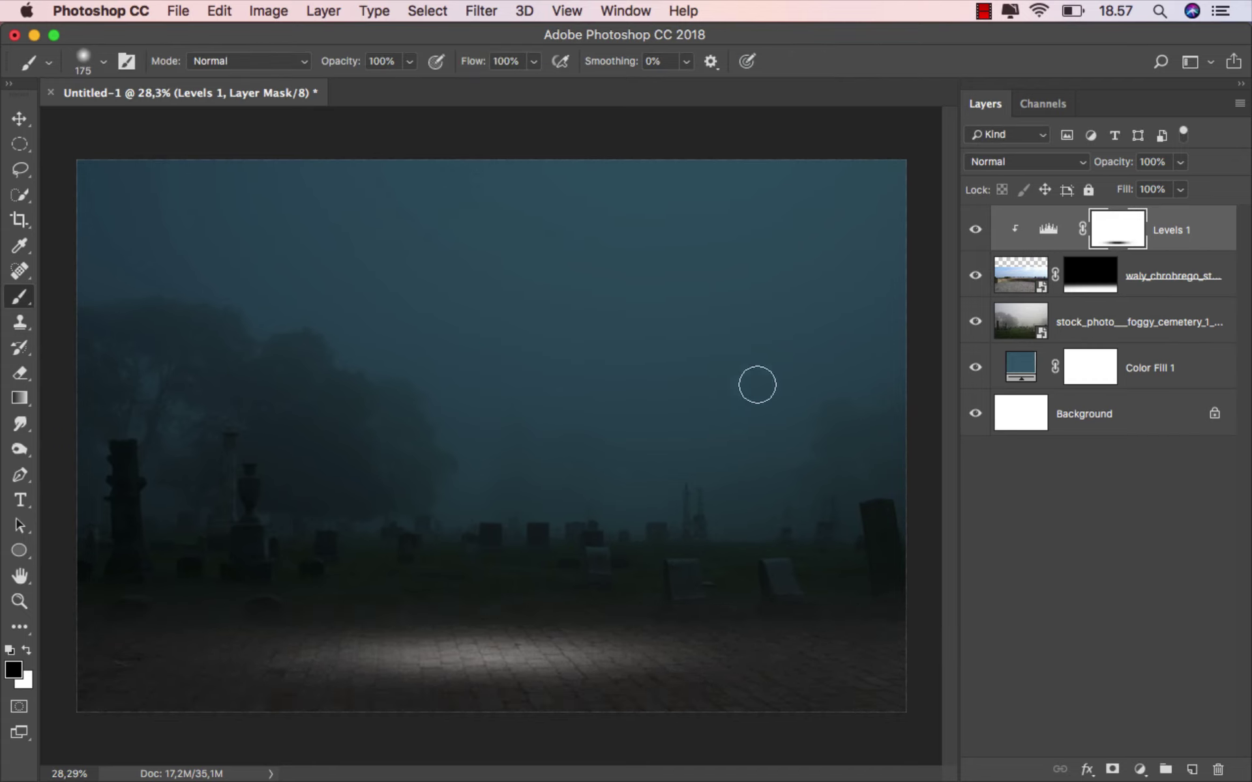
{"action": "left_click", "coordinate": [26, 118]}
{"action": "scroll", "coordinate": [492, 435], "scroll_direction": "up", "scroll_amount": 1}
{"action": "left_click_drag", "start_coordinate": [420, 648], "coordinate": [432, 649]}
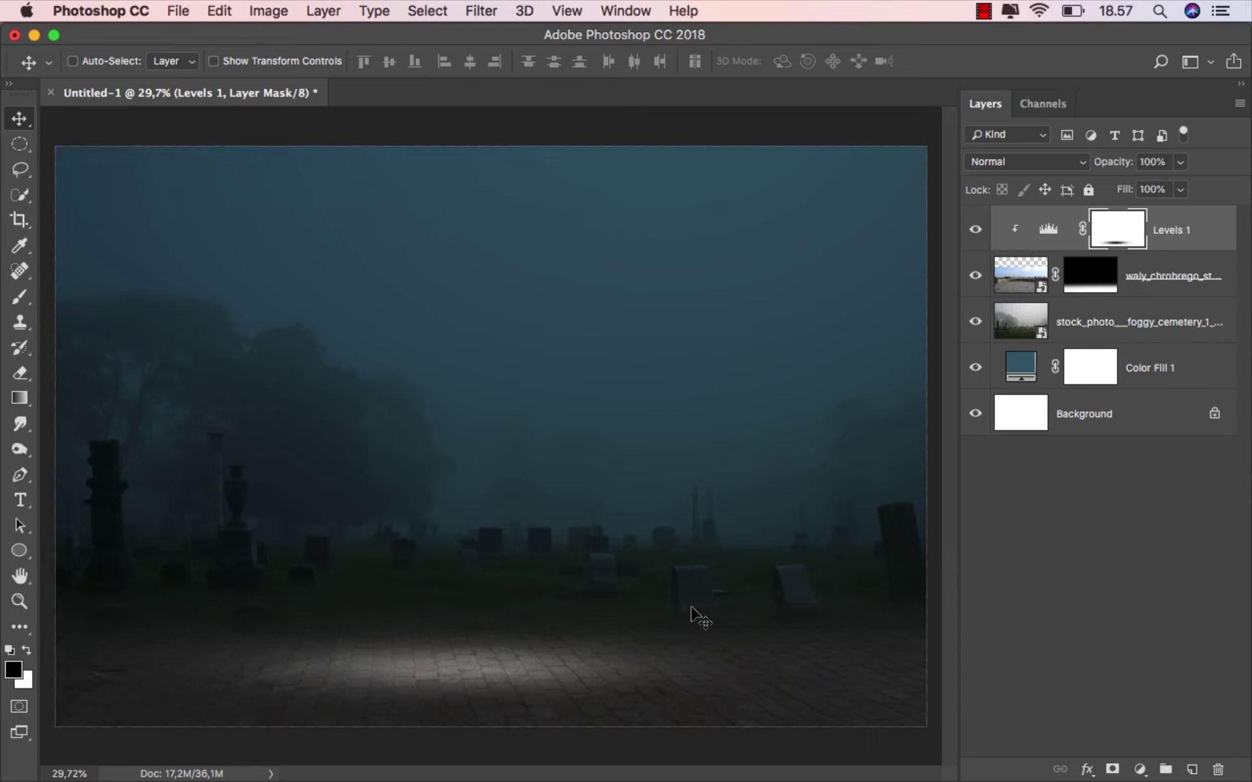
{"action": "left_click", "coordinate": [1164, 233]}
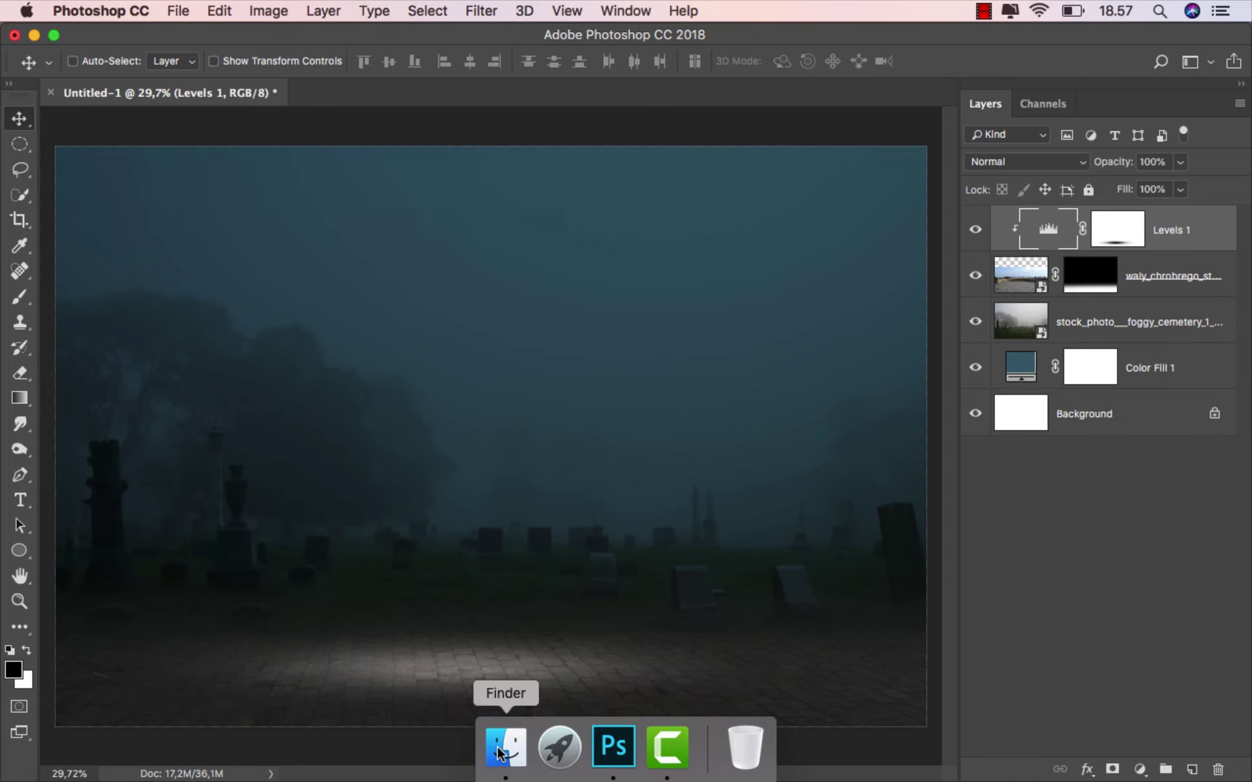
- Place the rain_7_by_longstock woman image at about 32%, feet in the pool of light
{"action": "left_click", "coordinate": [501, 750]}
{"action": "mouse_move", "coordinate": [318, 155]}
{"action": "left_mouse_down"}
{"action": "mouse_move", "coordinate": [433, 612]}
{"action": "mouse_move", "coordinate": [457, 620]}
{"action": "left_mouse_up"}
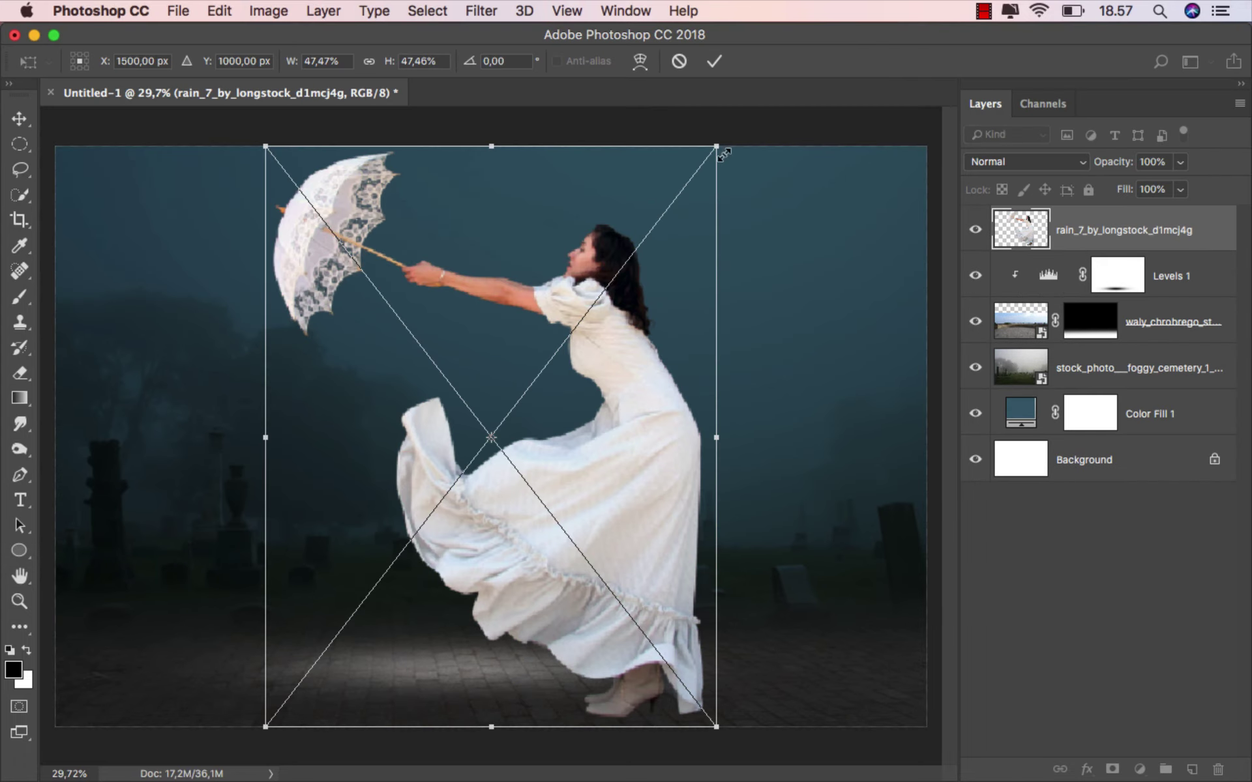
{"action": "left_click_drag", "start_coordinate": [716, 149], "coordinate": [650, 232]}
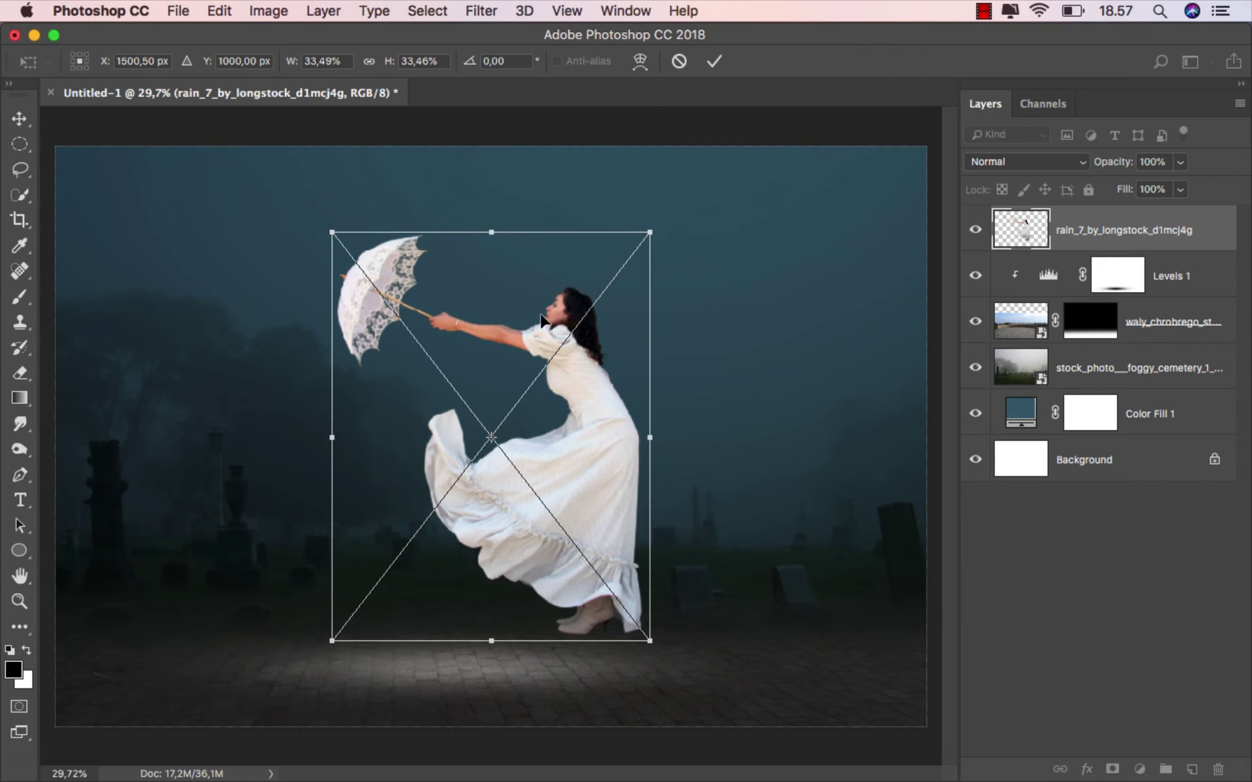
{"action": "left_click_drag", "start_coordinate": [541, 319], "coordinate": [504, 369]}
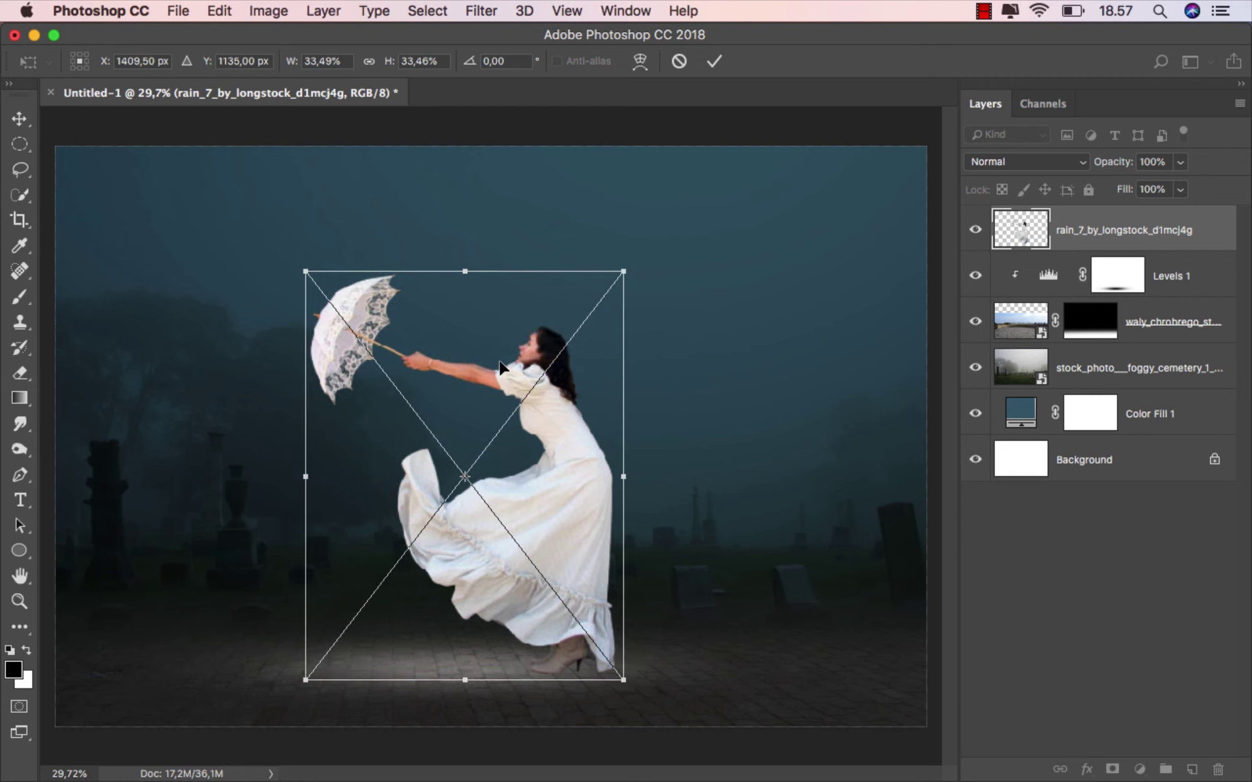
{"action": "left_click_drag", "start_coordinate": [313, 268], "coordinate": [334, 285]}
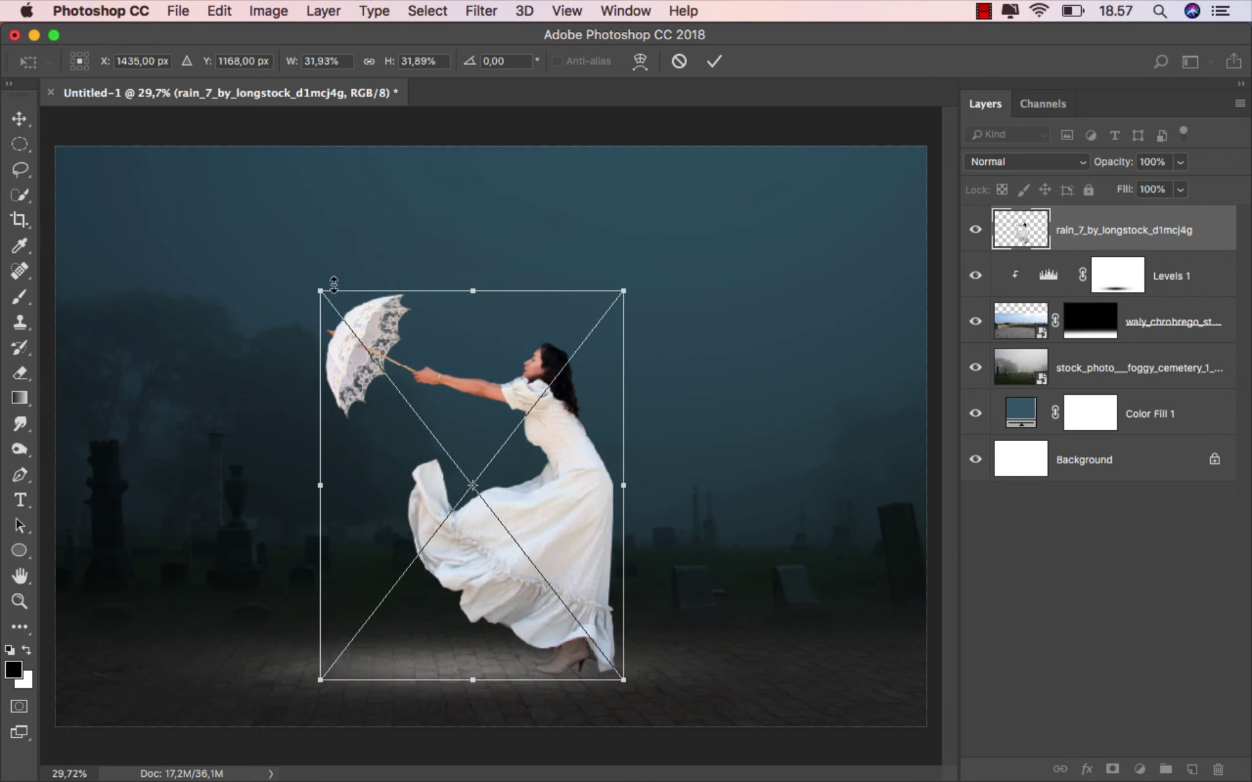
{"action": "left_click", "coordinate": [714, 61]}
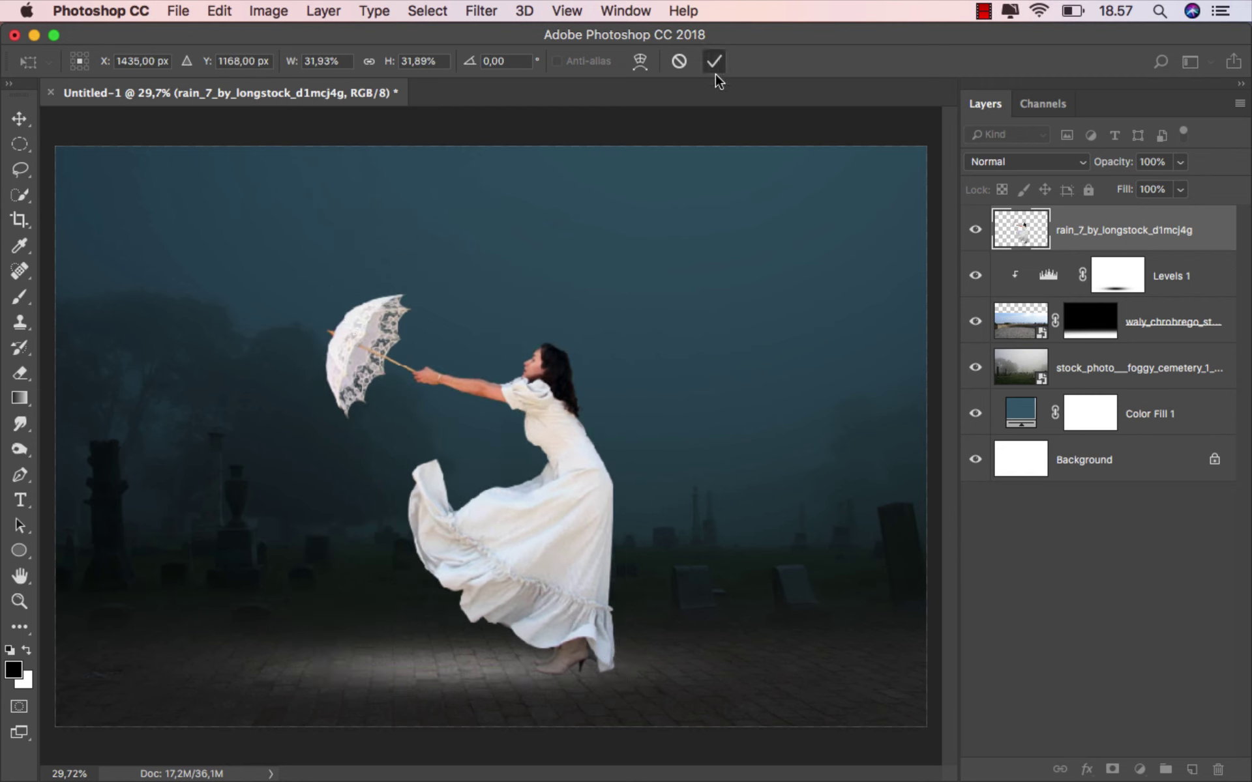
{"action": "left_click", "coordinate": [561, 390]}
{"action": "left_click_drag", "start_coordinate": [548, 412], "coordinate": [549, 413]}
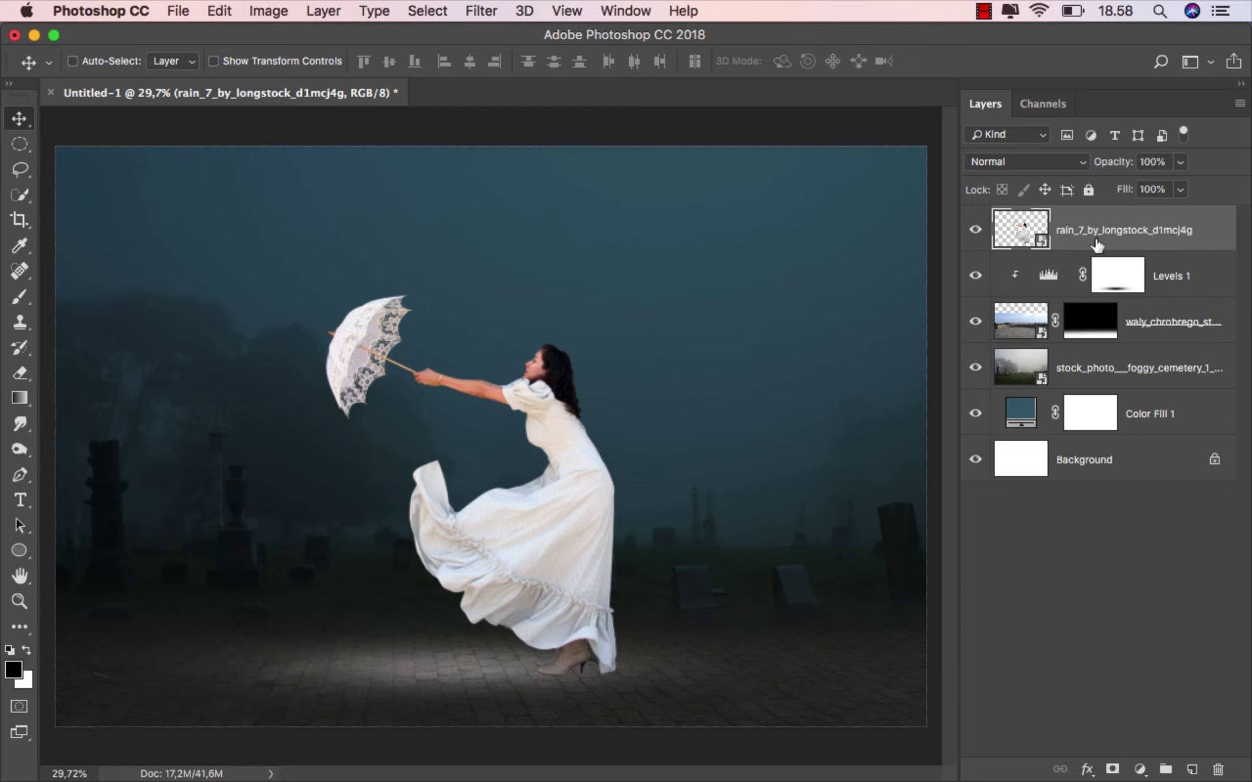
- Create a layer named 'white' and paint a soft white glow spot on the ground
{"action": "left_click", "coordinate": [1176, 276]}
{"action": "left_click", "coordinate": [1190, 768]}
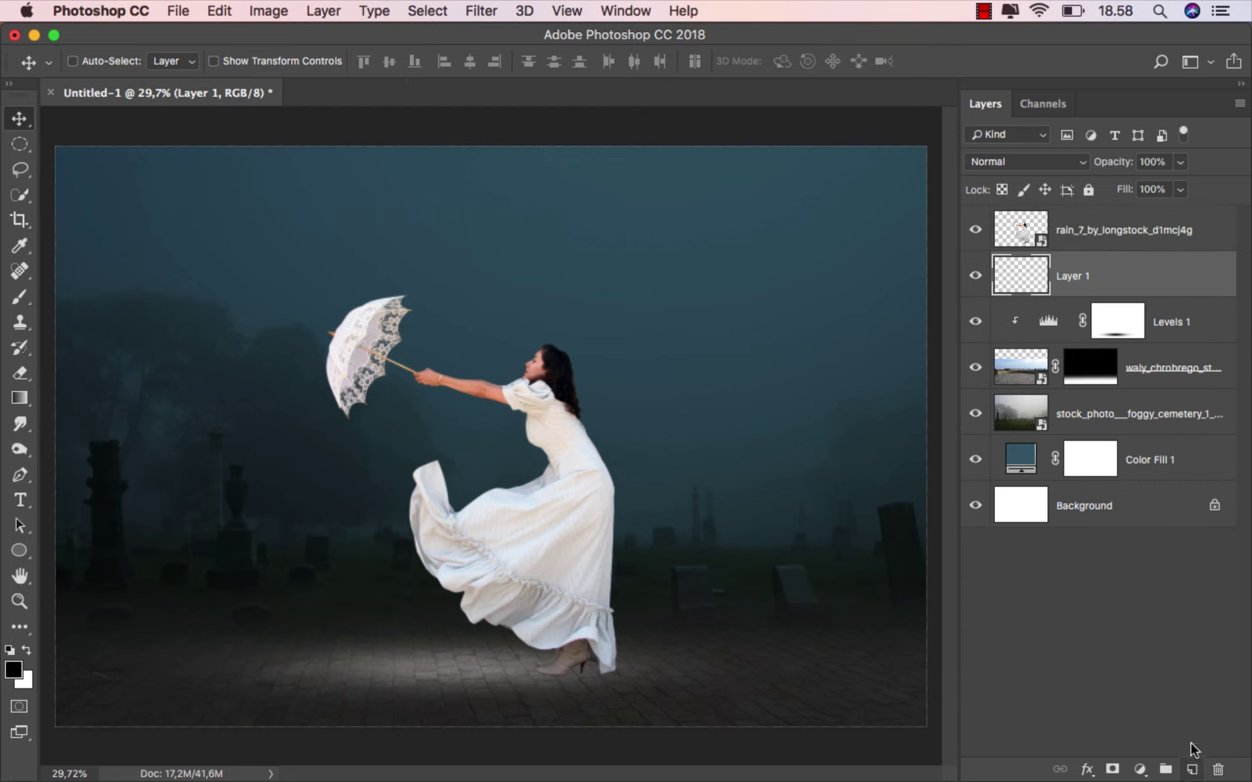
{"action": "type", "text": "white"}
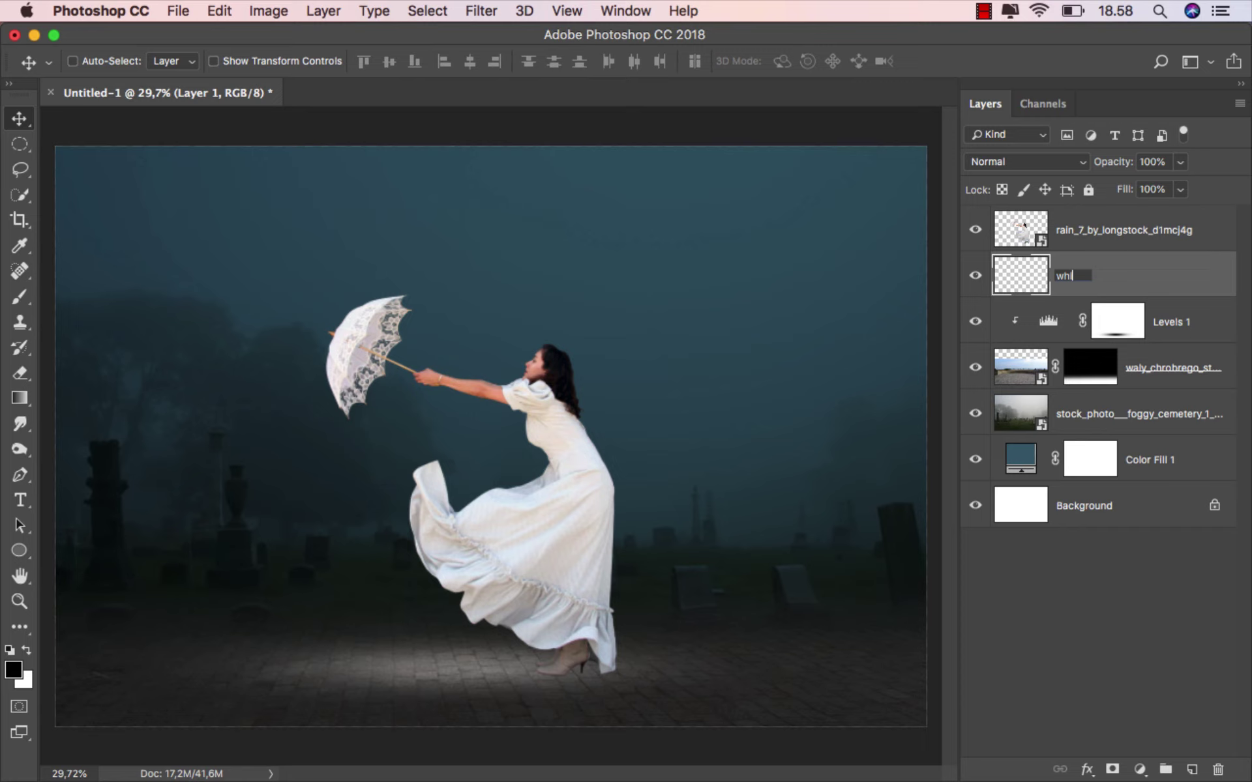
{"action": "key", "text": "Return"}
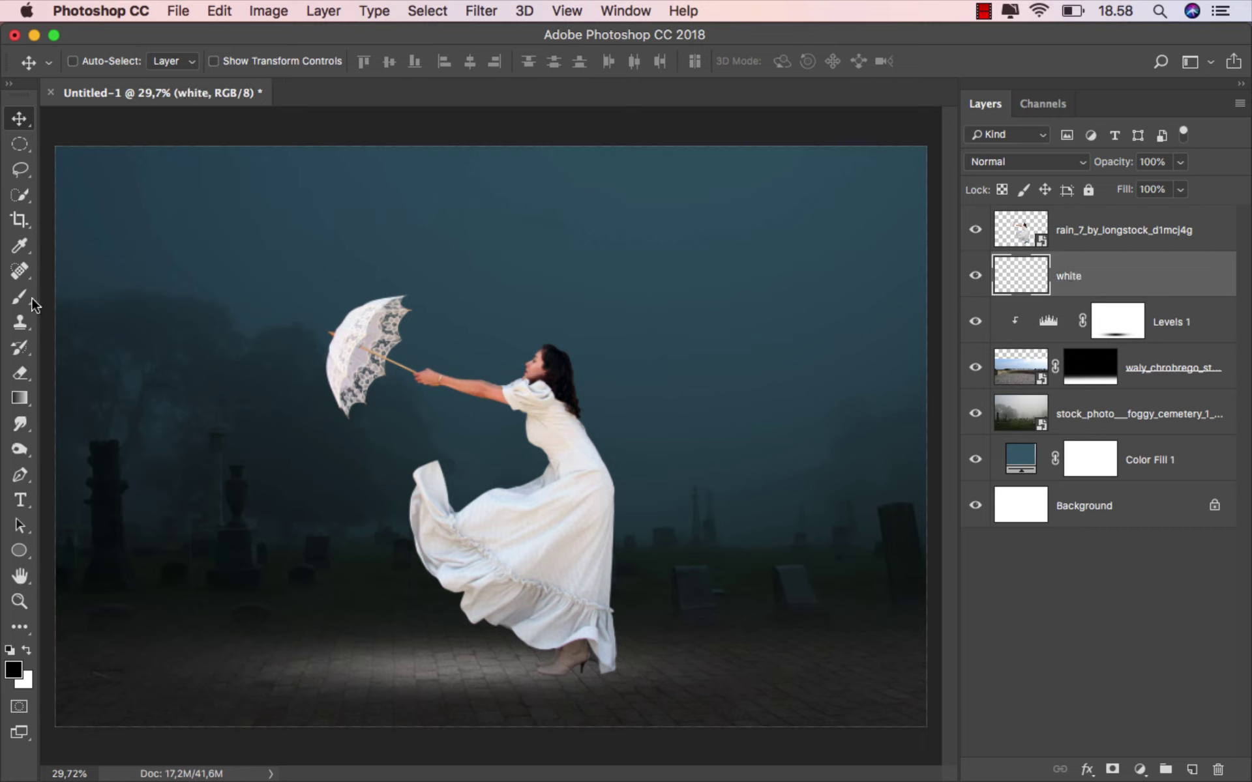
{"action": "left_click", "coordinate": [20, 297]}
{"action": "left_click", "coordinate": [78, 292]}
{"action": "left_click", "coordinate": [26, 652]}
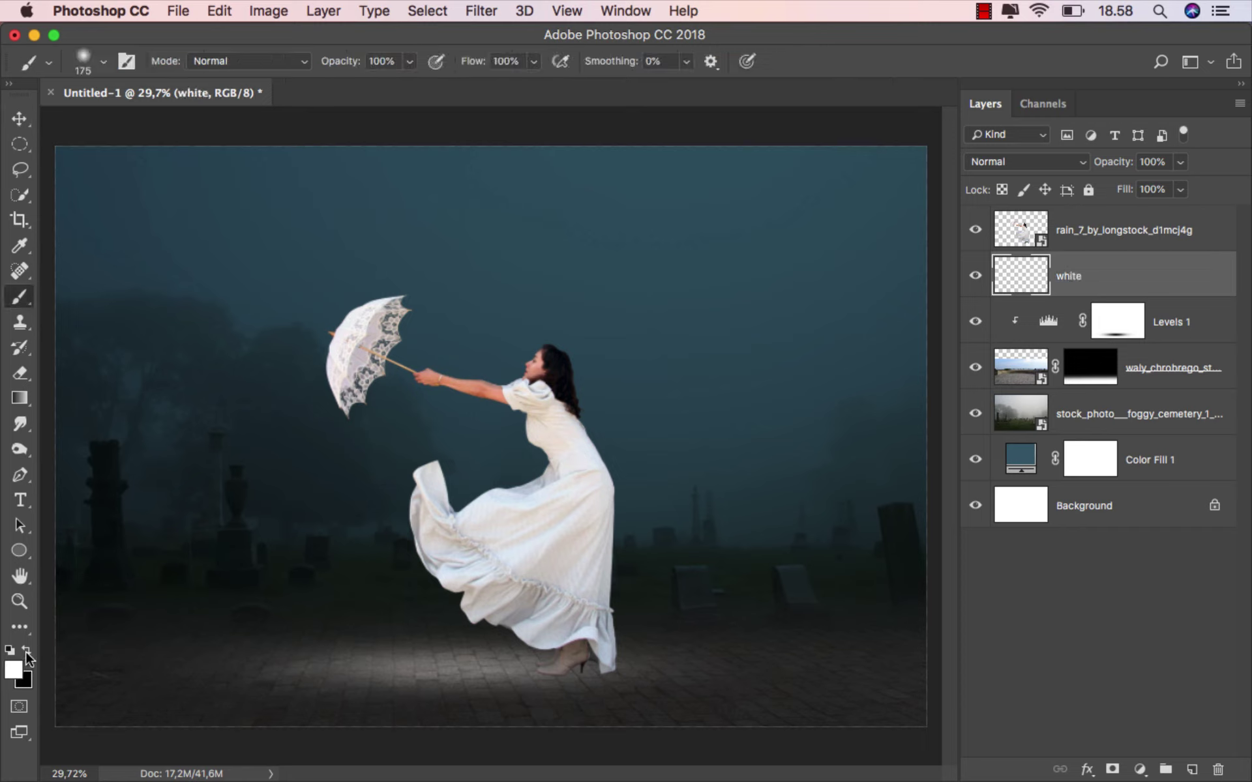
{"action": "left_click_drag", "start_coordinate": [467, 681], "coordinate": [454, 669]}
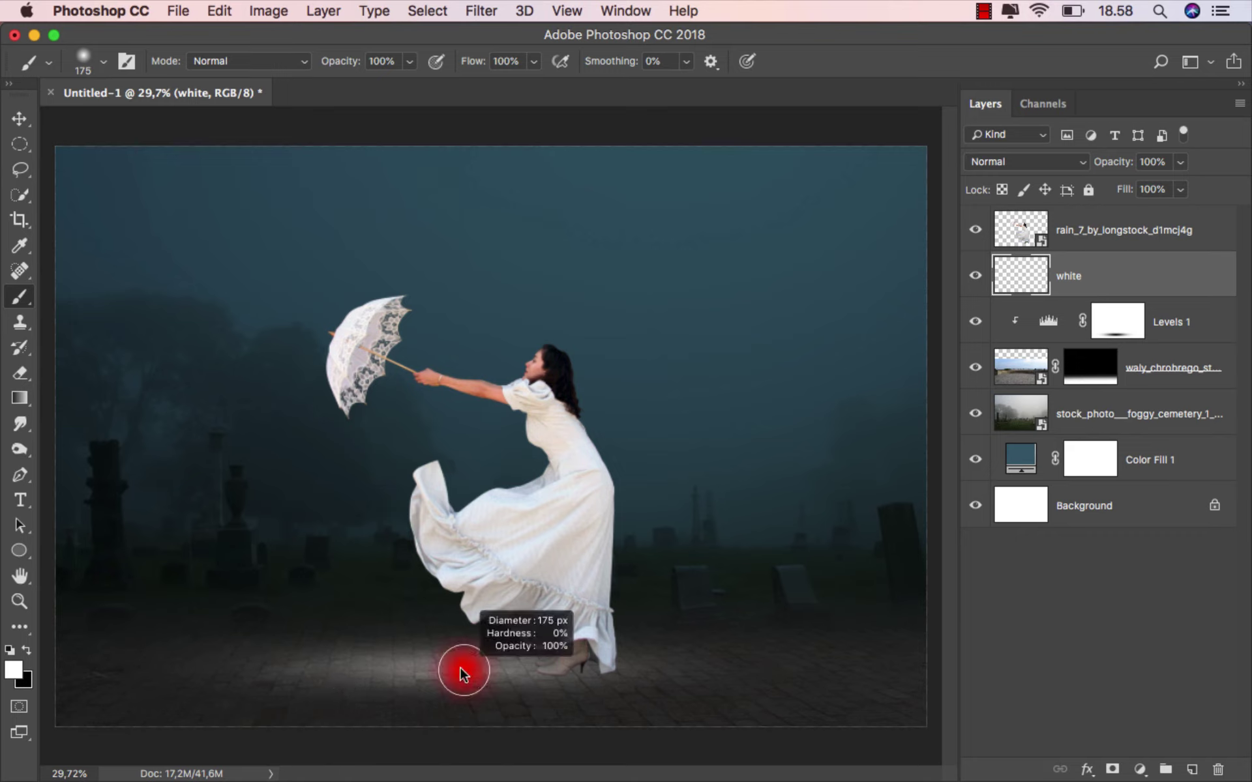
{"action": "left_click", "coordinate": [453, 668]}
- Set the glow to Overlay, stretch it wide across the floor, and lower fill to 58%
{"action": "left_click", "coordinate": [1063, 162]}
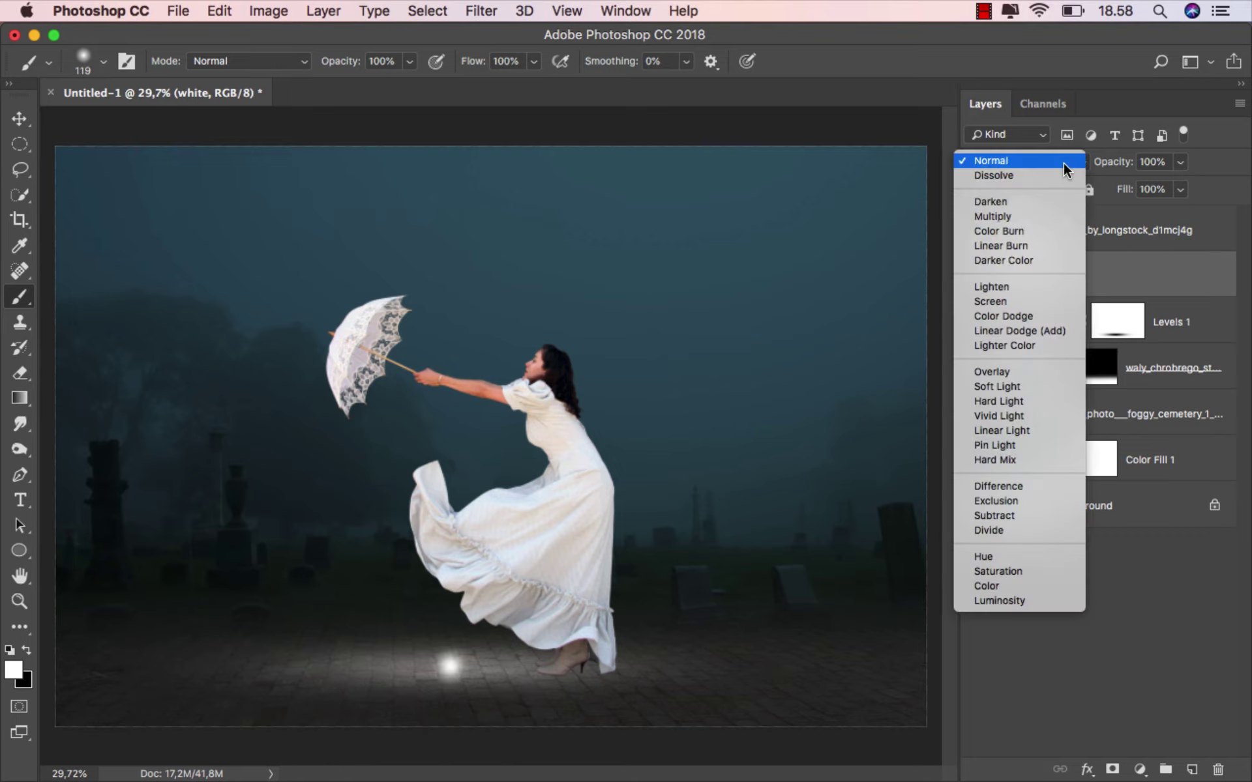
{"action": "left_click", "coordinate": [1010, 369]}
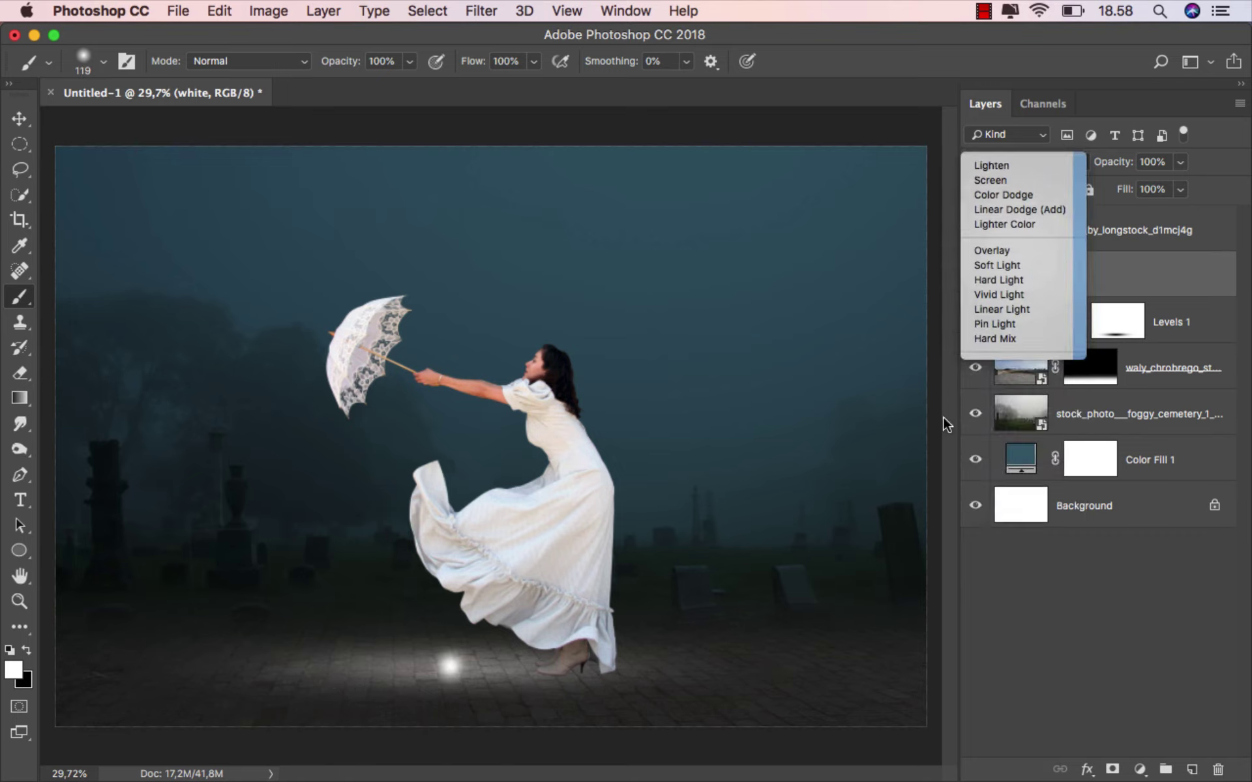
{"action": "key", "text": "v"}
{"action": "key", "text": "super+t"}
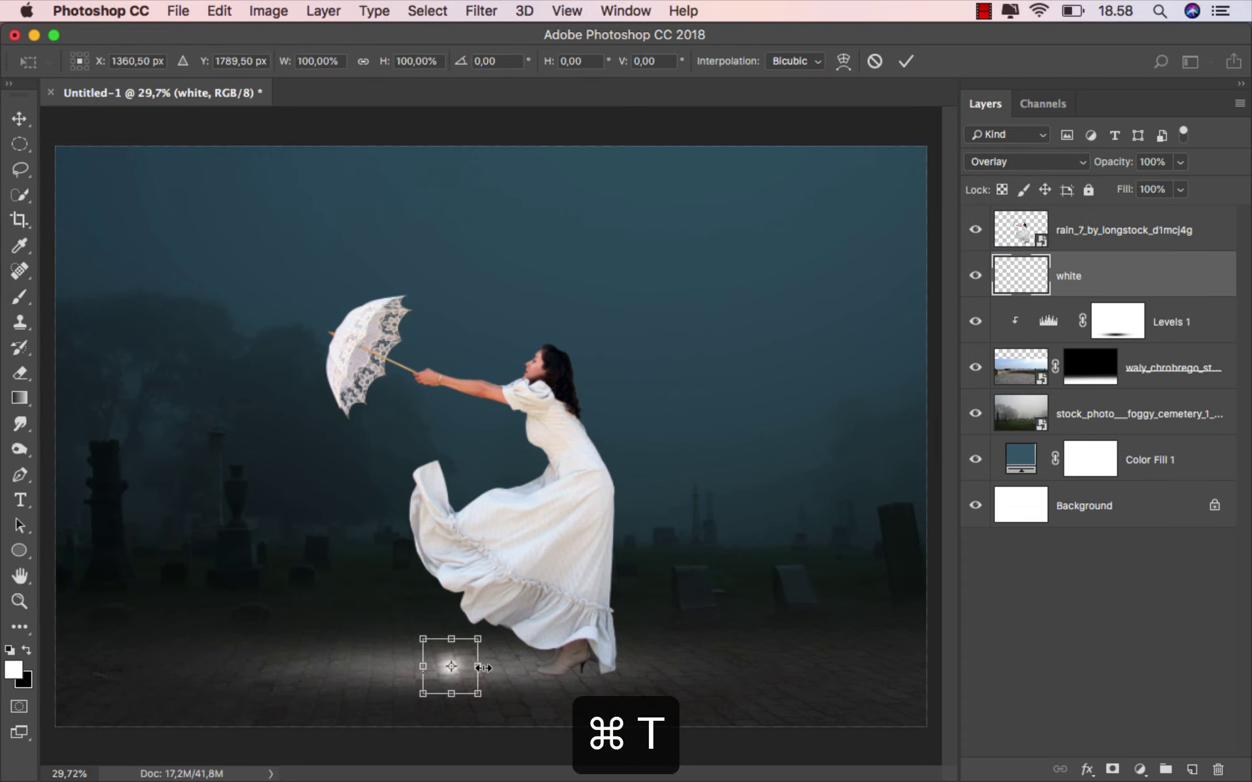
{"action": "mouse_move", "coordinate": [482, 668]}
{"action": "left_mouse_down"}
{"action": "mouse_move", "coordinate": [789, 662]}
{"action": "mouse_move", "coordinate": [761, 667]}
{"action": "left_mouse_up"}
{"action": "left_click", "coordinate": [901, 65]}
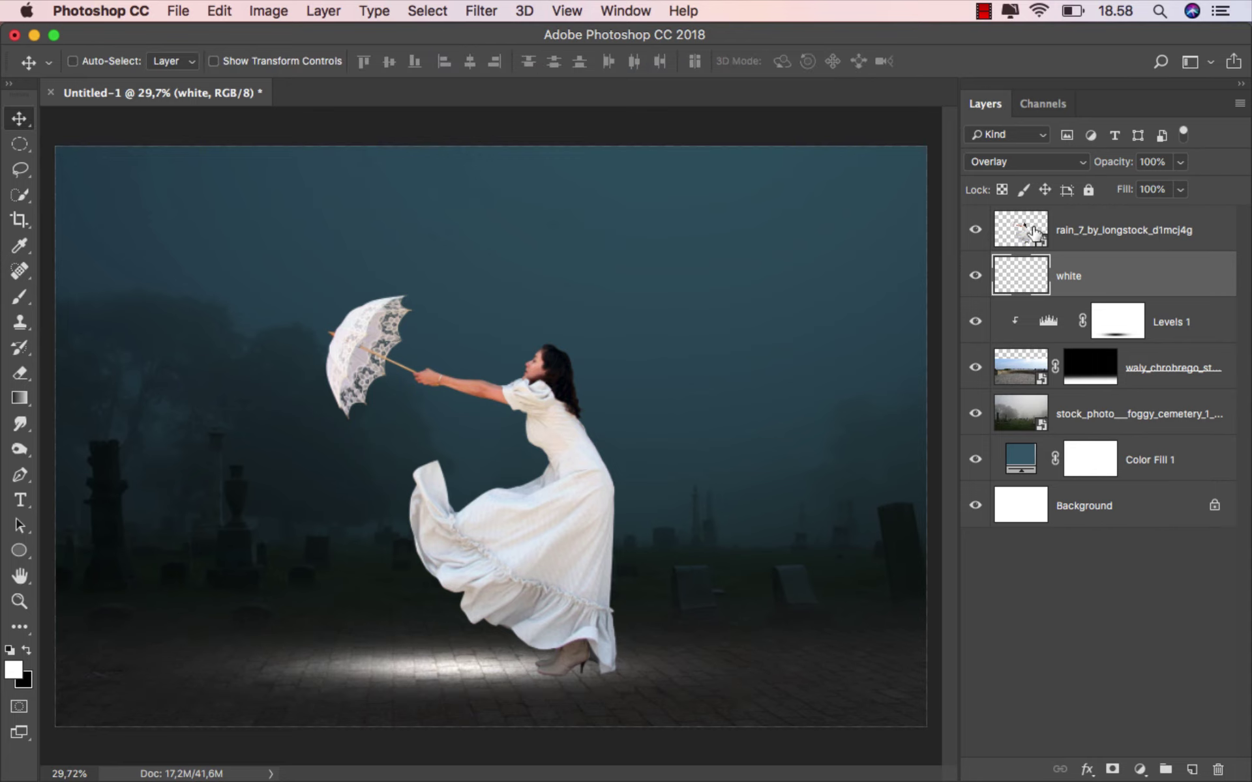
{"action": "left_click", "coordinate": [1179, 190]}
{"action": "left_click_drag", "start_coordinate": [1182, 212], "coordinate": [1138, 215]}
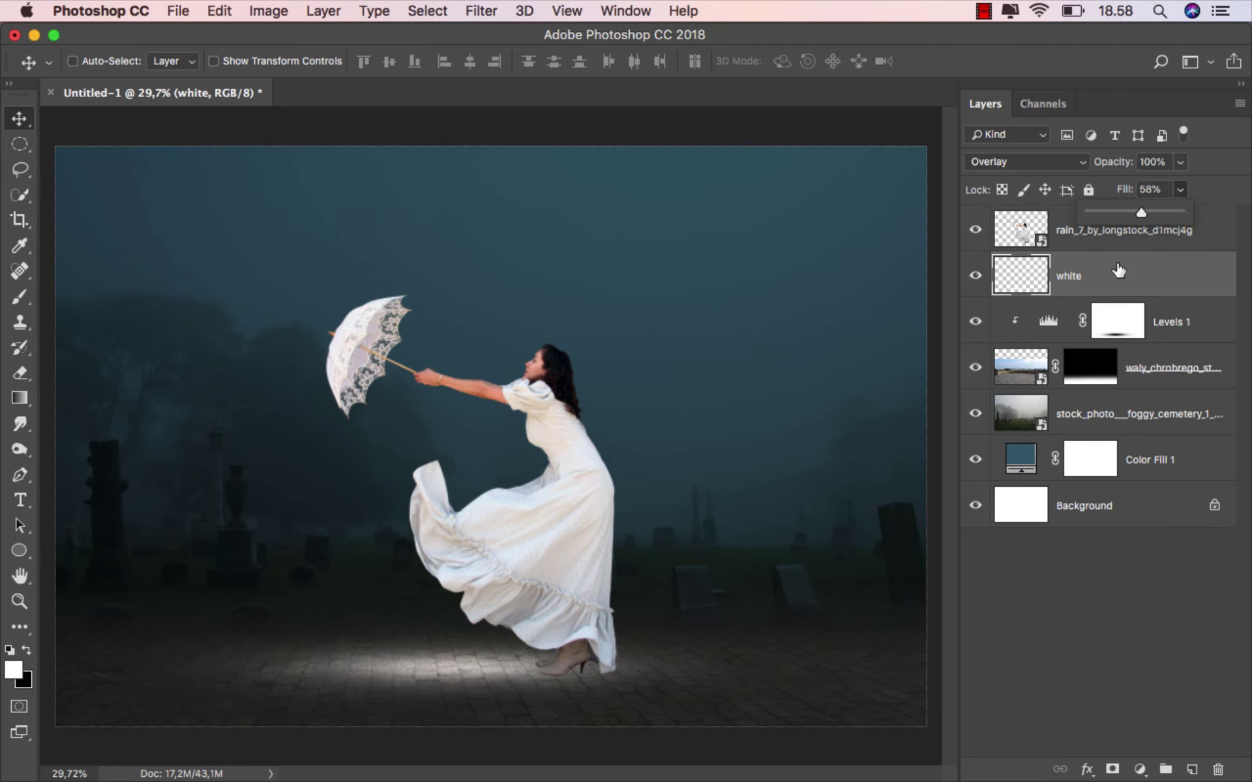
{"action": "left_click", "coordinate": [975, 275]}
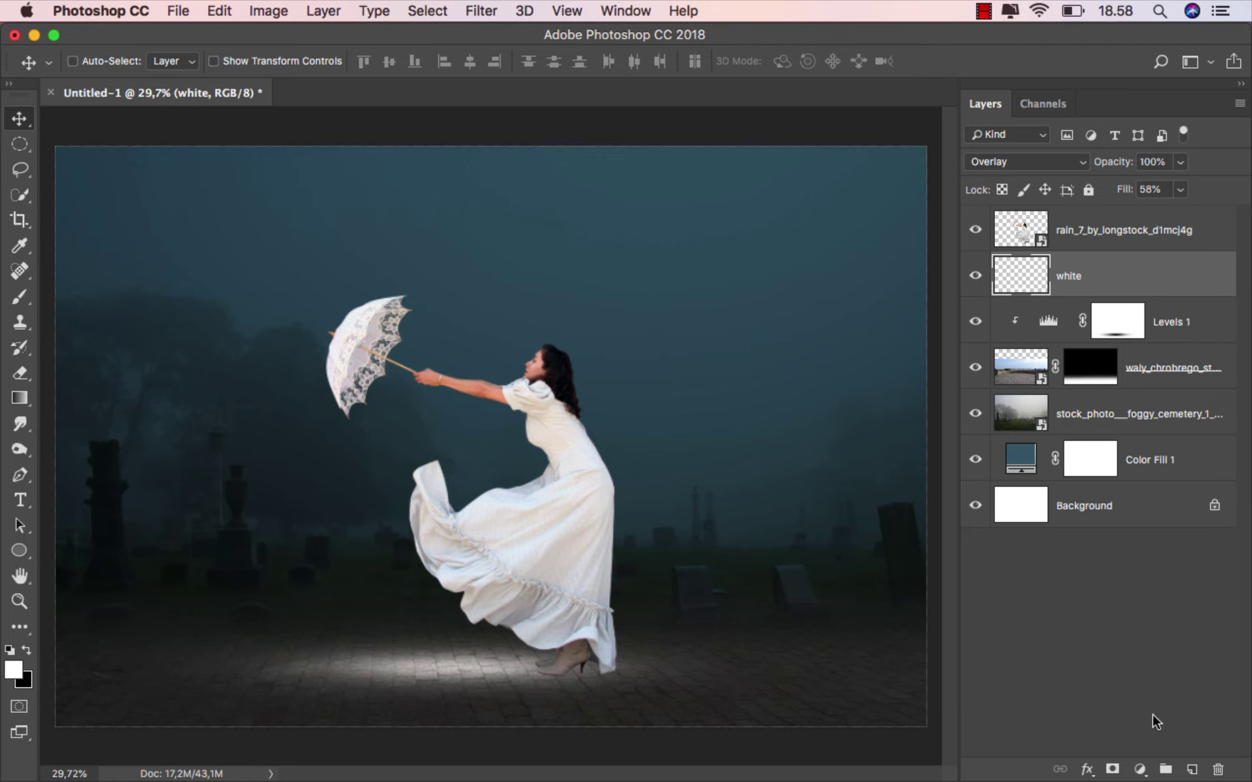
- Create a layer named 'shadow' and paint a black stroke under her feet
{"action": "left_click", "coordinate": [1192, 769]}
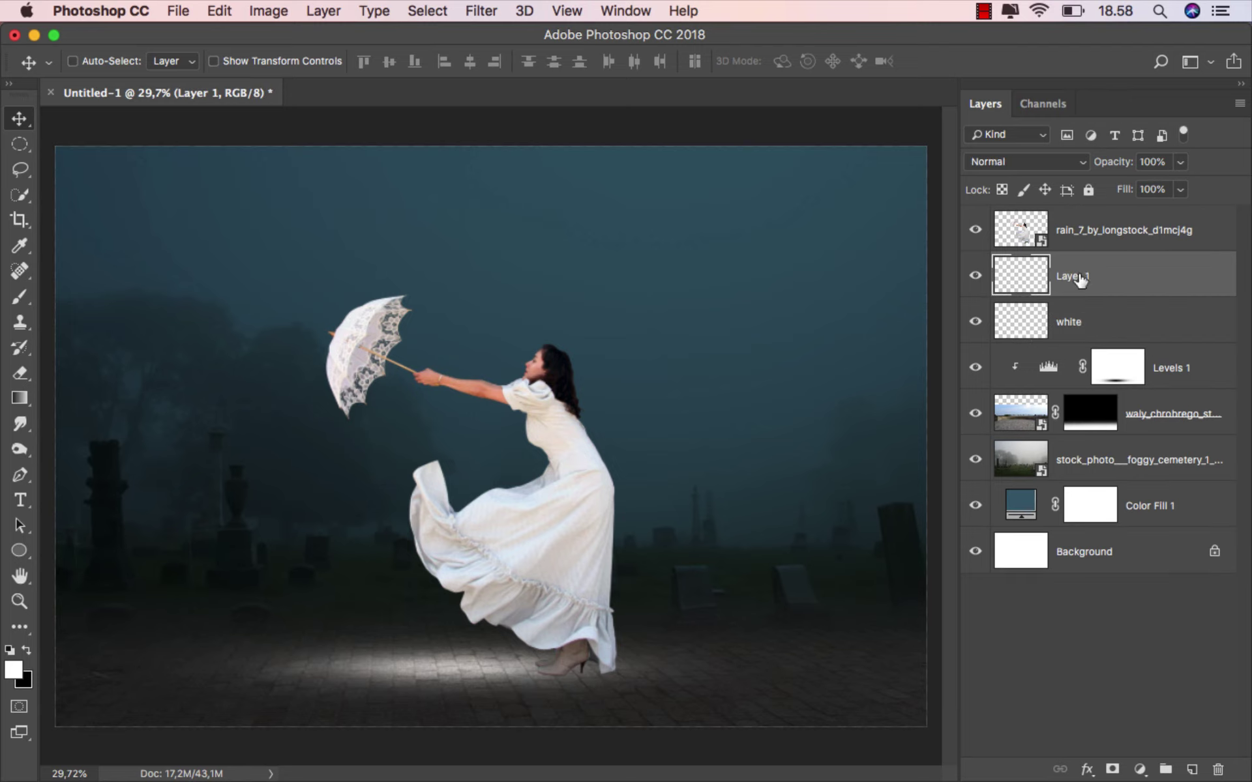
{"action": "type", "text": "shadow"}
{"action": "key", "text": "Return"}
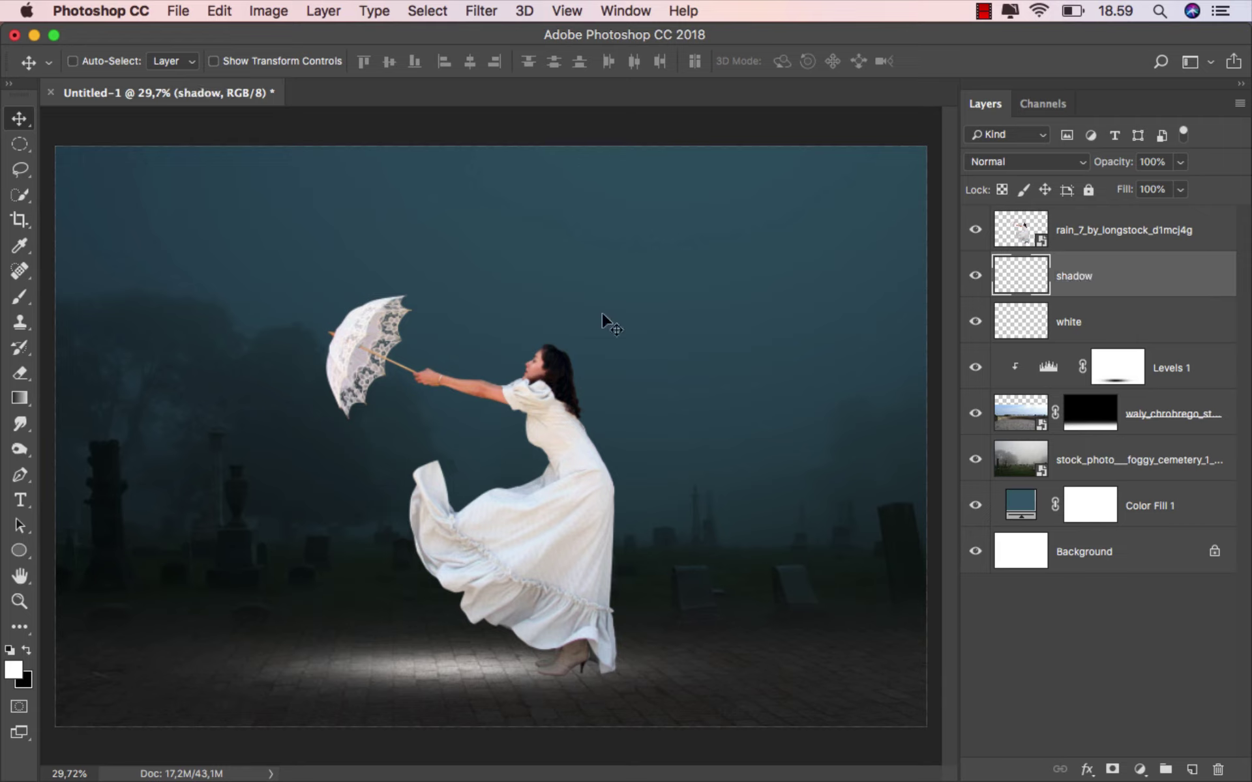
{"action": "left_click", "coordinate": [19, 296]}
{"action": "left_click", "coordinate": [72, 295]}
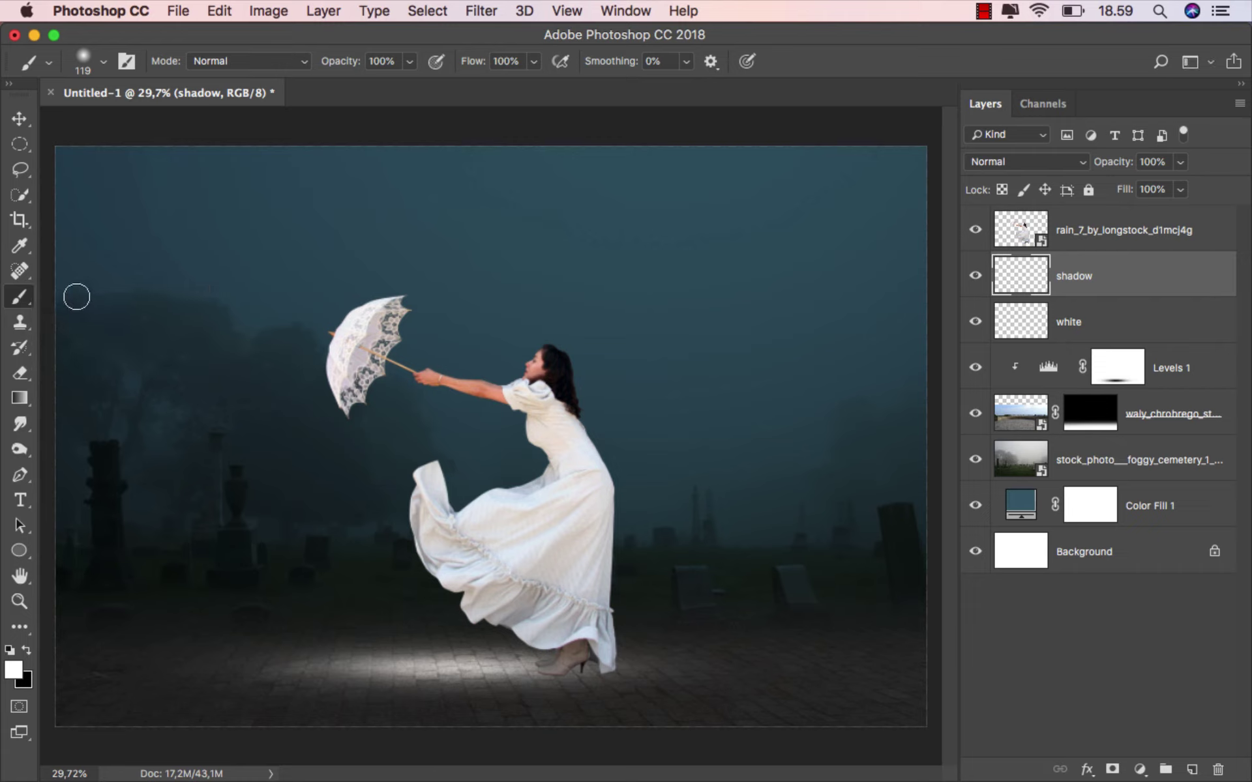
{"action": "left_click", "coordinate": [28, 652]}
{"action": "left_click_drag", "start_coordinate": [577, 673], "coordinate": [954, 661]}
- Widen the painted shadow and set the shadow layer's fill to 71%
{"action": "scroll", "coordinate": [626, 658], "scroll_direction": "up", "scroll_amount": 1}
{"action": "key", "text": "ctrl+t"}
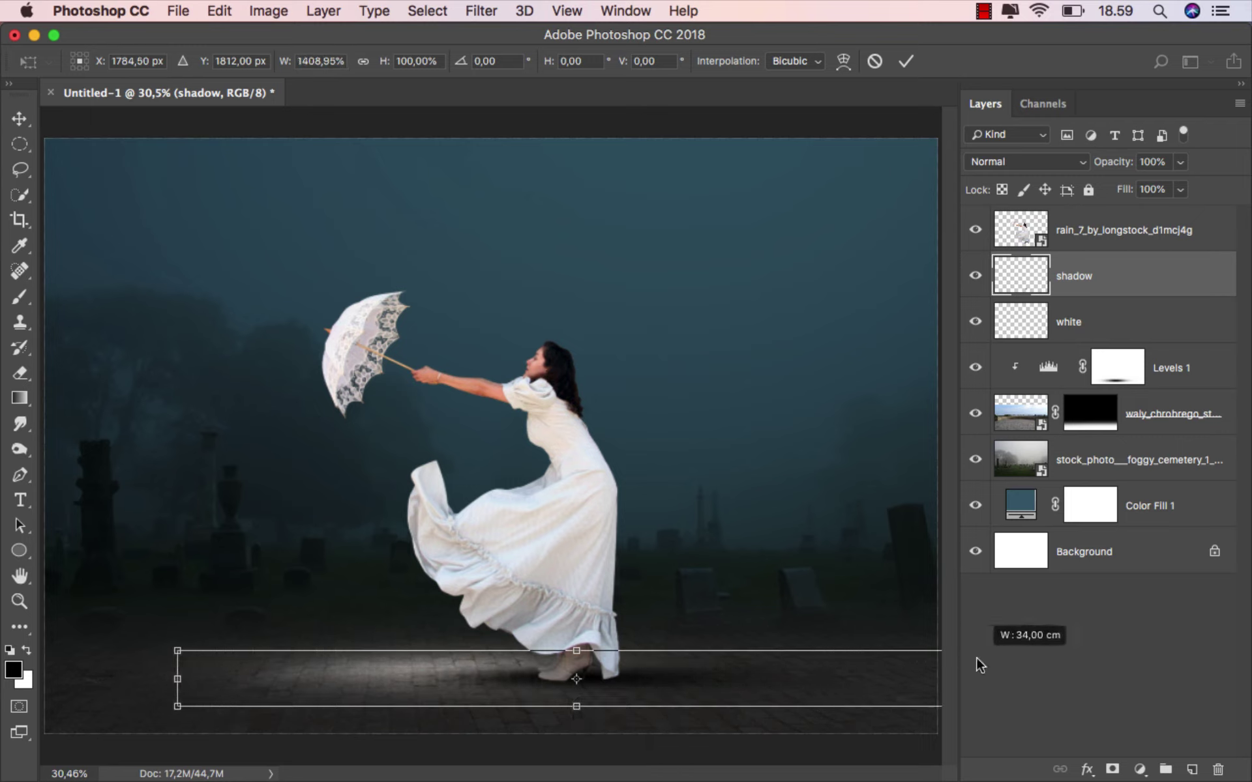
{"action": "left_click_drag", "start_coordinate": [954, 661], "coordinate": [977, 661]}
{"action": "left_click", "coordinate": [906, 61]}
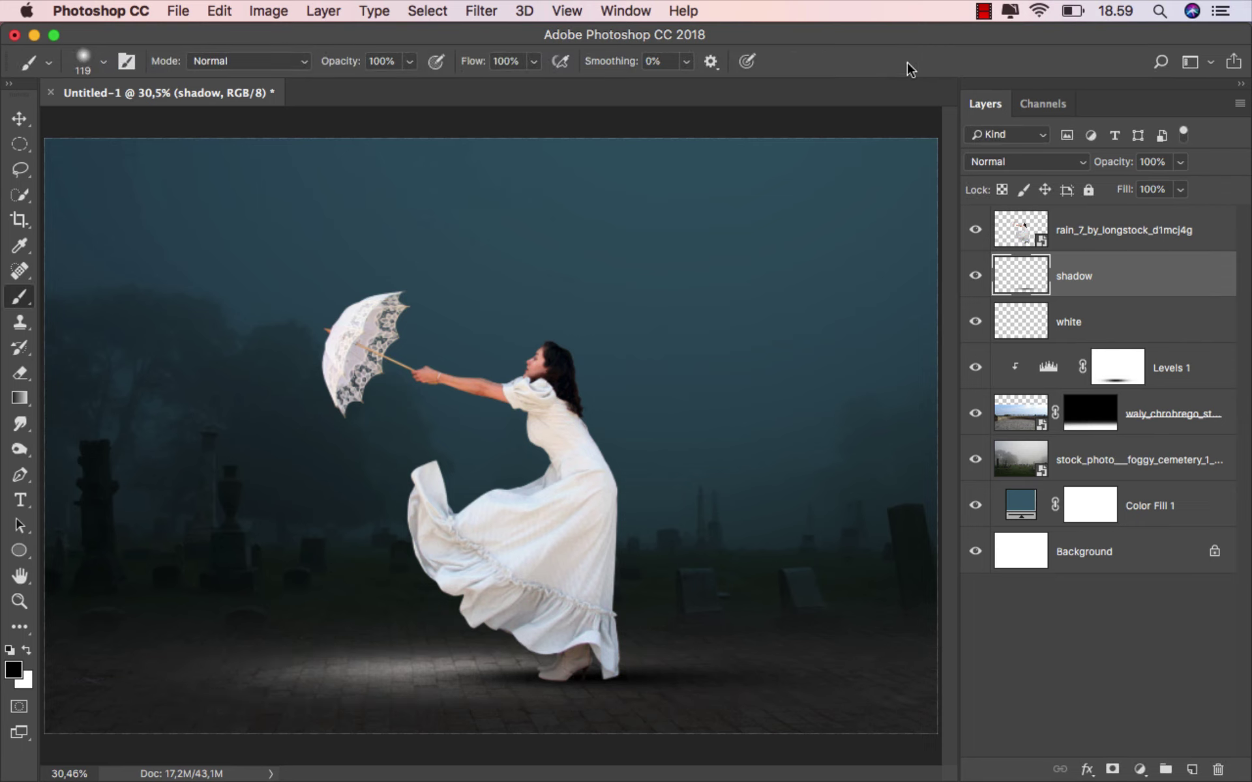
{"action": "left_click_drag", "start_coordinate": [1183, 190], "coordinate": [1154, 214]}
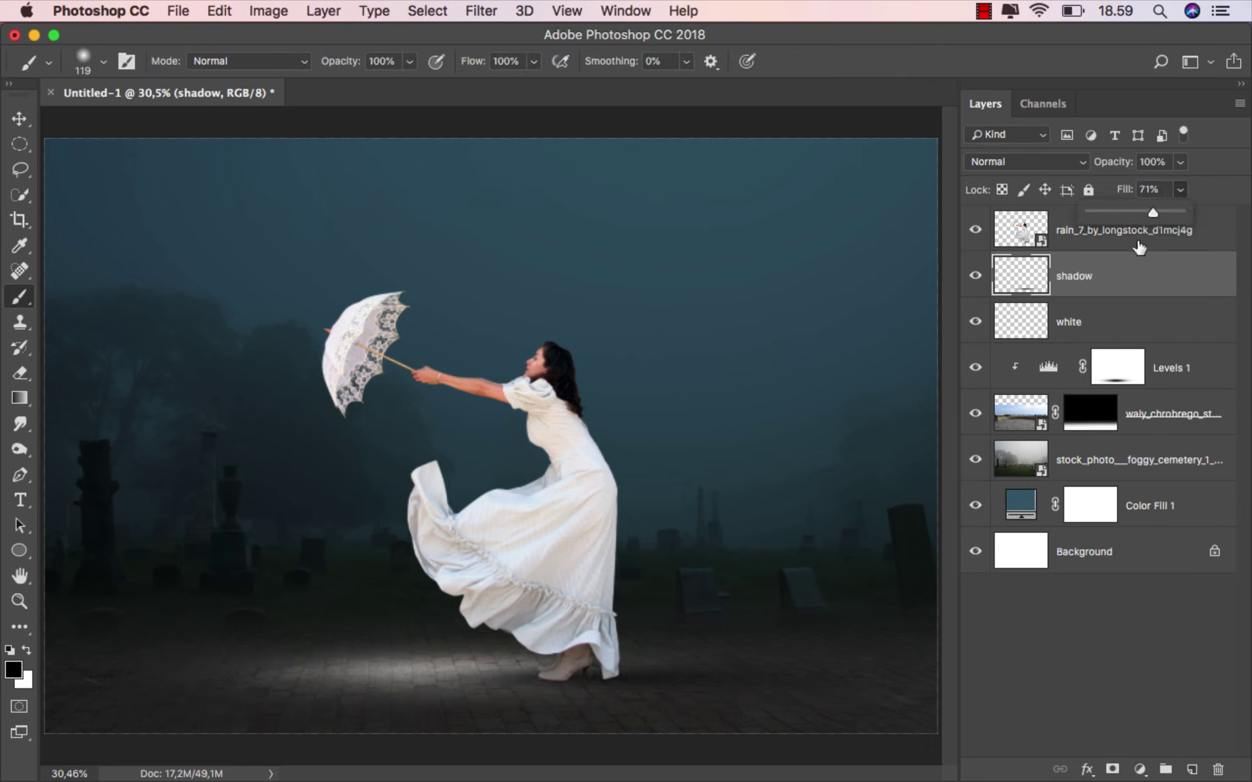
{"action": "left_click", "coordinate": [1121, 271]}
- Add a layer mask to the shadow and paint out parts near her feet
{"action": "left_click", "coordinate": [1112, 769]}
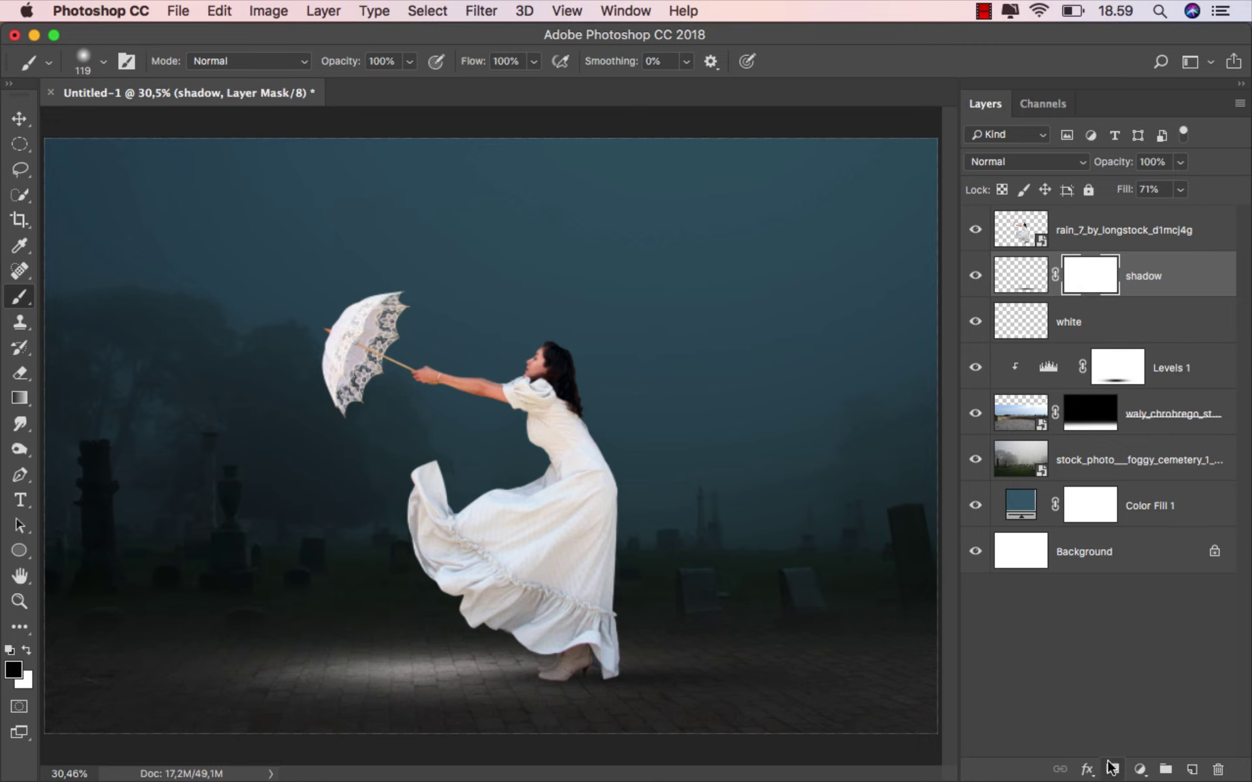
{"action": "scroll", "coordinate": [648, 587], "scroll_direction": "up", "scroll_amount": 2}
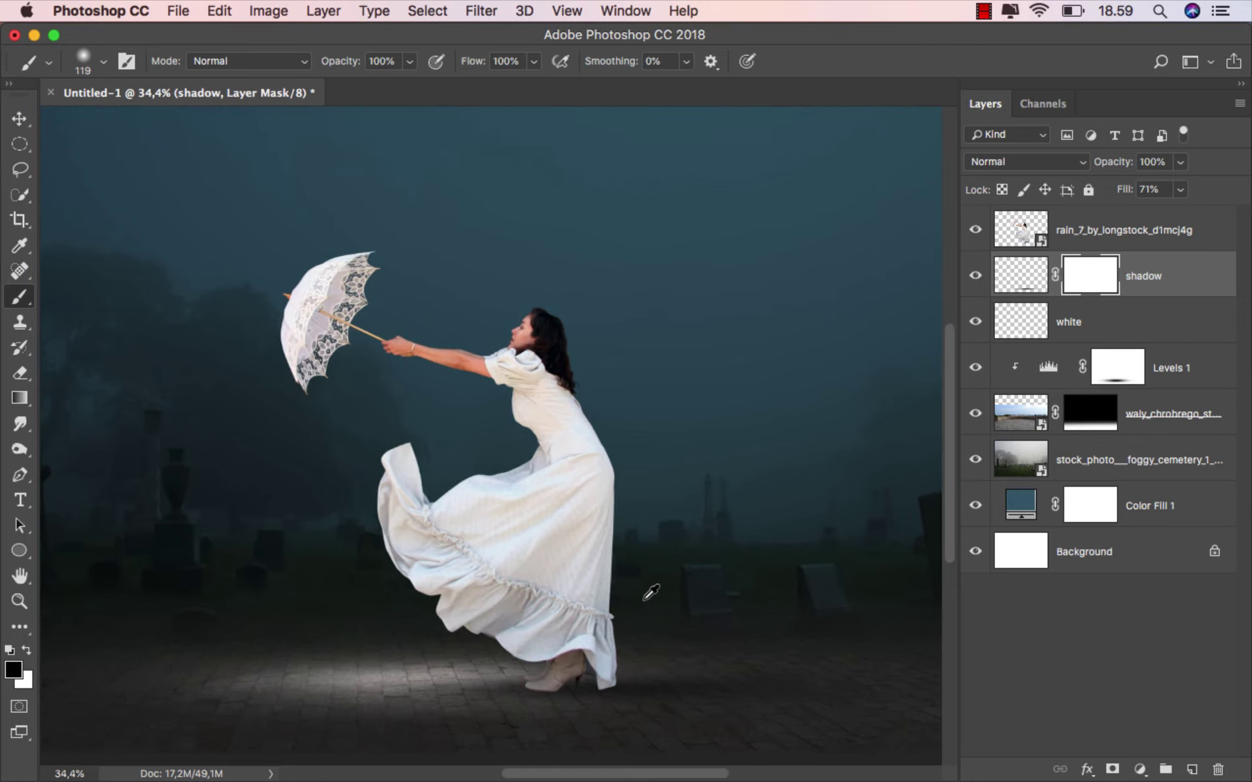
{"action": "scroll", "coordinate": [620, 595], "scroll_direction": "down", "scroll_amount": 2}
{"action": "mouse_move", "coordinate": [514, 618]}
{"action": "left_mouse_down"}
{"action": "mouse_move", "coordinate": [502, 620]}
{"action": "mouse_move", "coordinate": [517, 601]}
{"action": "mouse_move", "coordinate": [456, 629]}
{"action": "mouse_move", "coordinate": [310, 626]}
{"action": "left_mouse_up"}
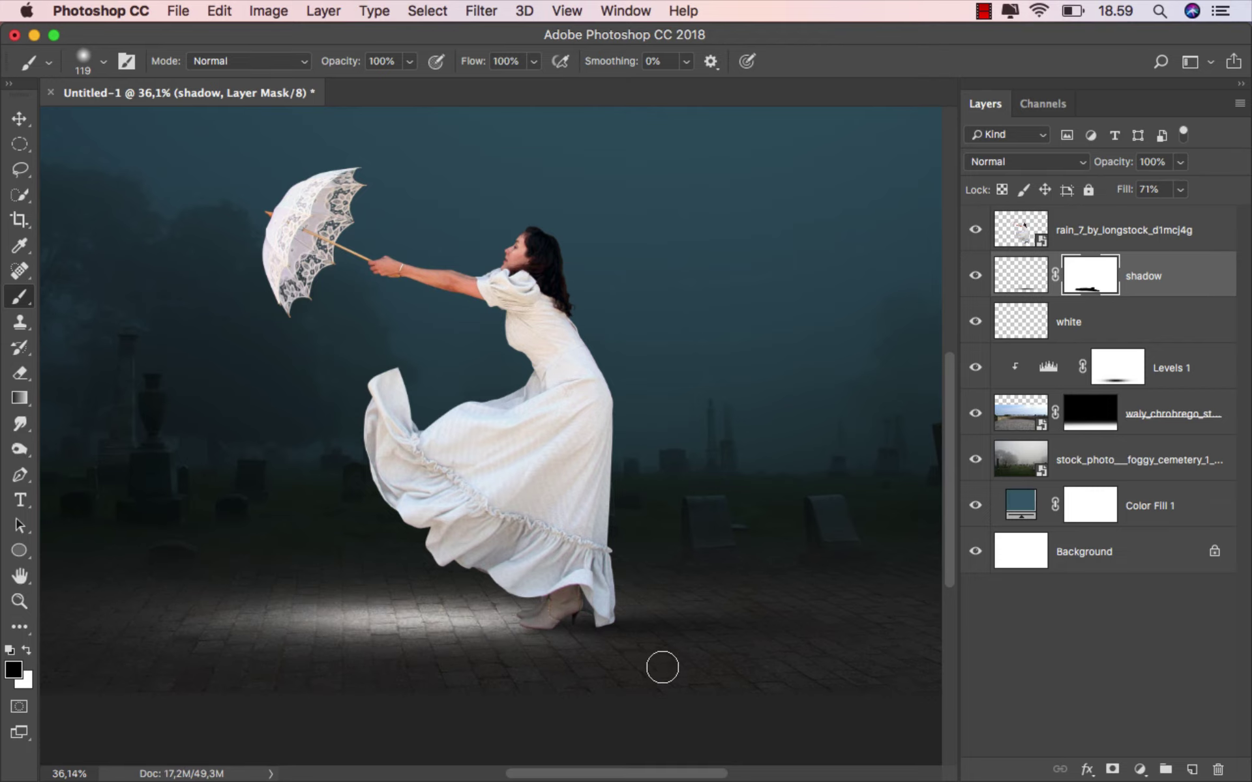
{"action": "scroll", "coordinate": [618, 652], "scroll_direction": "up", "scroll_amount": 1}
{"action": "scroll", "coordinate": [607, 649], "scroll_direction": "up", "scroll_amount": 1}
{"action": "scroll", "coordinate": [717, 519], "scroll_direction": "right", "scroll_amount": 2}
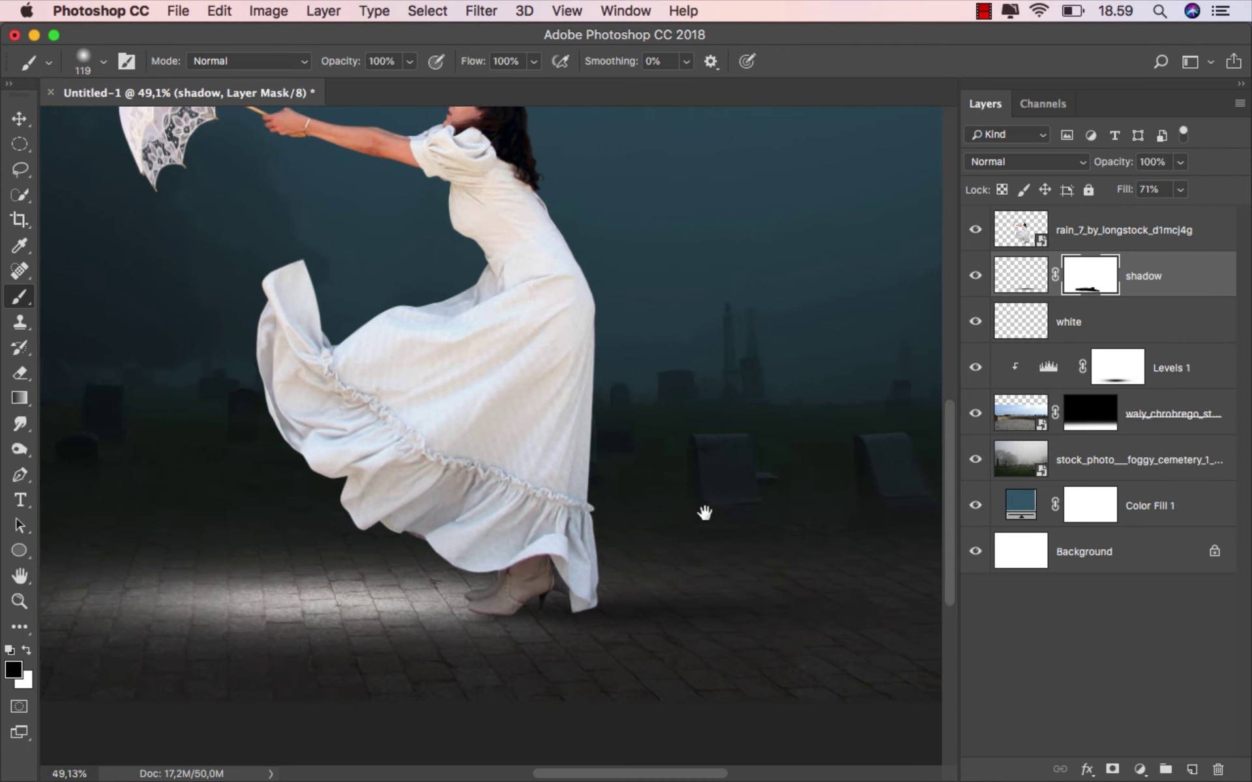
{"action": "left_click", "coordinate": [1148, 286]}
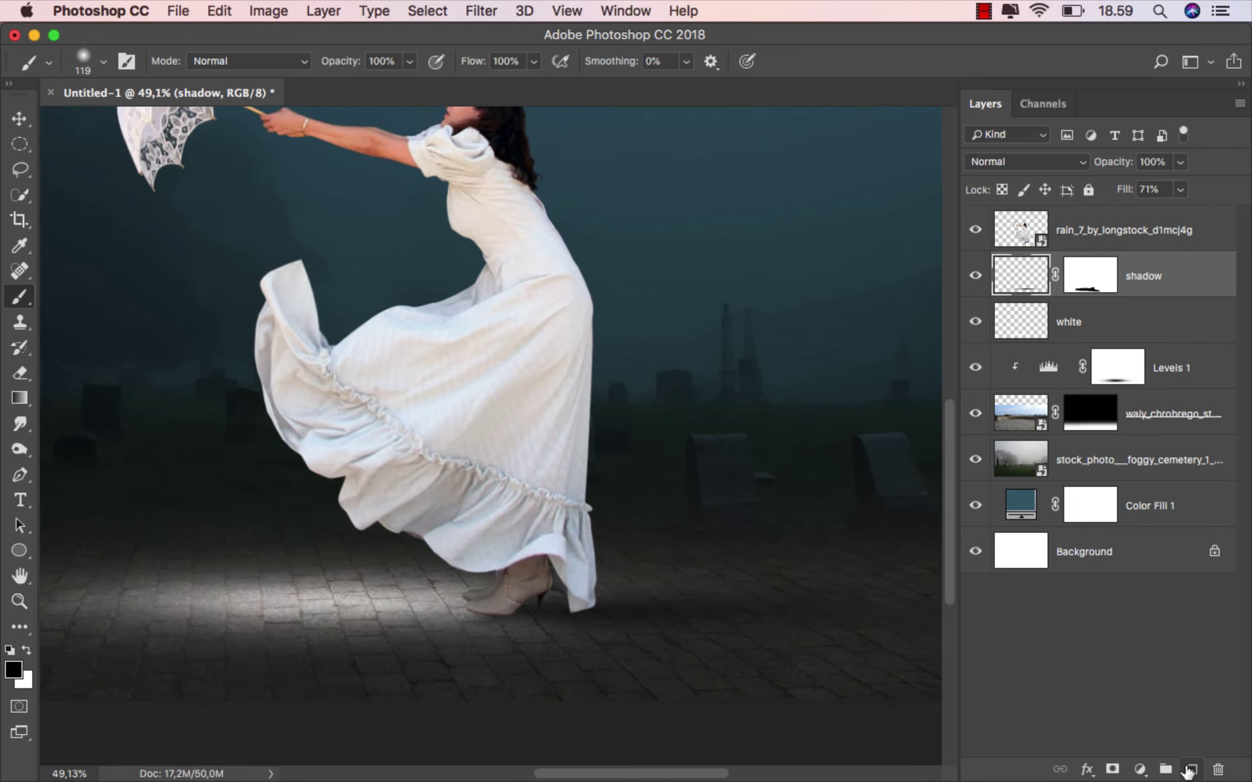
- Add a new empty layer named 'shadow 2' above the shadow layer
{"action": "left_click", "coordinate": [1192, 770]}
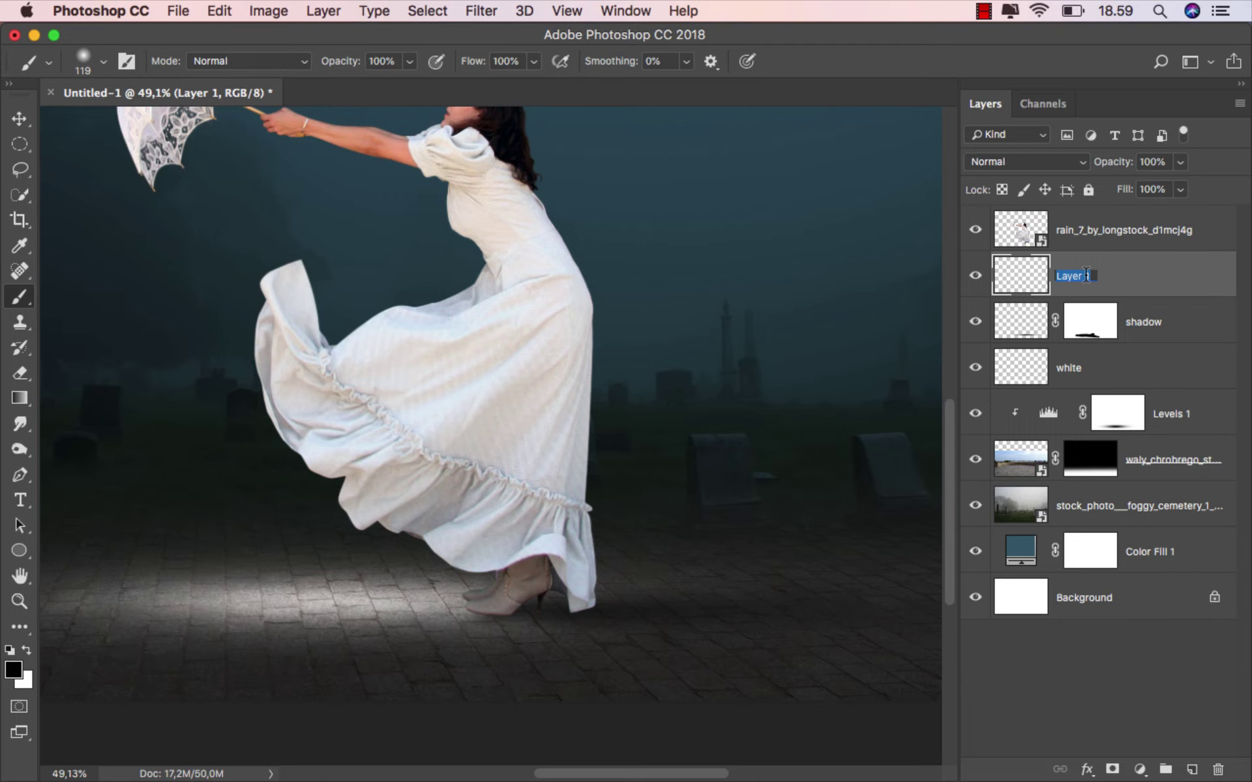
{"action": "type", "text": "shadow 2"}
{"action": "key", "text": "Return"}
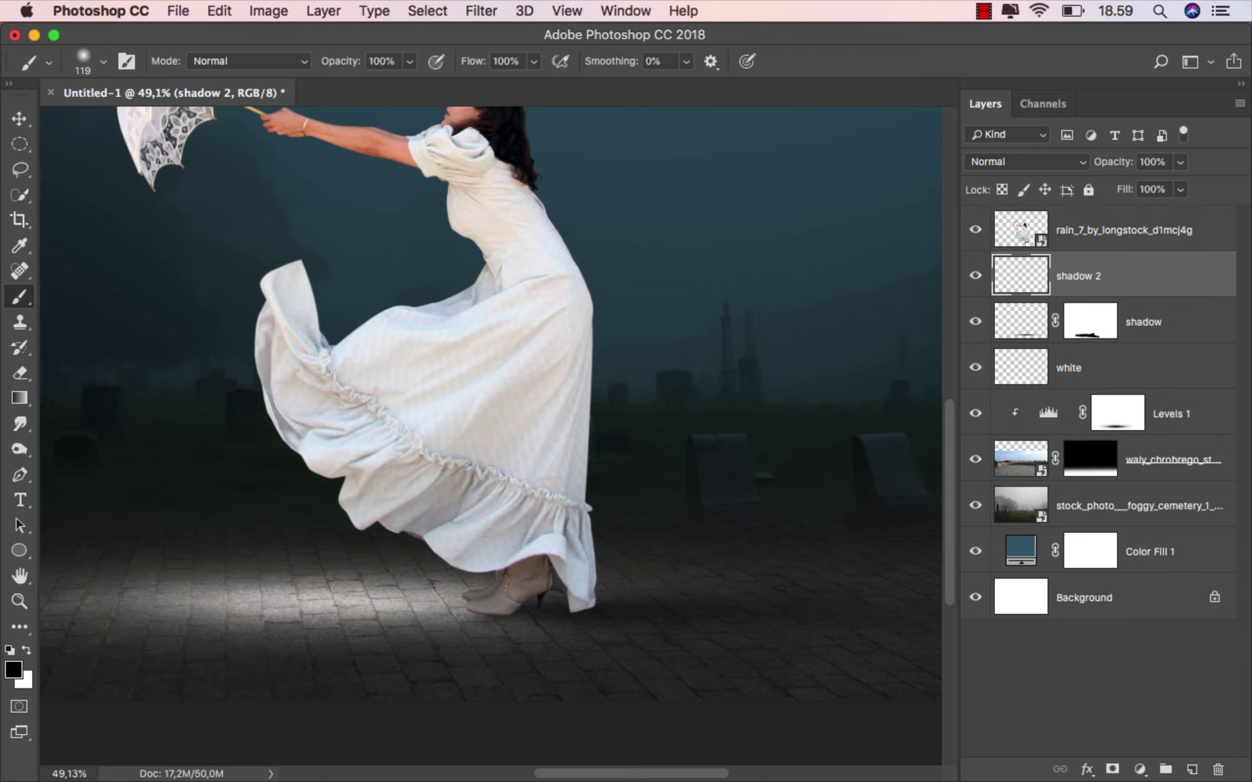
{"action": "scroll", "coordinate": [738, 581], "scroll_direction": "up", "scroll_amount": 2}
{"action": "scroll", "coordinate": [615, 491], "scroll_direction": "up", "scroll_amount": 1}
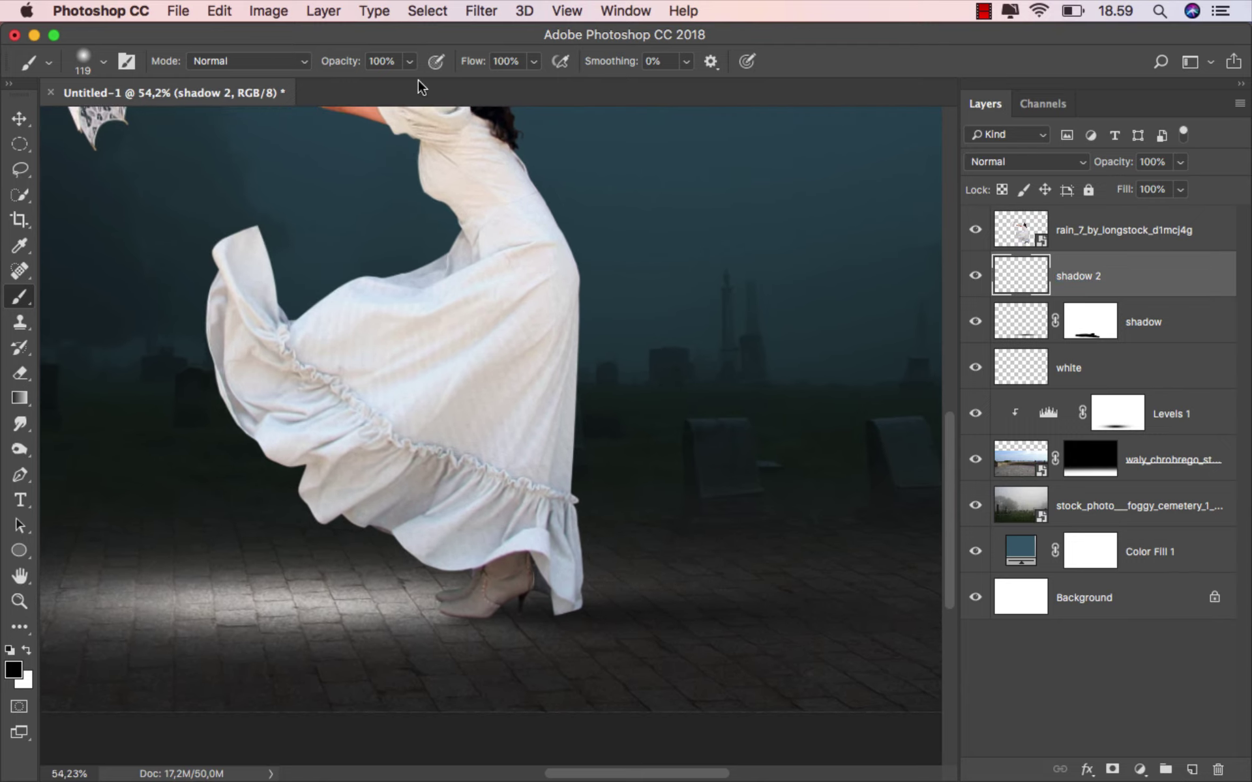
- Paint a faint 10% opacity contact shadow along the boot's bottom edge with a small brush
{"action": "left_click", "coordinate": [409, 60]}
{"action": "left_click_drag", "start_coordinate": [339, 82], "coordinate": [326, 84]}
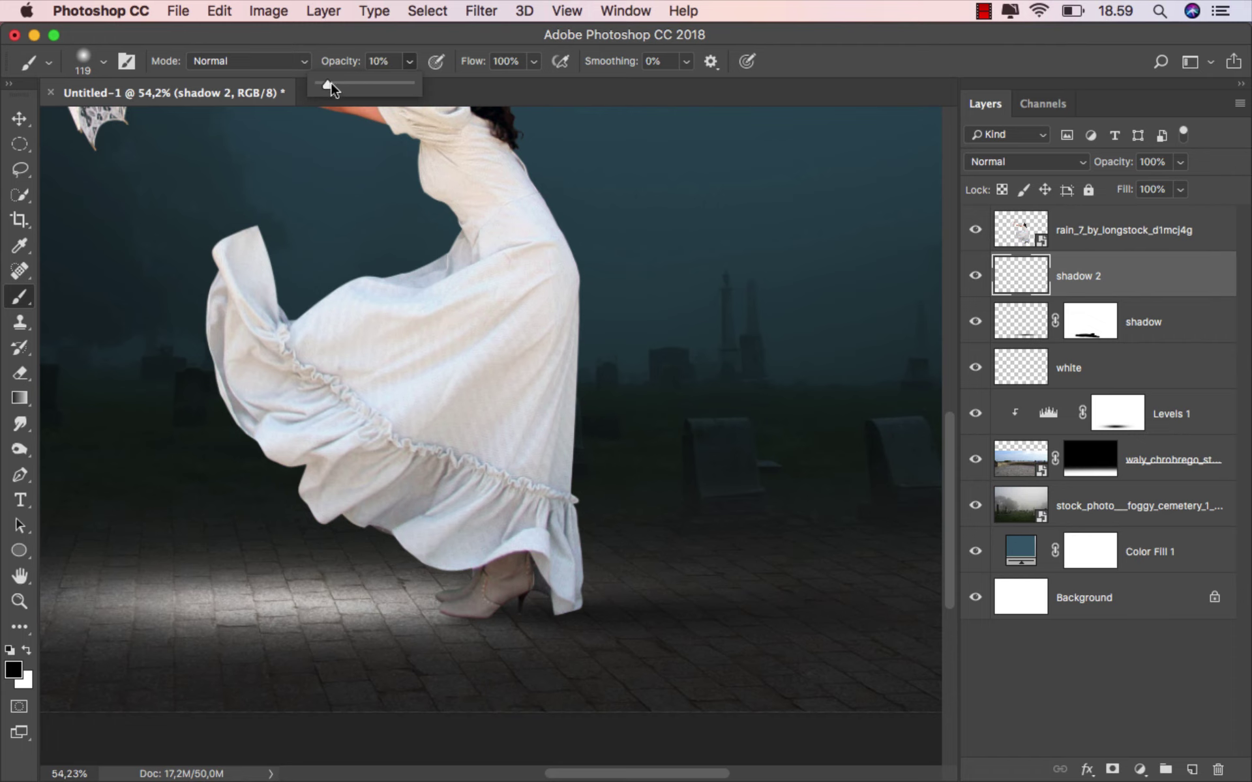
{"action": "left_click_drag", "start_coordinate": [627, 590], "coordinate": [613, 590]}
{"action": "scroll", "coordinate": [519, 625], "scroll_direction": "up", "scroll_amount": 3}
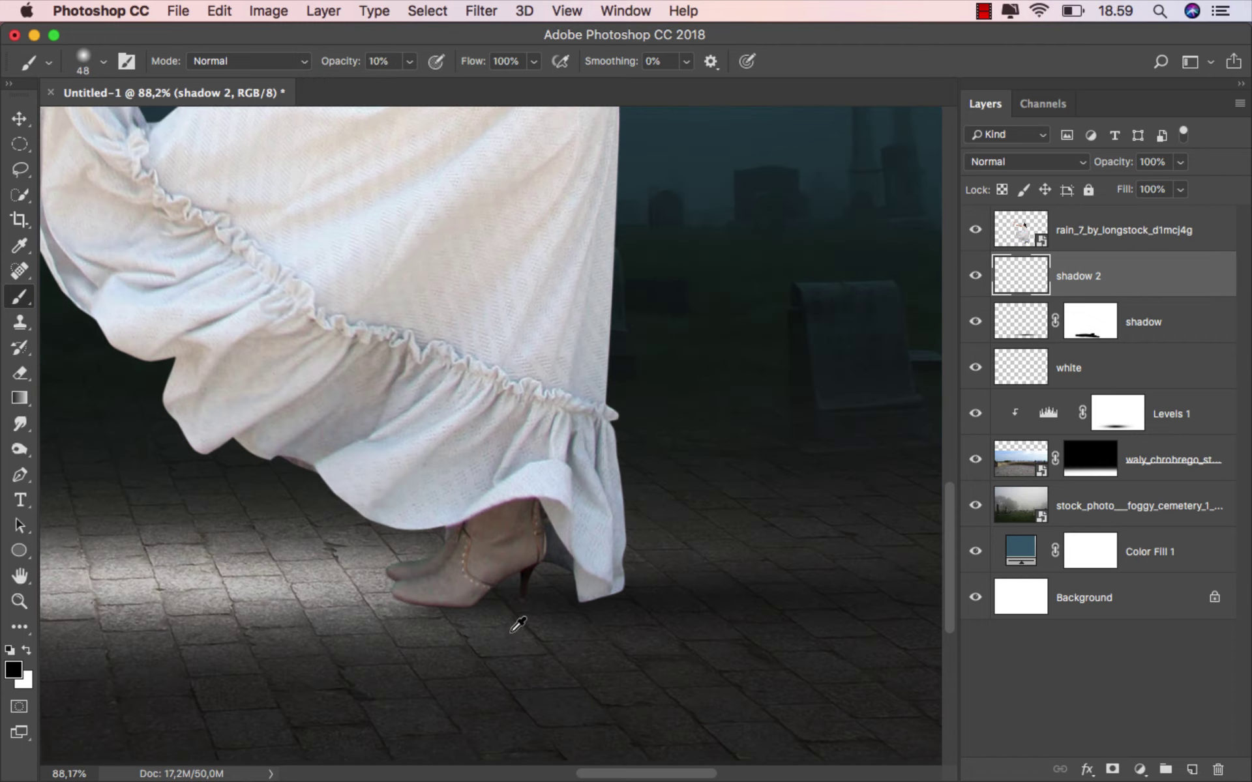
{"action": "left_click_drag", "start_coordinate": [518, 625], "coordinate": [447, 595]}
{"action": "scroll", "coordinate": [438, 608], "scroll_direction": "up", "scroll_amount": 2}
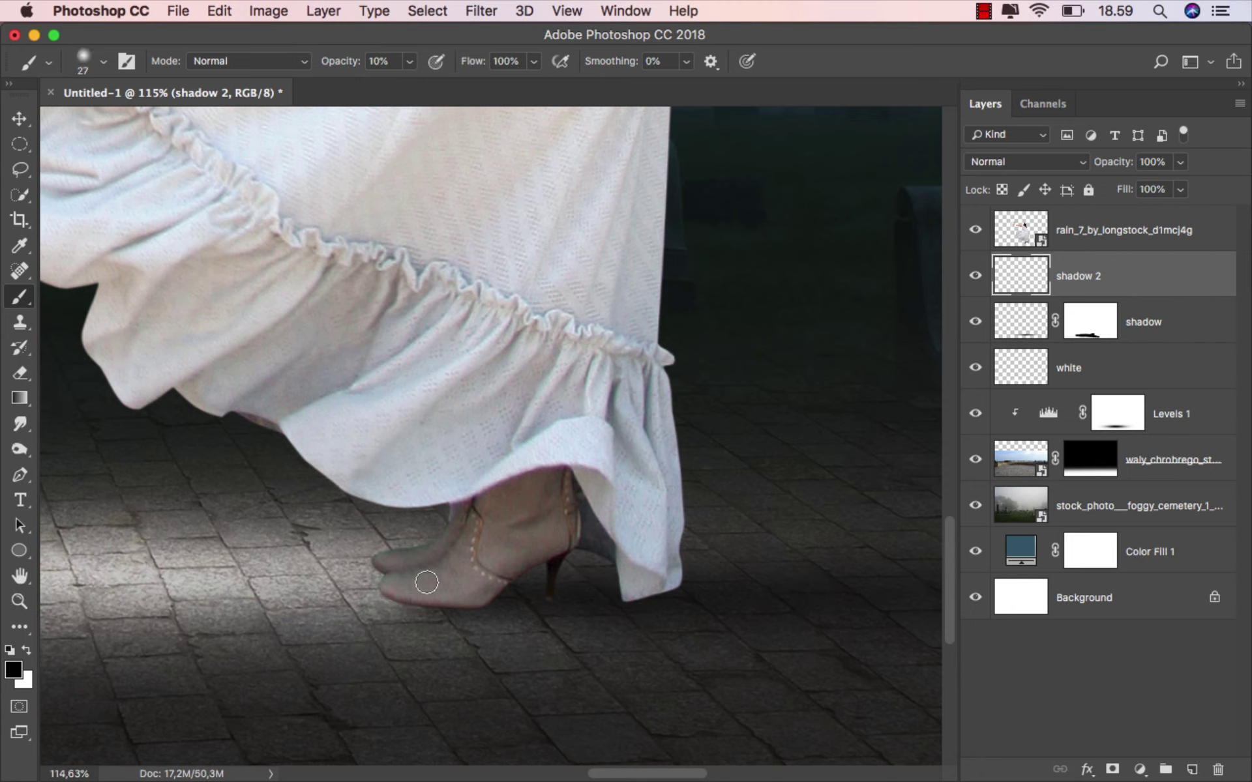
{"action": "left_click_drag", "start_coordinate": [450, 613], "coordinate": [405, 595]}
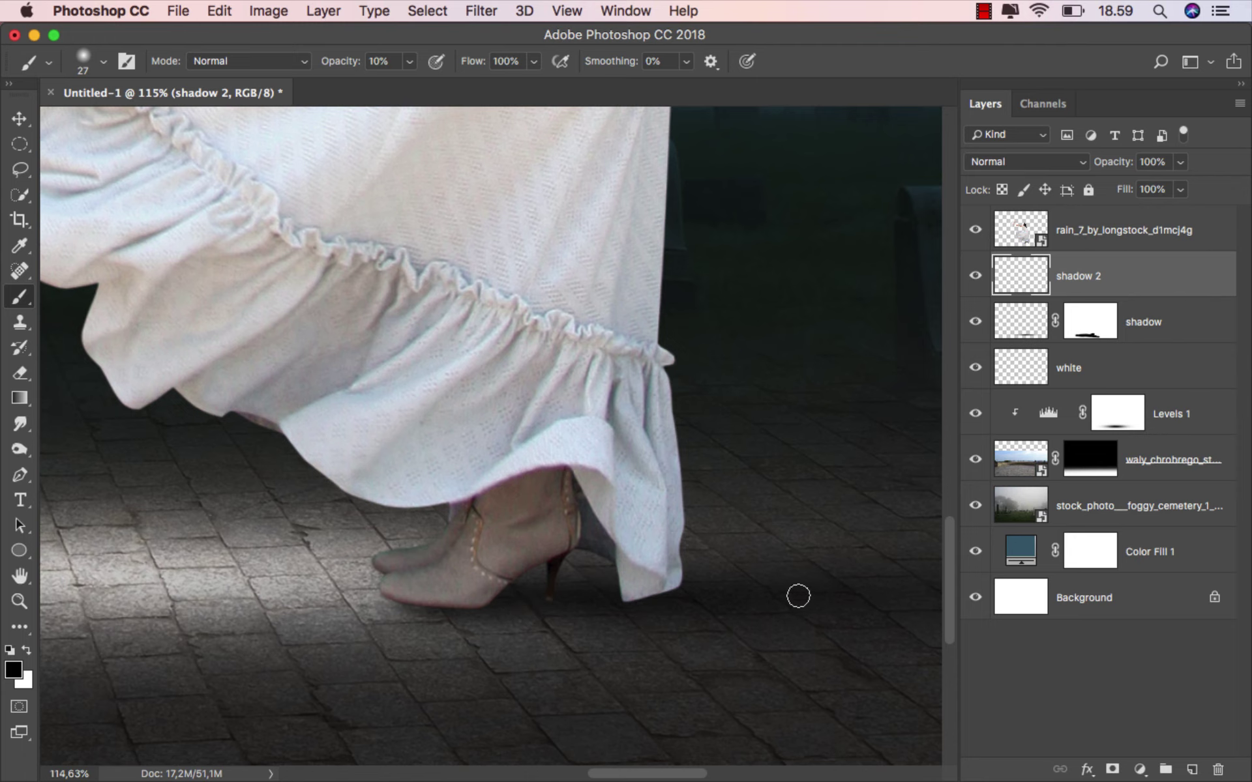
- Fit the whole image in view and toggle the shadow layer to check its effect
{"action": "scroll", "coordinate": [676, 556], "scroll_direction": "down", "scroll_amount": 2}
{"action": "scroll", "coordinate": [679, 581], "scroll_direction": "down", "scroll_amount": 2}
{"action": "scroll", "coordinate": [679, 581], "scroll_direction": "down", "scroll_amount": 2}
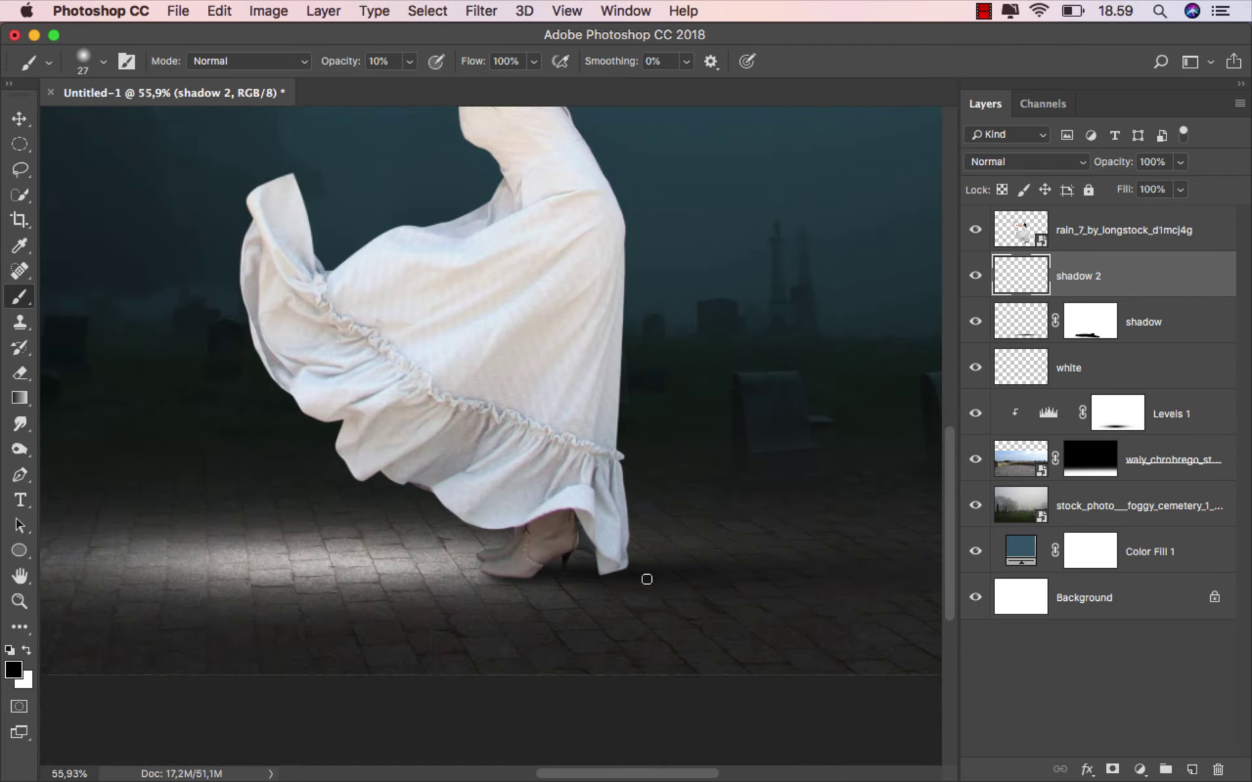
{"action": "scroll", "coordinate": [652, 581], "scroll_direction": "down", "scroll_amount": 2}
{"action": "scroll", "coordinate": [717, 587], "scroll_direction": "down", "scroll_amount": 2}
{"action": "key", "text": "super+0"}
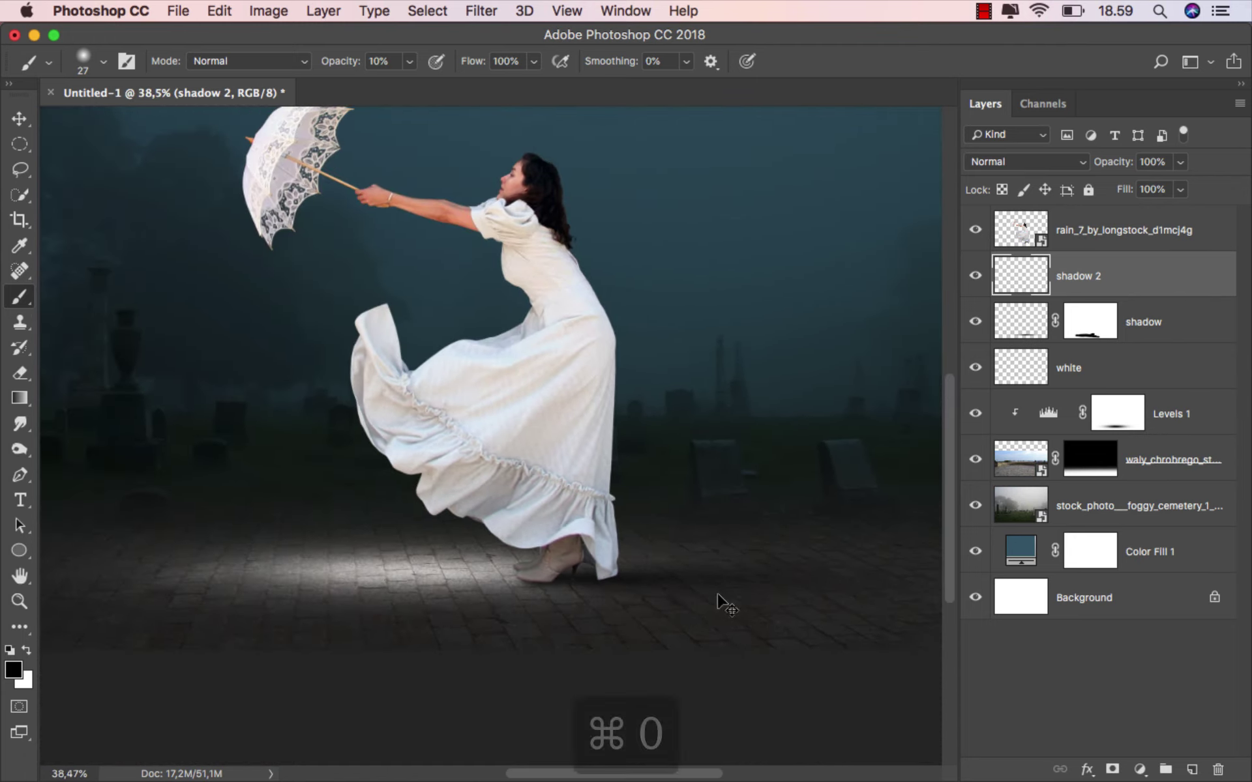
{"action": "left_click", "coordinate": [29, 119]}
{"action": "left_click", "coordinate": [975, 321]}
{"action": "left_click", "coordinate": [975, 320]}
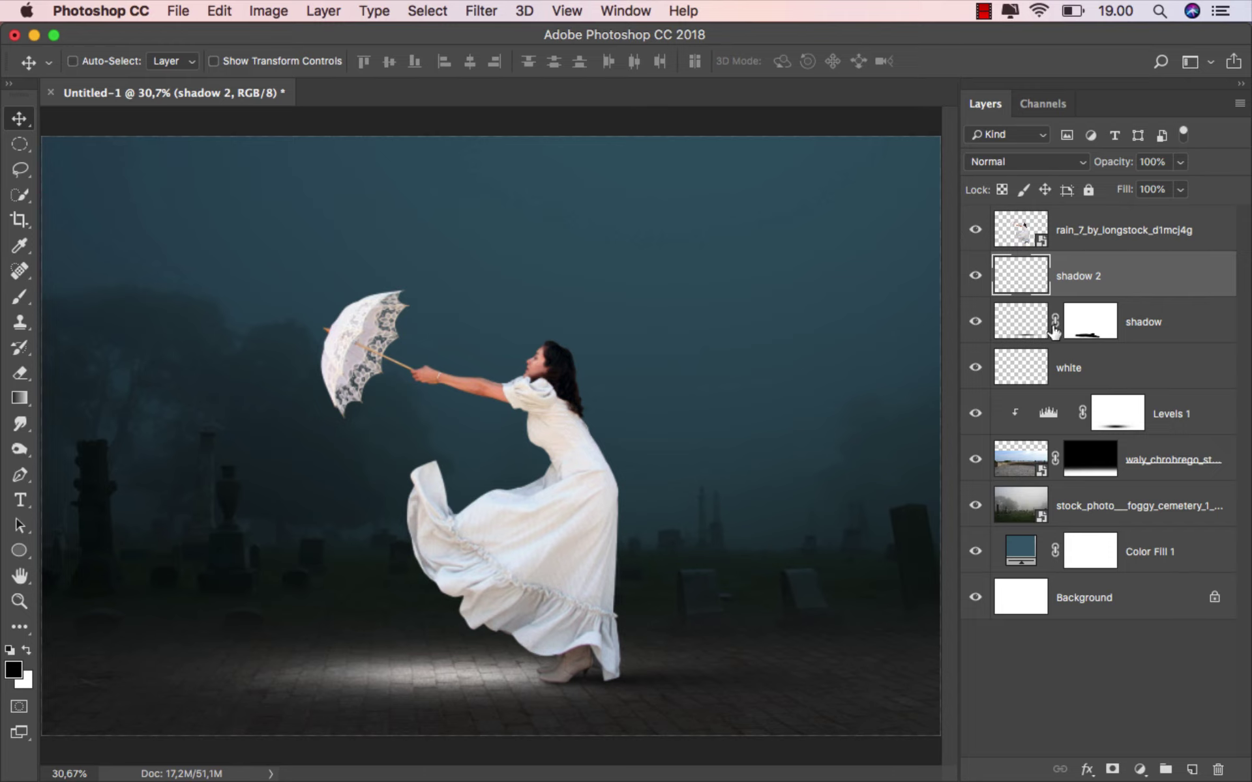
- Select the rain layer and bring up the adjustment-layer list to add Levels
{"action": "left_click", "coordinate": [1160, 334]}
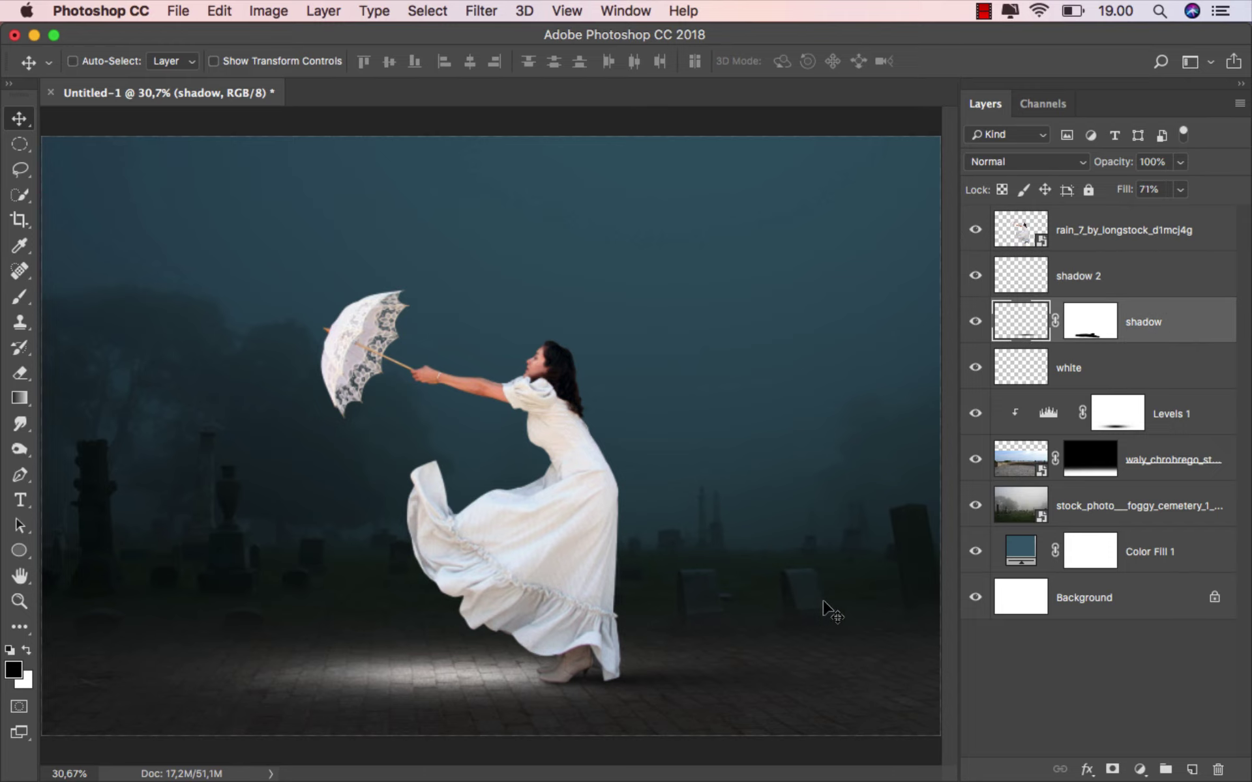
{"action": "scroll", "coordinate": [825, 606], "scroll_direction": "down", "scroll_amount": 1}
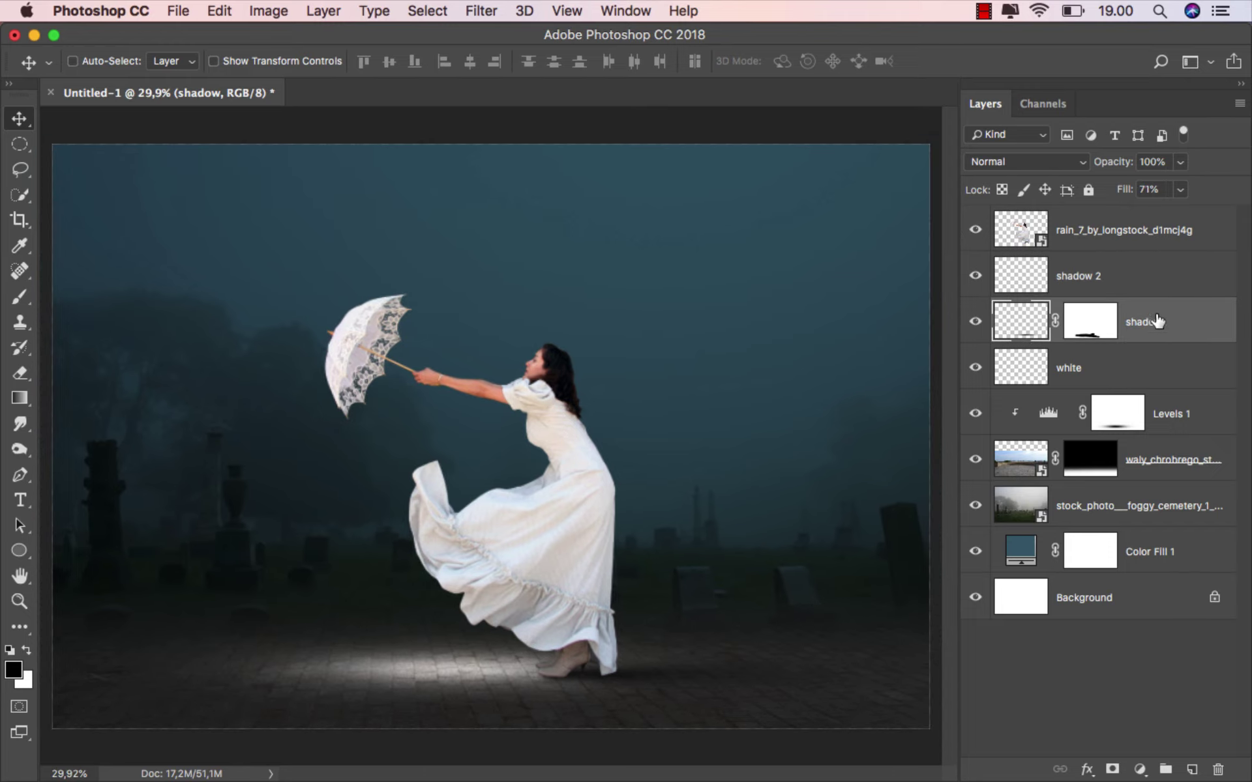
{"action": "left_click", "coordinate": [1120, 229]}
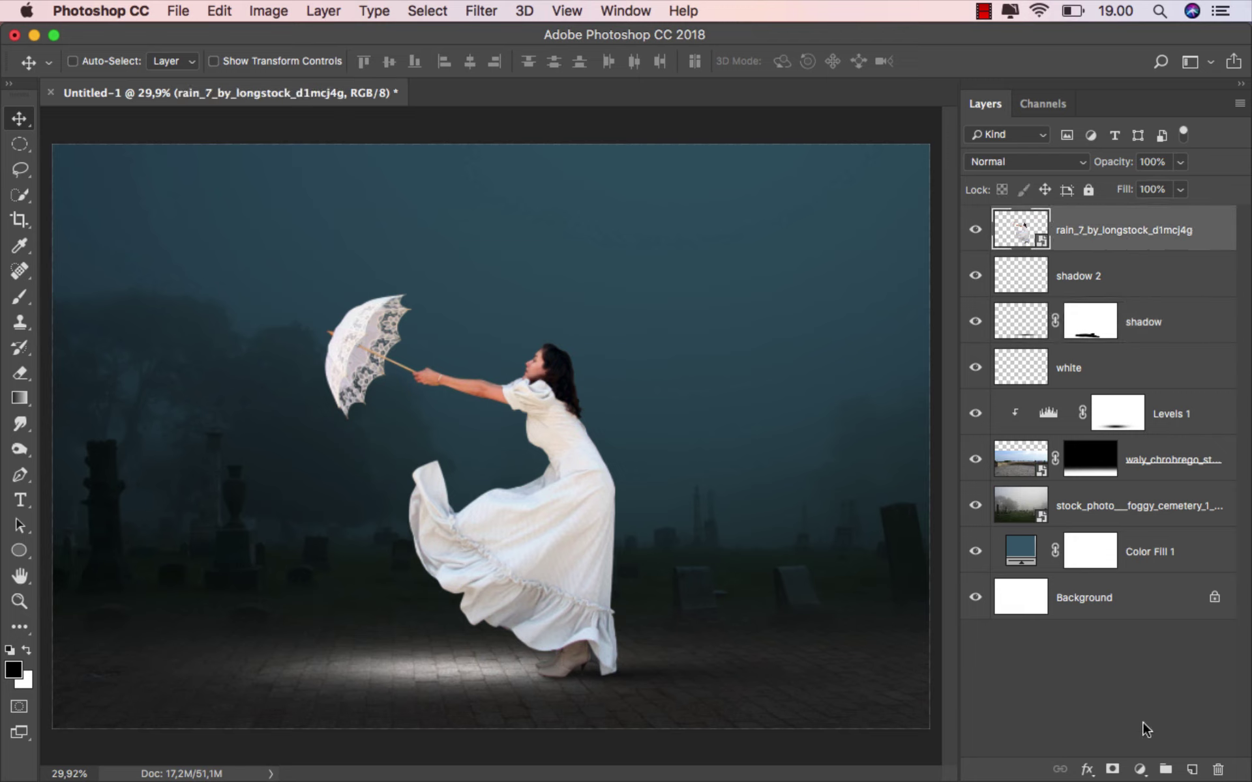
{"action": "left_click", "coordinate": [1139, 769]}
- Add a clipped Levels adjustment with output white lowered to darken the woman
{"action": "left_click", "coordinate": [1182, 478]}
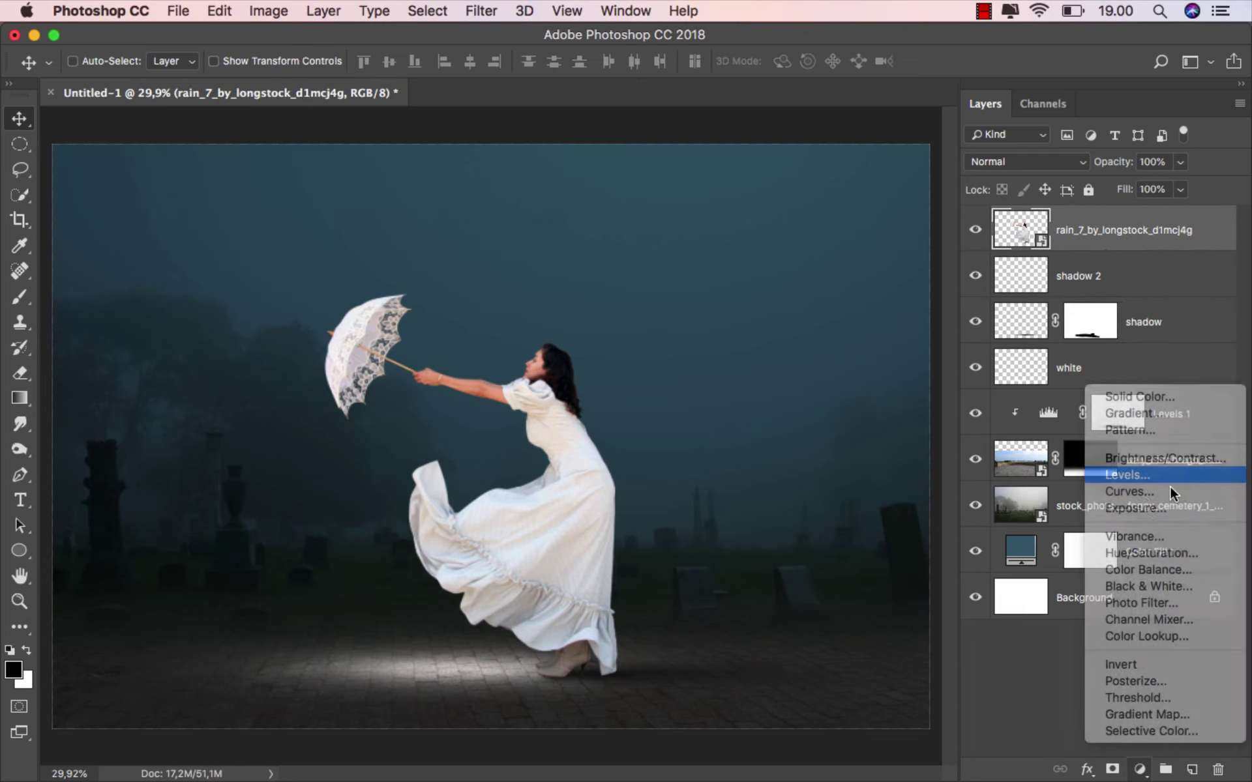
{"action": "left_click", "coordinate": [827, 723]}
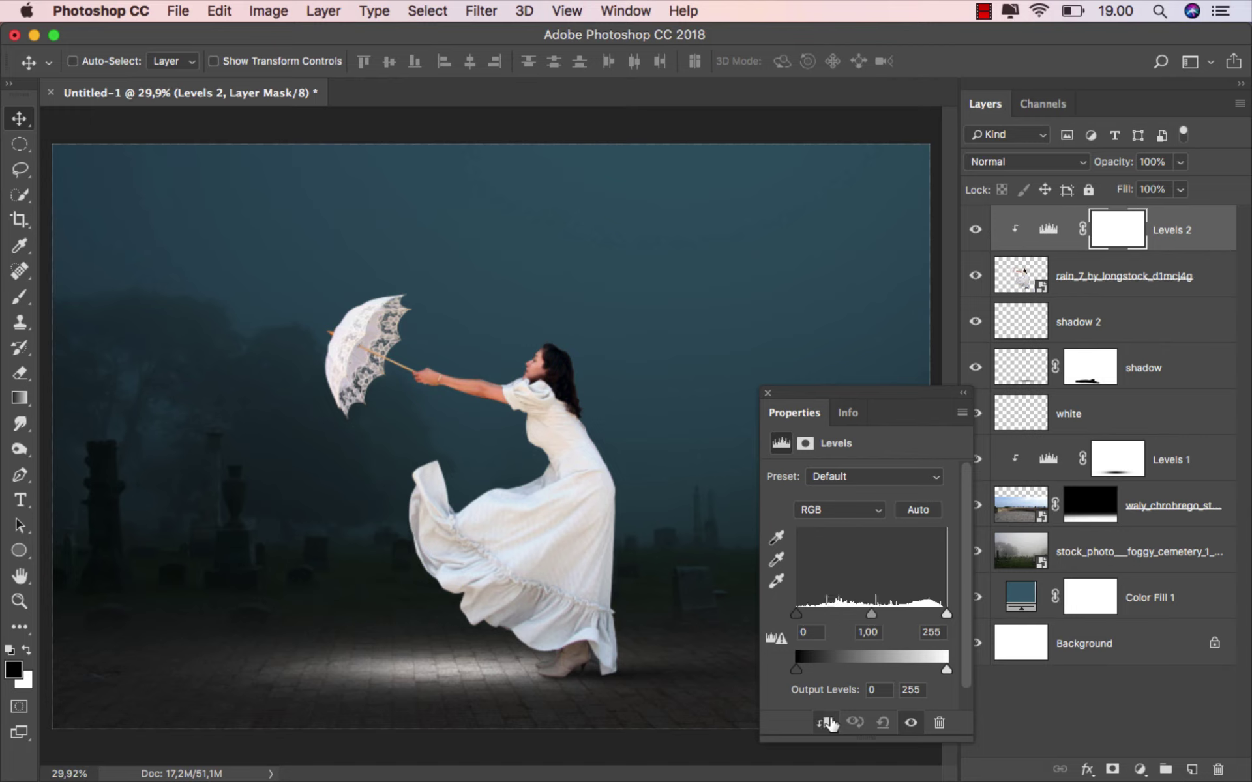
{"action": "left_click_drag", "start_coordinate": [946, 670], "coordinate": [913, 669]}
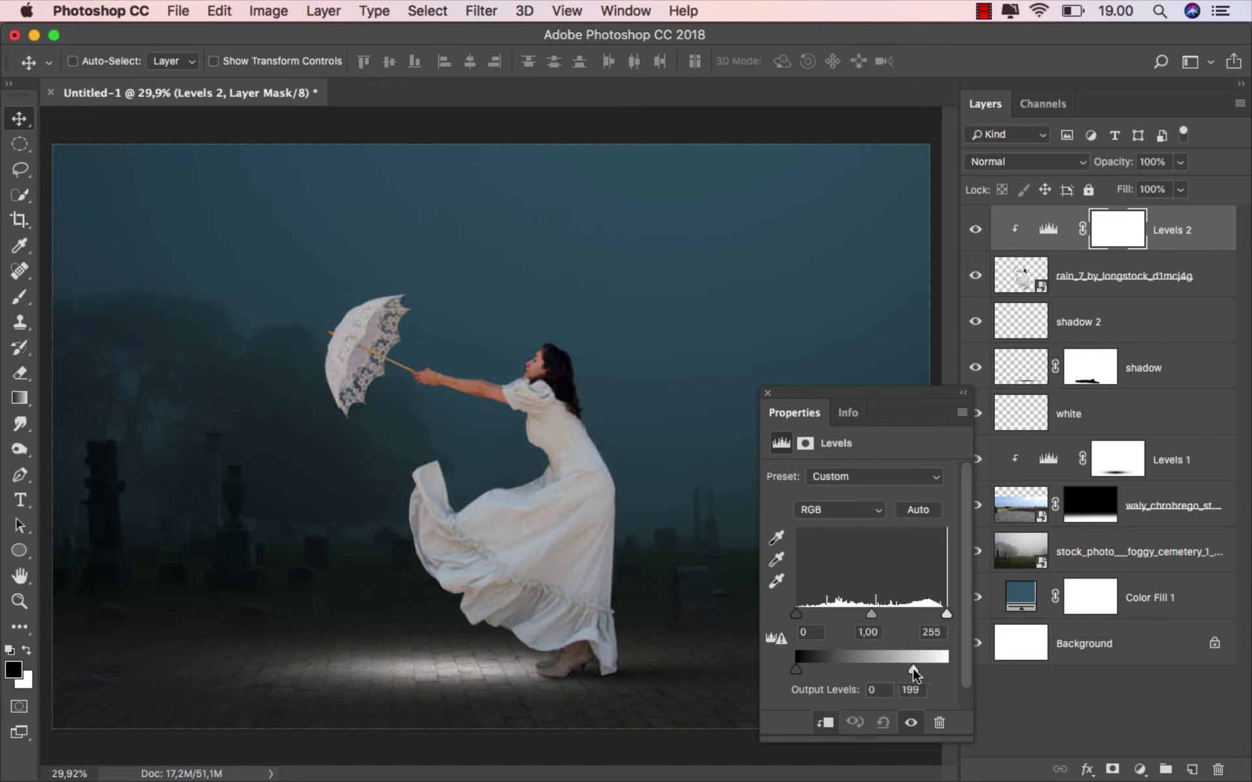
{"action": "left_click", "coordinate": [767, 393]}
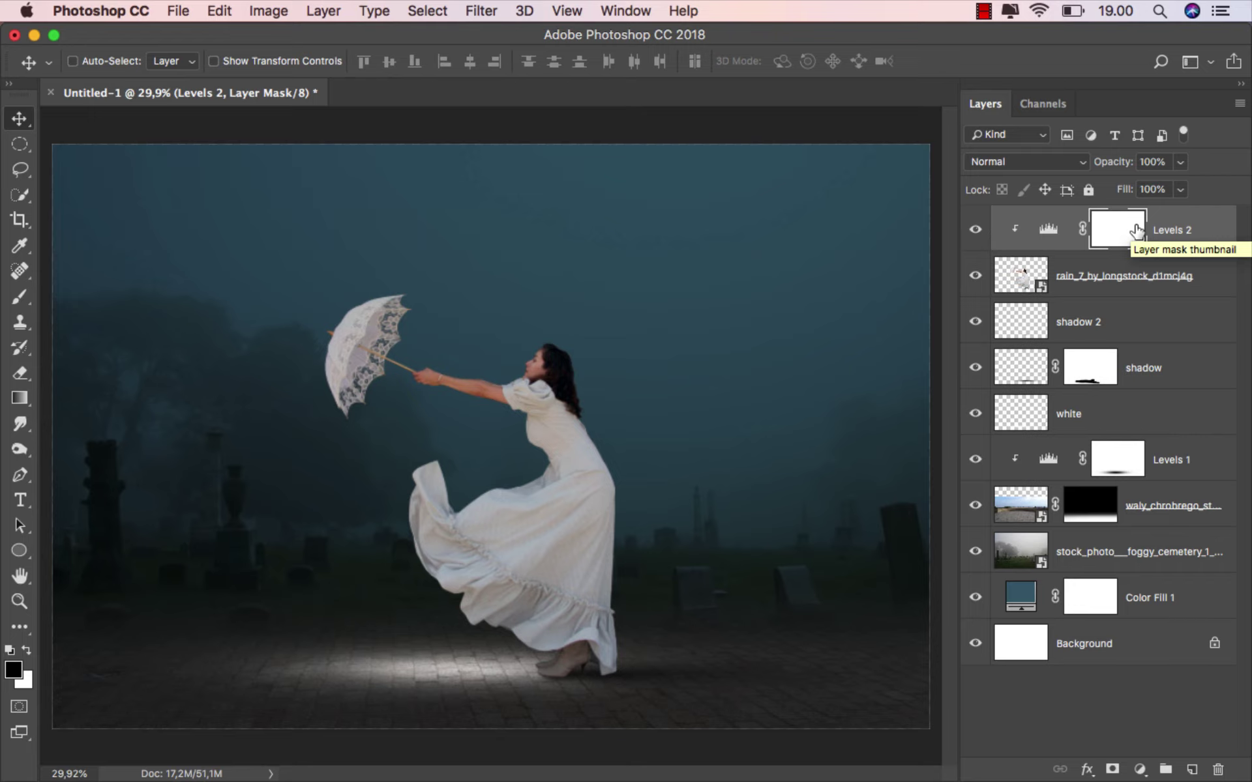
- Paint black at 100% brush opacity over the umbrella on the Levels 2 mask
{"action": "left_click", "coordinate": [21, 300]}
{"action": "left_click", "coordinate": [58, 297]}
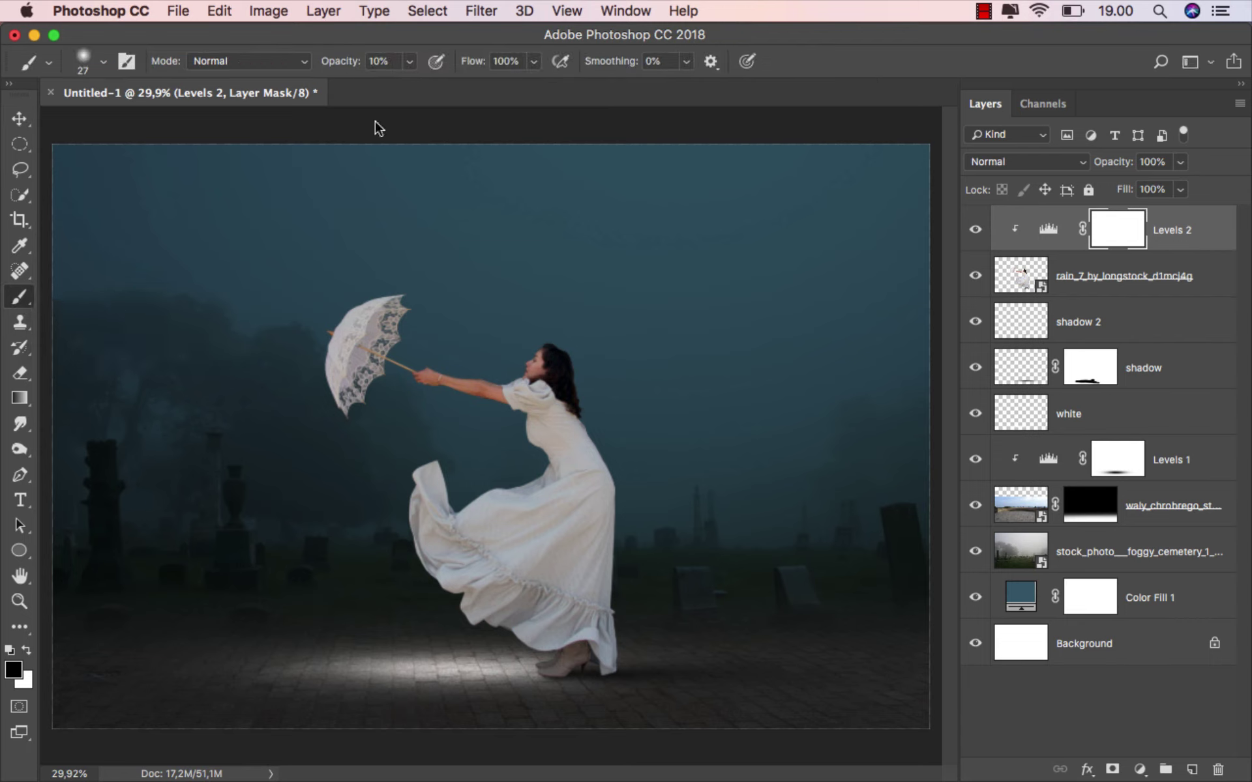
{"action": "left_click", "coordinate": [408, 65]}
{"action": "left_click_drag", "start_coordinate": [403, 98], "coordinate": [502, 98]}
{"action": "left_click_drag", "start_coordinate": [369, 312], "coordinate": [403, 316]}
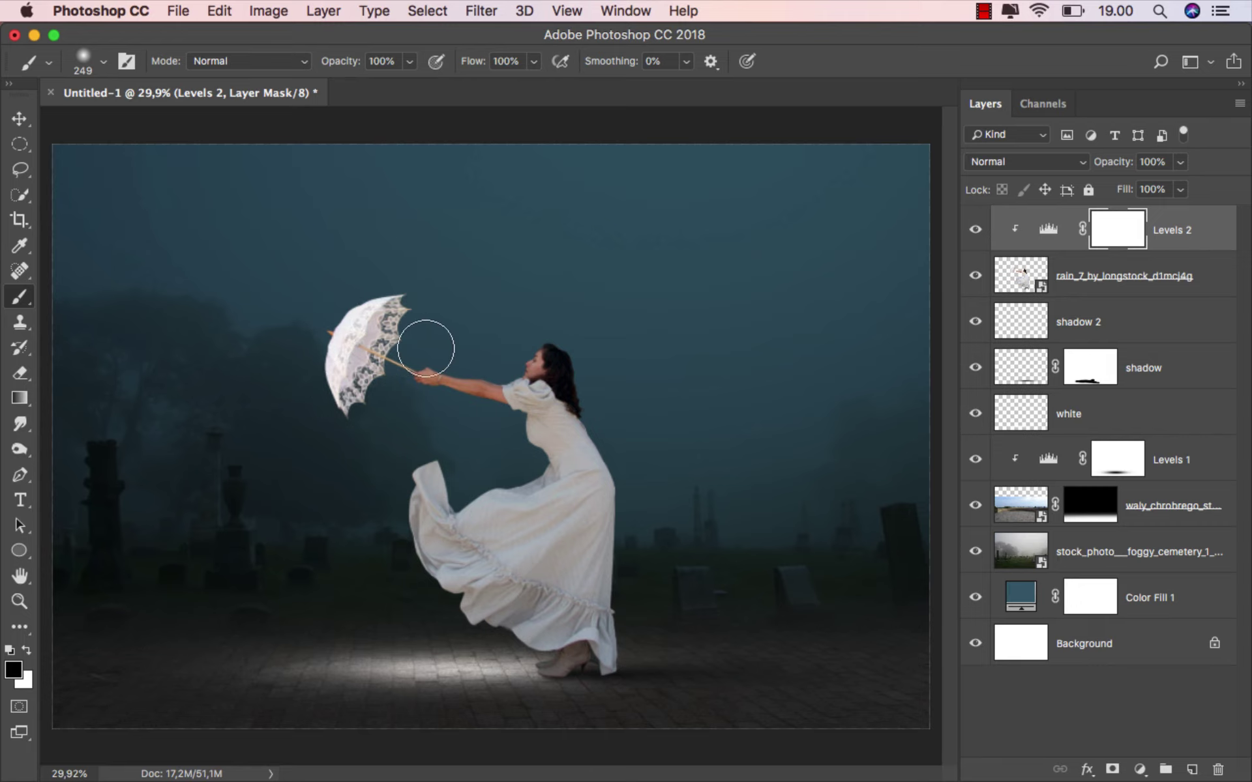
{"action": "left_click_drag", "start_coordinate": [470, 350], "coordinate": [391, 317]}
- Compare Levels 2 on and off, then target the adjustment and return to the Move tool
{"action": "scroll", "coordinate": [414, 271], "scroll_direction": "up", "scroll_amount": 1}
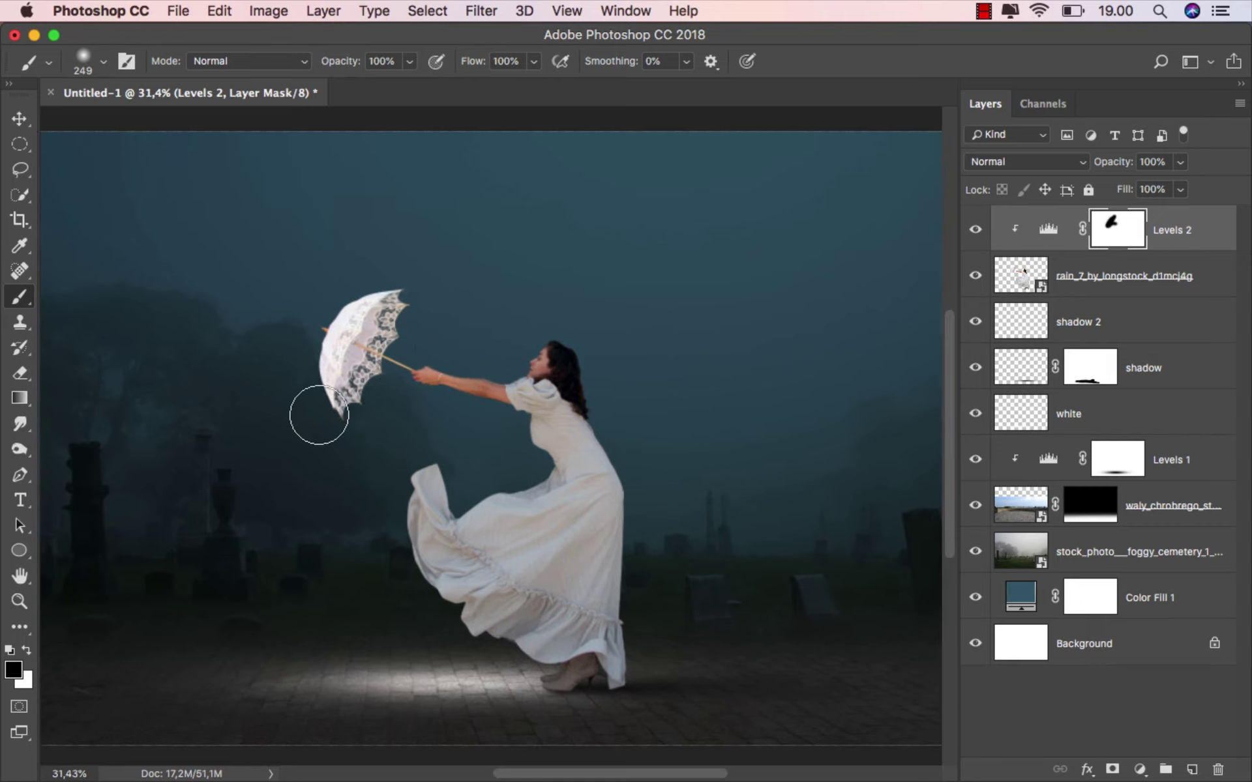
{"action": "scroll", "coordinate": [425, 280], "scroll_direction": "down", "scroll_amount": 1}
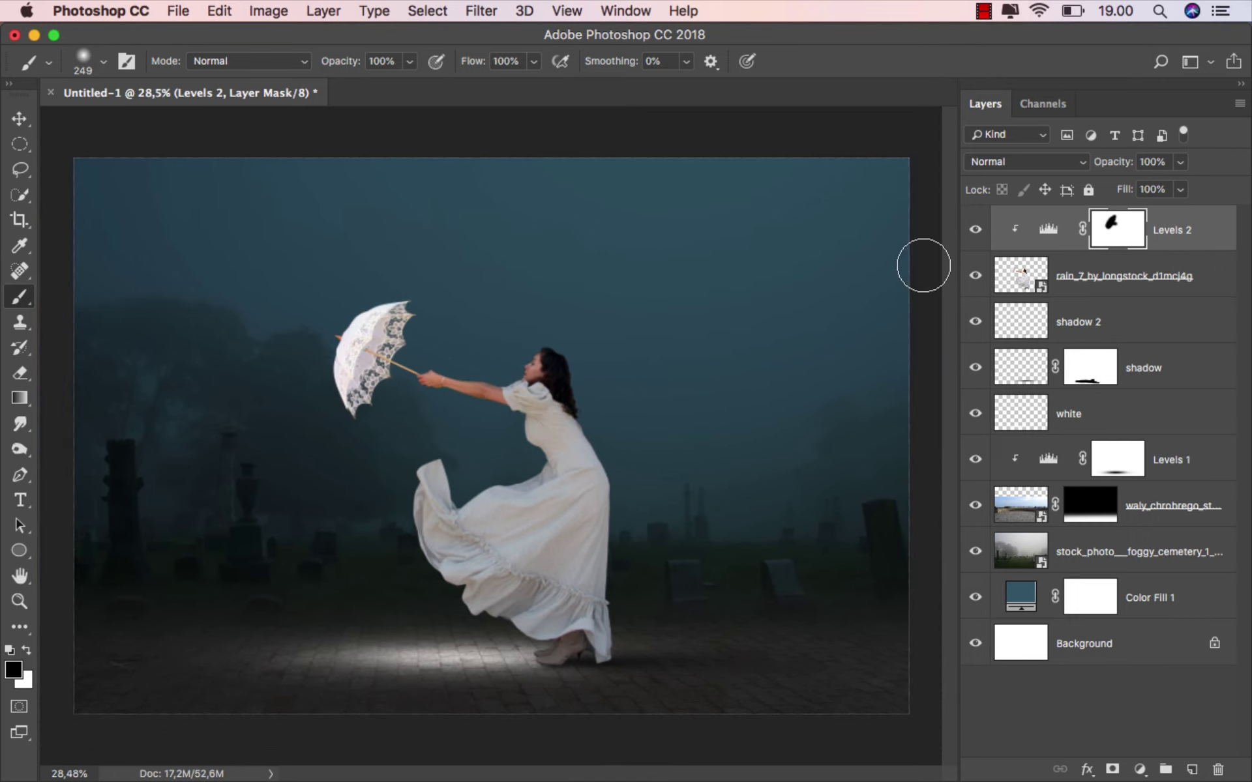
{"action": "left_click", "coordinate": [976, 232]}
{"action": "left_click", "coordinate": [976, 232]}
{"action": "key", "text": "ctrl+2"}
{"action": "key", "text": "v"}
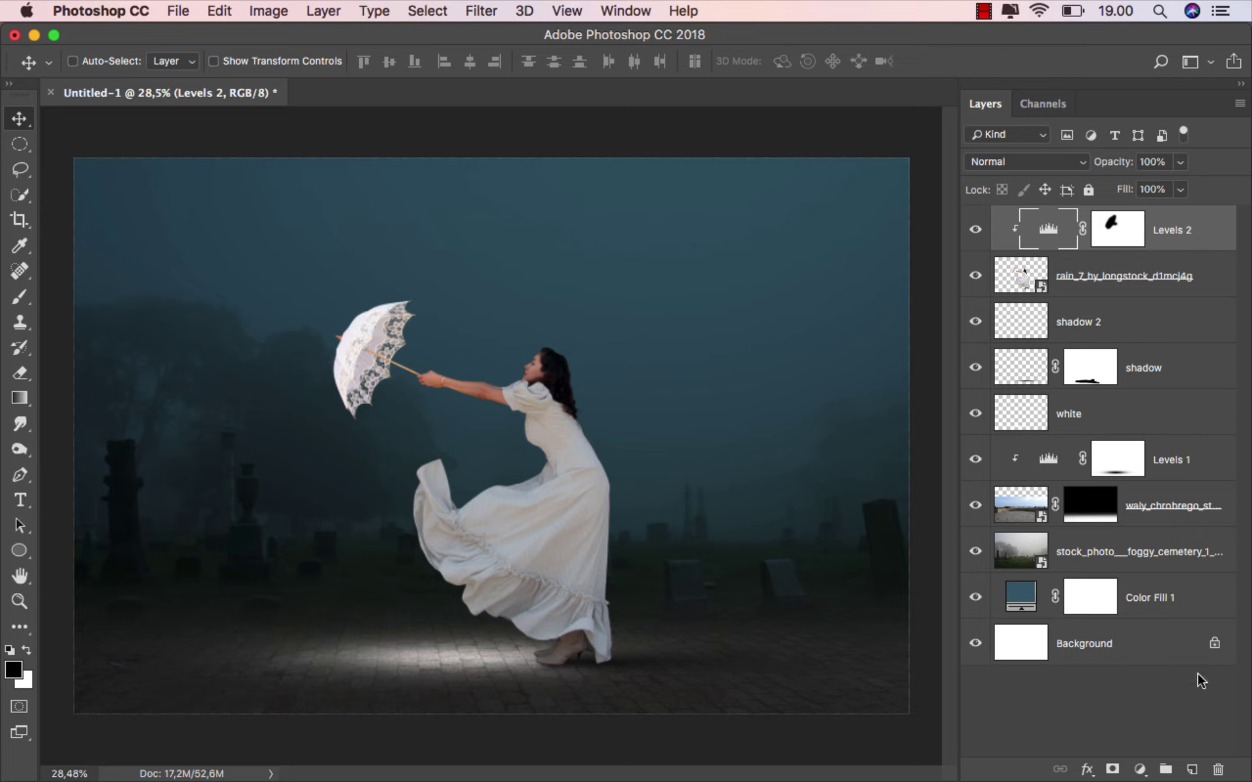
- Add a Vibrance adjustment clipped to the woman with Vibrance at -26
{"action": "left_click", "coordinate": [1139, 770]}
{"action": "left_click", "coordinate": [1177, 536]}
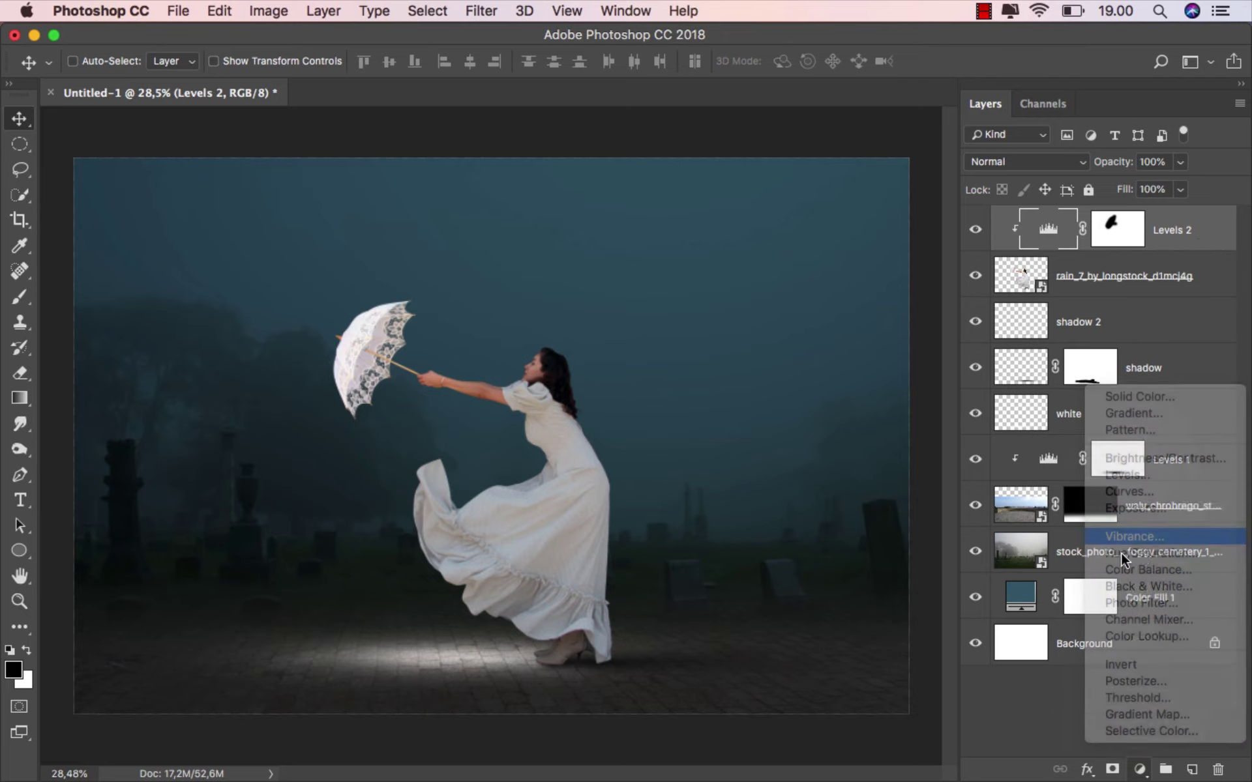
{"action": "left_click", "coordinate": [825, 721]}
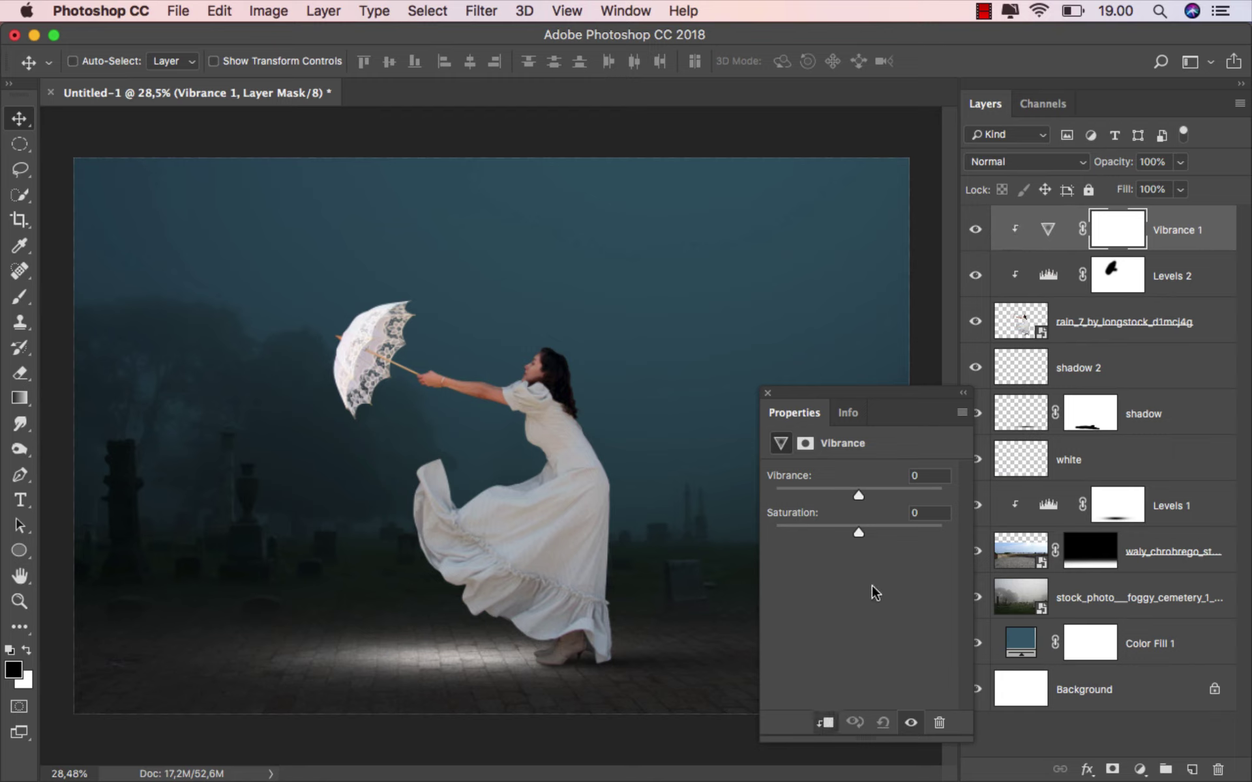
{"action": "left_click_drag", "start_coordinate": [858, 494], "coordinate": [836, 492]}
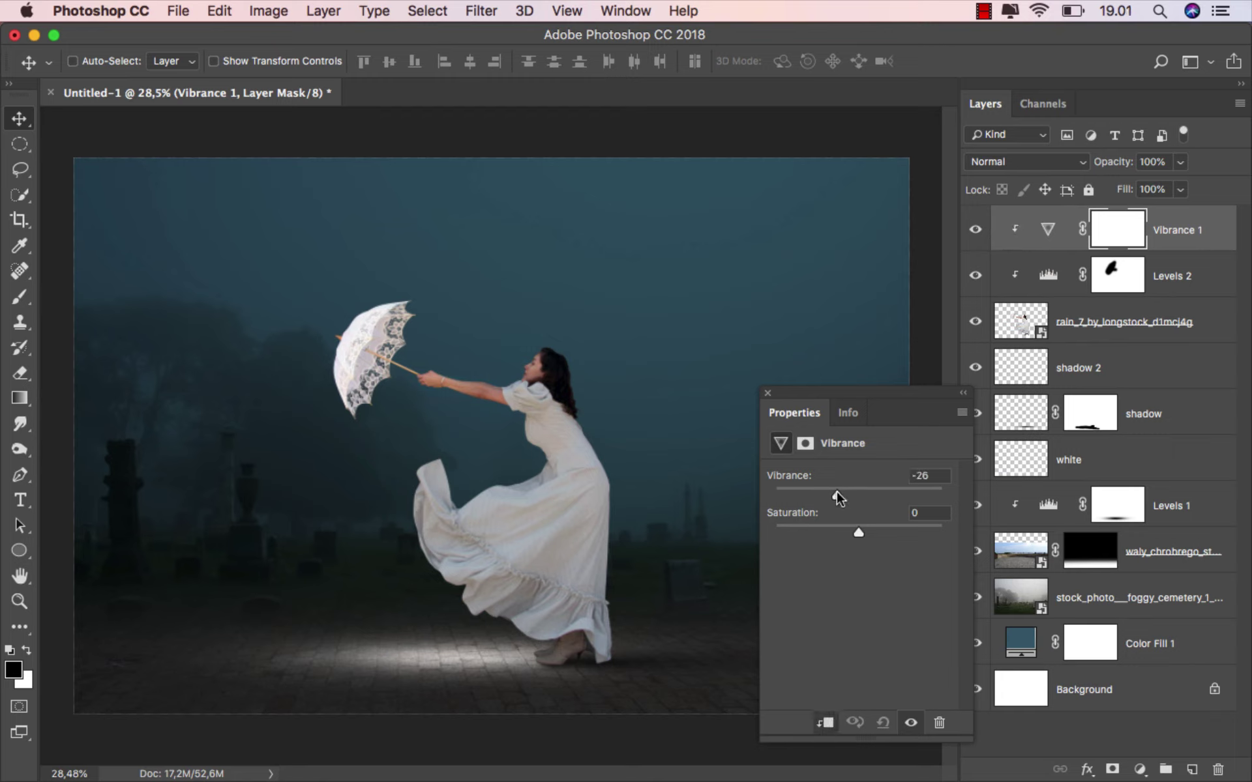
{"action": "left_click", "coordinate": [766, 393]}
- Toggle Vibrance 1 off and on to compare, then bring up the adjustment-layer list again
{"action": "left_click", "coordinate": [976, 229]}
{"action": "left_click", "coordinate": [976, 229]}
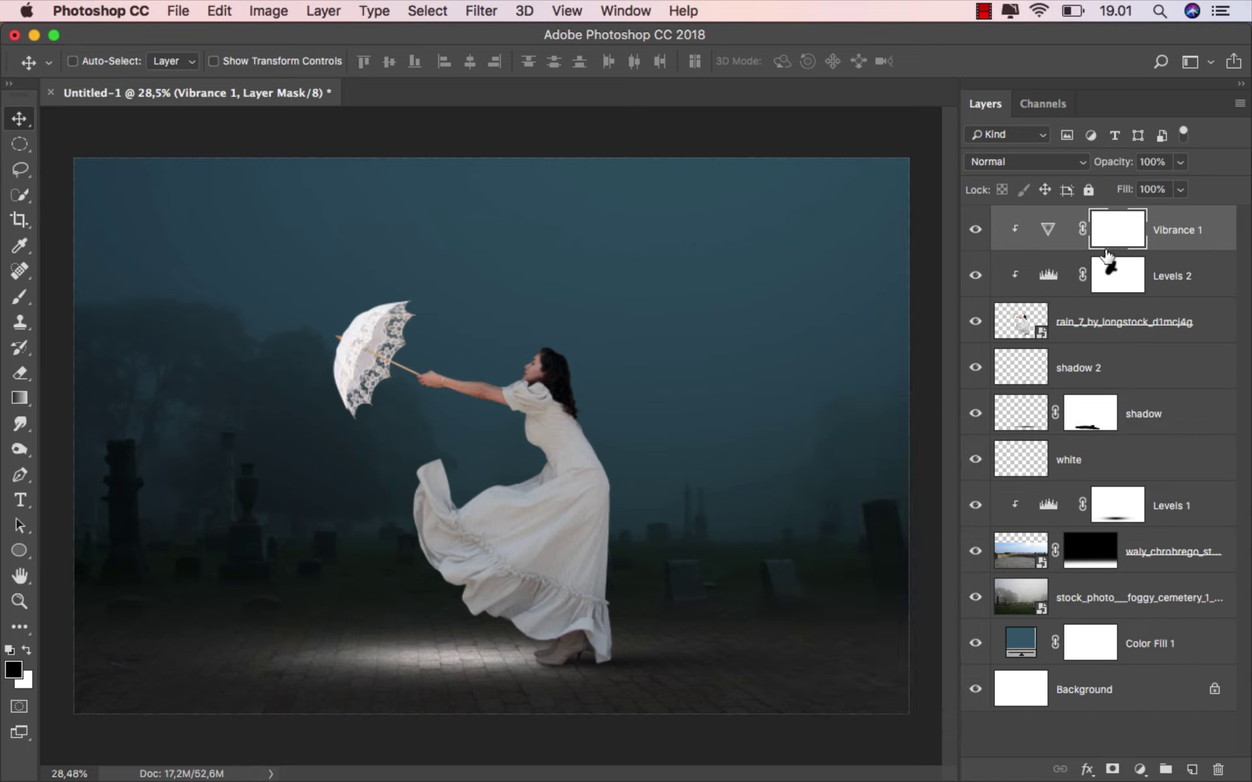
{"action": "key", "text": "super+2"}
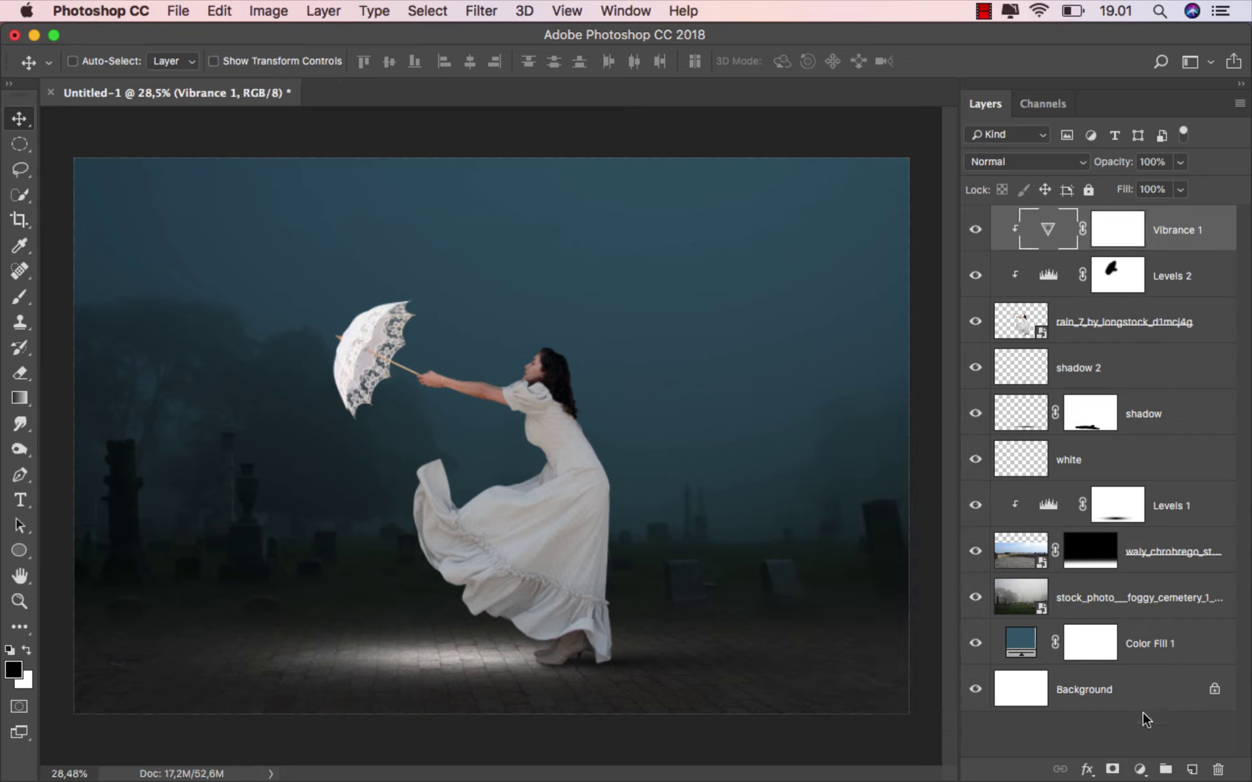
{"action": "left_click", "coordinate": [1140, 770]}
- Add a clipped Levels 3 adjustment with input white at 180 and invert its mask to black
{"action": "left_click", "coordinate": [1173, 475]}
{"action": "left_click", "coordinate": [825, 722]}
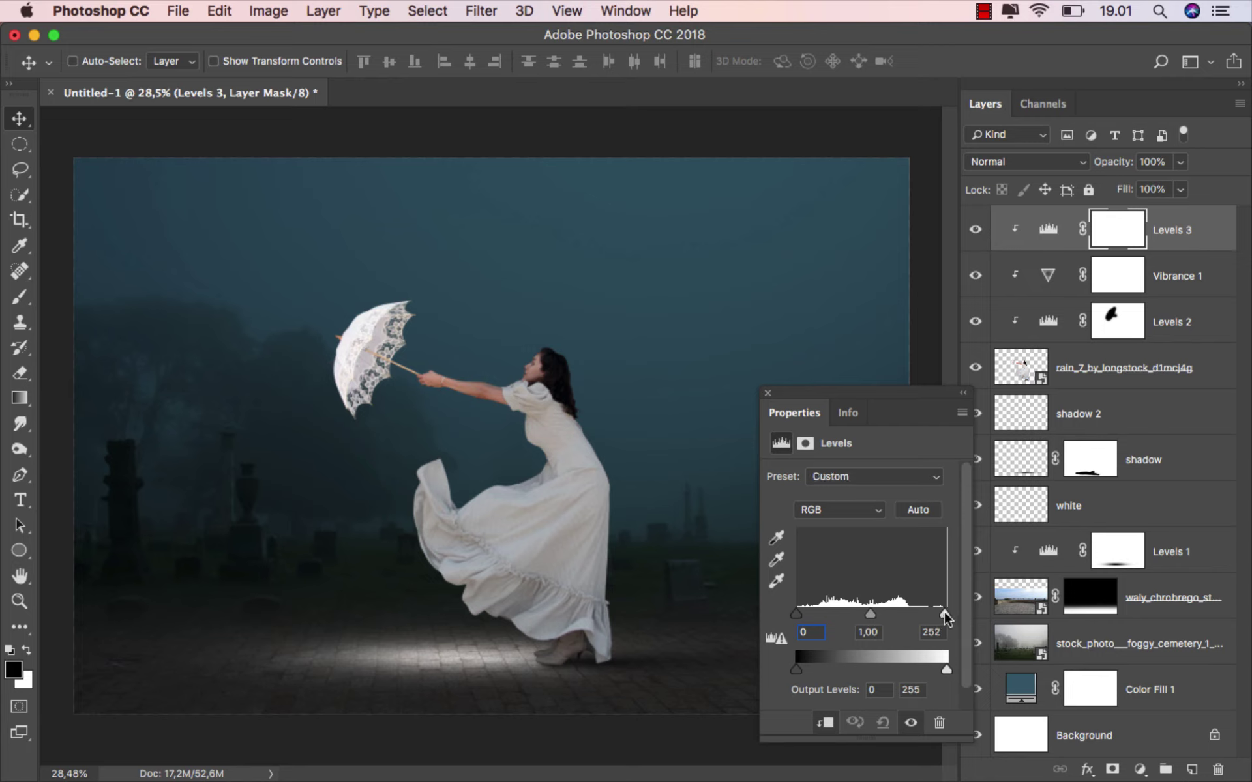
{"action": "left_click_drag", "start_coordinate": [945, 617], "coordinate": [904, 614]}
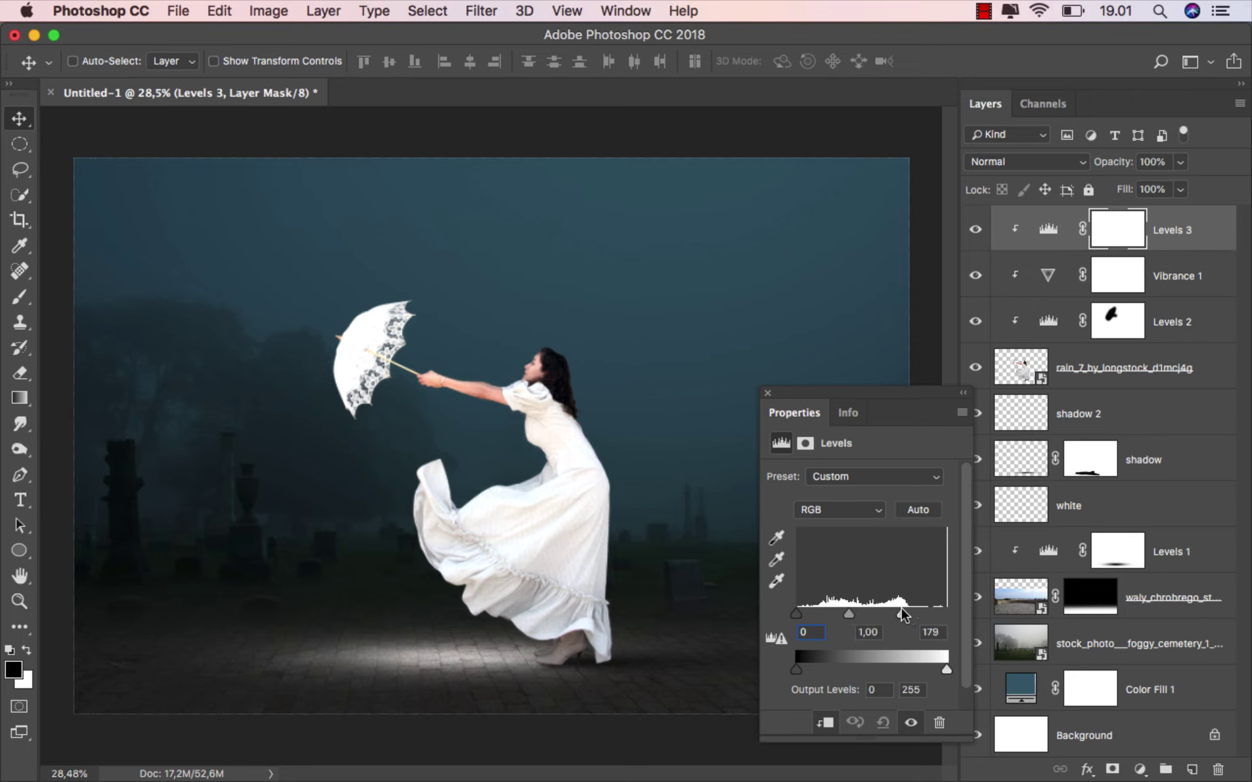
{"action": "left_click", "coordinate": [767, 395]}
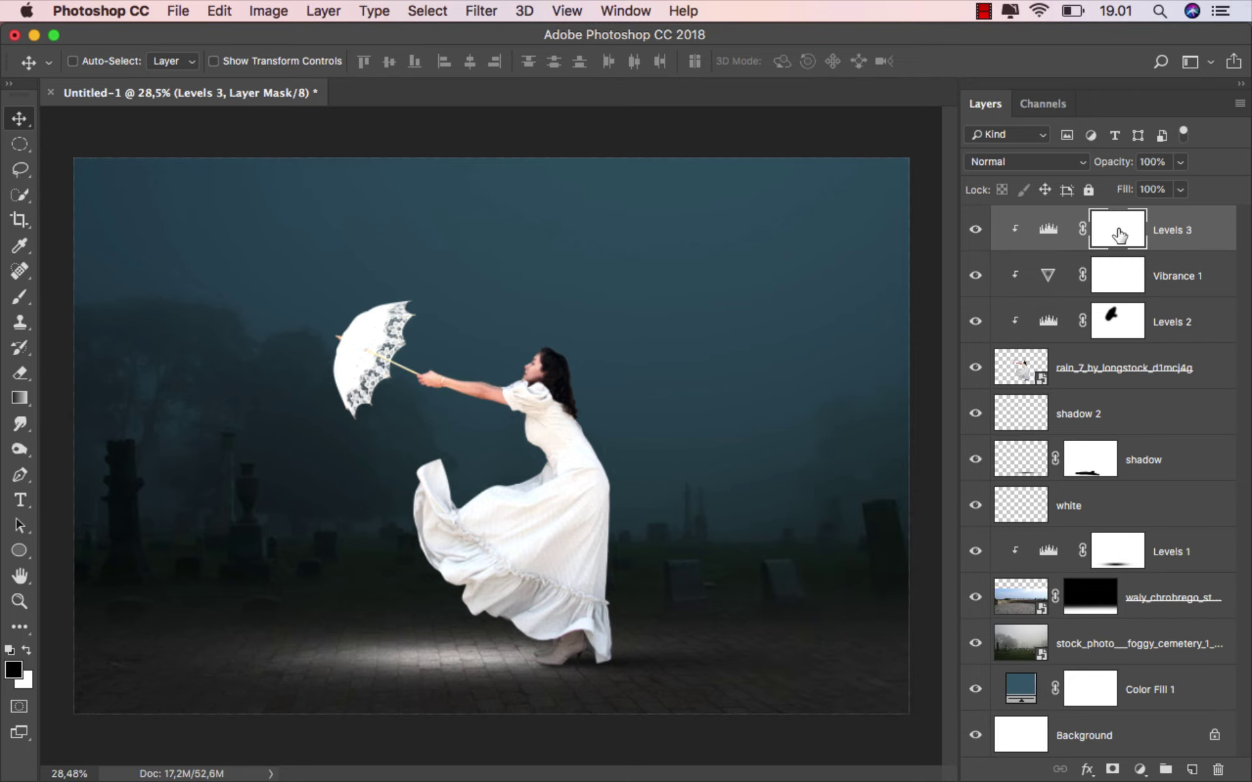
{"action": "key", "text": "ctrl+i"}
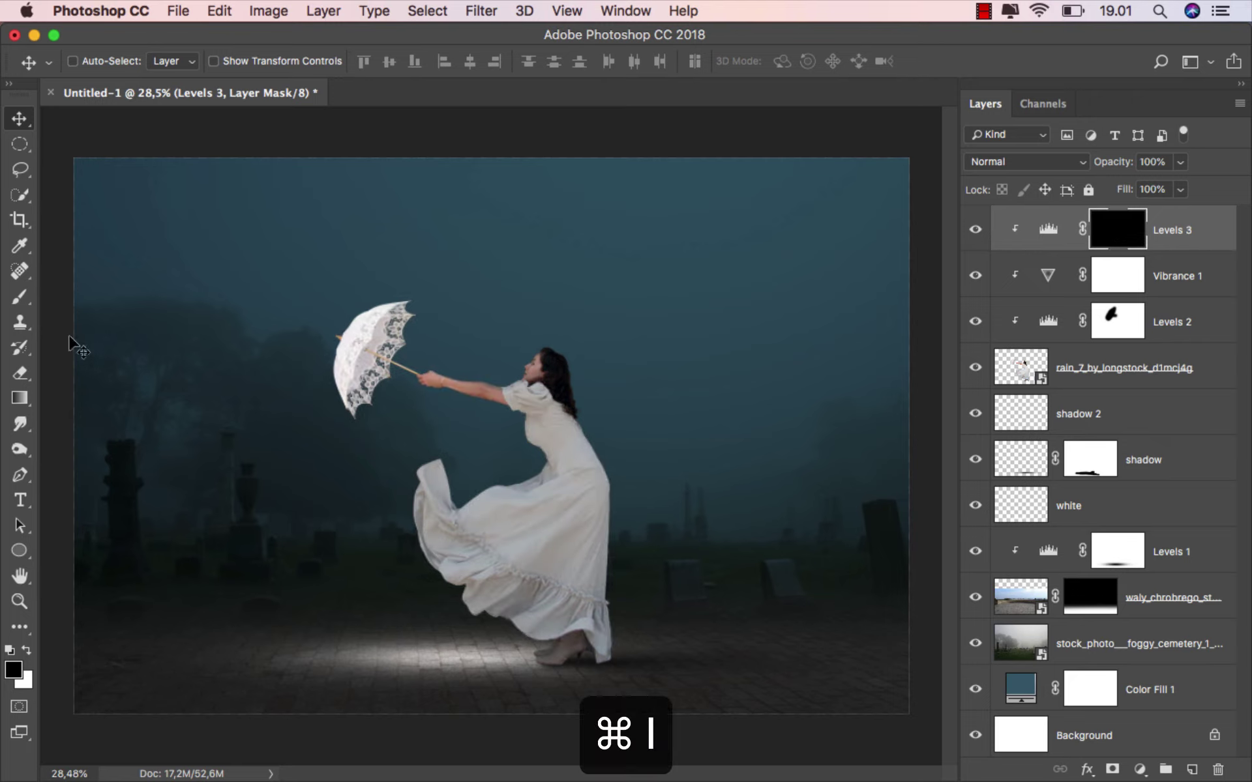
- Paint white on the Levels 3 mask to restore the brightening on the umbrella
{"action": "left_click", "coordinate": [20, 297]}
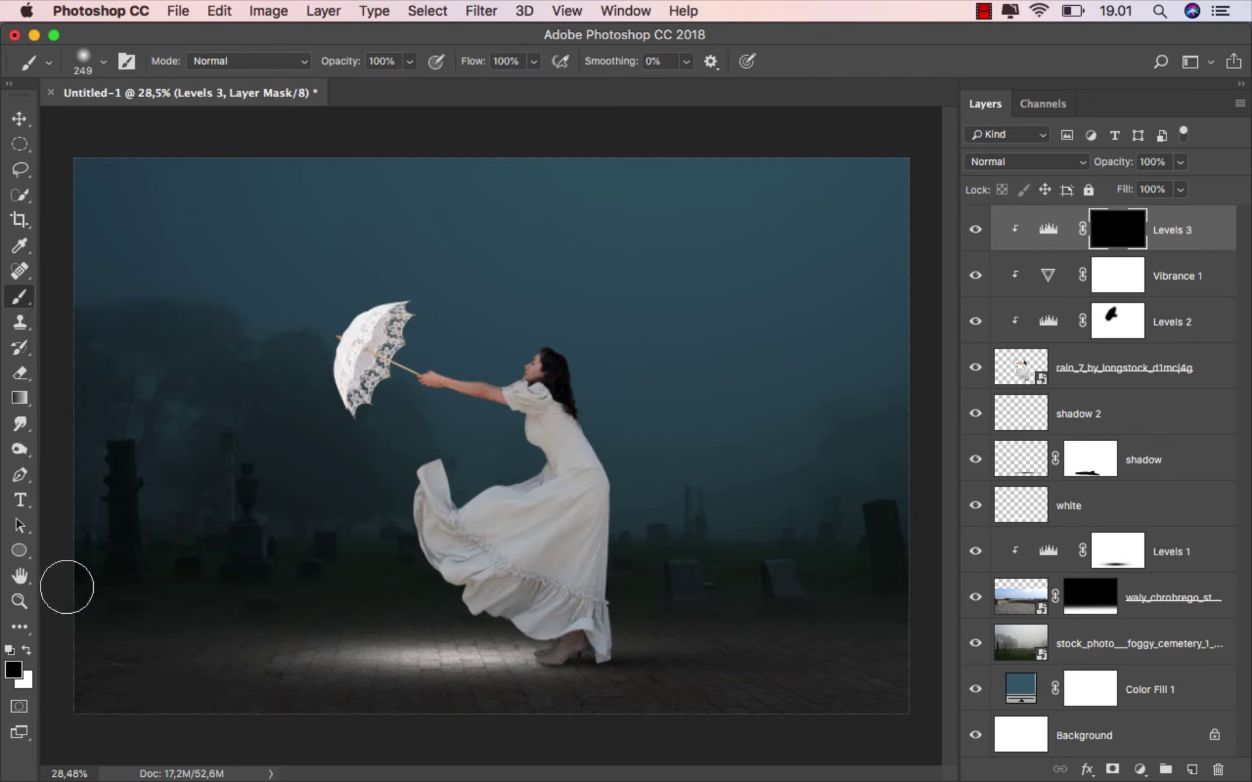
{"action": "left_click", "coordinate": [26, 650]}
{"action": "scroll", "coordinate": [368, 339], "scroll_direction": "up", "scroll_amount": 5}
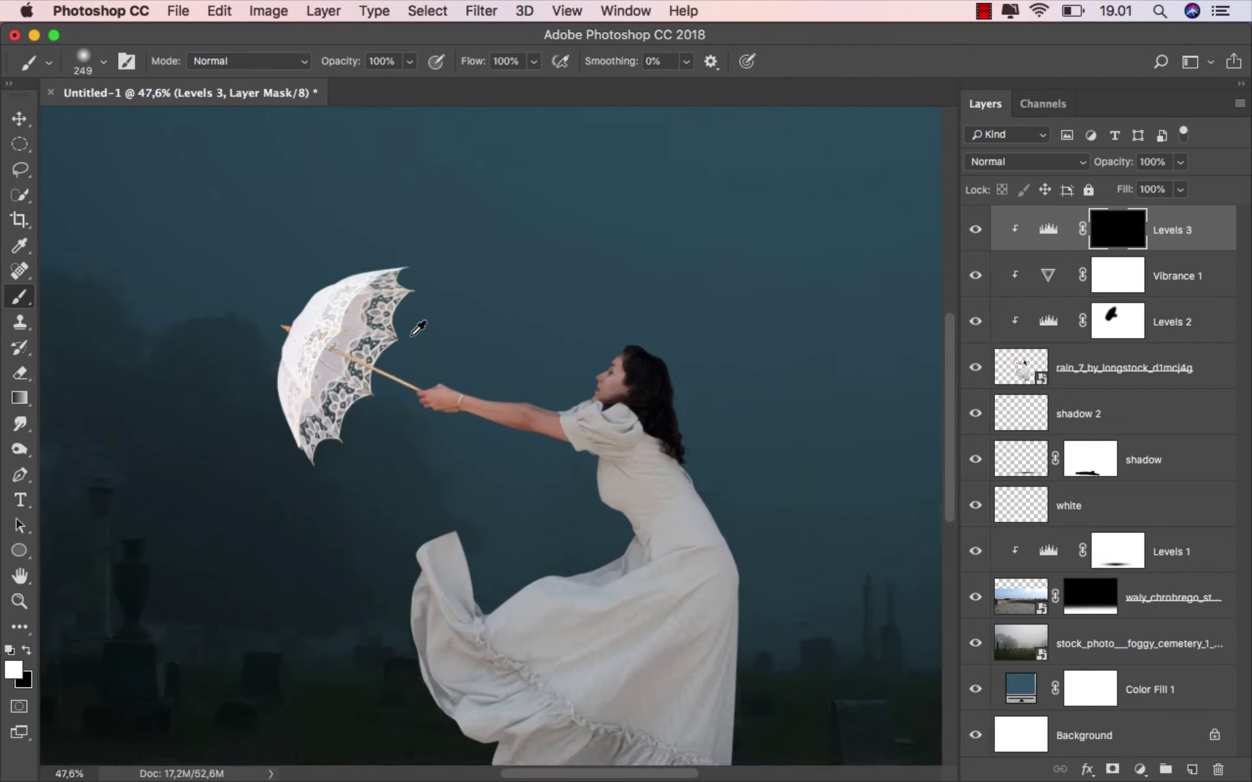
{"action": "mouse_move", "coordinate": [461, 288]}
{"action": "left_mouse_down"}
{"action": "mouse_move", "coordinate": [352, 349]}
{"action": "mouse_move", "coordinate": [315, 447]}
{"action": "left_mouse_up"}
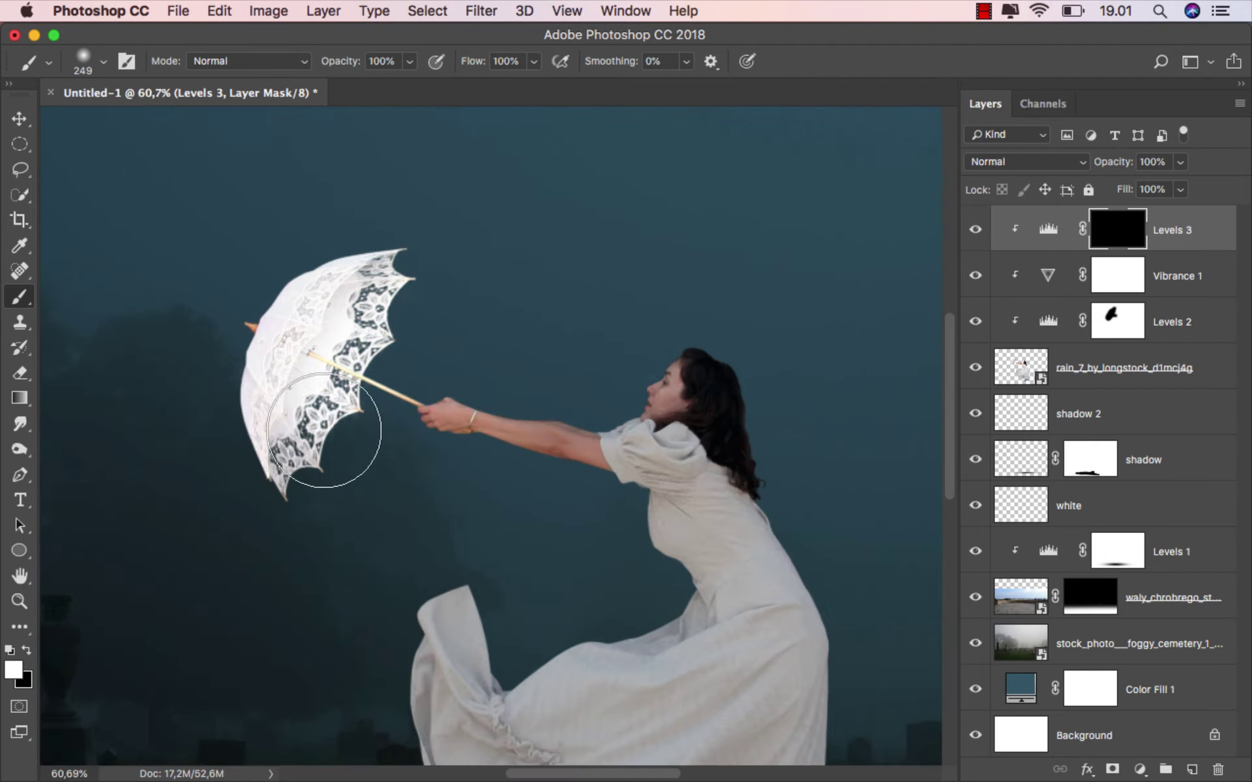
{"action": "left_click_drag", "start_coordinate": [391, 363], "coordinate": [368, 363]}
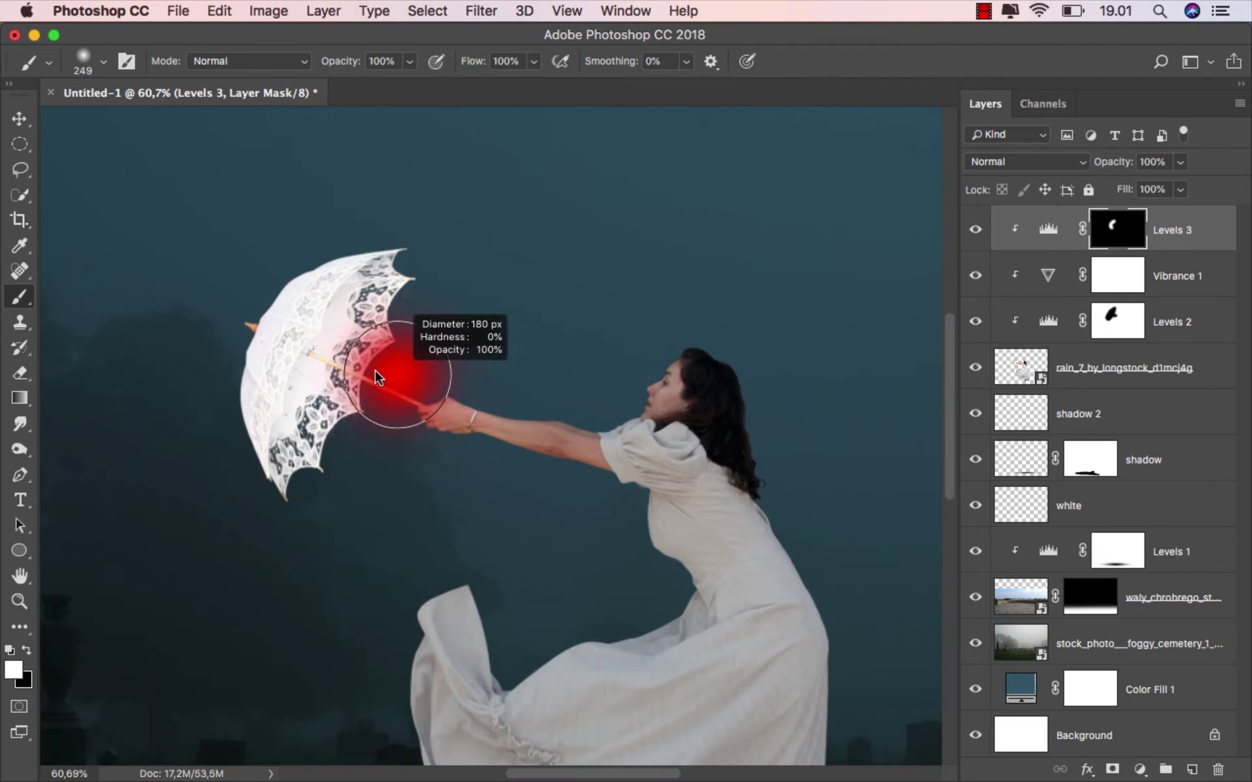
{"action": "left_click_drag", "start_coordinate": [451, 364], "coordinate": [391, 325]}
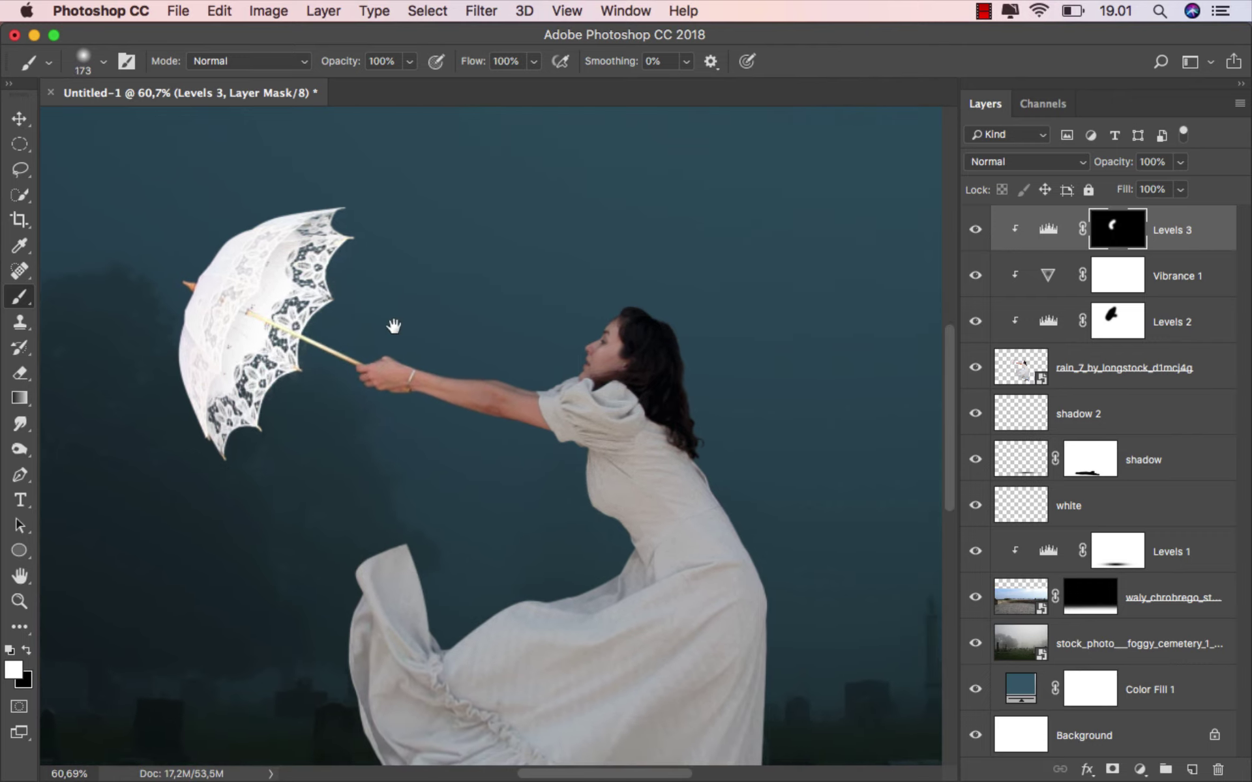
- Paint the brightening onto the face-to-hand area, sleeve, shoulder and dress edge
{"action": "left_click_drag", "start_coordinate": [467, 312], "coordinate": [451, 313]}
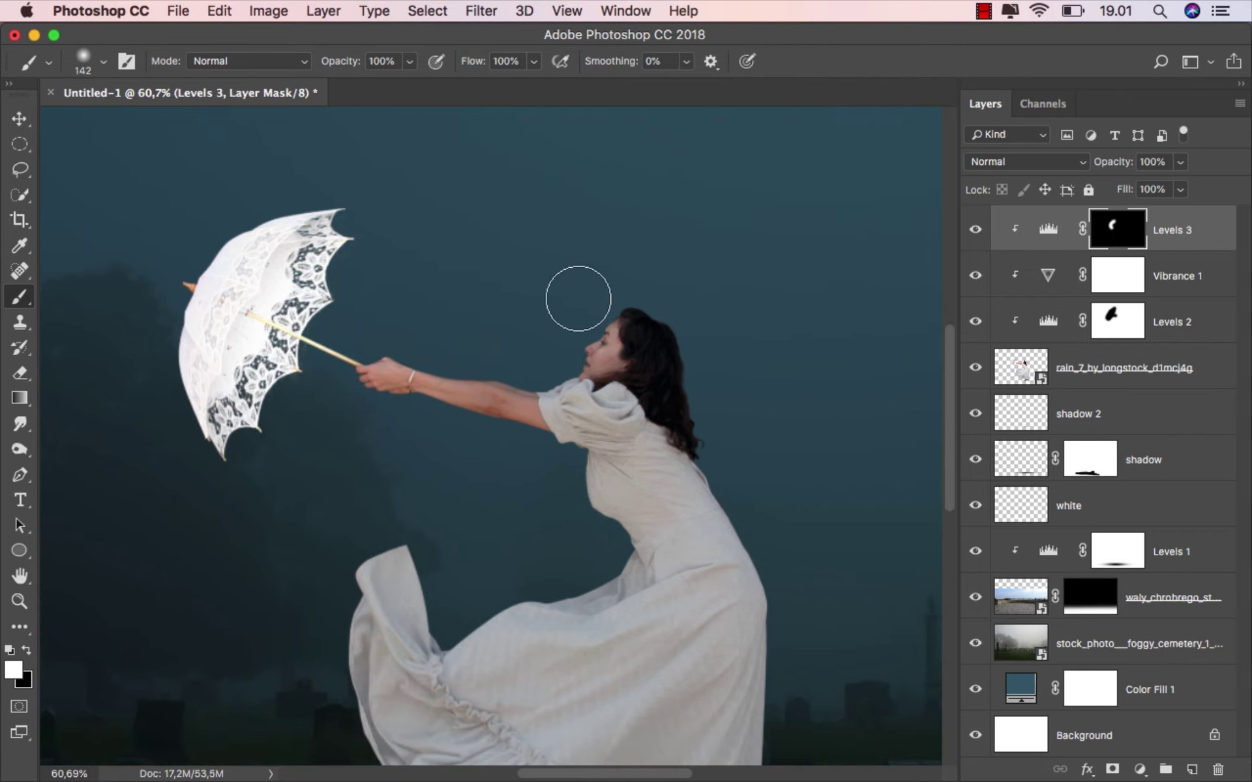
{"action": "mouse_move", "coordinate": [571, 322]}
{"action": "left_mouse_down"}
{"action": "mouse_move", "coordinate": [539, 355]}
{"action": "mouse_move", "coordinate": [349, 350]}
{"action": "mouse_move", "coordinate": [293, 307]}
{"action": "mouse_move", "coordinate": [231, 421]}
{"action": "left_mouse_up"}
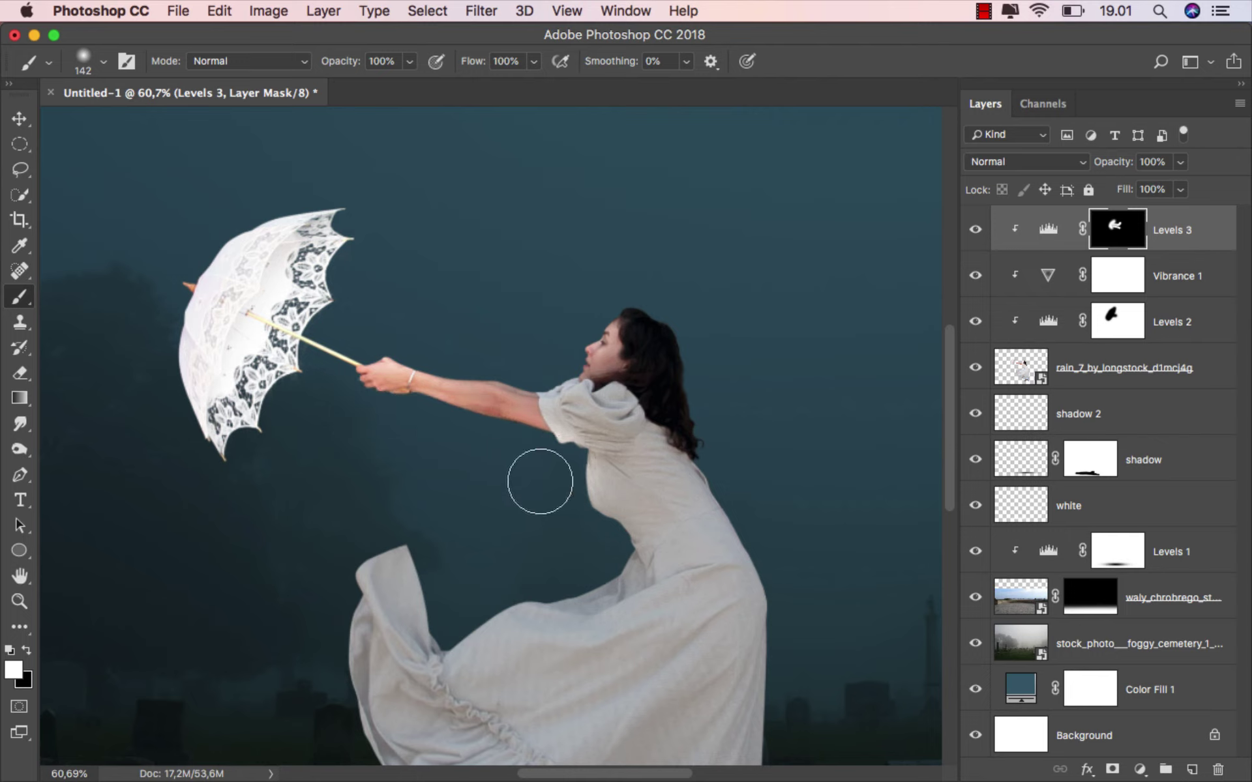
{"action": "left_click_drag", "start_coordinate": [537, 442], "coordinate": [508, 442]}
{"action": "mouse_move", "coordinate": [536, 371]}
{"action": "left_mouse_down"}
{"action": "mouse_move", "coordinate": [568, 457]}
{"action": "mouse_move", "coordinate": [571, 433]}
{"action": "mouse_move", "coordinate": [623, 525]}
{"action": "mouse_move", "coordinate": [539, 551]}
{"action": "left_mouse_up"}
{"action": "scroll", "coordinate": [575, 473], "scroll_direction": "down", "scroll_amount": 2}
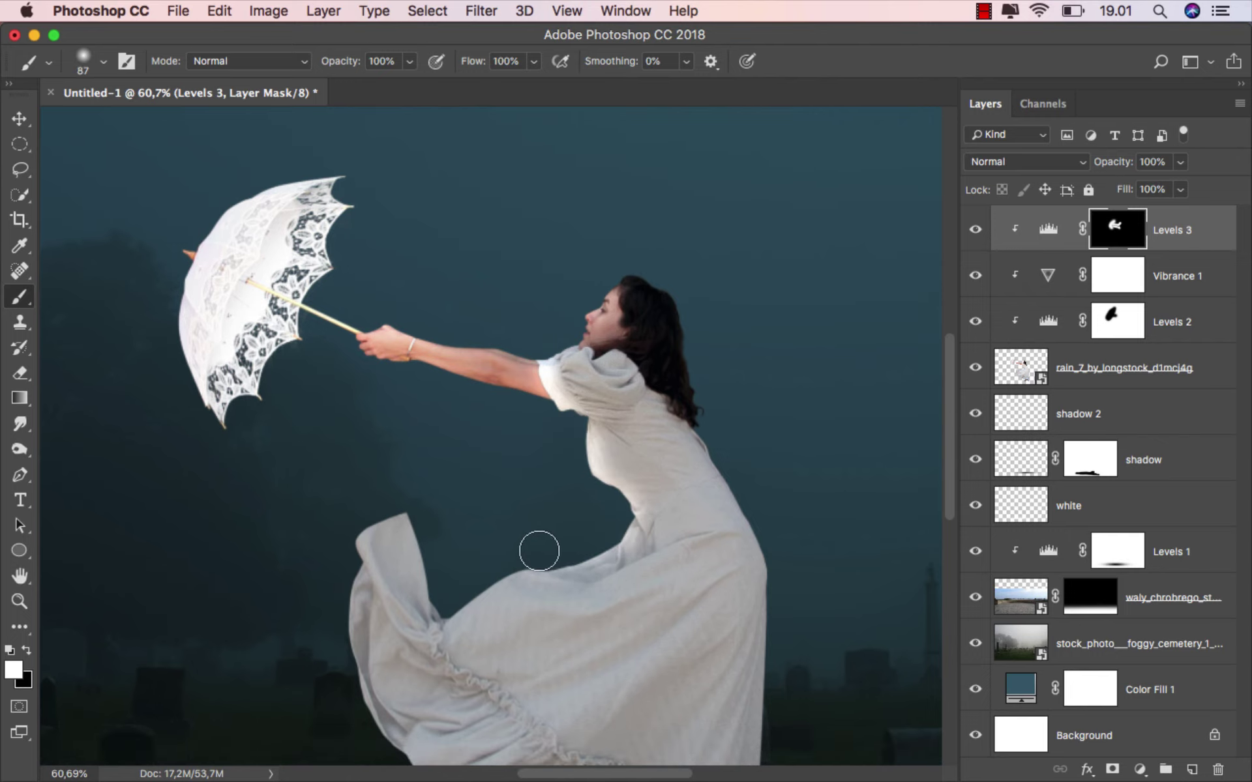
{"action": "mouse_move", "coordinate": [612, 531]}
{"action": "left_mouse_down"}
{"action": "mouse_move", "coordinate": [491, 567]}
{"action": "mouse_move", "coordinate": [438, 600]}
{"action": "mouse_move", "coordinate": [422, 508]}
{"action": "mouse_move", "coordinate": [349, 545]}
{"action": "mouse_move", "coordinate": [318, 543]}
{"action": "left_mouse_up"}
- Enlarge the brush and bring the whole umbrella and upper body into view
{"action": "scroll", "coordinate": [318, 543], "scroll_direction": "down", "scroll_amount": 2}
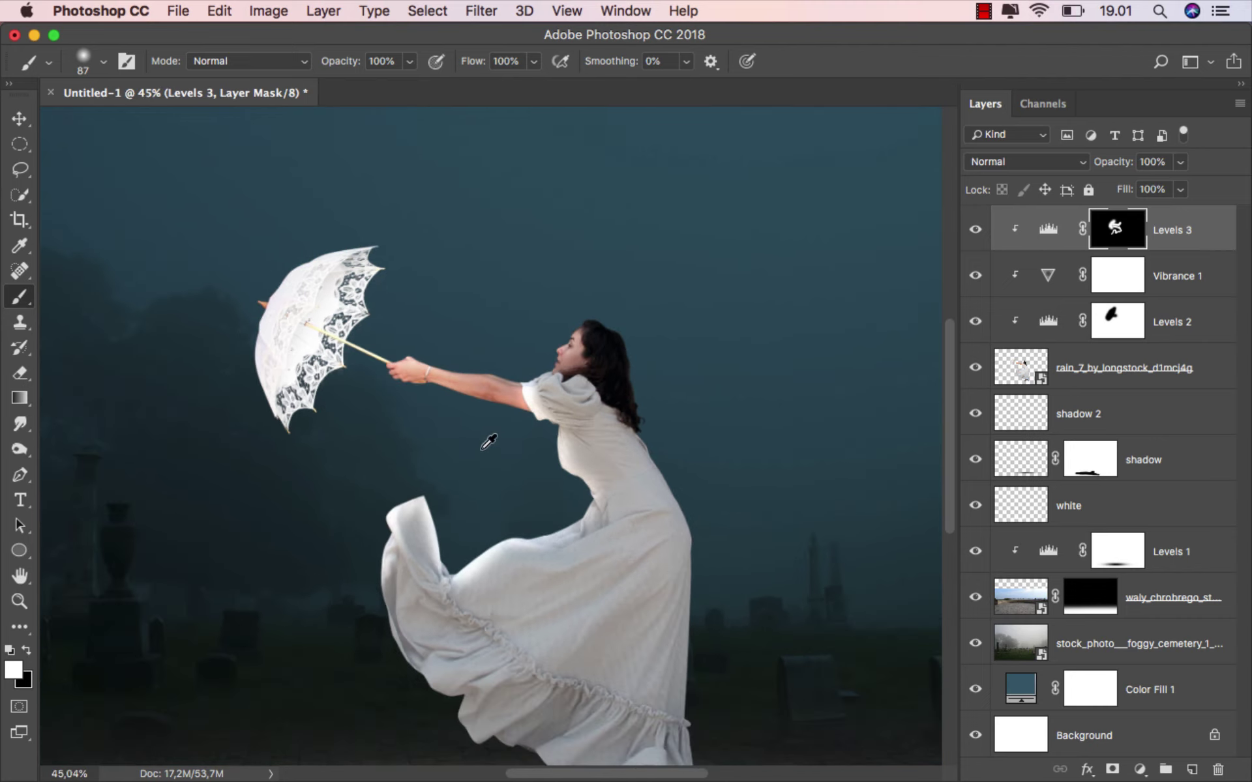
{"action": "scroll", "coordinate": [318, 543], "scroll_direction": "down", "scroll_amount": 3}
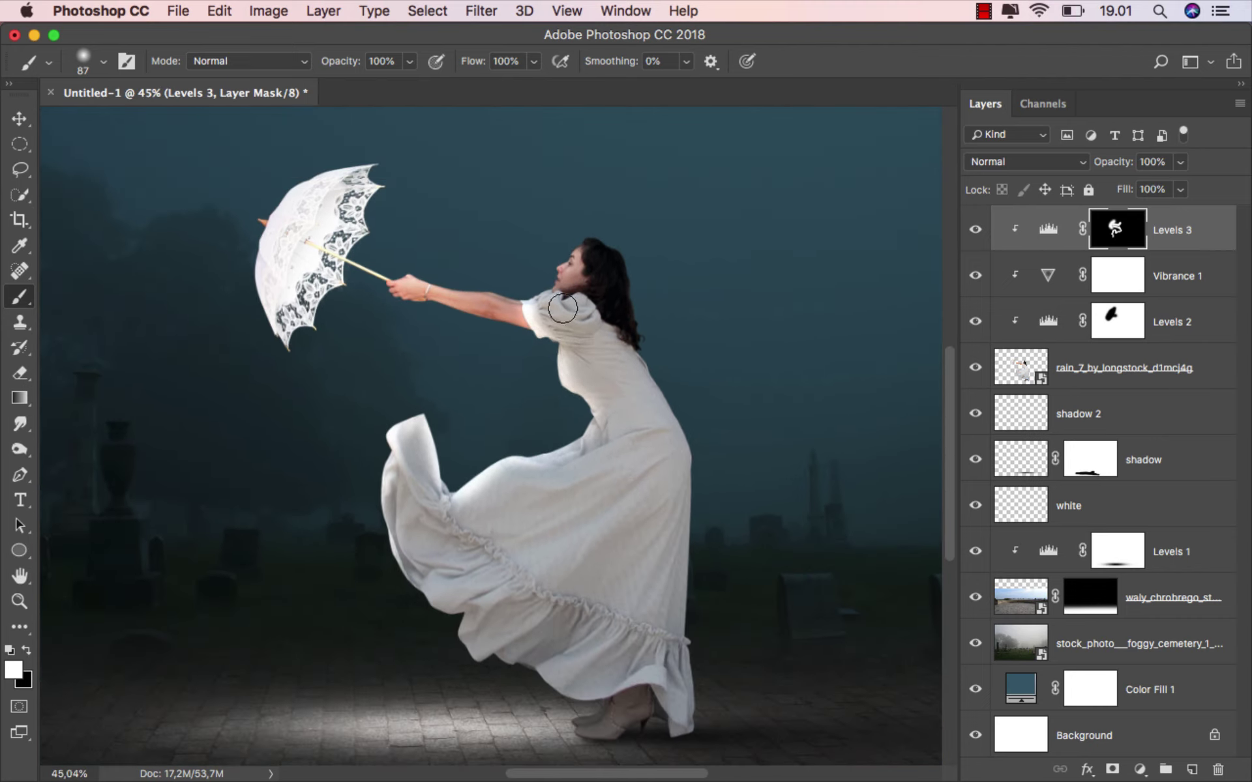
{"action": "scroll", "coordinate": [548, 314], "scroll_direction": "up", "scroll_amount": 5}
{"action": "left_click_drag", "start_coordinate": [535, 378], "coordinate": [564, 349]}
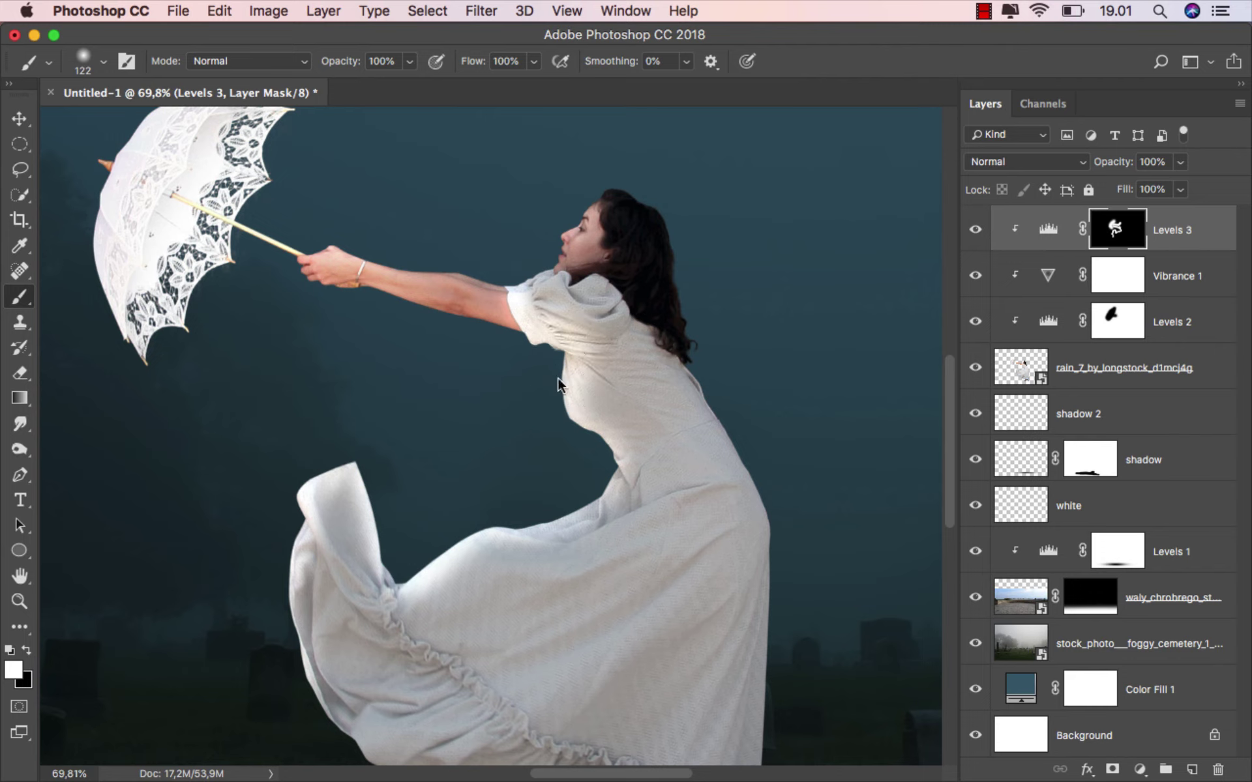
{"action": "left_click_drag", "start_coordinate": [554, 424], "coordinate": [574, 456]}
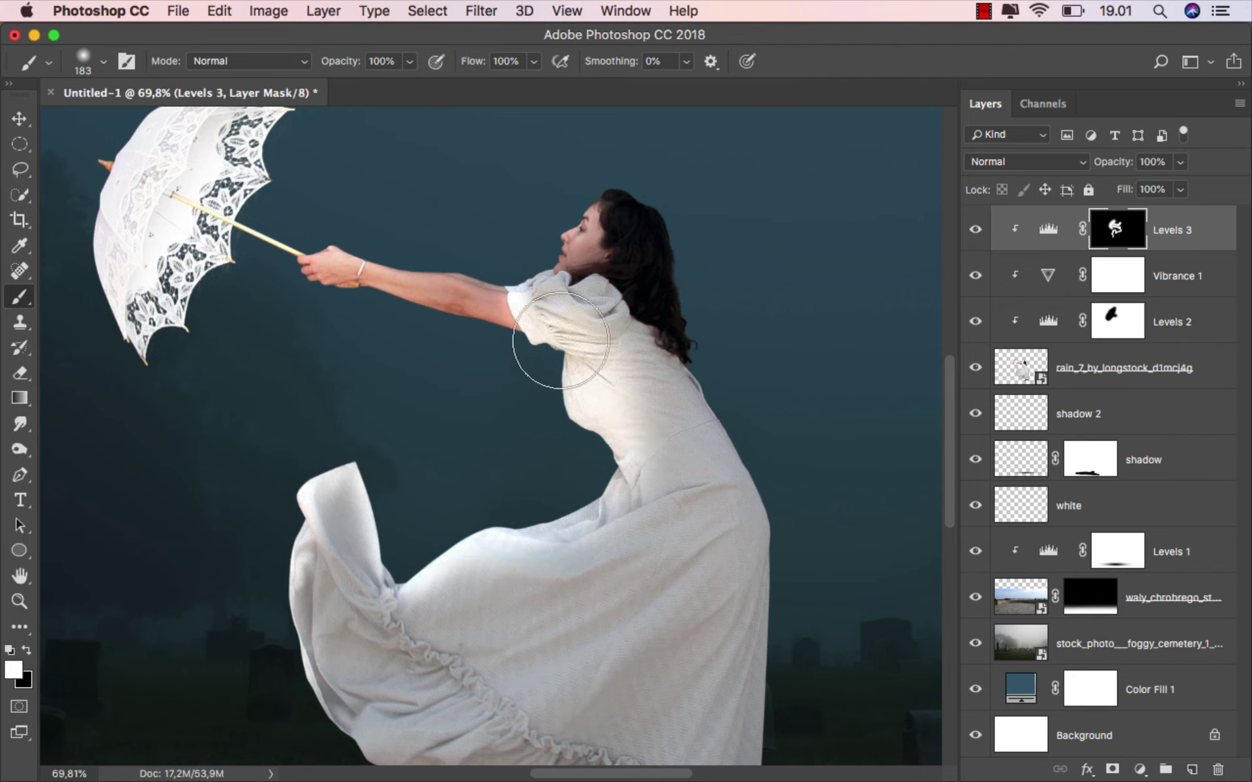
{"action": "left_click_drag", "start_coordinate": [542, 311], "coordinate": [526, 348]}
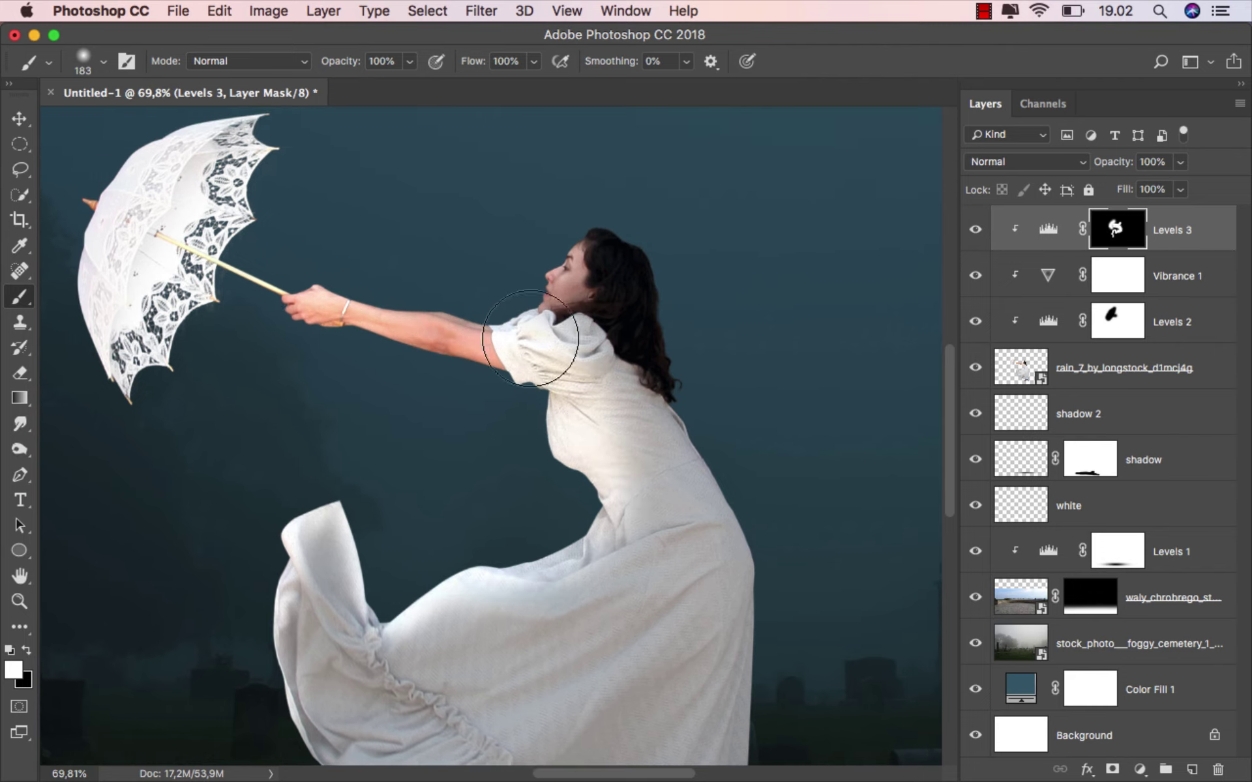
- Paint black at 45% brush opacity to tone down the brightening on the shoulder and sleeve
{"action": "left_click", "coordinate": [27, 650]}
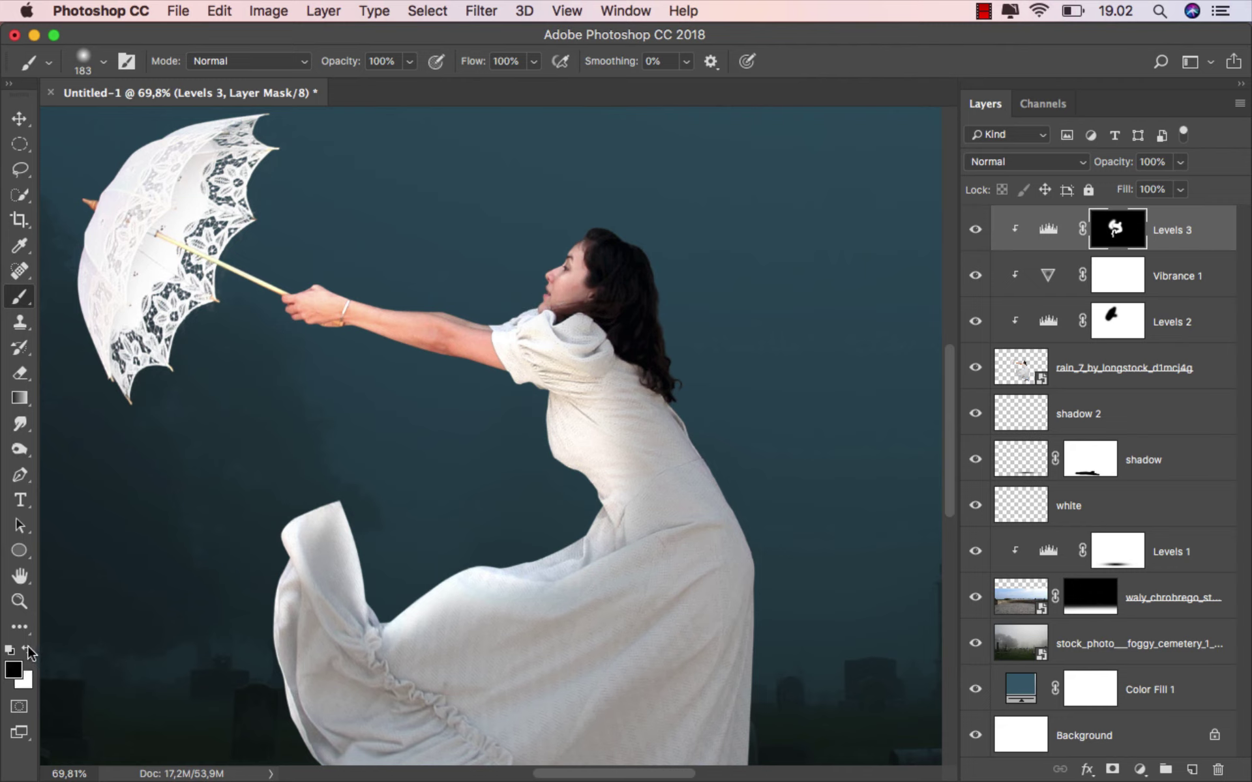
{"action": "left_click_drag", "start_coordinate": [626, 287], "coordinate": [596, 287]}
{"action": "left_click", "coordinate": [410, 62]}
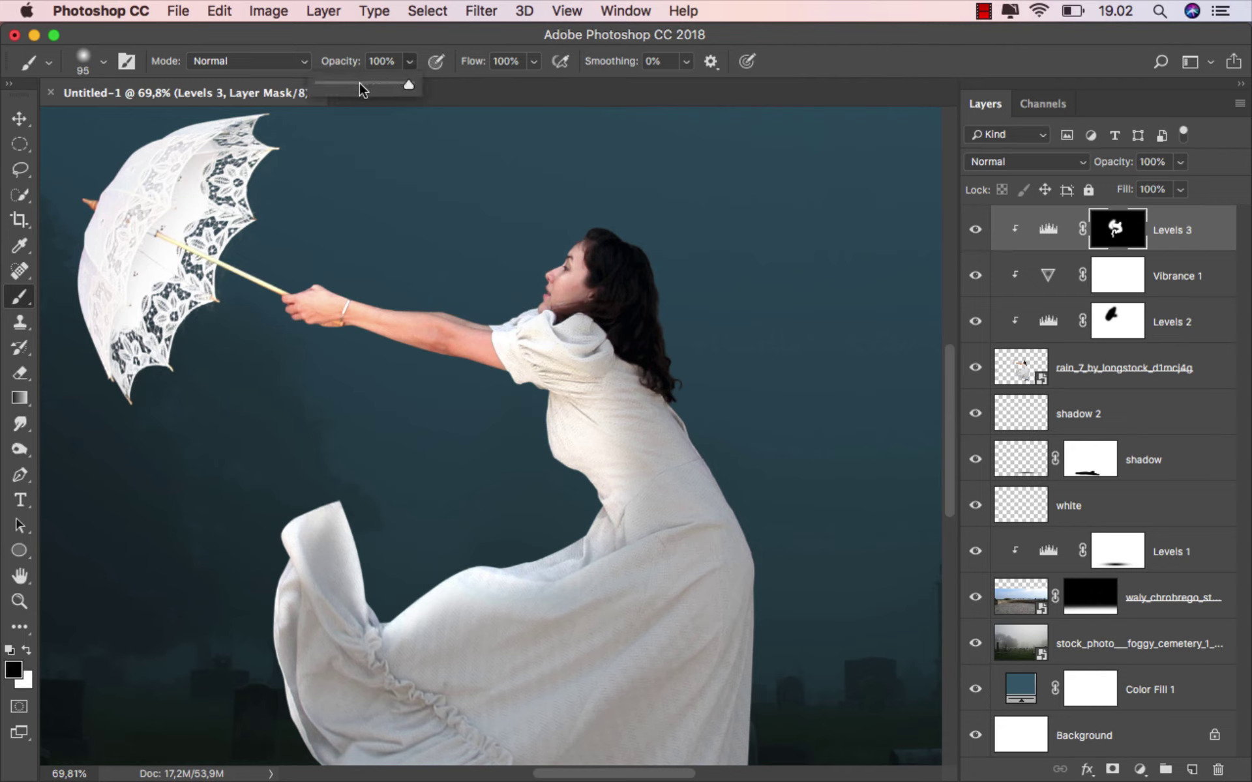
{"action": "left_click", "coordinate": [359, 83]}
{"action": "left_click_drag", "start_coordinate": [631, 335], "coordinate": [640, 335]}
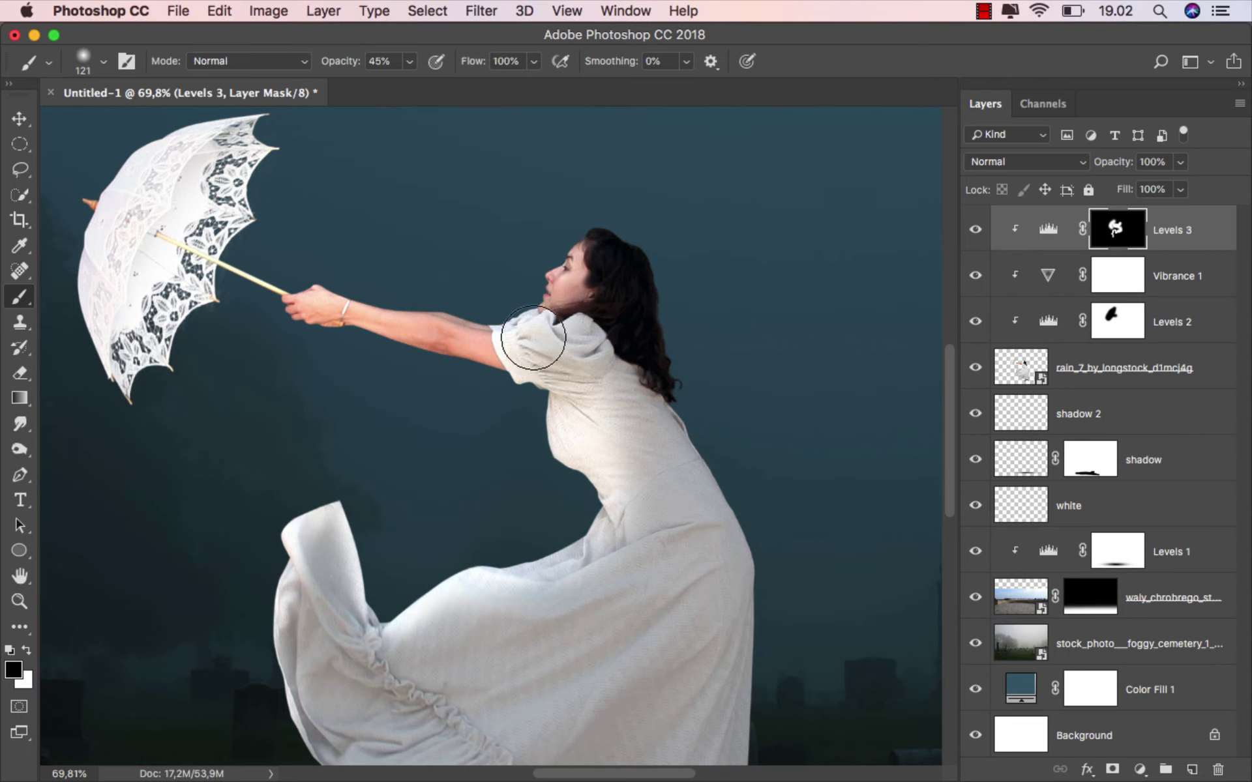
{"action": "mouse_move", "coordinate": [532, 338]}
{"action": "left_mouse_down"}
{"action": "mouse_move", "coordinate": [589, 359]}
{"action": "mouse_move", "coordinate": [653, 487]}
{"action": "left_mouse_up"}
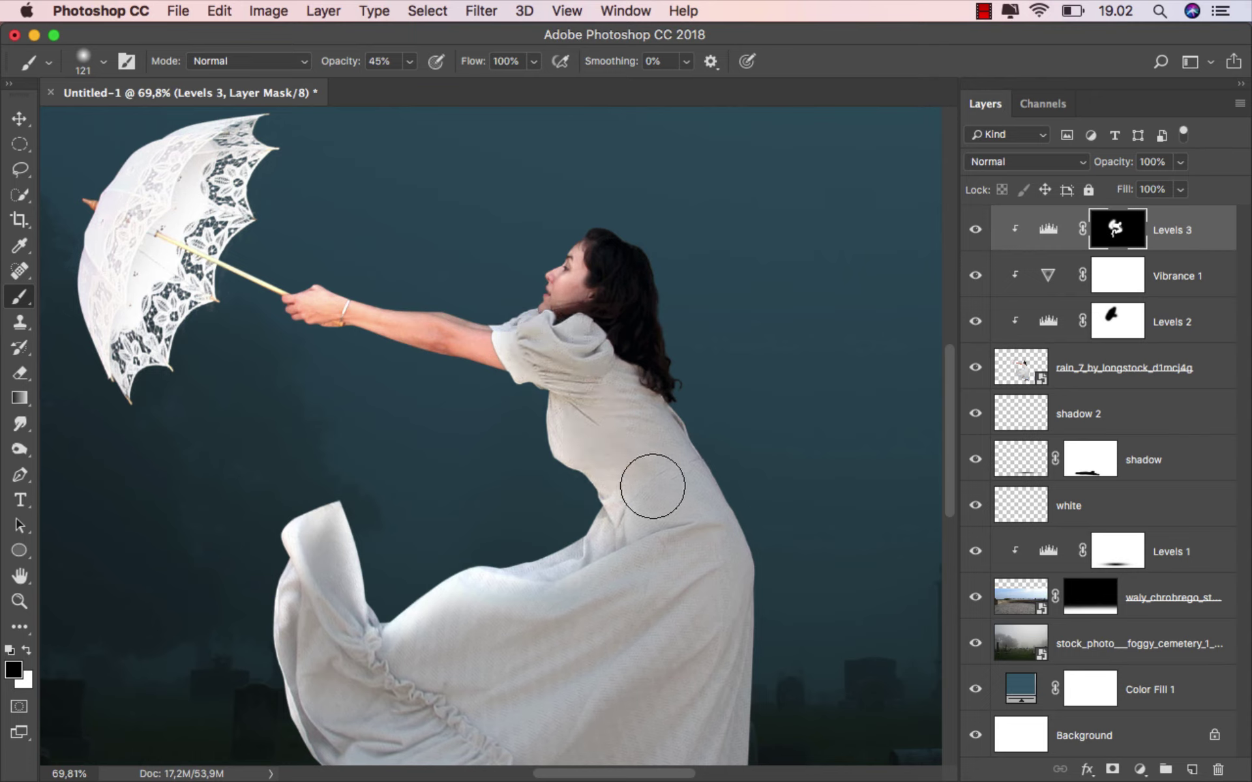
- Paint white on the mask to brighten the sleeve underside and the dress waist edge
{"action": "mouse_move", "coordinate": [642, 489]}
{"action": "left_mouse_down"}
{"action": "mouse_move", "coordinate": [679, 374]}
{"action": "mouse_move", "coordinate": [637, 419]}
{"action": "mouse_move", "coordinate": [405, 517]}
{"action": "left_mouse_up"}
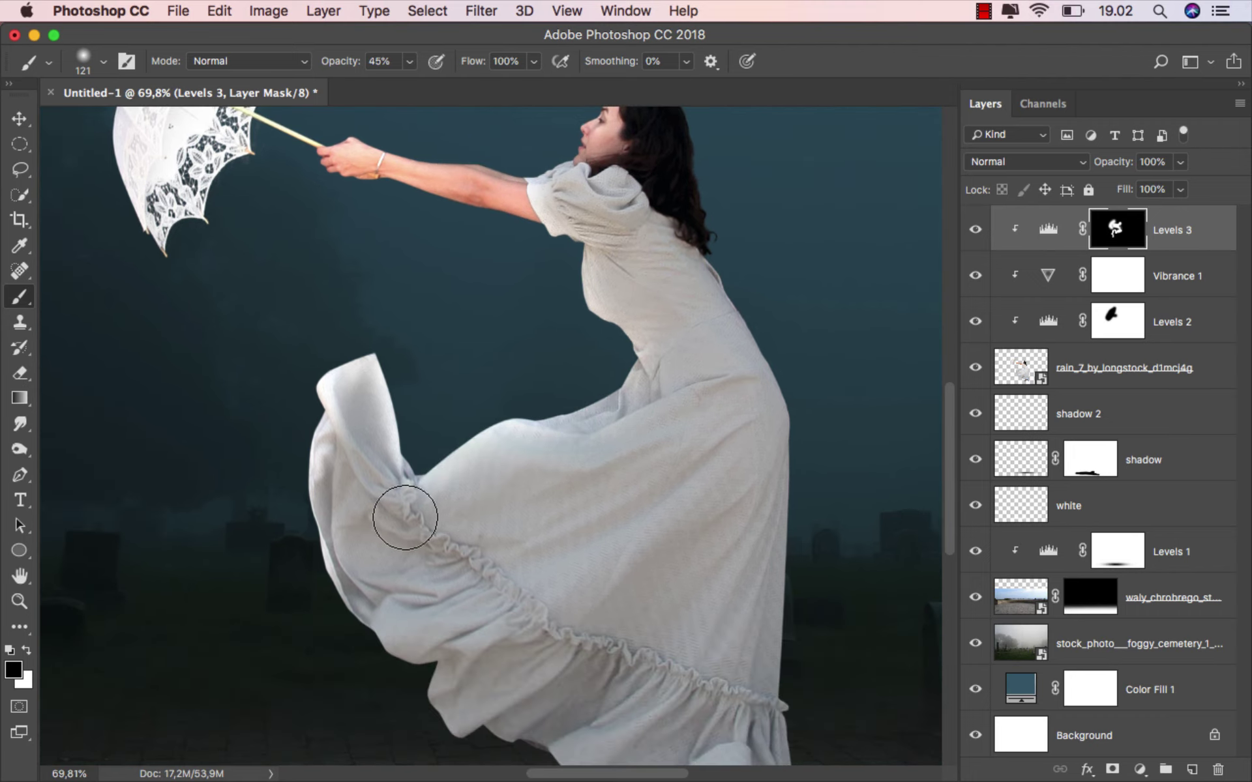
{"action": "scroll", "coordinate": [611, 487], "scroll_direction": "down", "scroll_amount": 1}
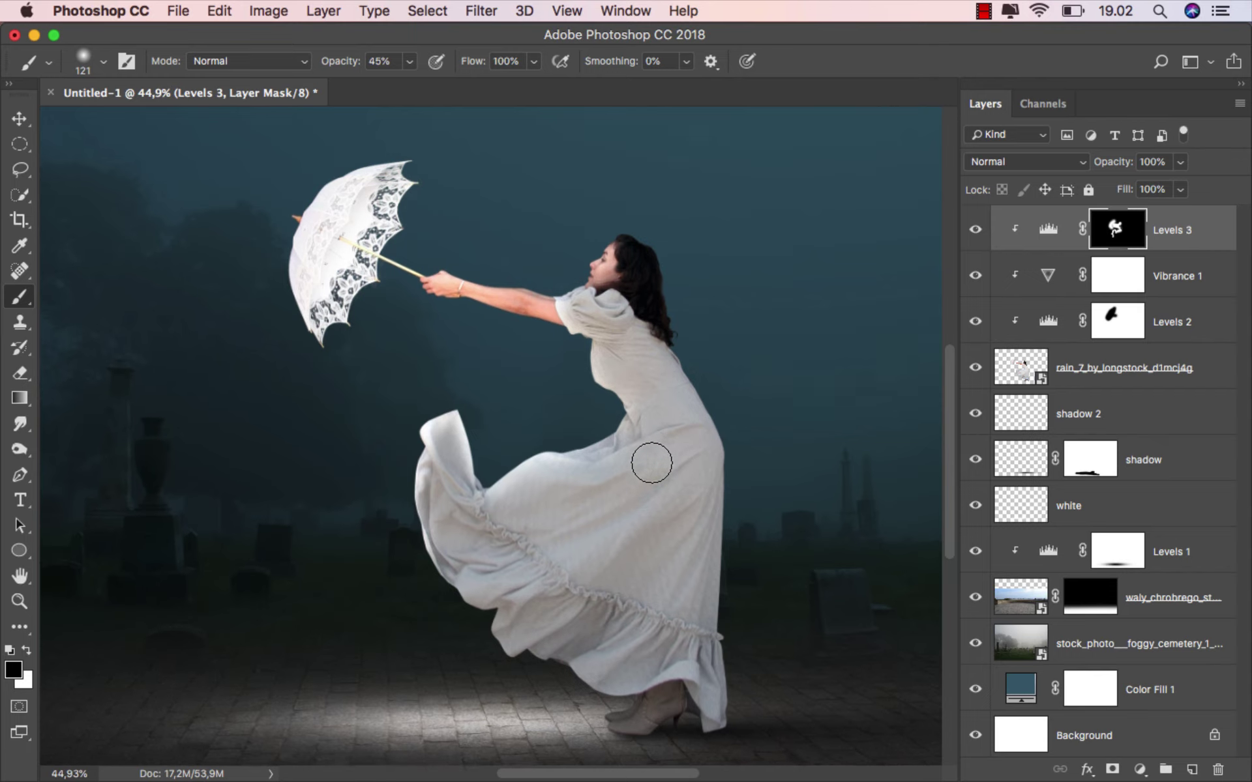
{"action": "scroll", "coordinate": [650, 456], "scroll_direction": "up", "scroll_amount": 5}
{"action": "left_click", "coordinate": [27, 651]}
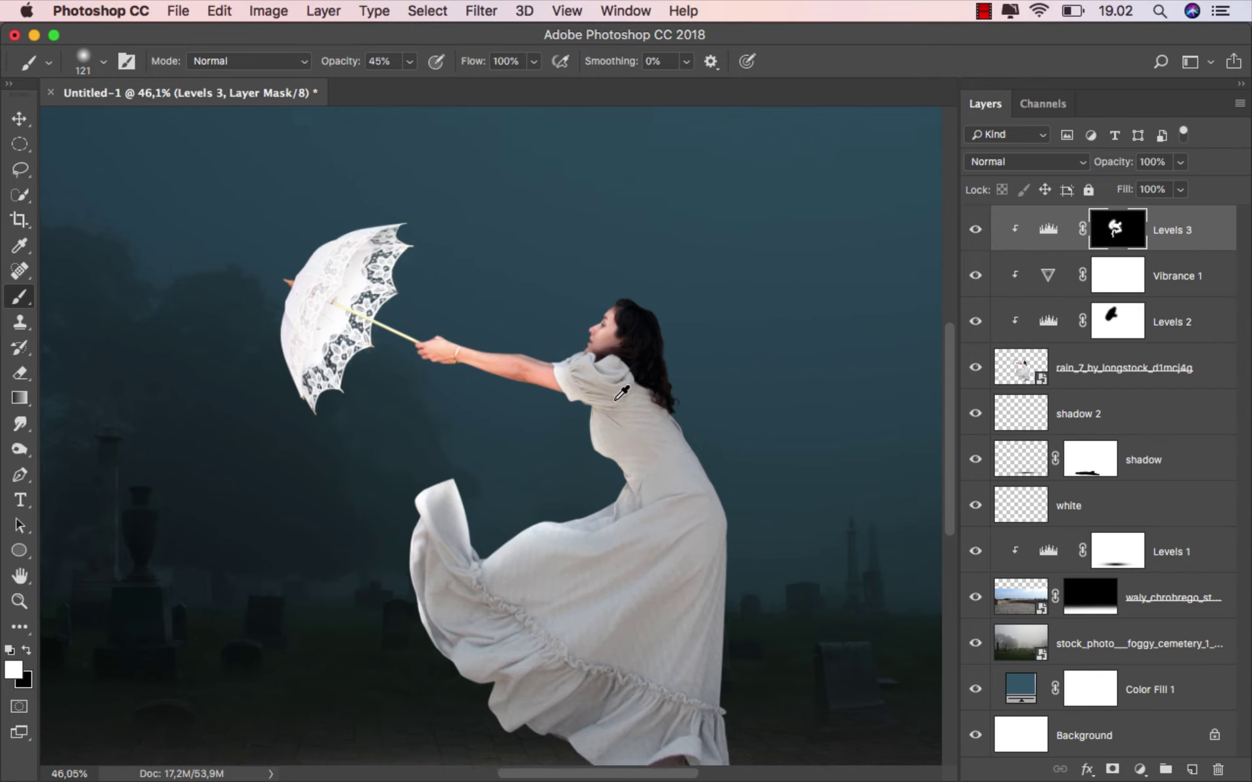
{"action": "scroll", "coordinate": [574, 427], "scroll_direction": "up", "scroll_amount": 3}
{"action": "mouse_move", "coordinate": [571, 427]}
{"action": "left_mouse_down"}
{"action": "mouse_move", "coordinate": [609, 502]}
{"action": "mouse_move", "coordinate": [605, 531]}
{"action": "mouse_move", "coordinate": [517, 545]}
{"action": "mouse_move", "coordinate": [457, 574]}
{"action": "mouse_move", "coordinate": [433, 522]}
{"action": "mouse_move", "coordinate": [383, 507]}
{"action": "left_mouse_up"}
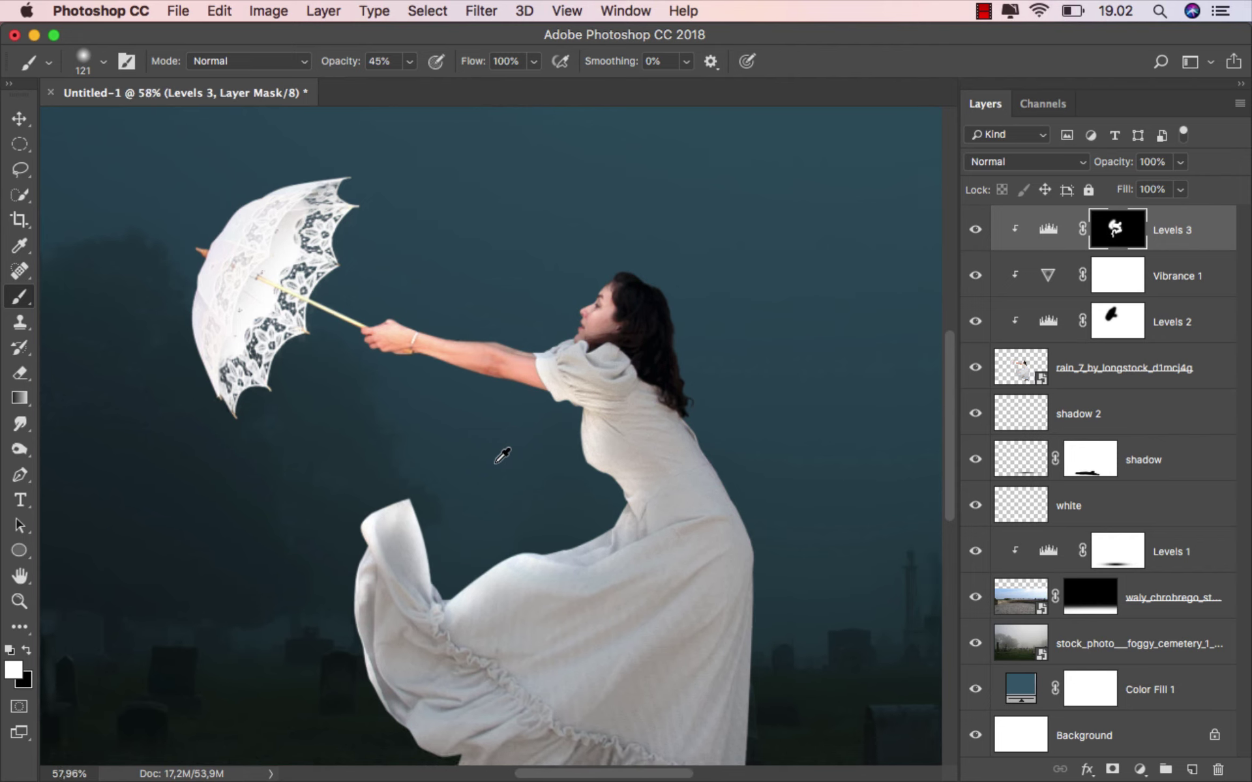
{"action": "scroll", "coordinate": [498, 455], "scroll_direction": "down", "scroll_amount": 3}
{"action": "mouse_move", "coordinate": [531, 461]}
{"action": "left_mouse_down"}
{"action": "mouse_move", "coordinate": [522, 512]}
{"action": "mouse_move", "coordinate": [592, 500]}
{"action": "left_mouse_up"}
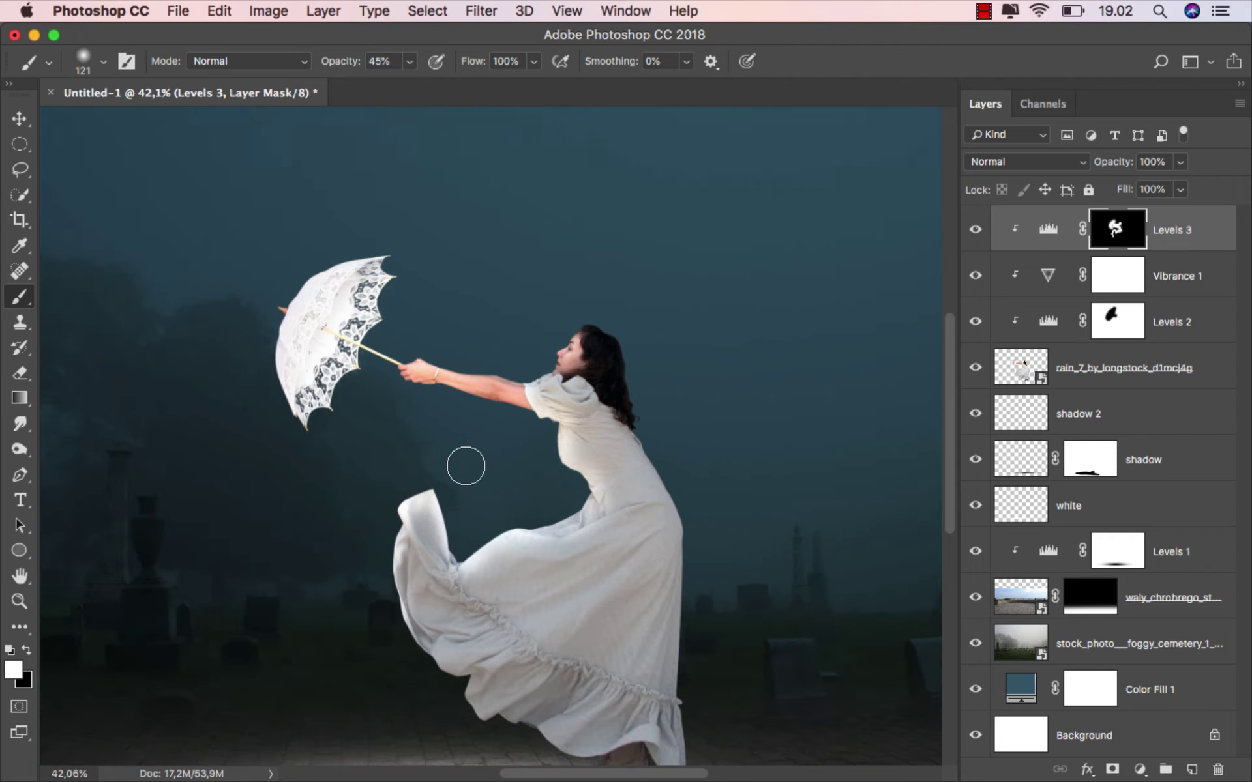
{"action": "scroll", "coordinate": [489, 414], "scroll_direction": "up", "scroll_amount": 3}
- Slightly darken the hand and forearm with black, then fit the whole image in view
{"action": "left_click_drag", "start_coordinate": [515, 401], "coordinate": [486, 401]}
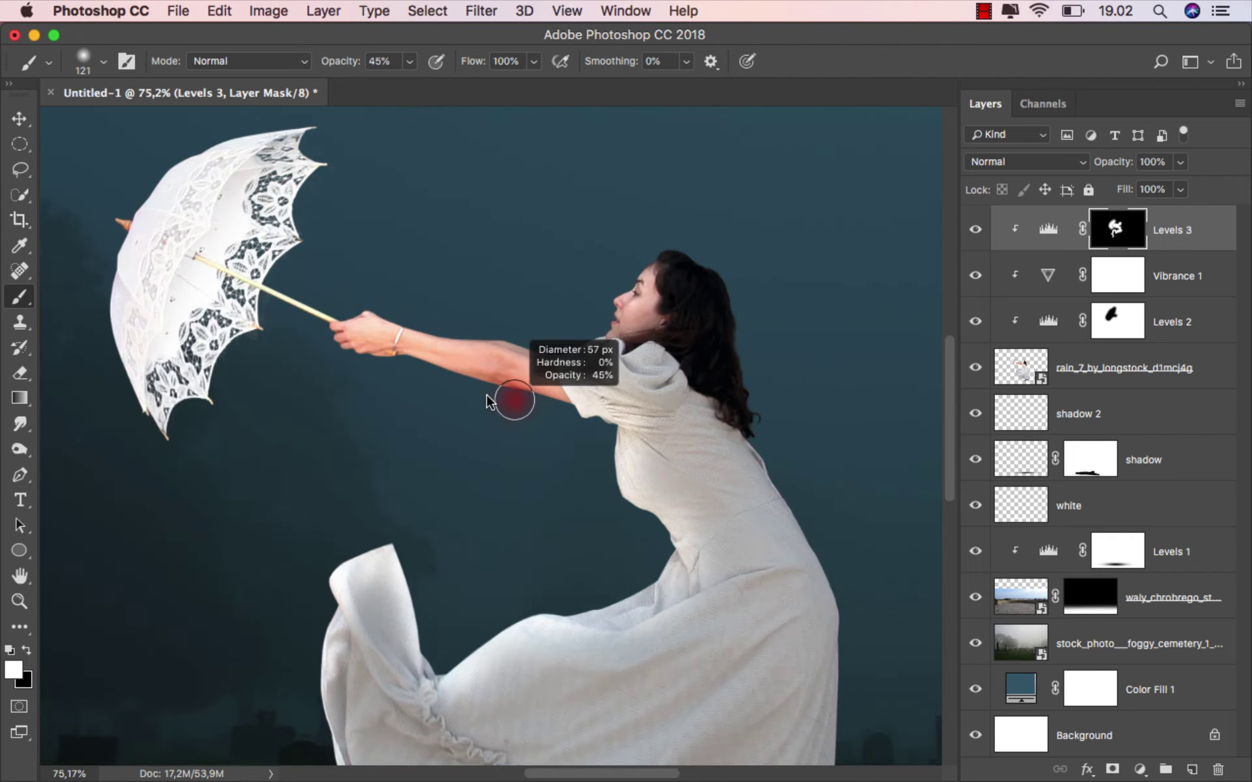
{"action": "left_click", "coordinate": [27, 650]}
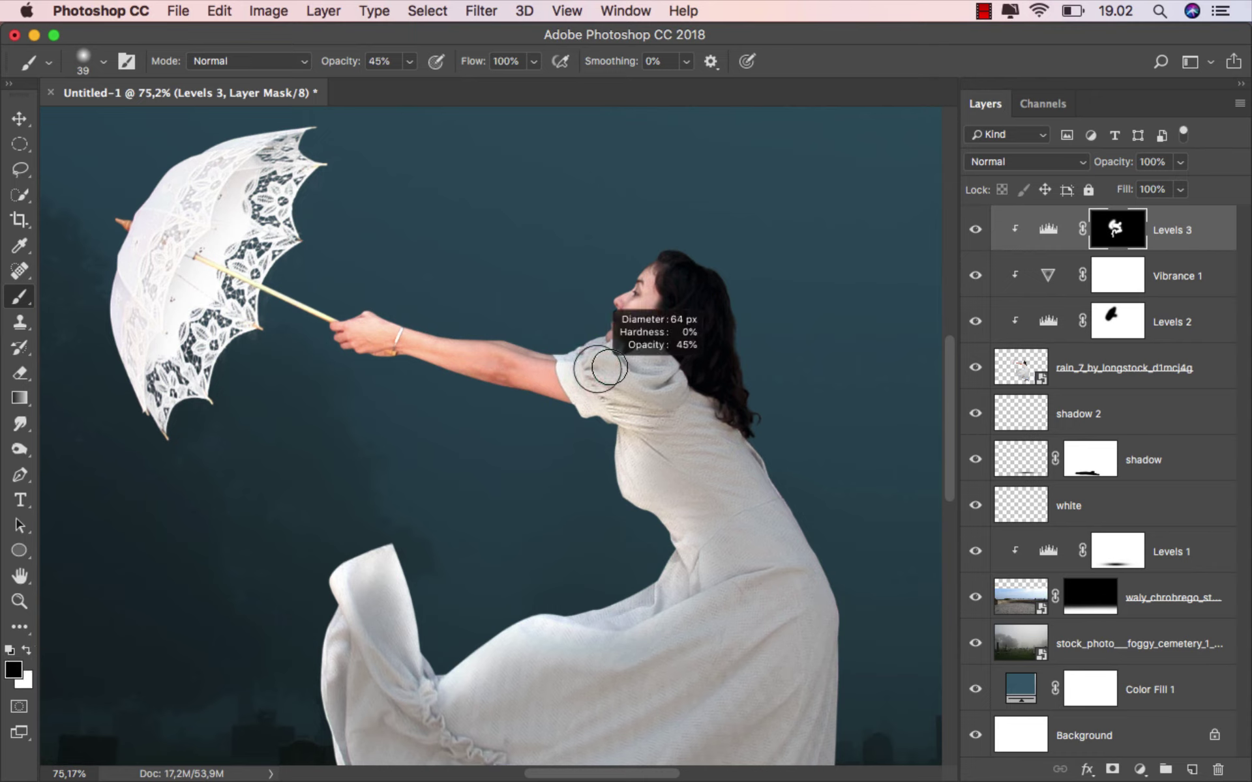
{"action": "left_click_drag", "start_coordinate": [586, 351], "coordinate": [603, 350]}
{"action": "left_click_drag", "start_coordinate": [492, 365], "coordinate": [475, 364]}
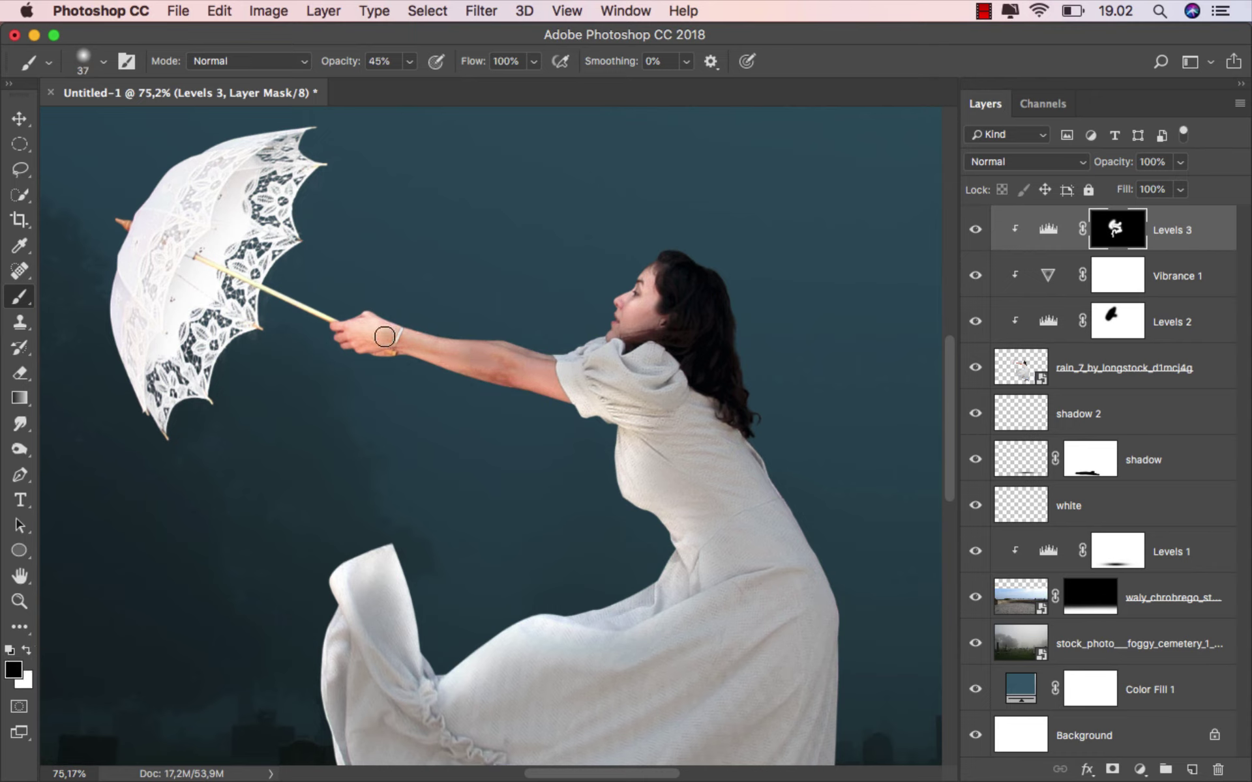
{"action": "left_click_drag", "start_coordinate": [385, 337], "coordinate": [456, 344]}
{"action": "left_click", "coordinate": [27, 650]}
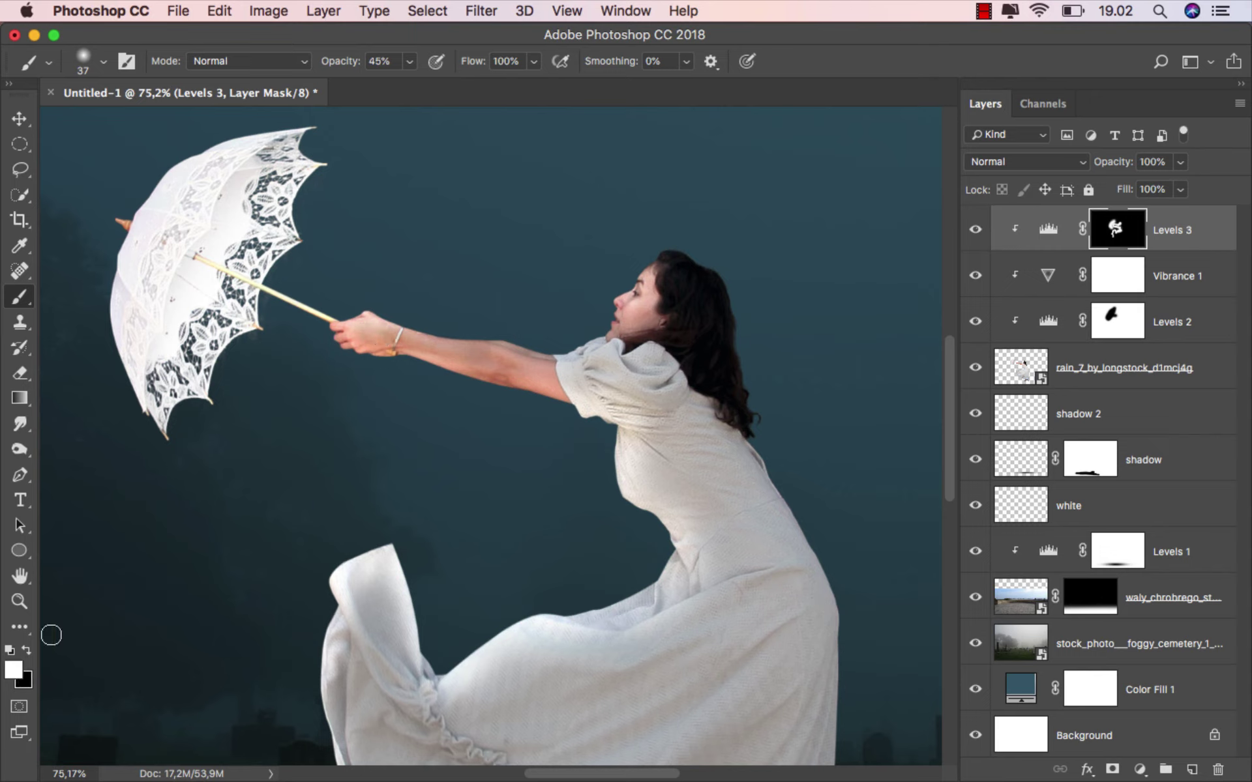
{"action": "mouse_move", "coordinate": [350, 368]}
{"action": "left_mouse_down"}
{"action": "mouse_move", "coordinate": [371, 368]}
{"action": "mouse_move", "coordinate": [420, 316]}
{"action": "mouse_move", "coordinate": [531, 332]}
{"action": "mouse_move", "coordinate": [369, 324]}
{"action": "left_mouse_up"}
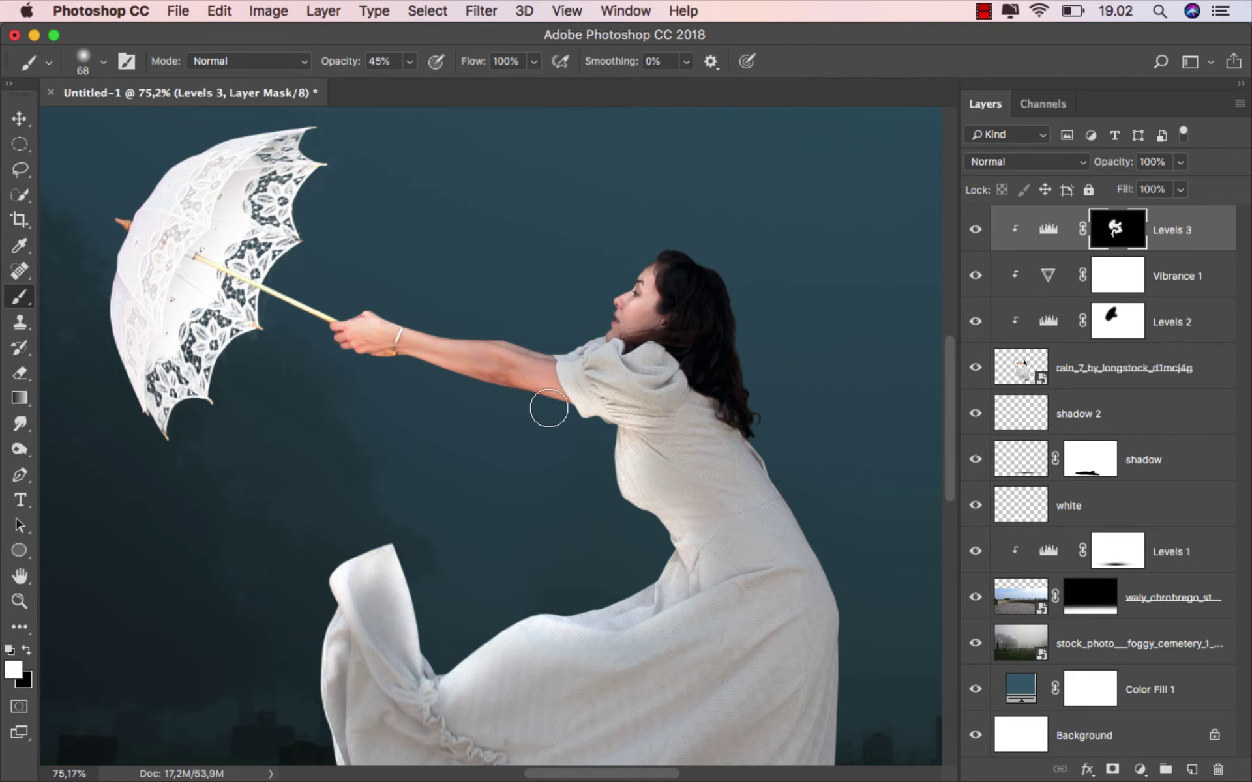
{"action": "left_click", "coordinate": [19, 118]}
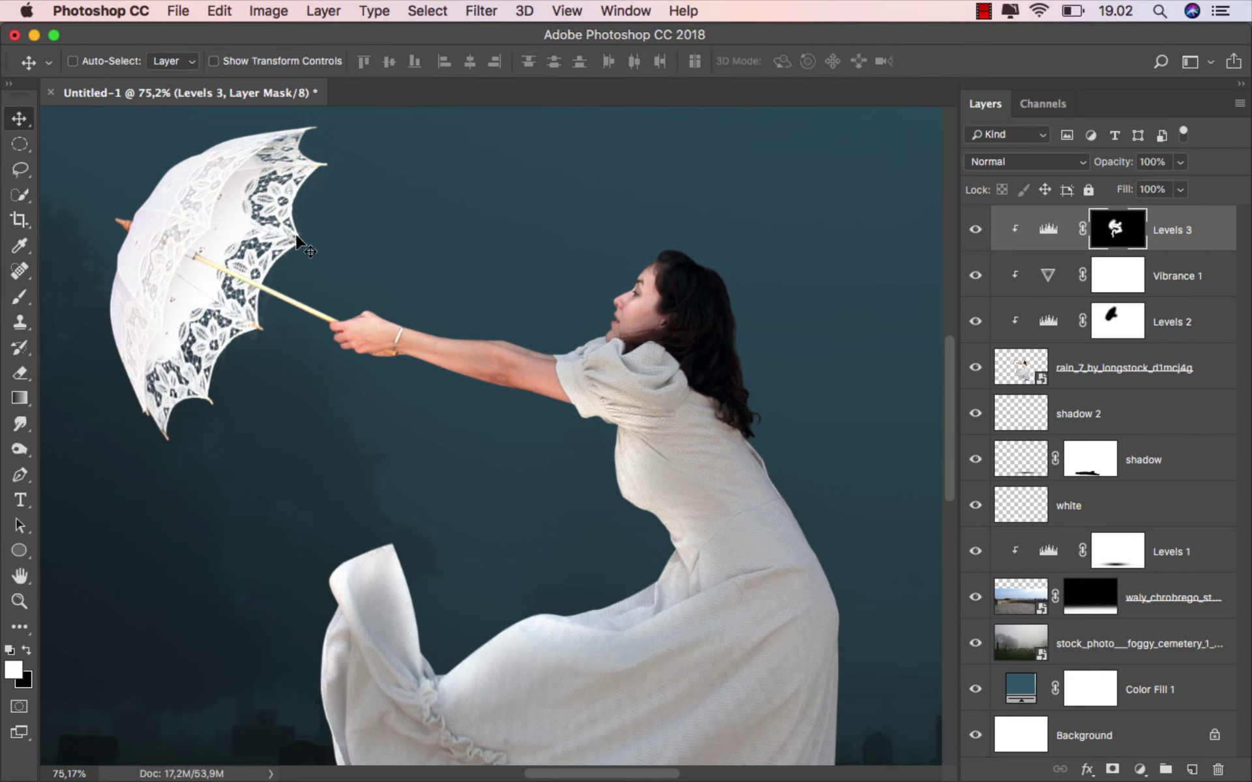
{"action": "key", "text": "super+0"}
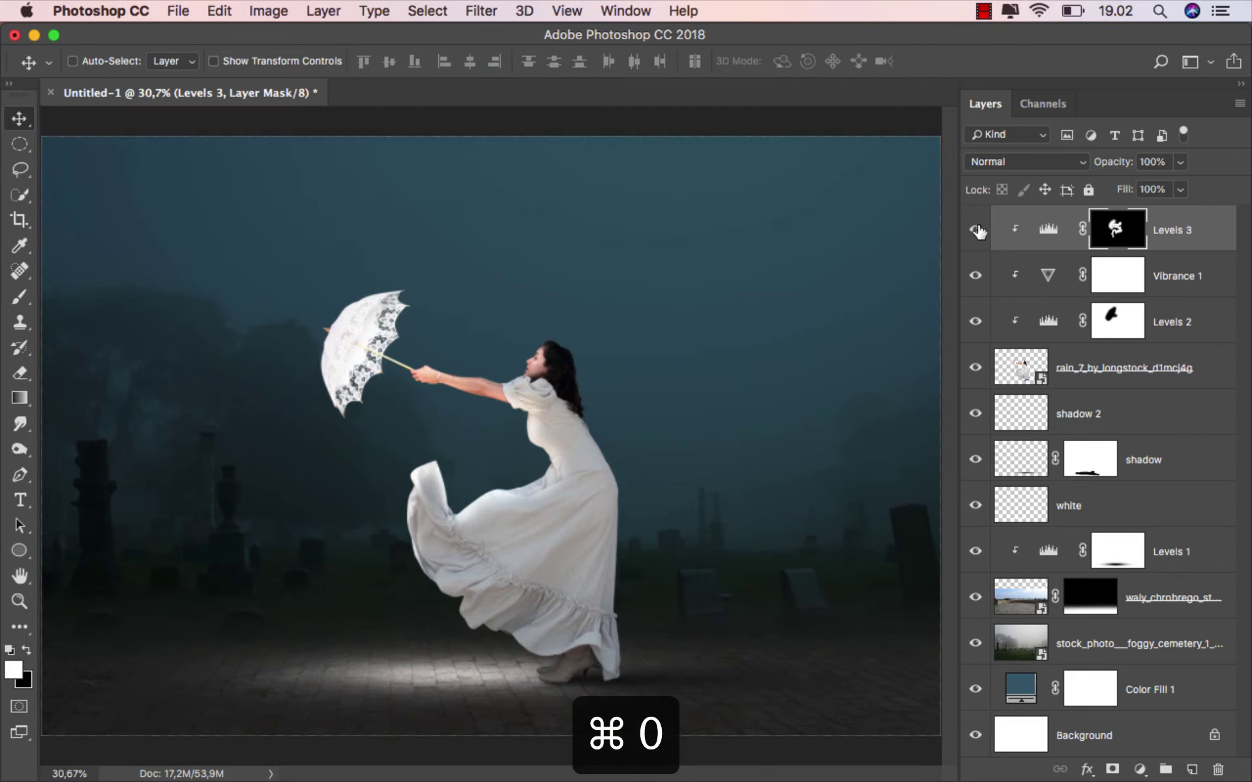
- Compare Levels 3, then add a Curves adjustment with the top point lowered to output 150 and black point raised
{"action": "left_click", "coordinate": [976, 229]}
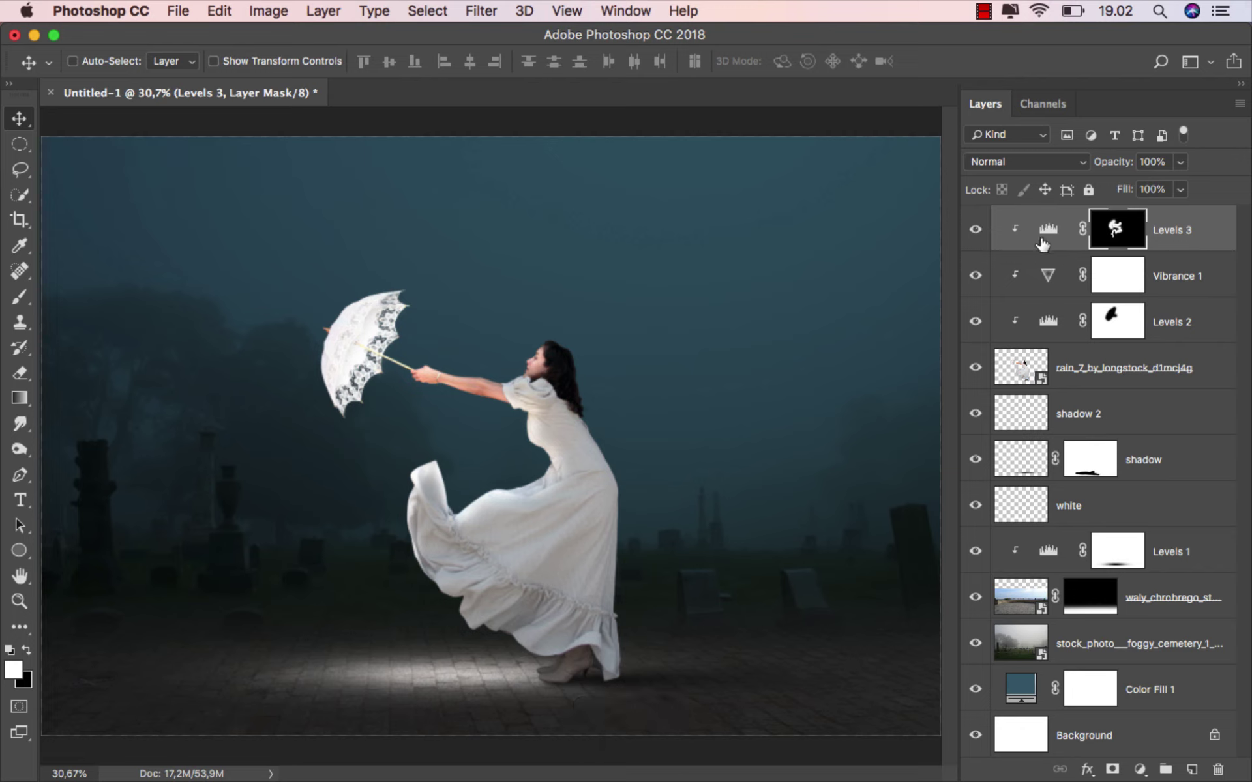
{"action": "key", "text": "super+2"}
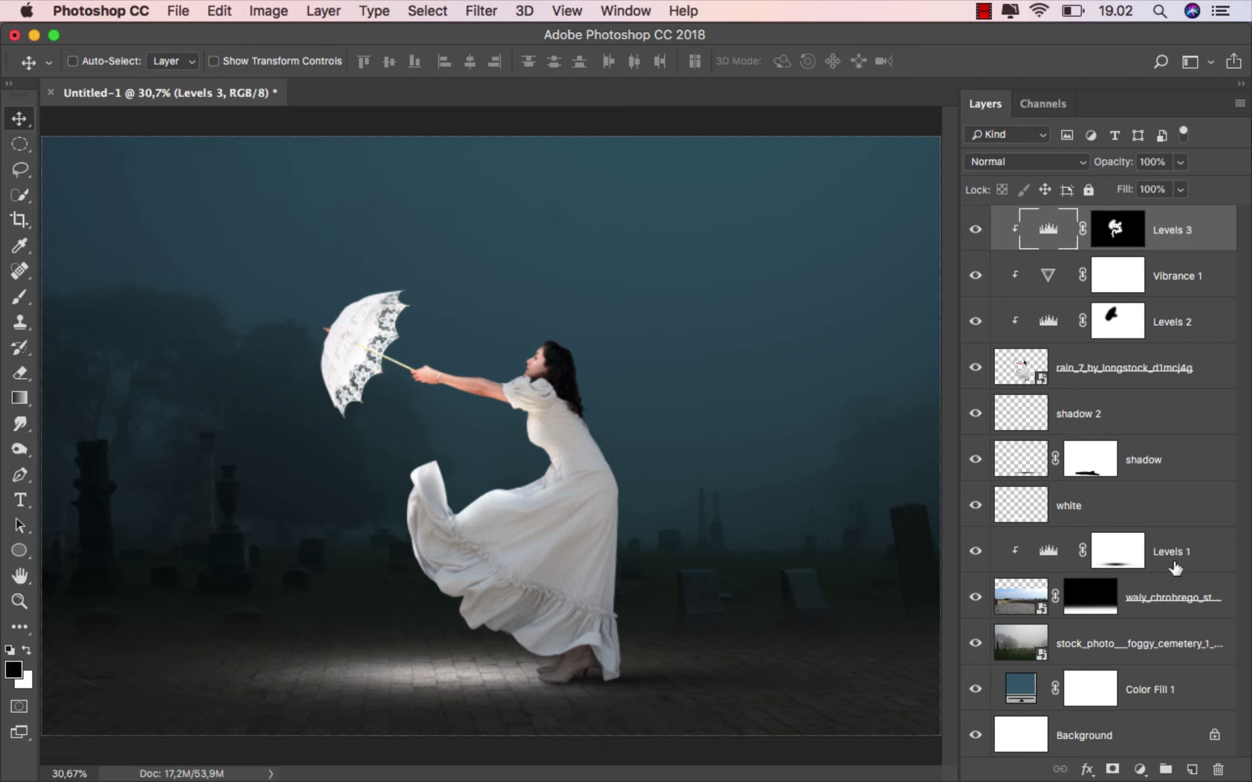
{"action": "left_click", "coordinate": [1141, 770]}
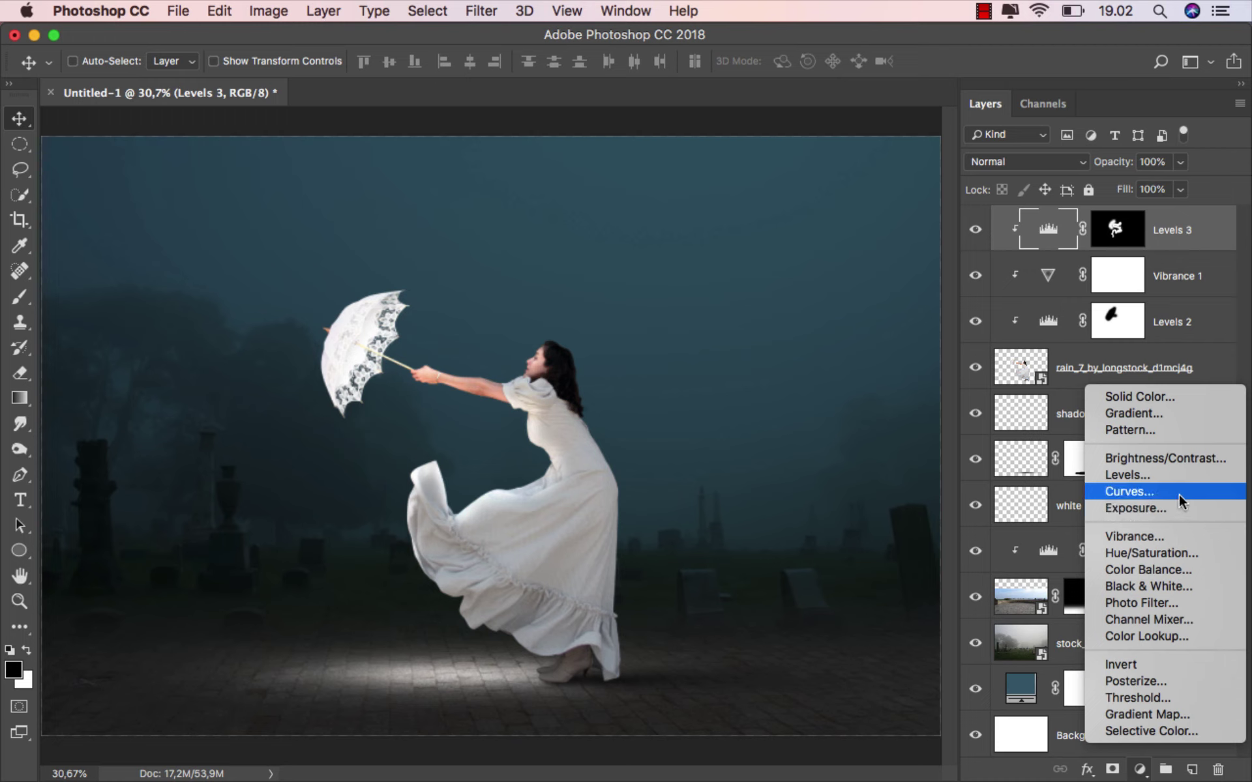
{"action": "left_click", "coordinate": [1067, 535]}
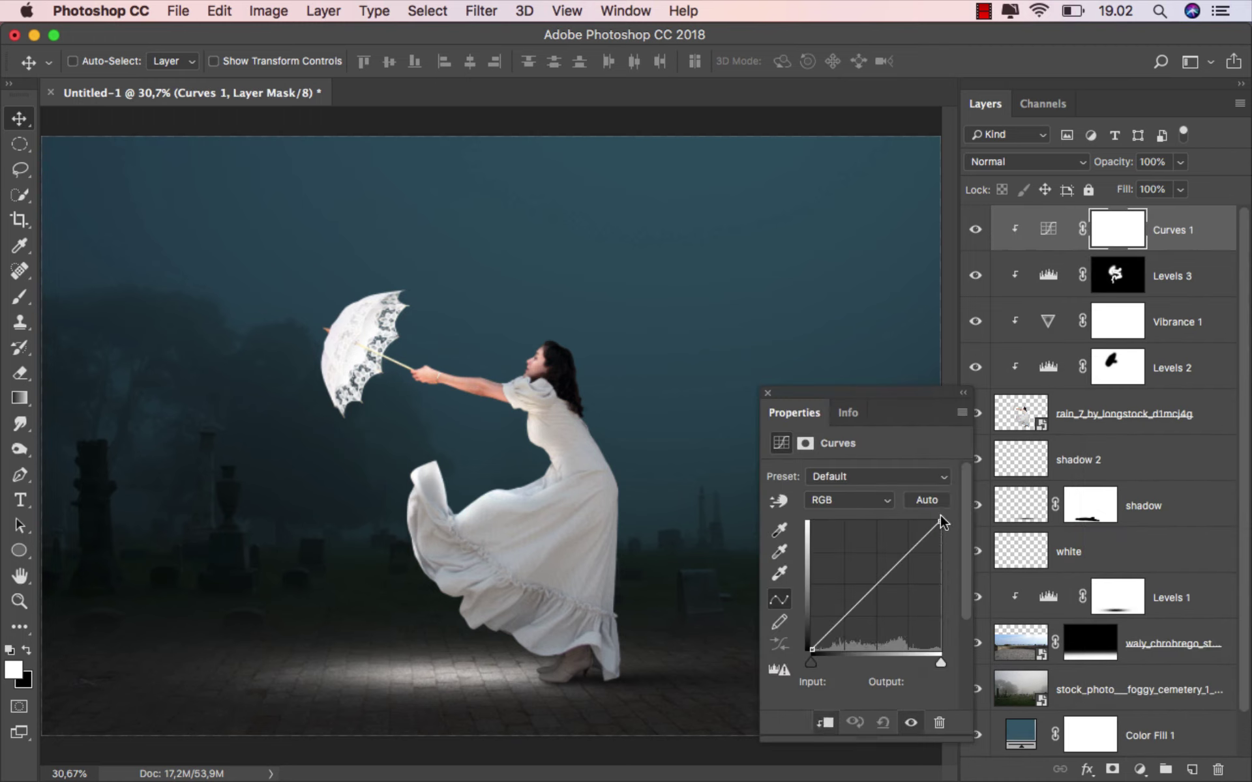
{"action": "left_click_drag", "start_coordinate": [937, 520], "coordinate": [945, 576]}
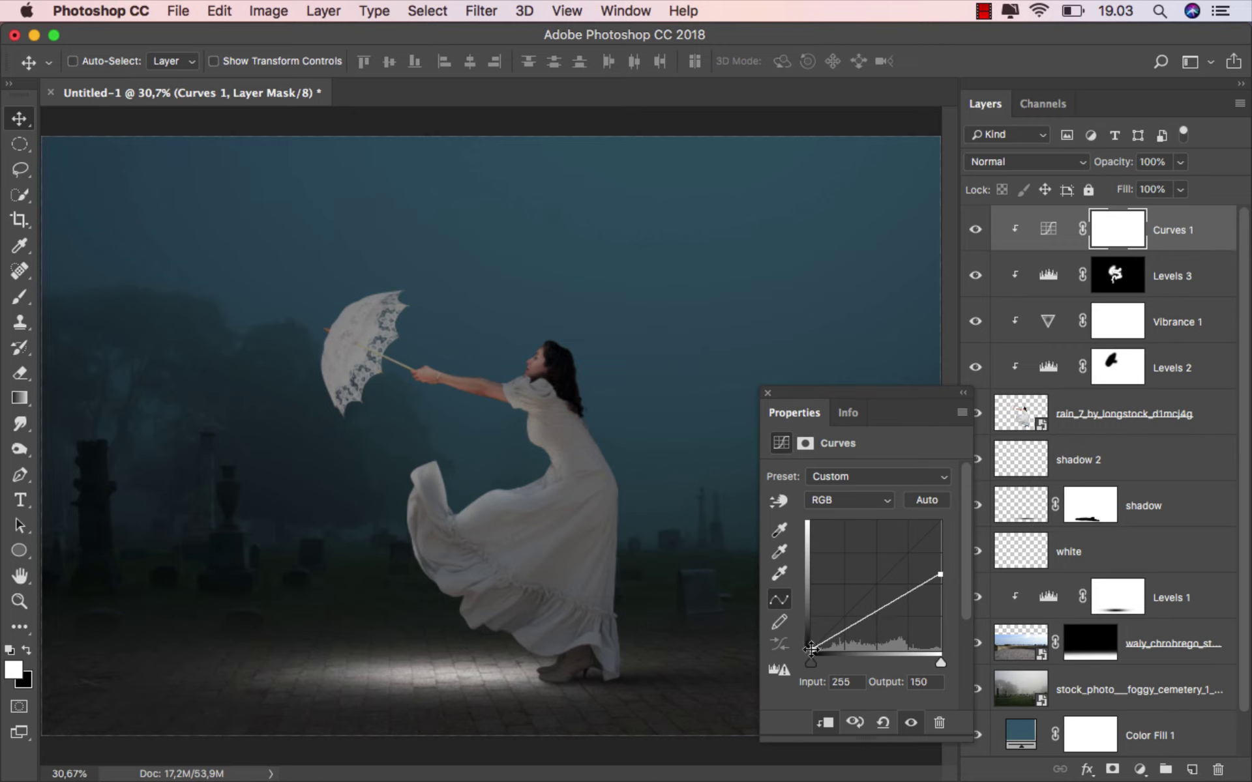
{"action": "left_click_drag", "start_coordinate": [812, 649], "coordinate": [814, 649]}
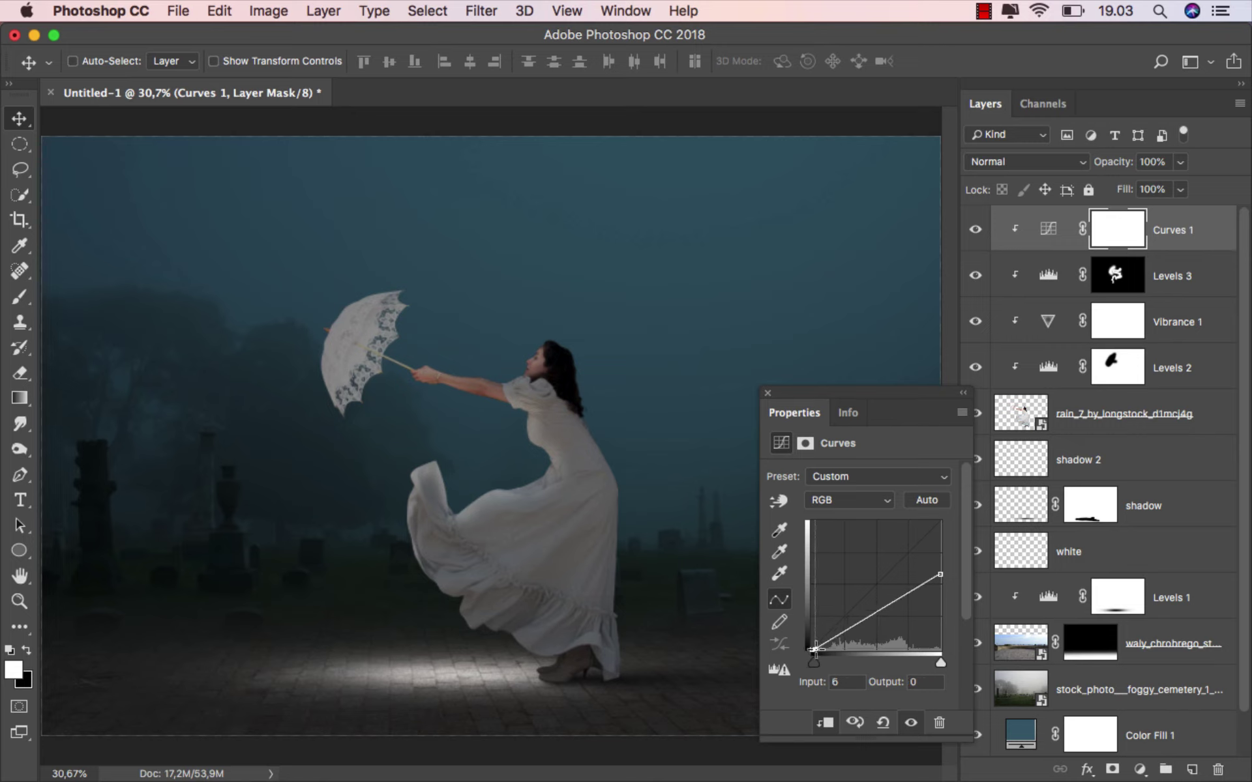
{"action": "left_click", "coordinate": [768, 393]}
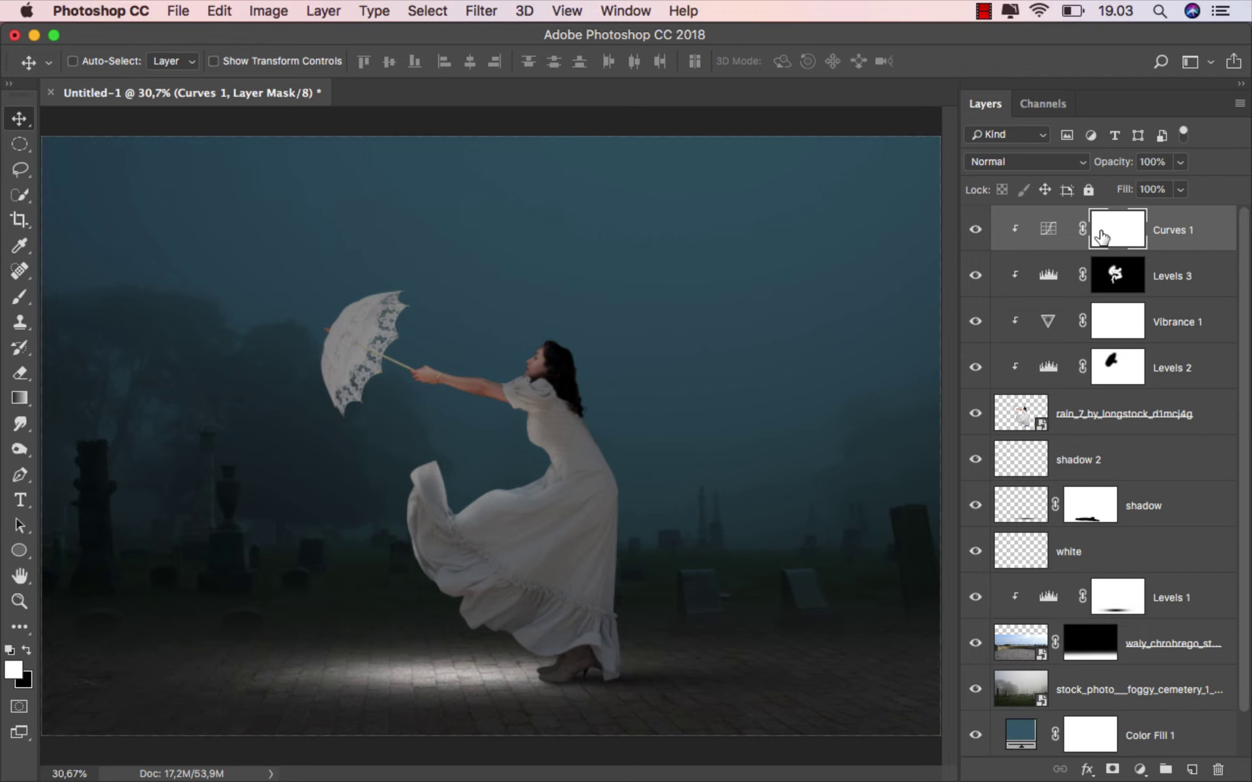
- Invert the Curves 1 mask and paint the darkening back along the back of the dress
{"action": "key", "text": "super+i"}
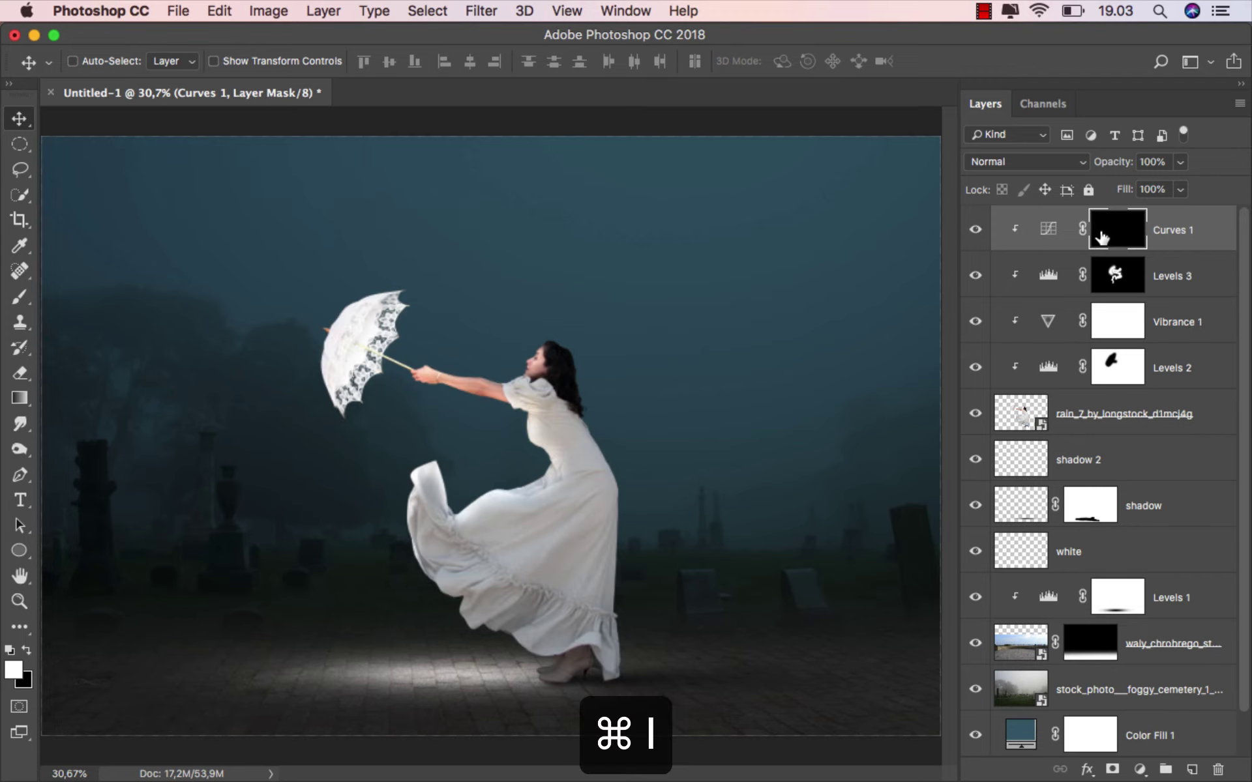
{"action": "right_click", "coordinate": [19, 297]}
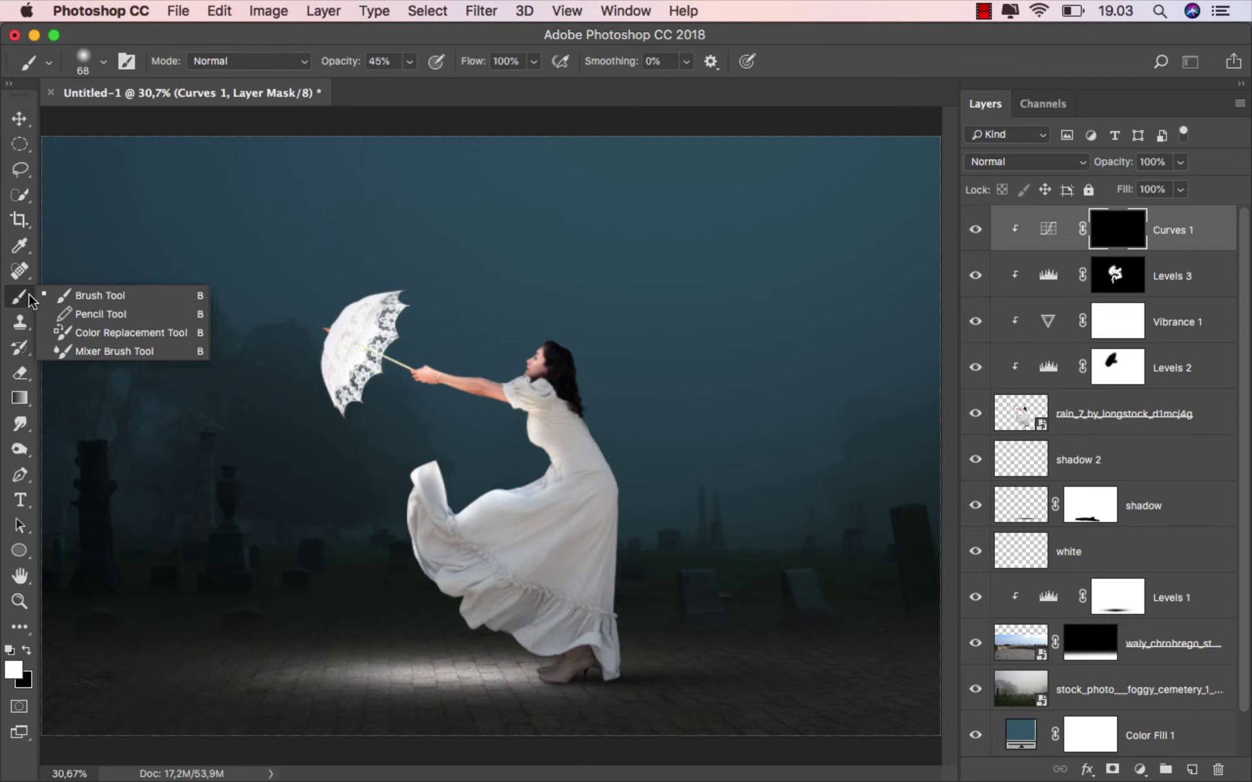
{"action": "left_click", "coordinate": [65, 295]}
{"action": "scroll", "coordinate": [615, 408], "scroll_direction": "up", "scroll_amount": 1}
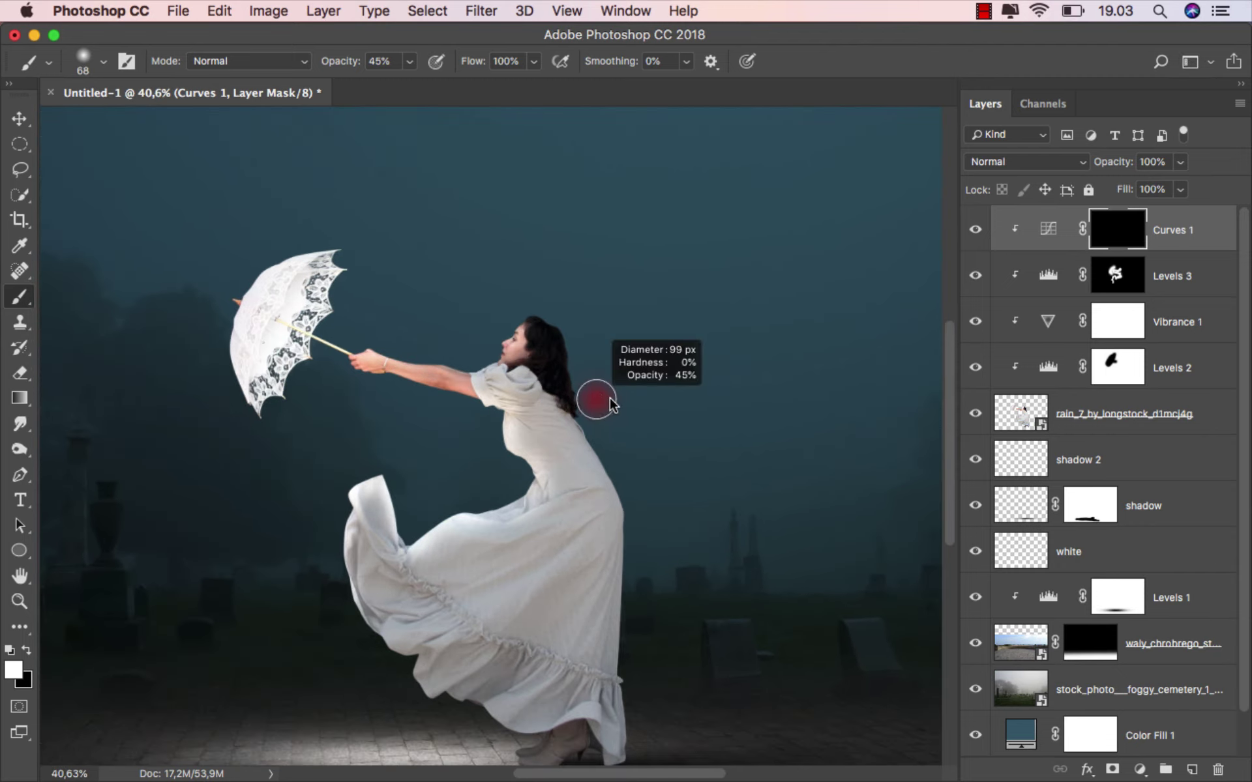
{"action": "left_click_drag", "start_coordinate": [592, 391], "coordinate": [619, 391]}
{"action": "scroll", "coordinate": [613, 385], "scroll_direction": "up", "scroll_amount": 1}
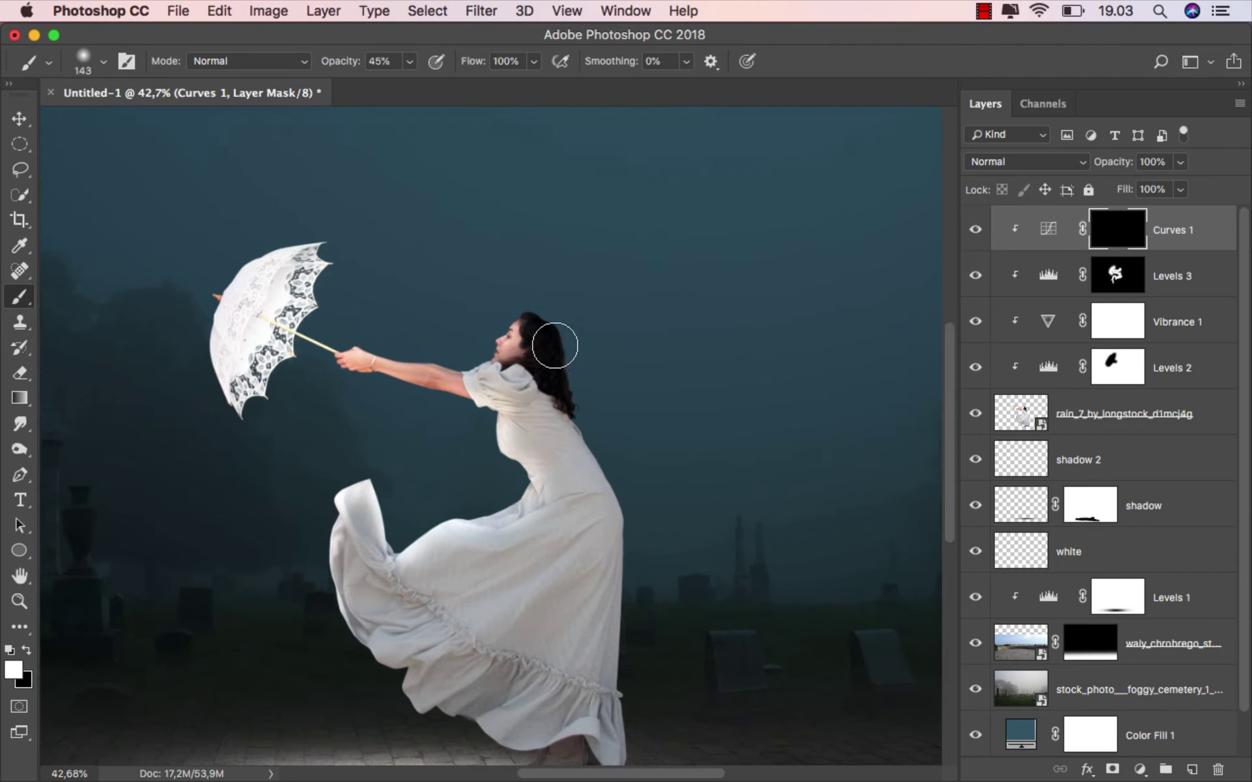
{"action": "mouse_move", "coordinate": [562, 339]}
{"action": "left_mouse_down"}
{"action": "mouse_move", "coordinate": [630, 516]}
{"action": "mouse_move", "coordinate": [682, 592]}
{"action": "left_mouse_up"}
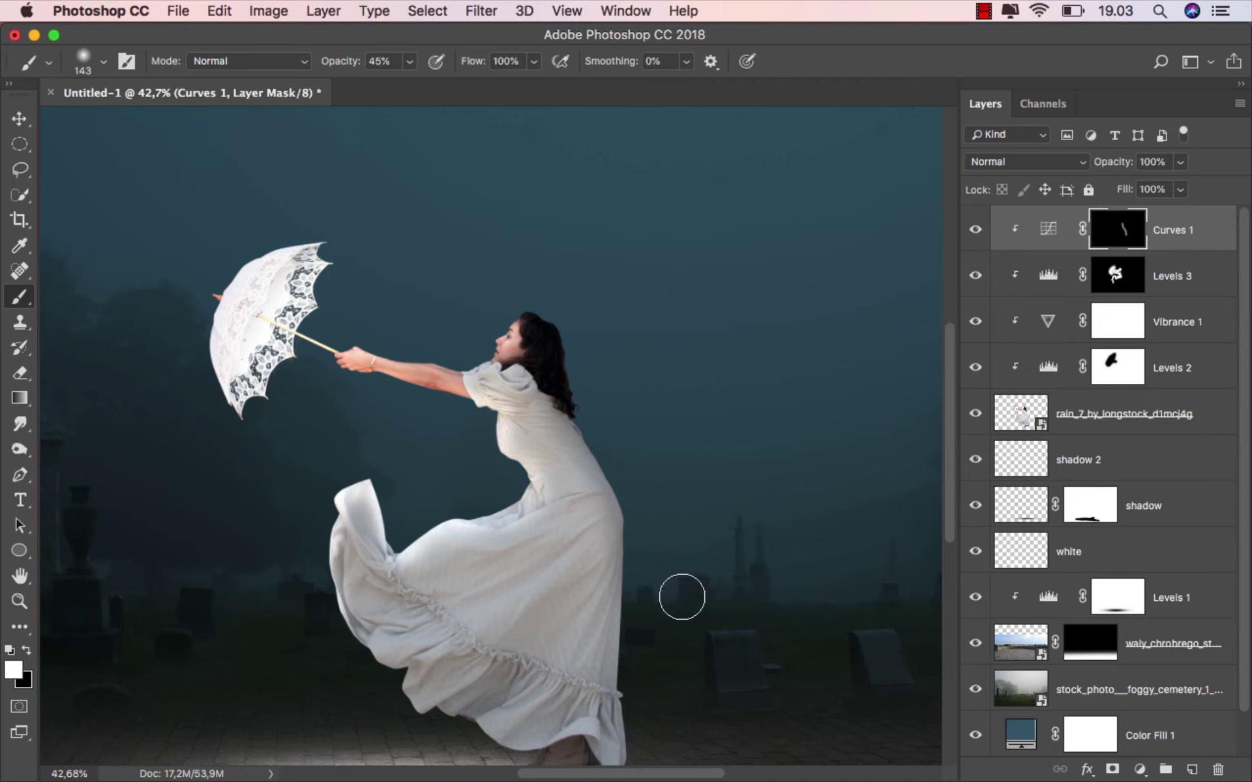
- Darken the skirt ruffle, right side and lower hem of the dress, then toggle Curves 1 to compare
{"action": "scroll", "coordinate": [682, 593], "scroll_direction": "down", "scroll_amount": 2}
{"action": "mouse_move", "coordinate": [662, 461]}
{"action": "left_mouse_down"}
{"action": "mouse_move", "coordinate": [685, 467]}
{"action": "mouse_move", "coordinate": [624, 702]}
{"action": "left_mouse_up"}
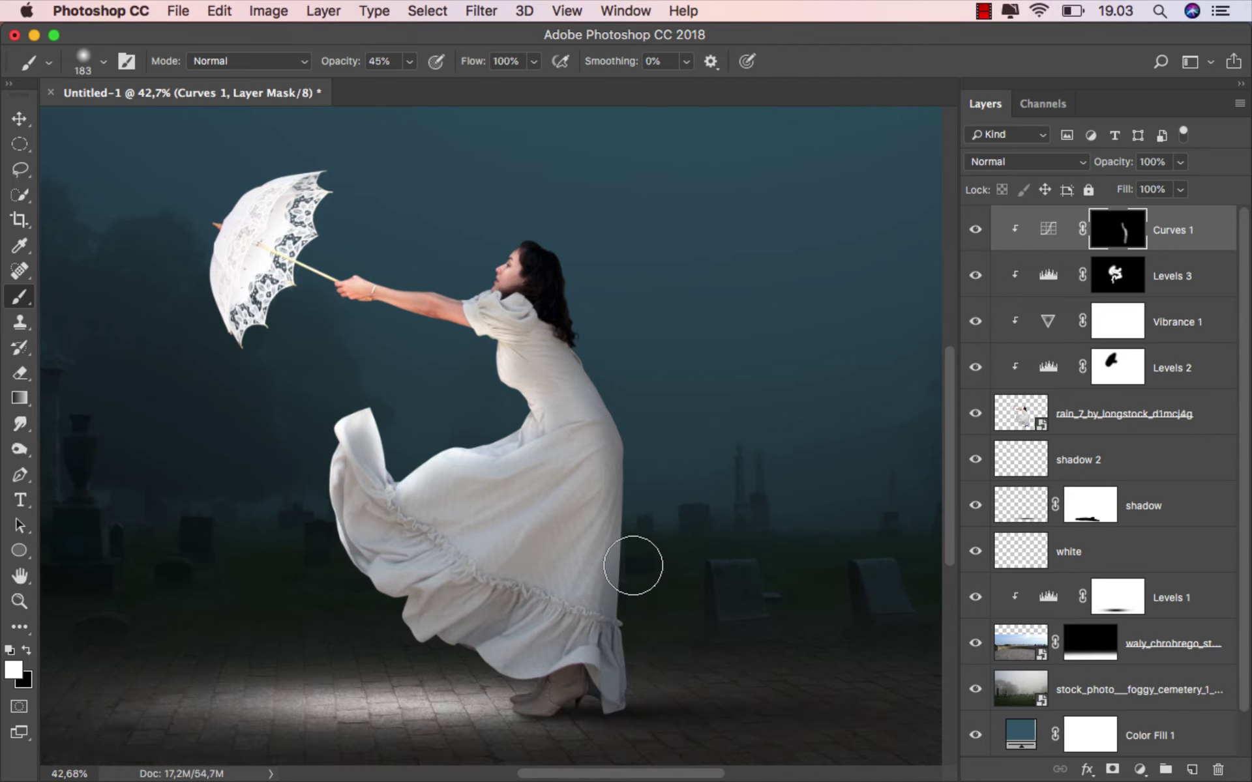
{"action": "left_click_drag", "start_coordinate": [645, 456], "coordinate": [536, 600]}
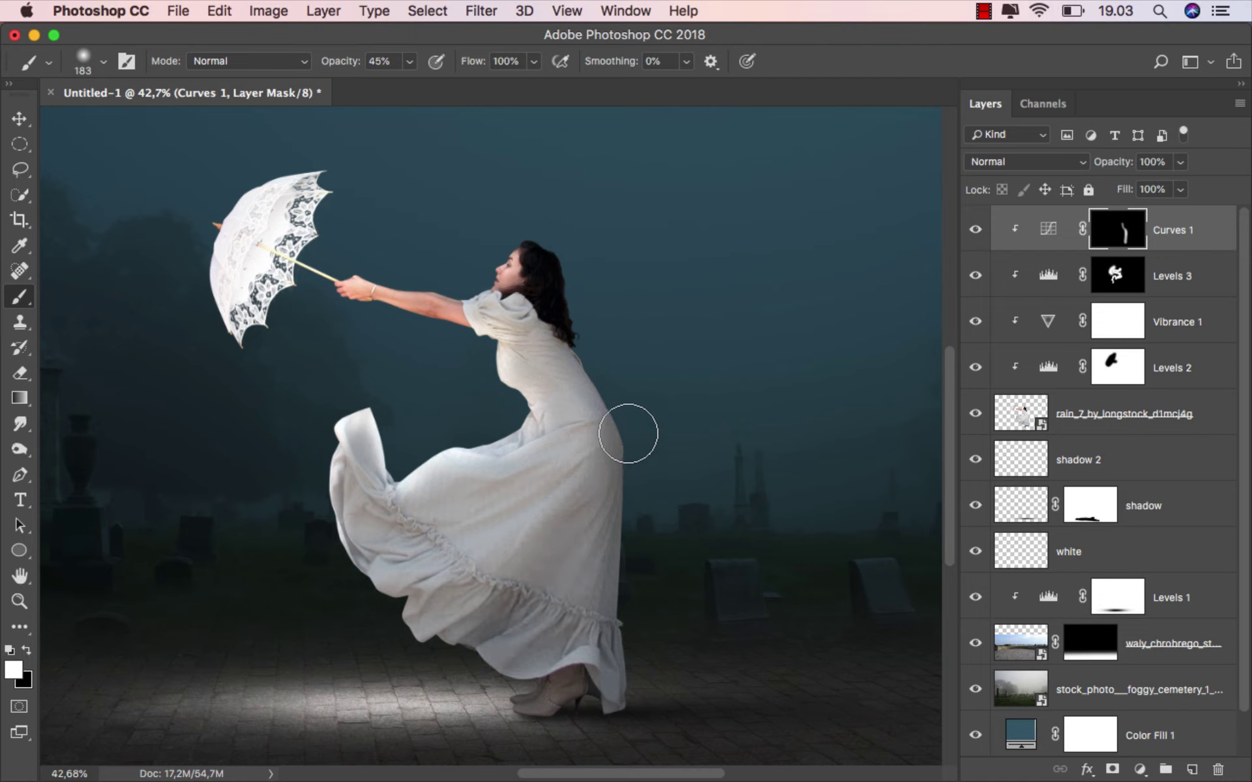
{"action": "left_click_drag", "start_coordinate": [611, 388], "coordinate": [428, 588]}
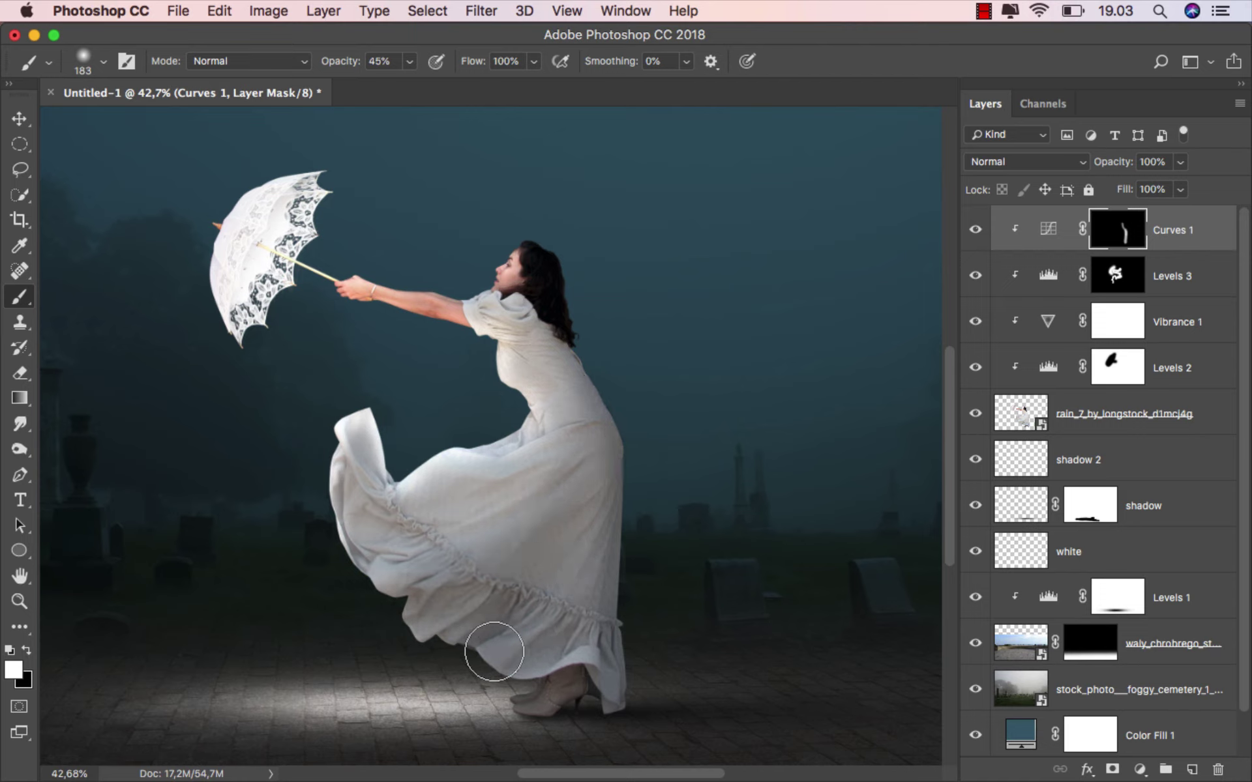
{"action": "left_click_drag", "start_coordinate": [611, 553], "coordinate": [618, 678]}
{"action": "left_click_drag", "start_coordinate": [638, 470], "coordinate": [581, 319]}
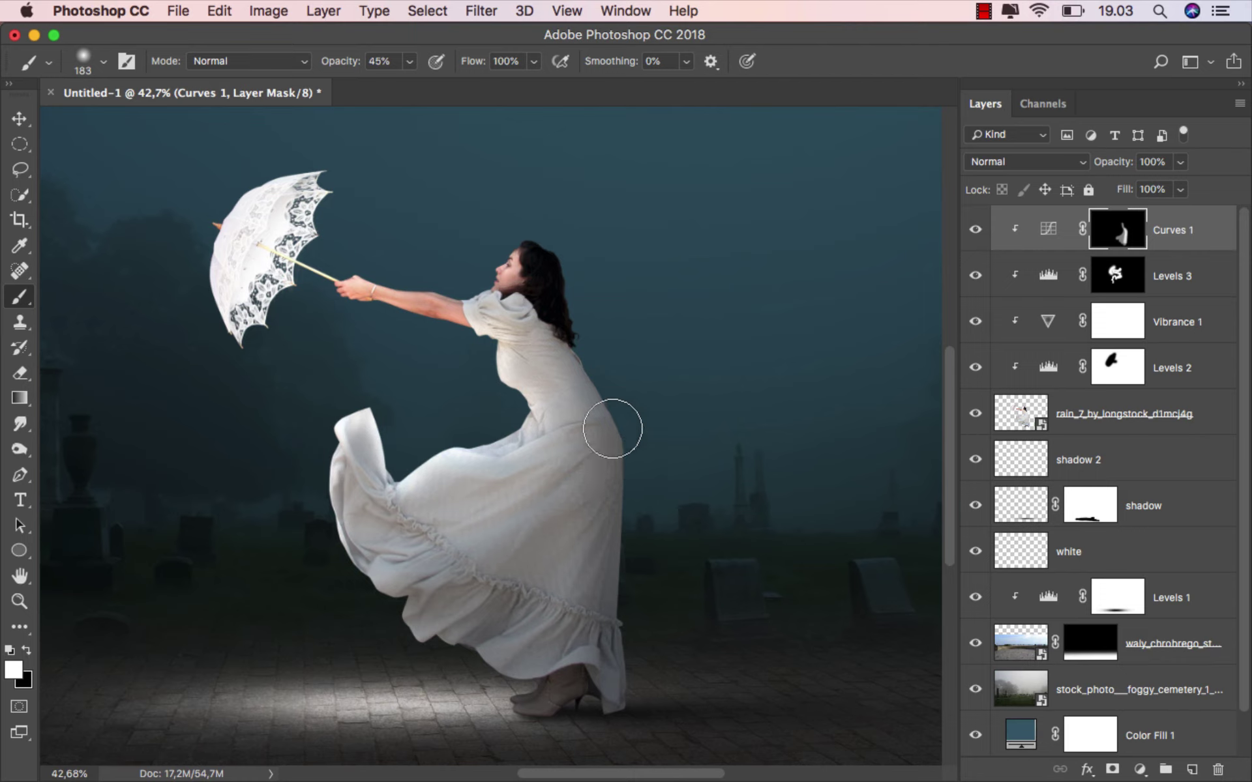
{"action": "left_click_drag", "start_coordinate": [635, 476], "coordinate": [658, 476]}
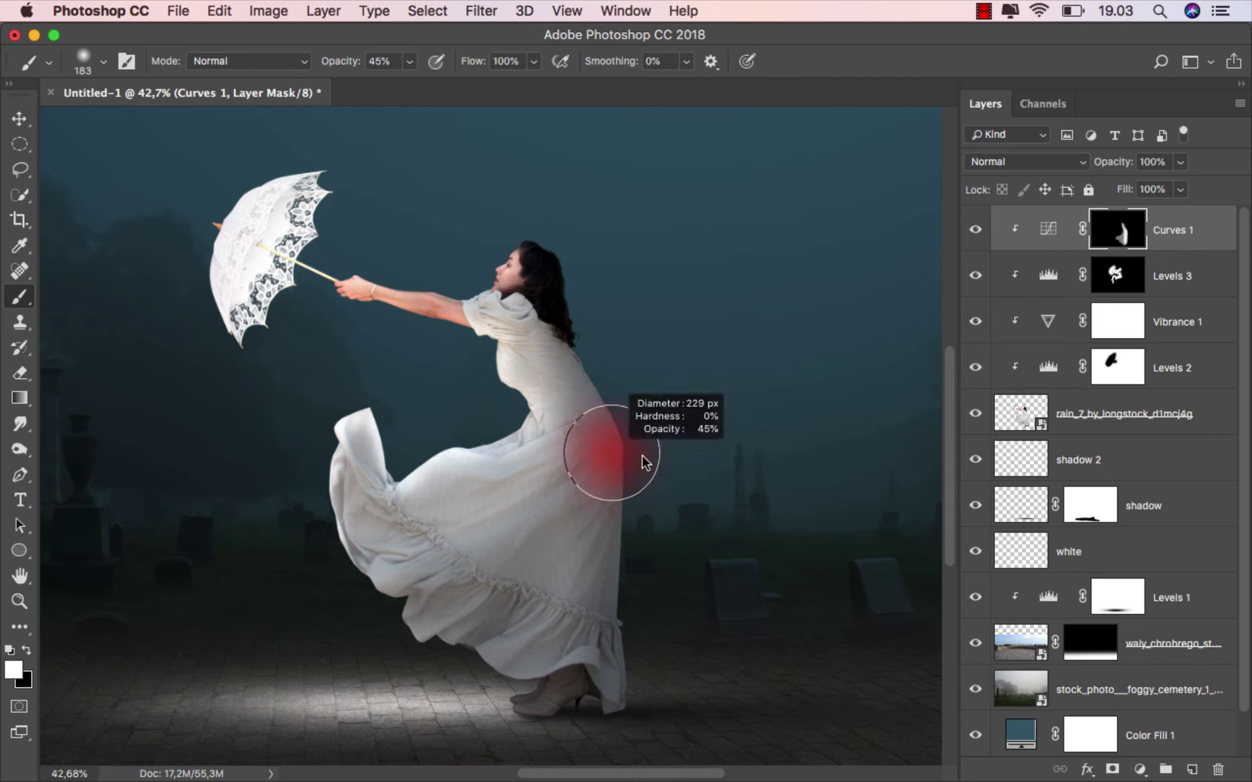
{"action": "mouse_move", "coordinate": [589, 563]}
{"action": "left_mouse_down"}
{"action": "mouse_move", "coordinate": [559, 600]}
{"action": "mouse_move", "coordinate": [497, 623]}
{"action": "mouse_move", "coordinate": [447, 604]}
{"action": "mouse_move", "coordinate": [472, 530]}
{"action": "mouse_move", "coordinate": [615, 495]}
{"action": "mouse_move", "coordinate": [385, 559]}
{"action": "mouse_move", "coordinate": [470, 620]}
{"action": "mouse_move", "coordinate": [598, 619]}
{"action": "left_mouse_up"}
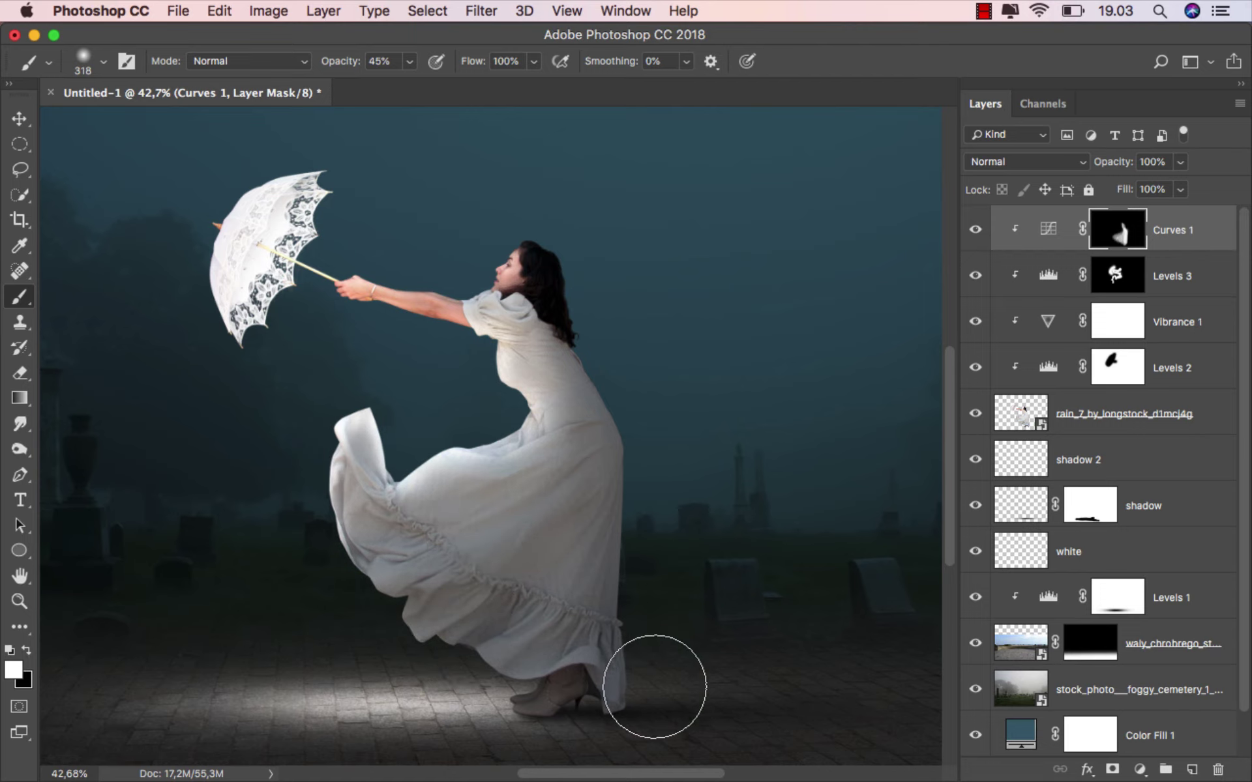
{"action": "scroll", "coordinate": [684, 391], "scroll_direction": "down", "scroll_amount": 1}
{"action": "scroll", "coordinate": [684, 391], "scroll_direction": "down", "scroll_amount": 2}
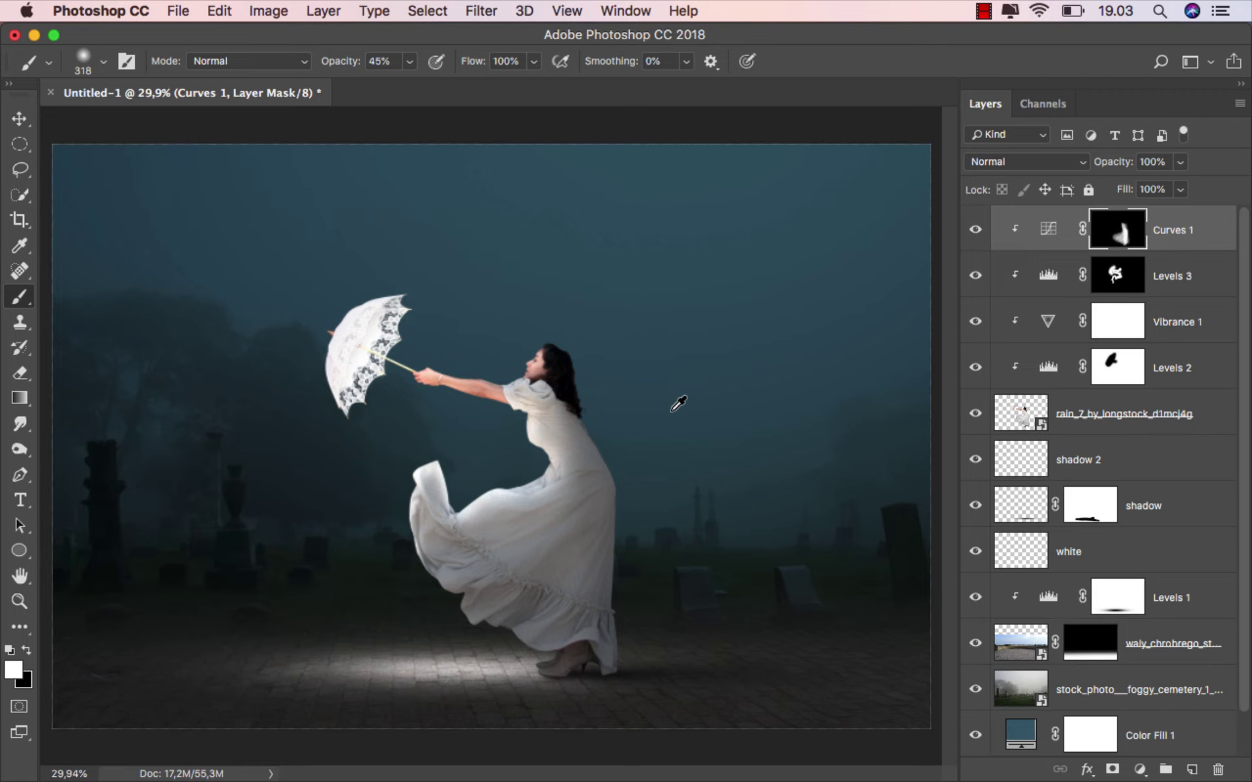
{"action": "left_click", "coordinate": [974, 231]}
- Add a new layer named 'black' above Curves 1, clipped to the woman, in Soft Light blend mode
{"action": "left_click", "coordinate": [1195, 236]}
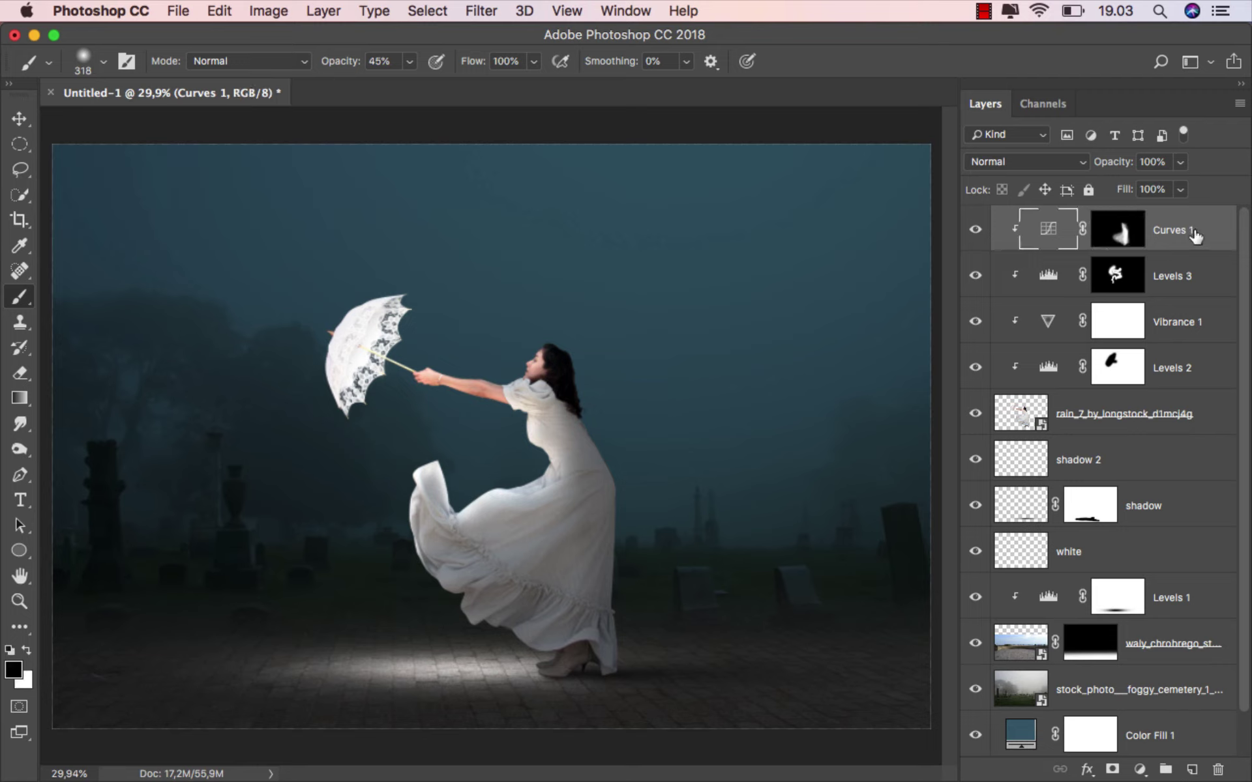
{"action": "left_click", "coordinate": [1191, 769]}
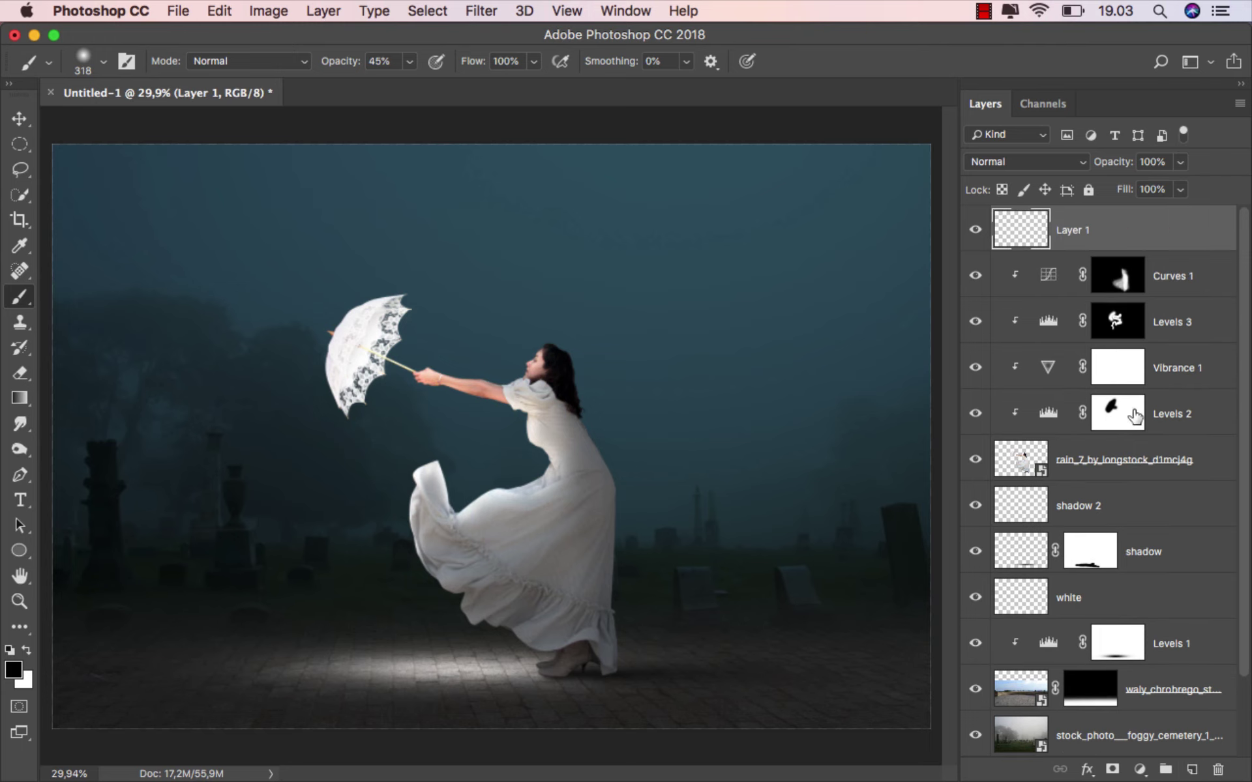
{"action": "right_click", "coordinate": [1111, 247]}
{"action": "left_click", "coordinate": [1008, 562]}
{"action": "type", "text": "black"}
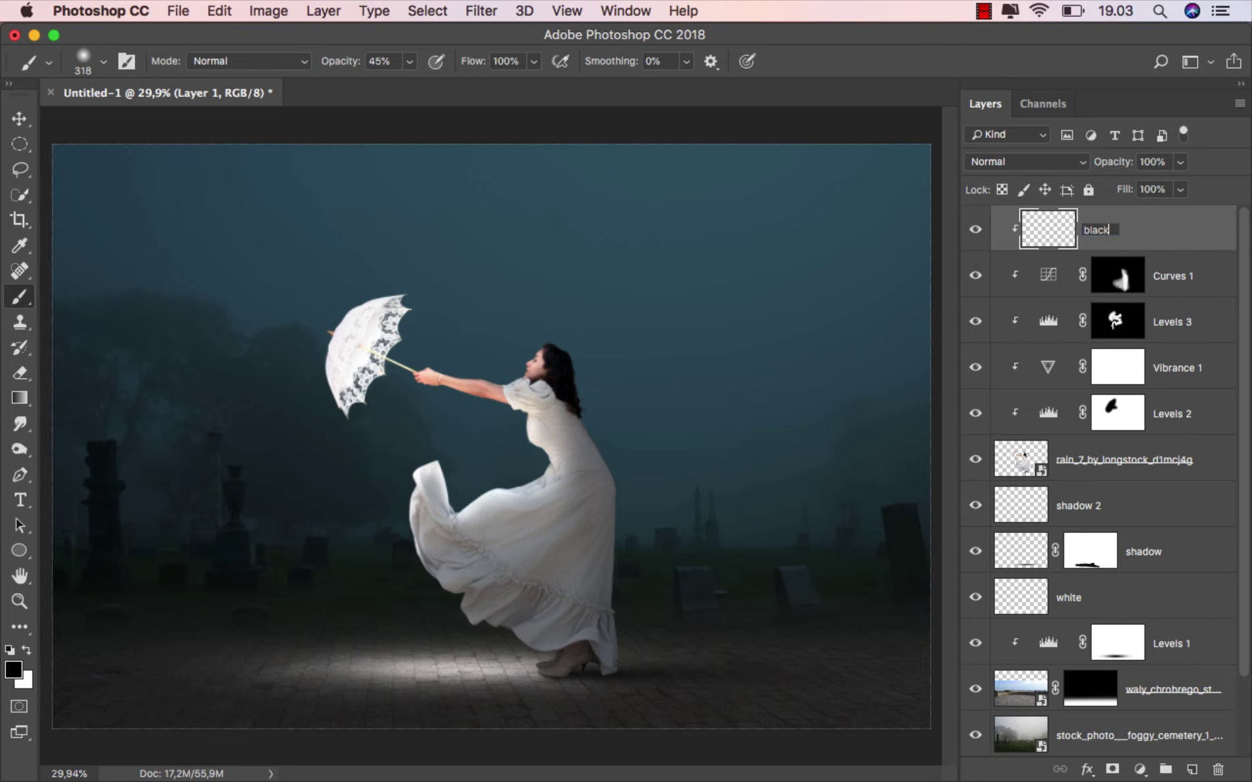
{"action": "key", "text": "Return"}
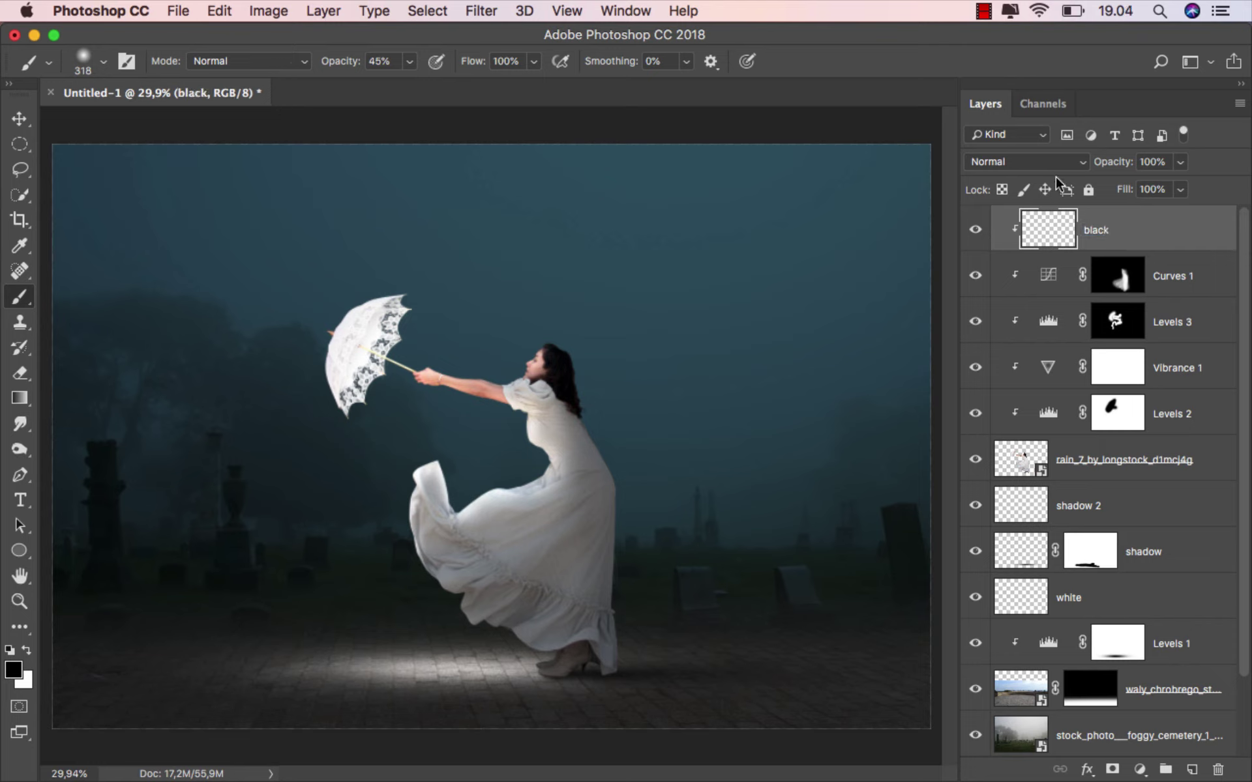
{"action": "left_click", "coordinate": [1043, 169]}
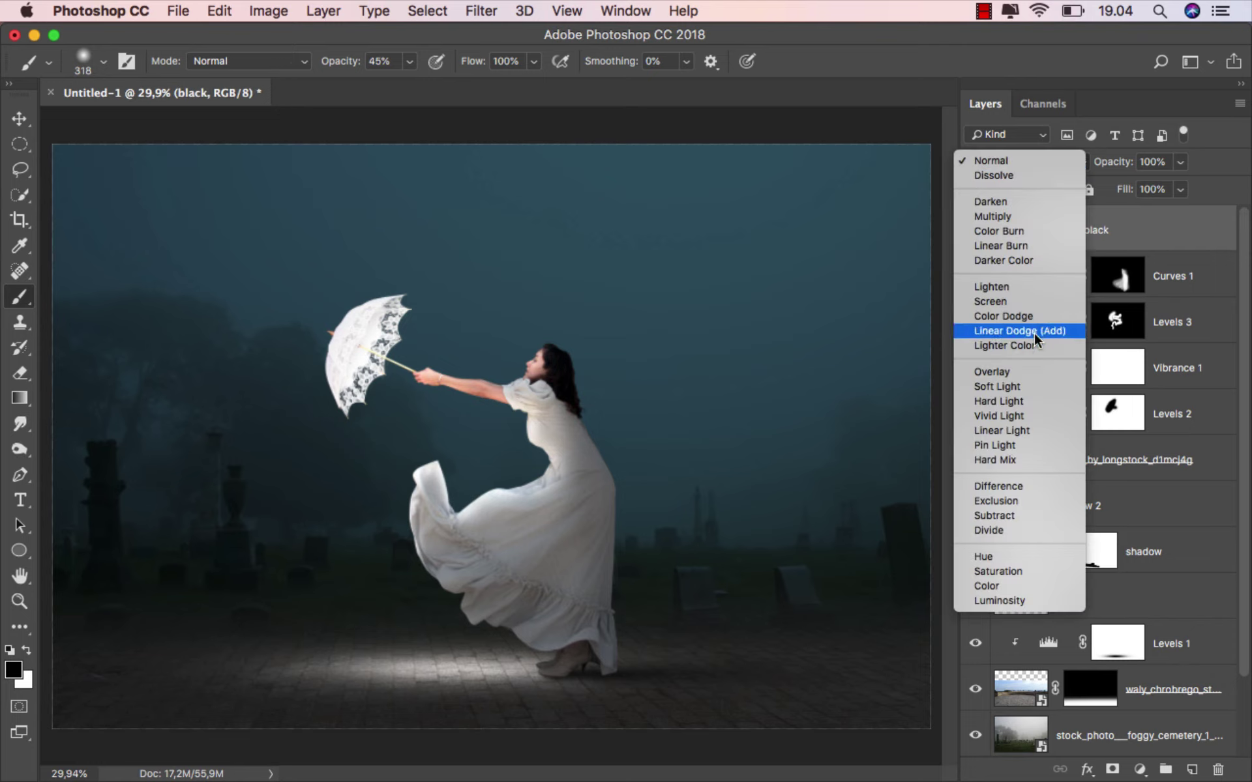
{"action": "left_click", "coordinate": [1033, 383]}
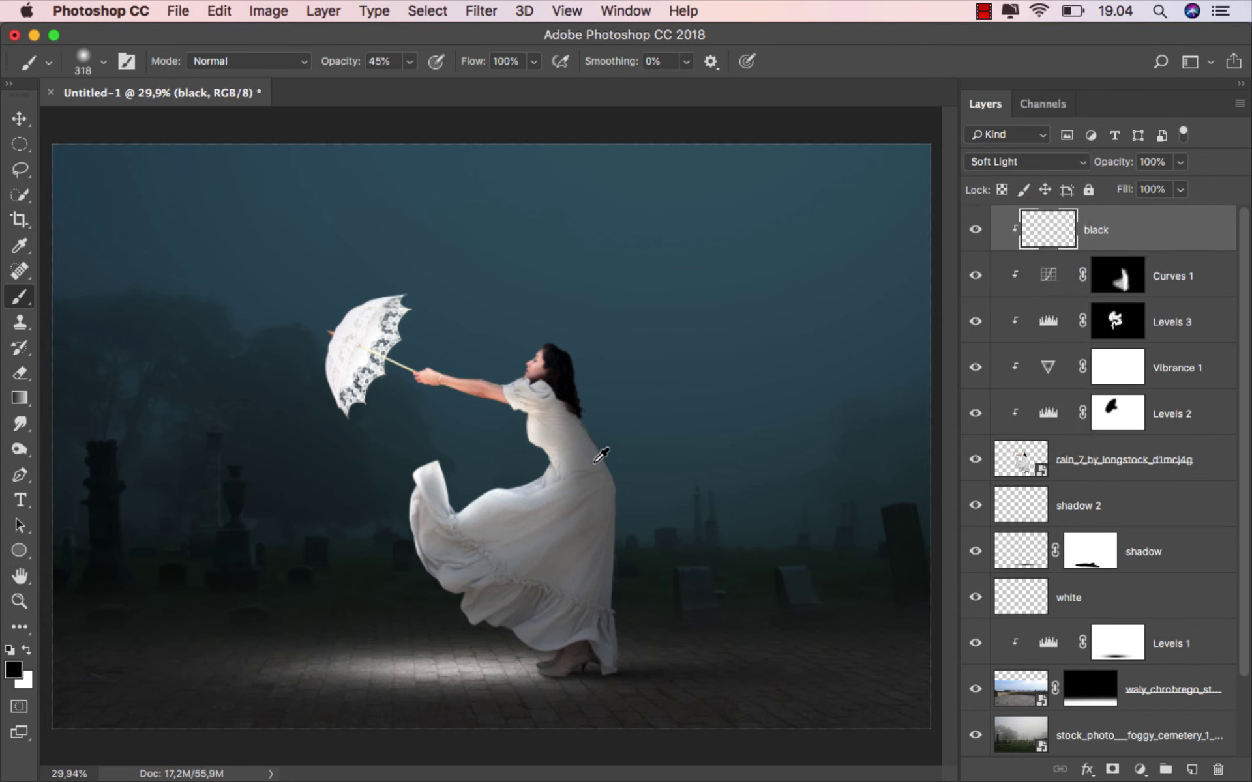
{"action": "scroll", "coordinate": [606, 450], "scroll_direction": "up", "scroll_amount": 3}
- Shade the dress's right edge toward the feet and the skirt ruffle with a 12% opacity black brush
{"action": "left_click_drag", "start_coordinate": [609, 363], "coordinate": [587, 363]}
{"action": "scroll", "coordinate": [612, 368], "scroll_direction": "up", "scroll_amount": 1}
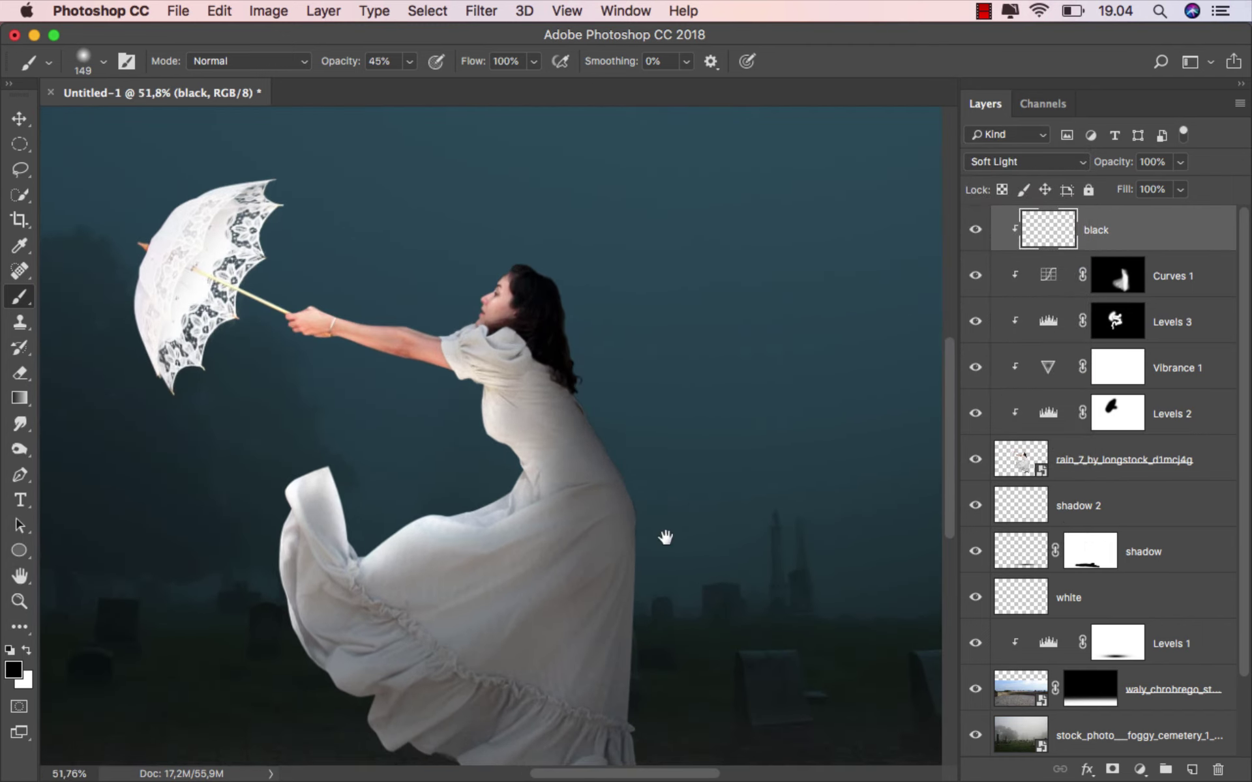
{"action": "left_click_drag", "start_coordinate": [665, 530], "coordinate": [635, 351]}
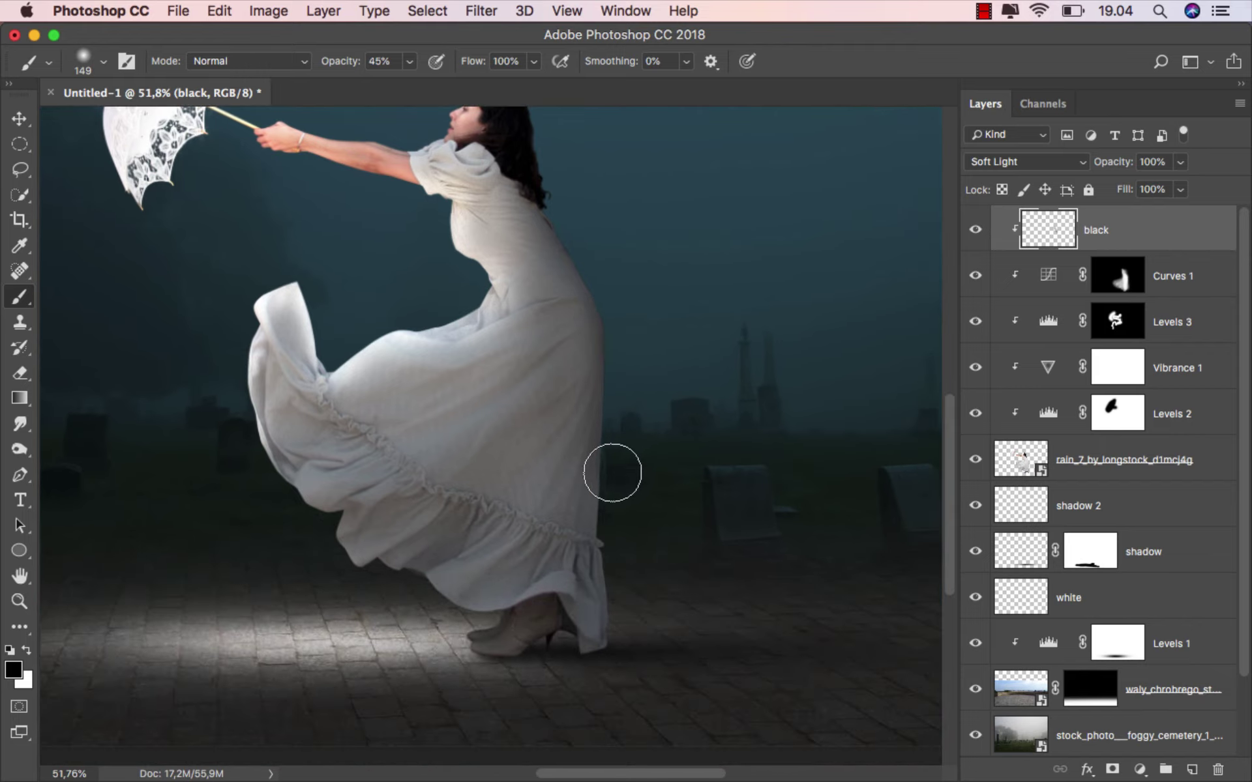
{"action": "mouse_move", "coordinate": [607, 539]}
{"action": "left_mouse_down"}
{"action": "mouse_move", "coordinate": [610, 649]}
{"action": "mouse_move", "coordinate": [593, 652]}
{"action": "left_mouse_up"}
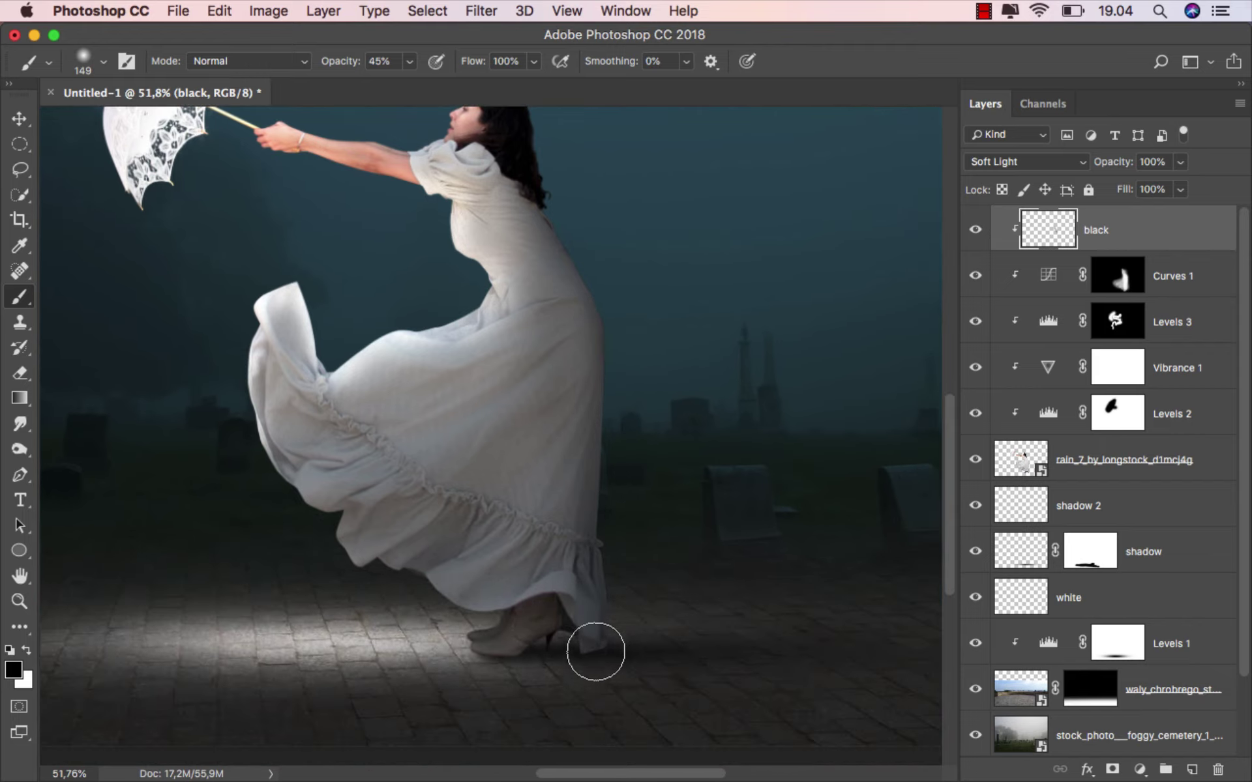
{"action": "scroll", "coordinate": [740, 558], "scroll_direction": "down", "scroll_amount": 1}
{"action": "left_click", "coordinate": [409, 62]}
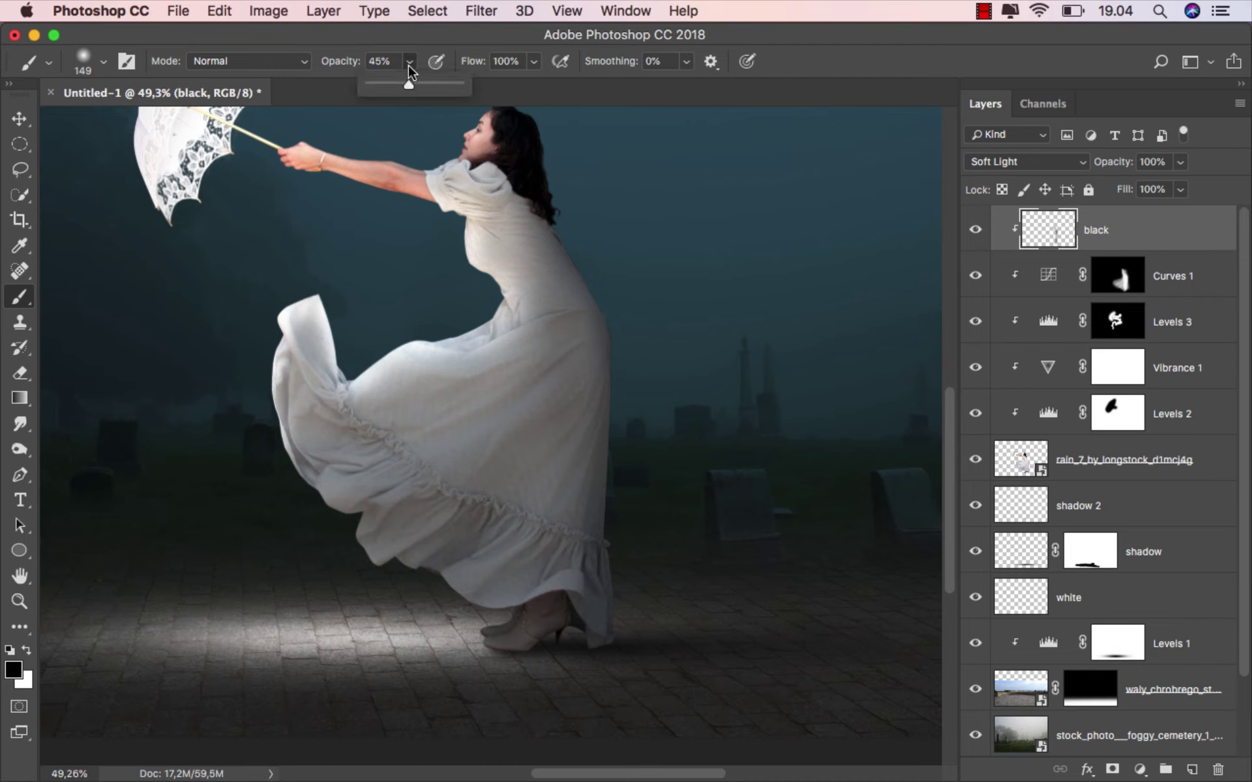
{"action": "left_click_drag", "start_coordinate": [591, 411], "coordinate": [630, 410]}
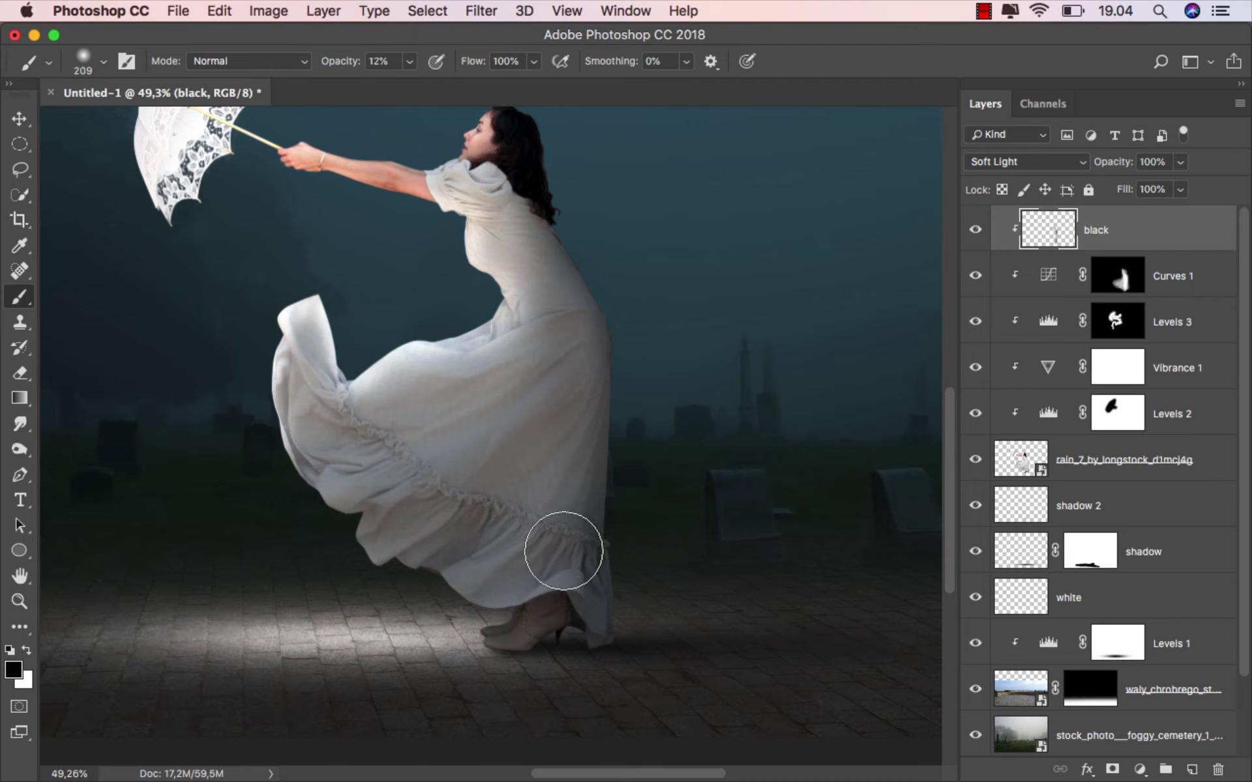
{"action": "left_click_drag", "start_coordinate": [400, 475], "coordinate": [339, 424]}
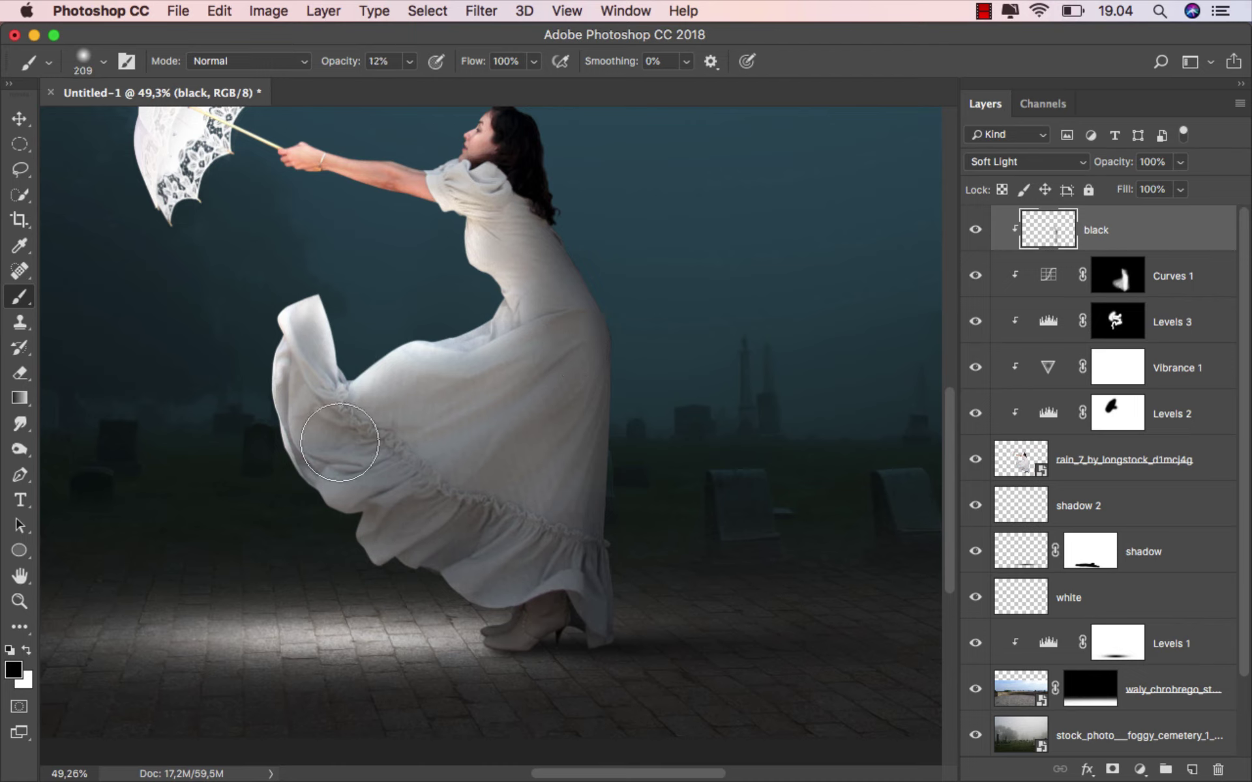
{"action": "left_click_drag", "start_coordinate": [564, 509], "coordinate": [618, 509]}
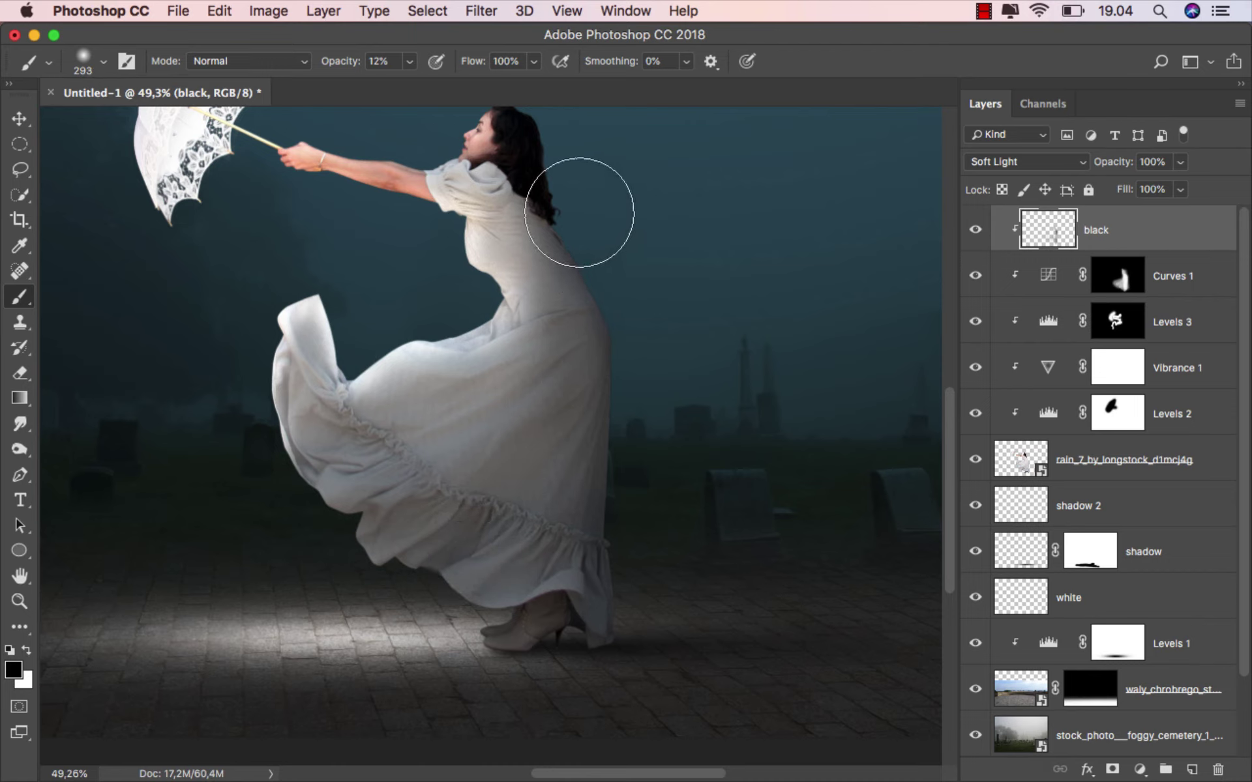
- Reduce the black Soft Light layer's fill to 45%, toggling it to compare
{"action": "scroll", "coordinate": [746, 590], "scroll_direction": "down", "scroll_amount": 5}
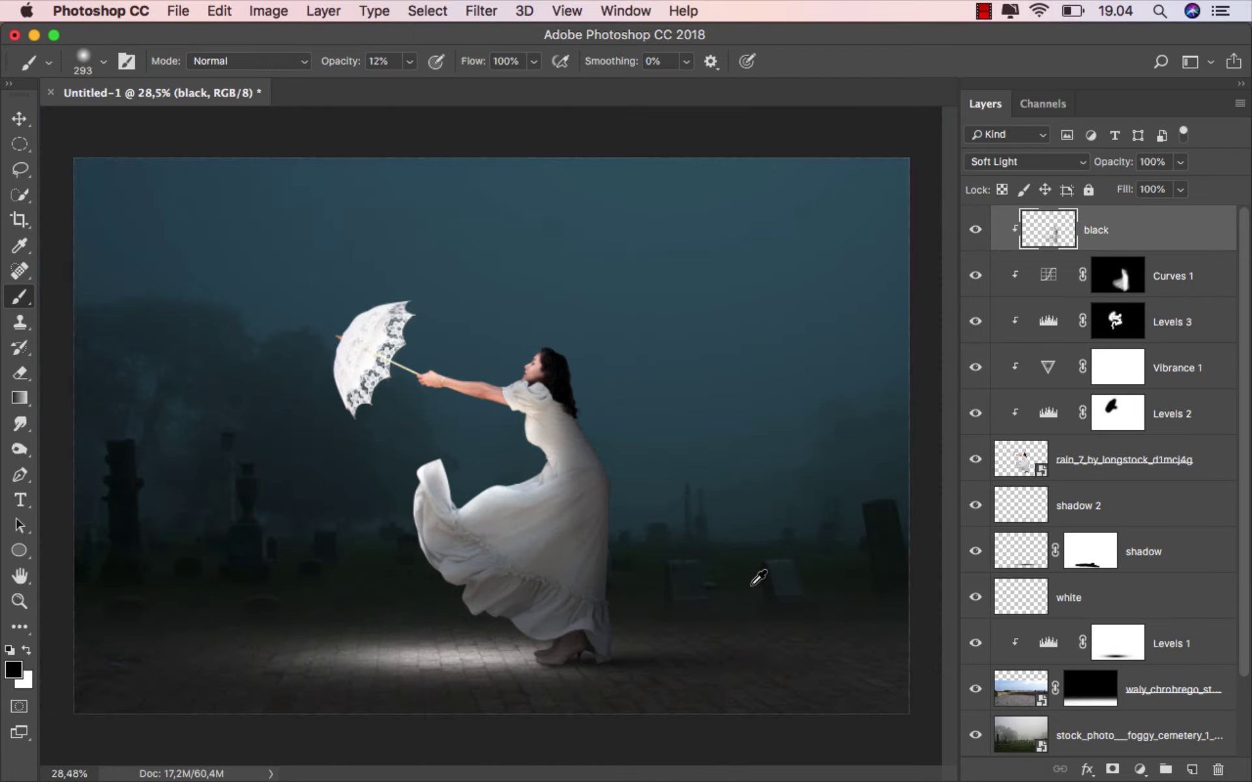
{"action": "scroll", "coordinate": [672, 547], "scroll_direction": "up", "scroll_amount": 1}
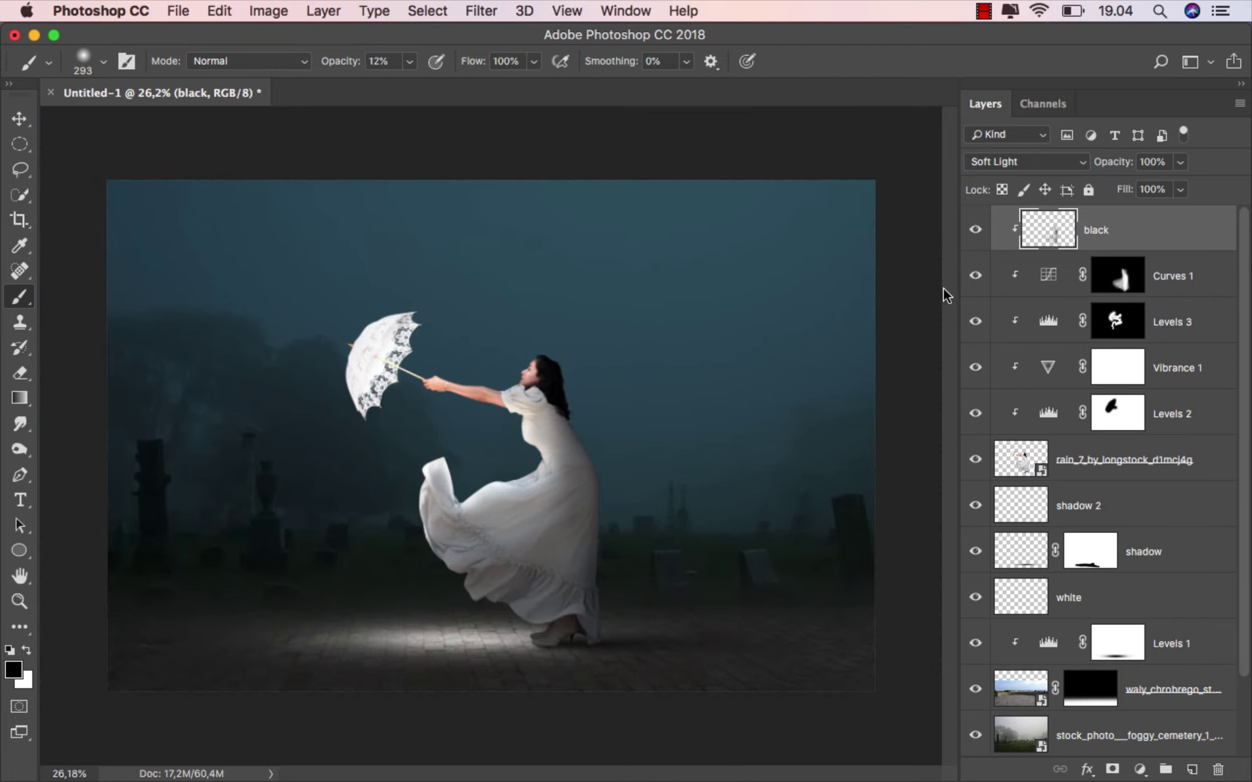
{"action": "left_click", "coordinate": [976, 230]}
{"action": "left_click", "coordinate": [1182, 190]}
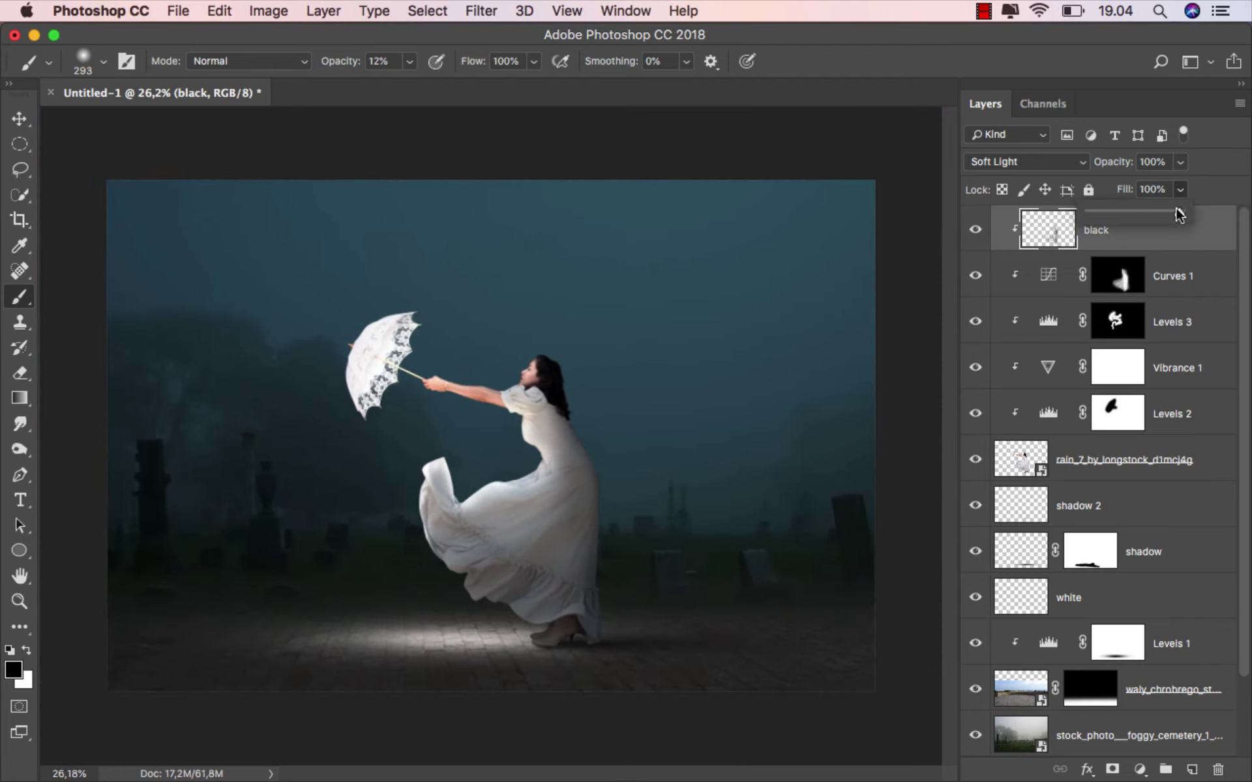
{"action": "left_click_drag", "start_coordinate": [1133, 213], "coordinate": [1131, 213]}
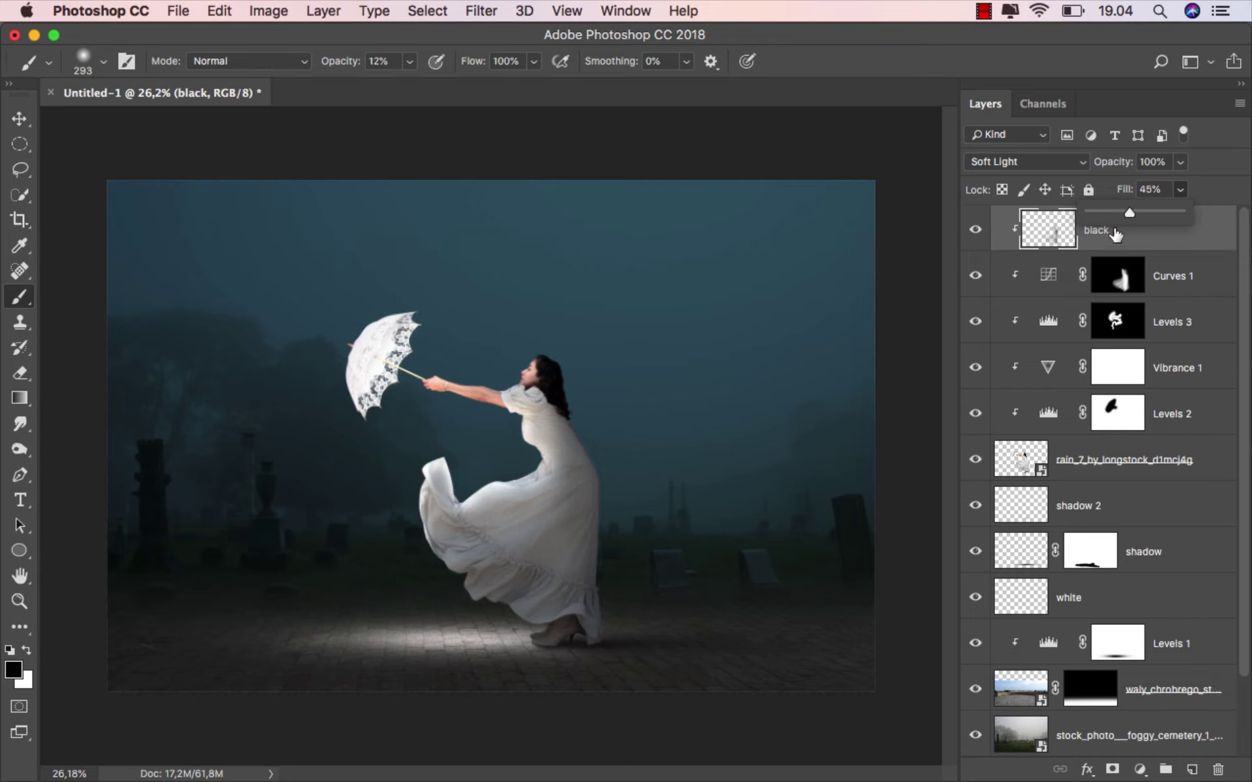
{"action": "left_click", "coordinate": [976, 229]}
- Nudge the white light layer and Levels 1 mask down so the light pool sits under her feet
{"action": "scroll", "coordinate": [822, 369], "scroll_direction": "up", "scroll_amount": 3}
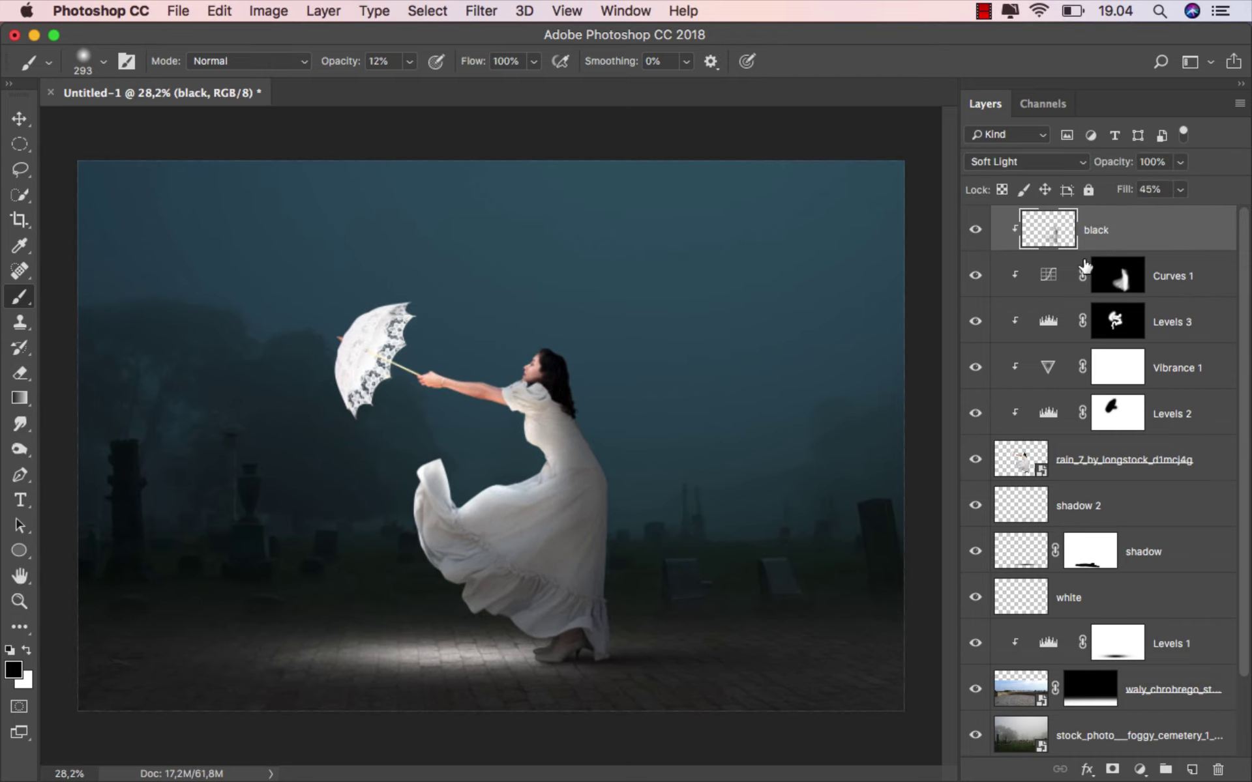
{"action": "key", "text": "x"}
{"action": "key", "text": "v"}
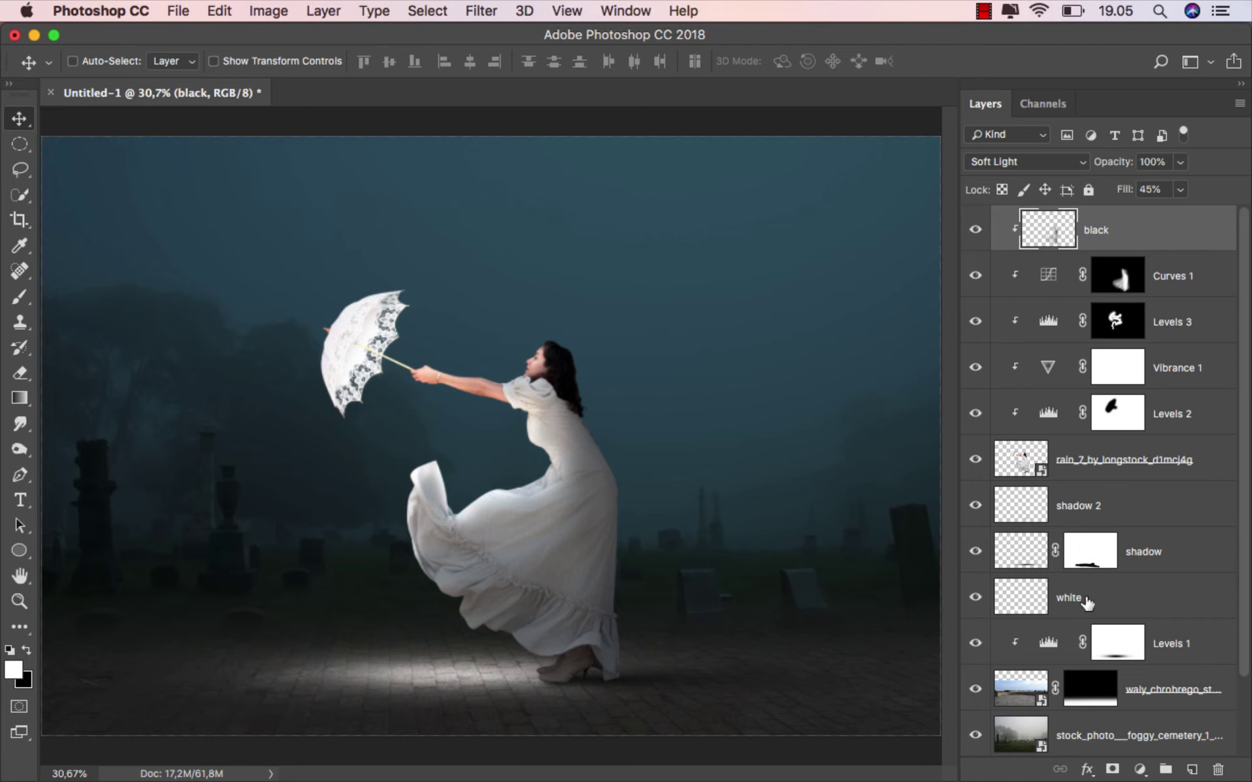
{"action": "left_click", "coordinate": [1085, 602]}
{"action": "left_click_drag", "start_coordinate": [481, 686], "coordinate": [483, 691]}
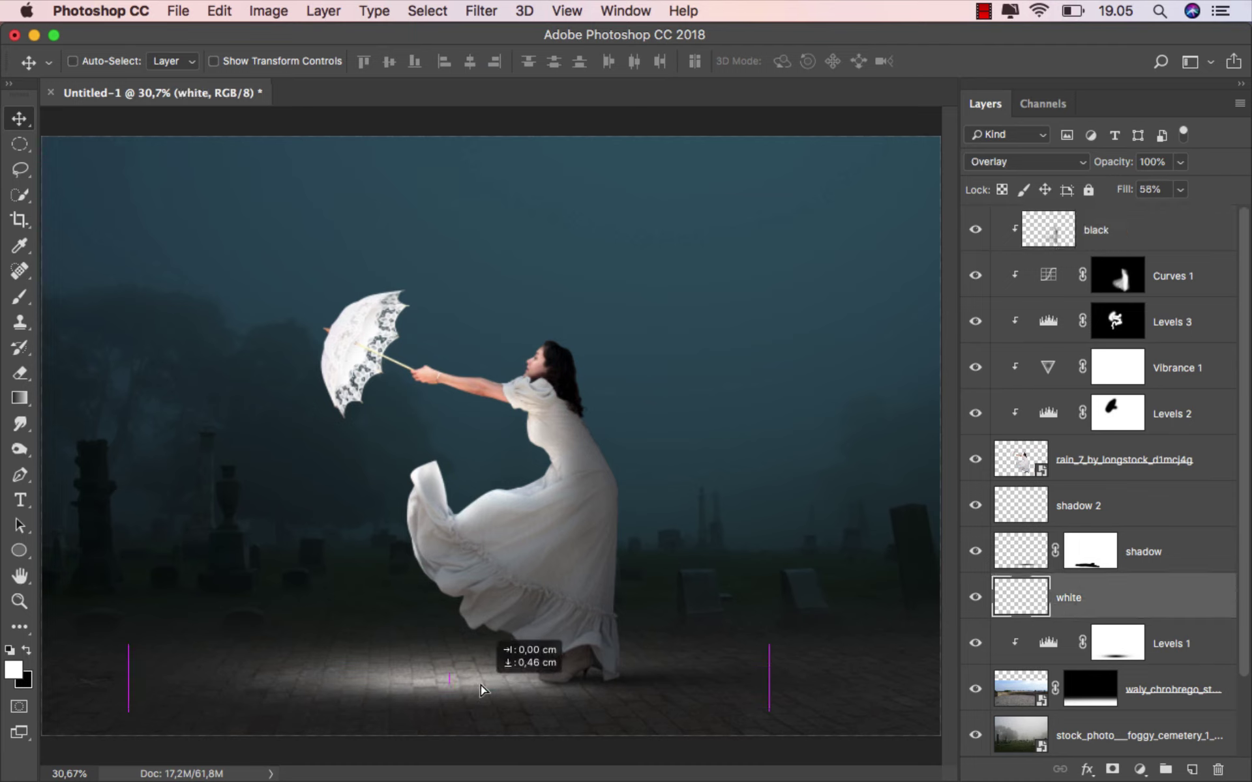
{"action": "left_click", "coordinate": [1113, 644]}
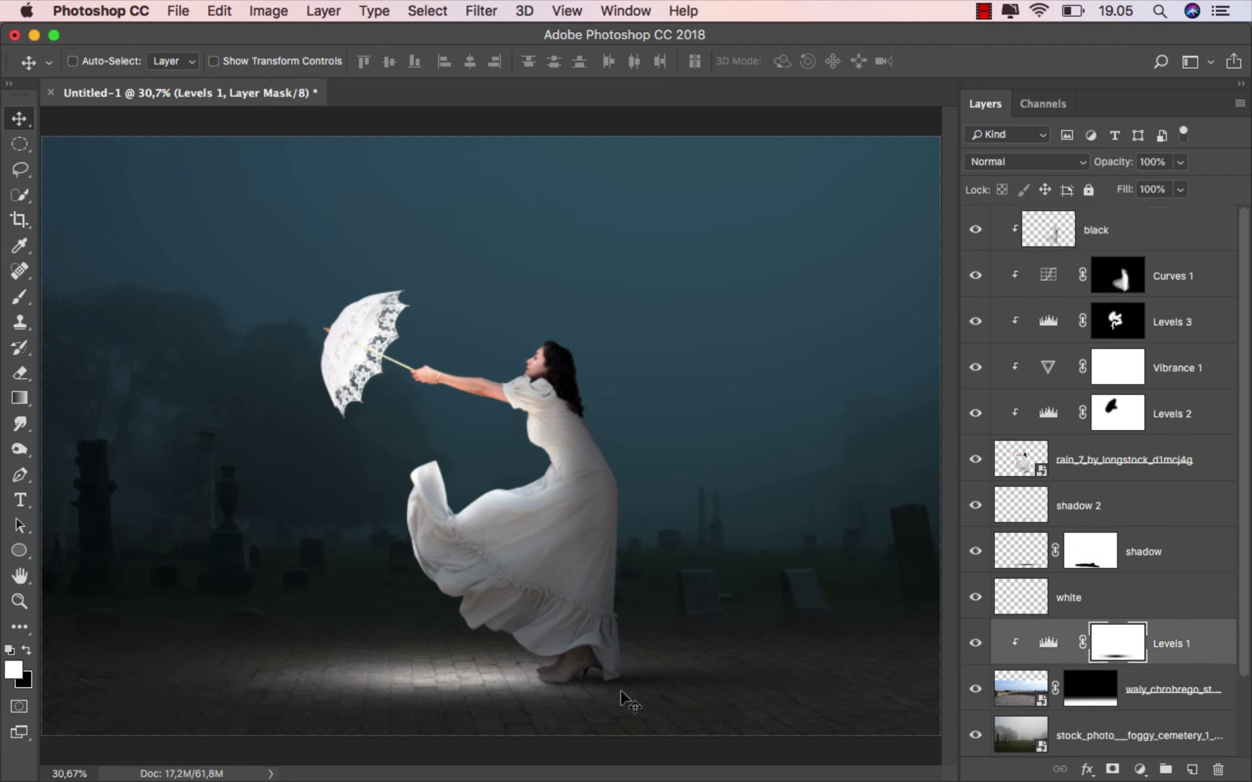
{"action": "mouse_move", "coordinate": [465, 668]}
{"action": "left_mouse_down"}
{"action": "mouse_move", "coordinate": [442, 670]}
{"action": "mouse_move", "coordinate": [530, 662]}
{"action": "left_mouse_up"}
{"action": "scroll", "coordinate": [613, 654], "scroll_direction": "down", "scroll_amount": 1}
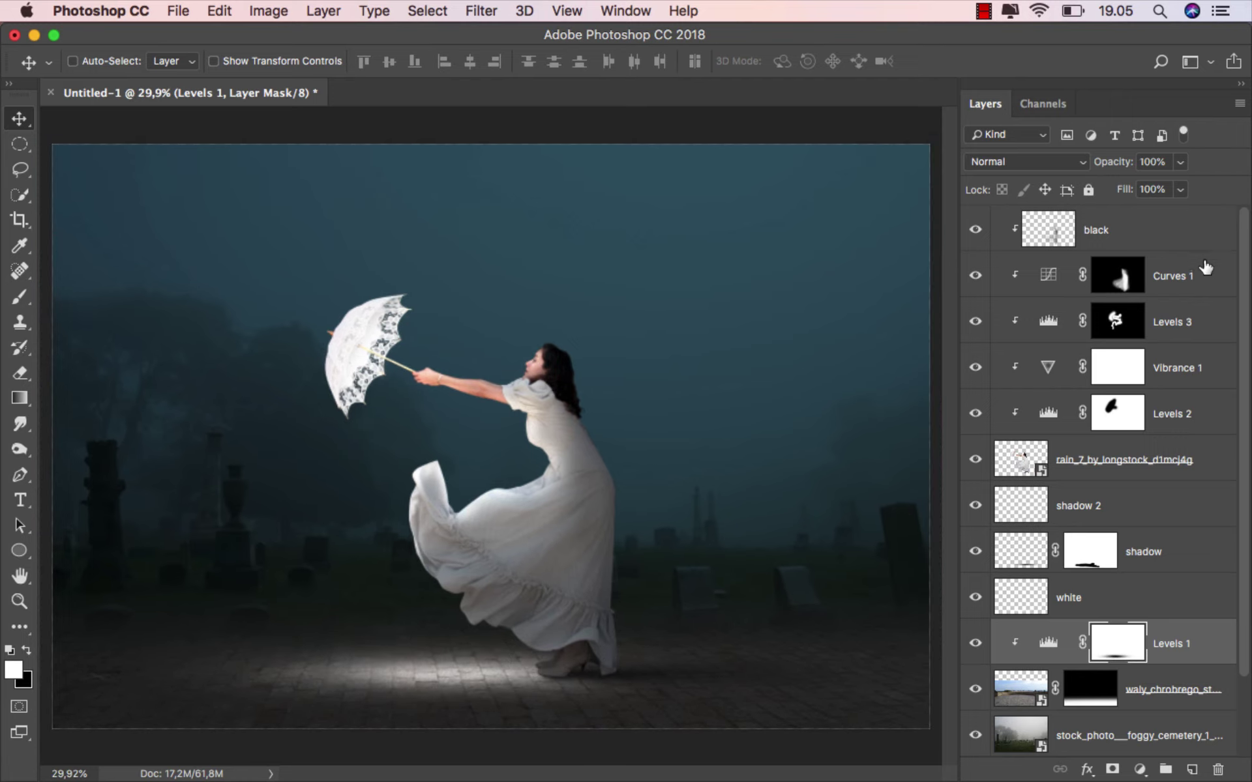
{"action": "left_click", "coordinate": [1118, 226]}
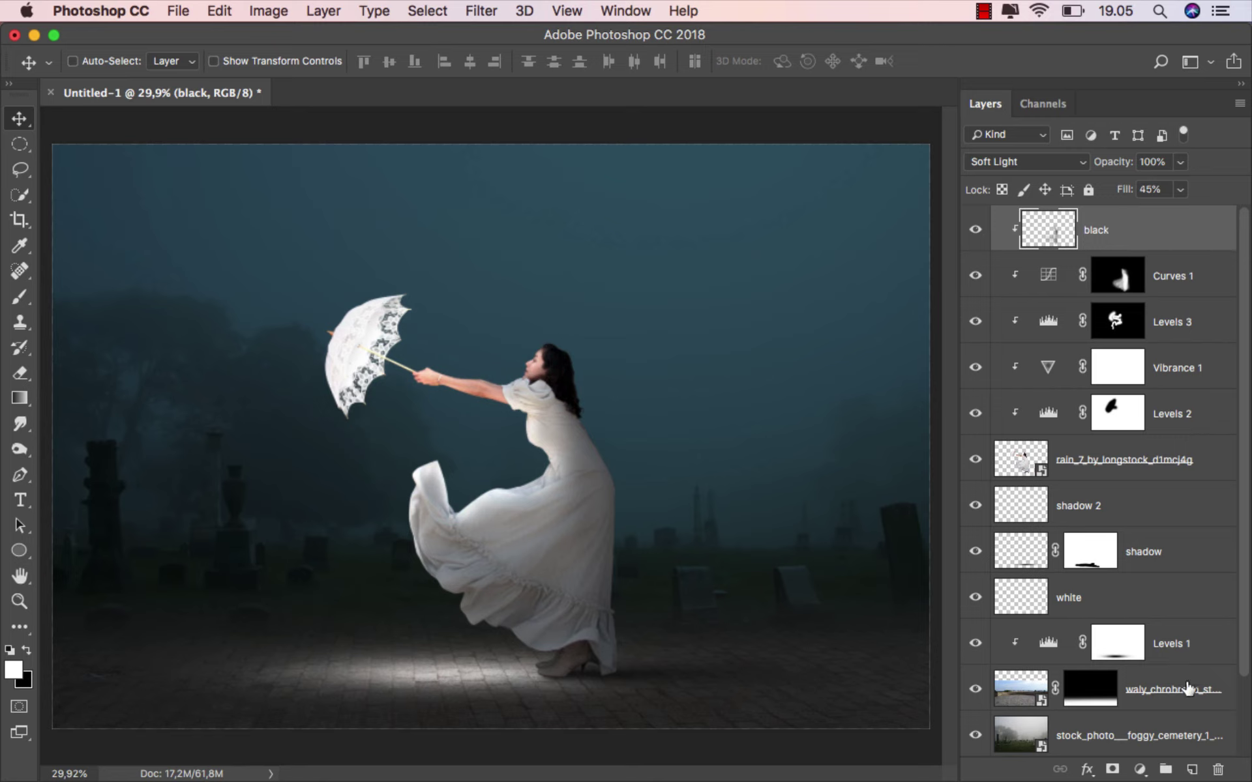
- Add a new empty layer above black named 'line glow'
{"action": "left_click", "coordinate": [1193, 770]}
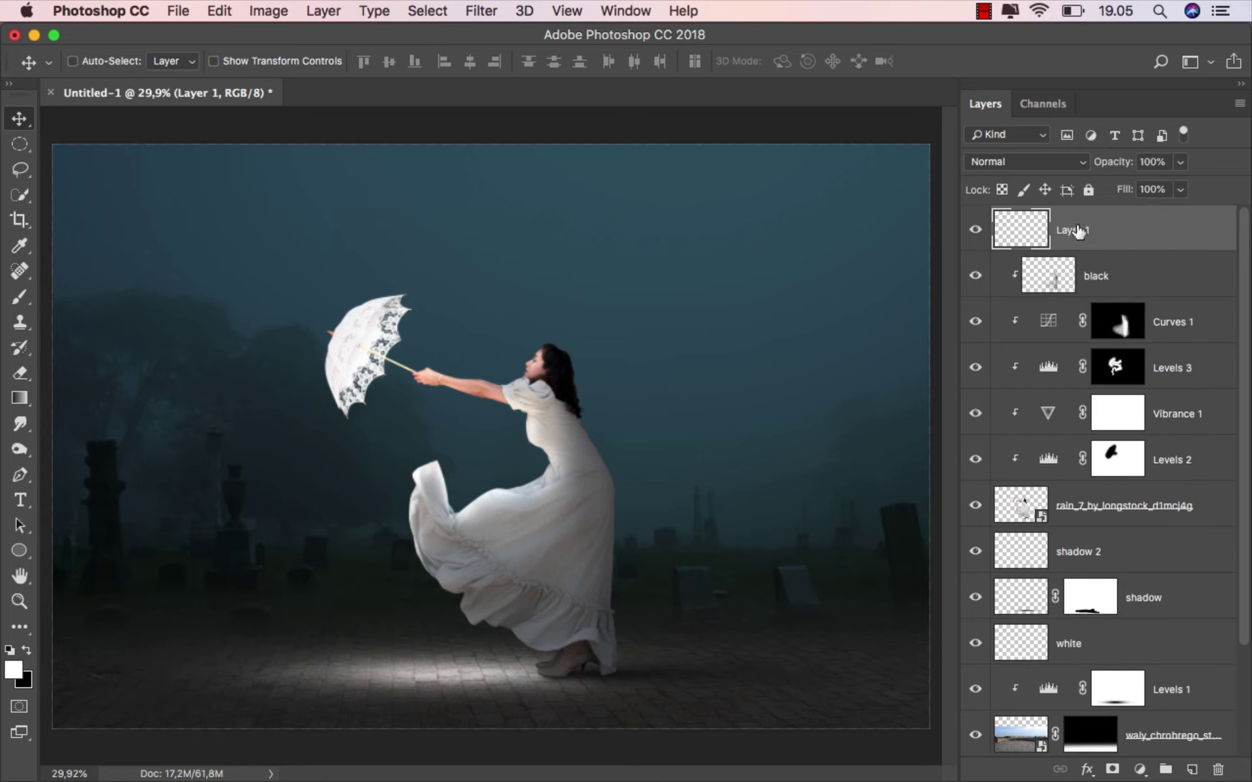
{"action": "key", "text": "BackSpace"}
{"action": "type", "text": "w"}
{"action": "key", "text": "Return"}
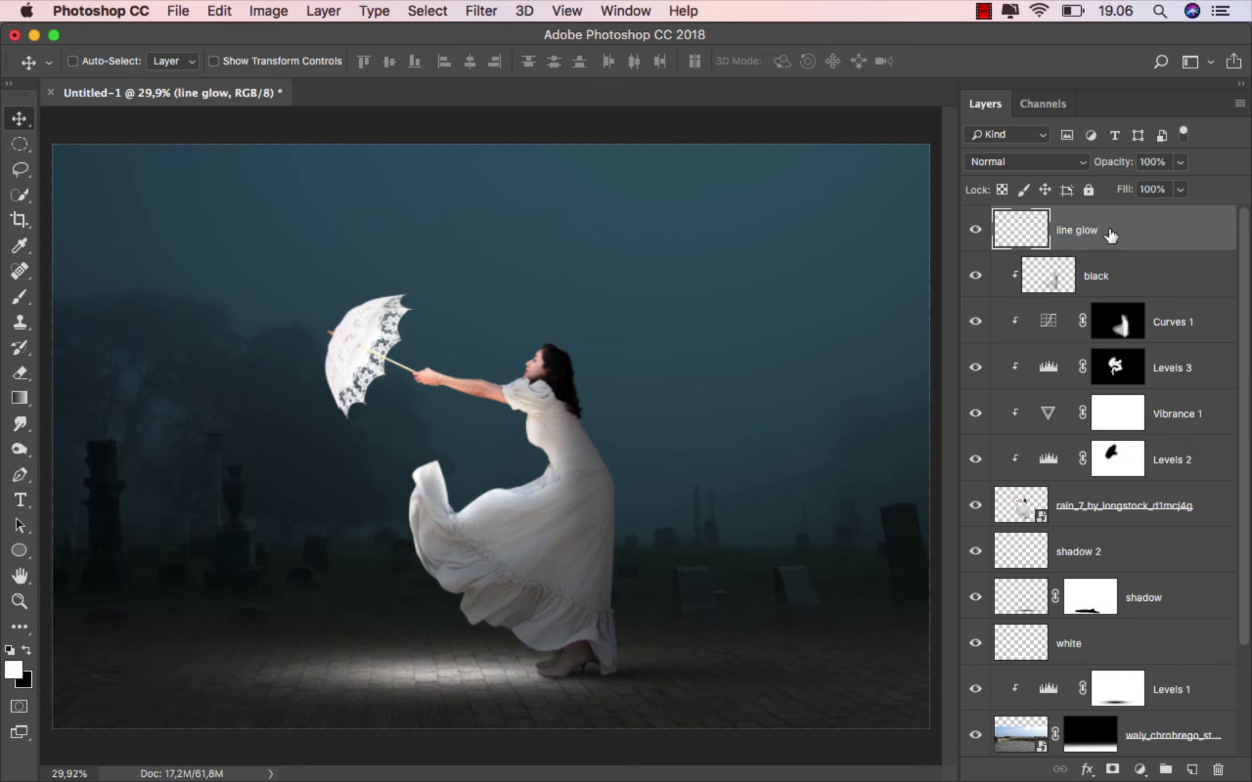
- Set the Brush Tool to a 6 px hard round tip
{"action": "left_click_drag", "start_coordinate": [20, 297], "coordinate": [61, 298]}
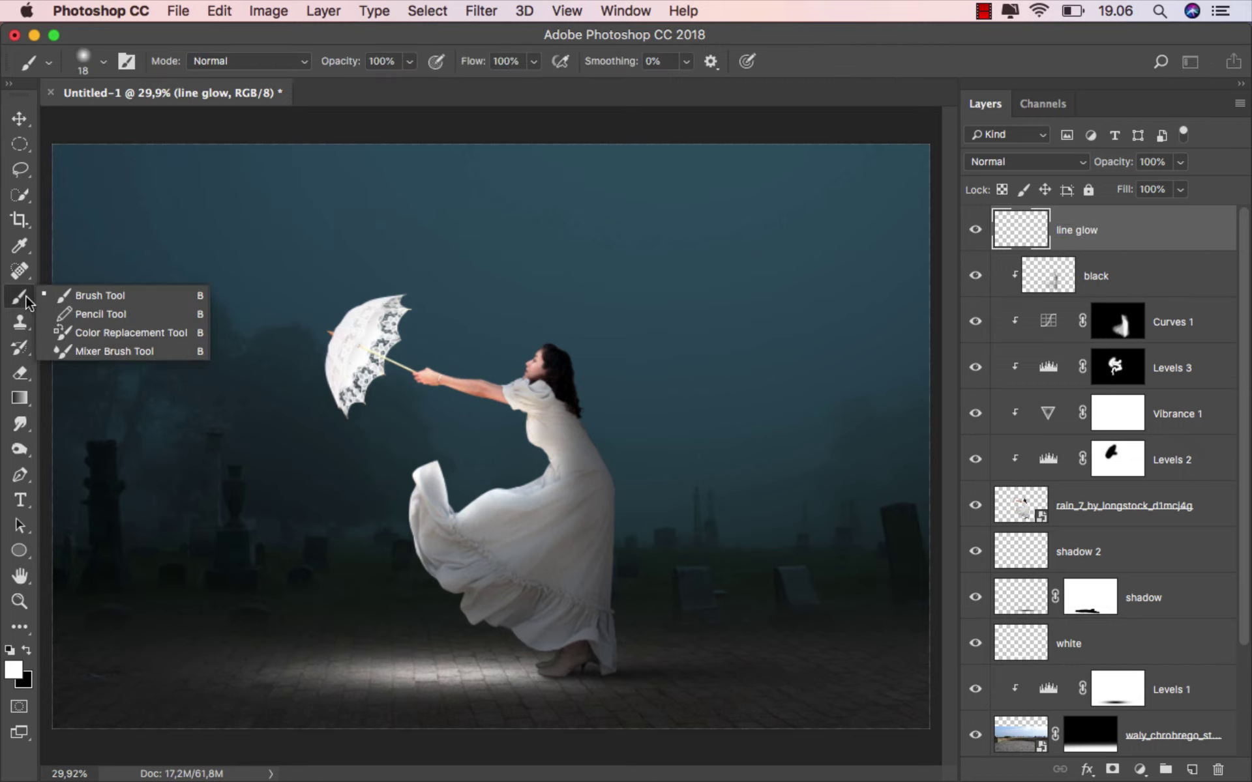
{"action": "left_click", "coordinate": [61, 298]}
{"action": "right_click", "coordinate": [165, 292]}
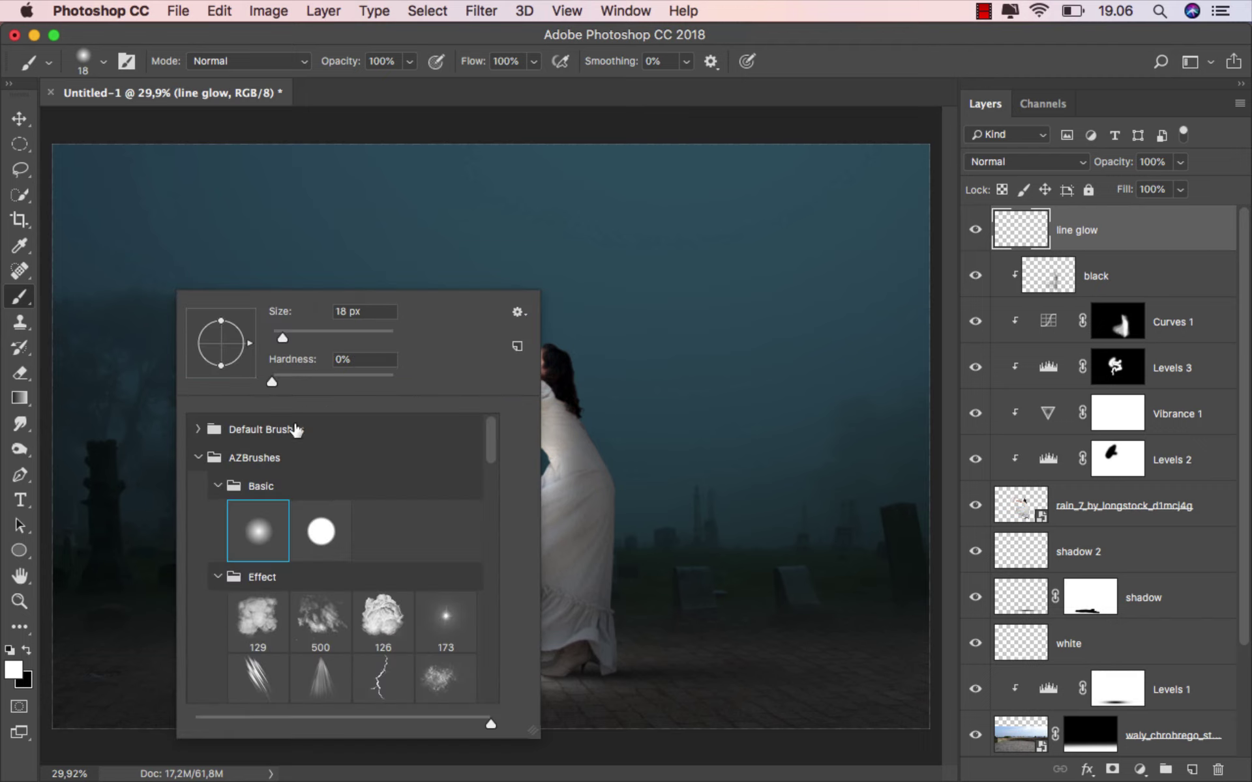
{"action": "left_click_drag", "start_coordinate": [287, 337], "coordinate": [274, 333]}
{"action": "left_click", "coordinate": [373, 316]}
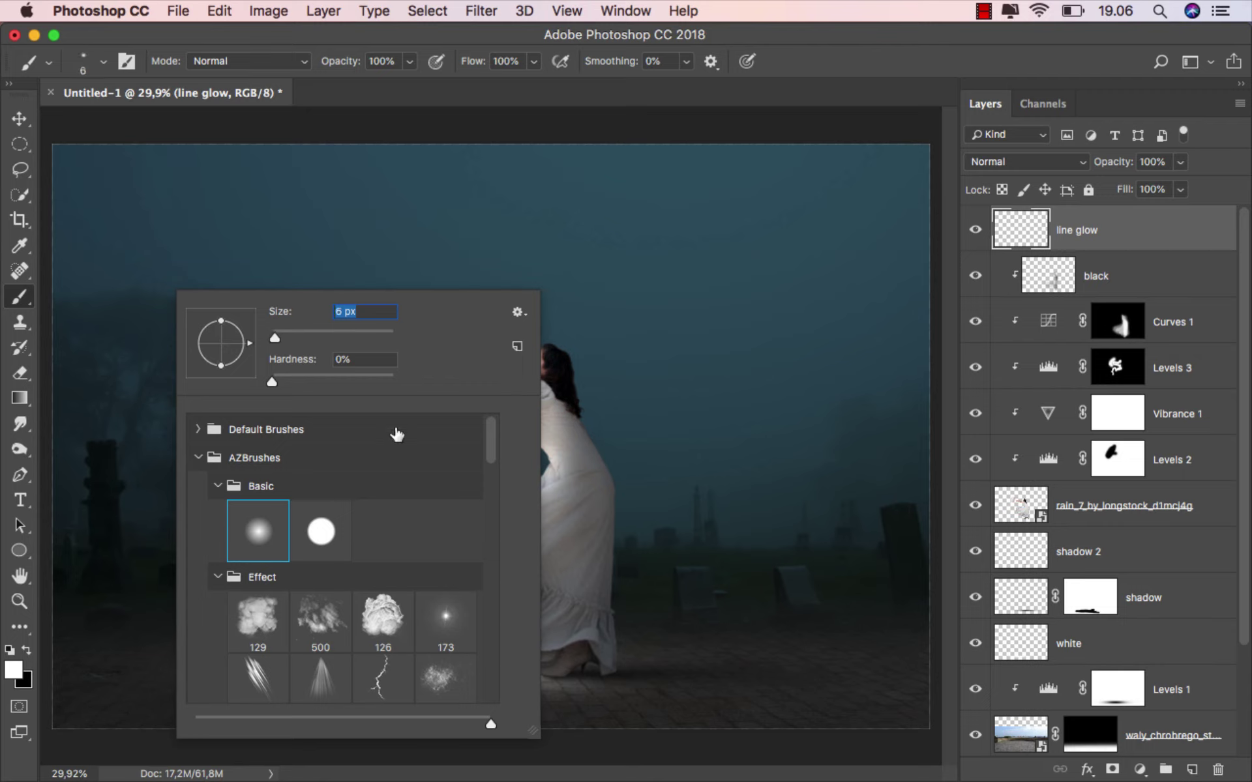
{"action": "left_click", "coordinate": [324, 521]}
{"action": "key", "text": "Return"}
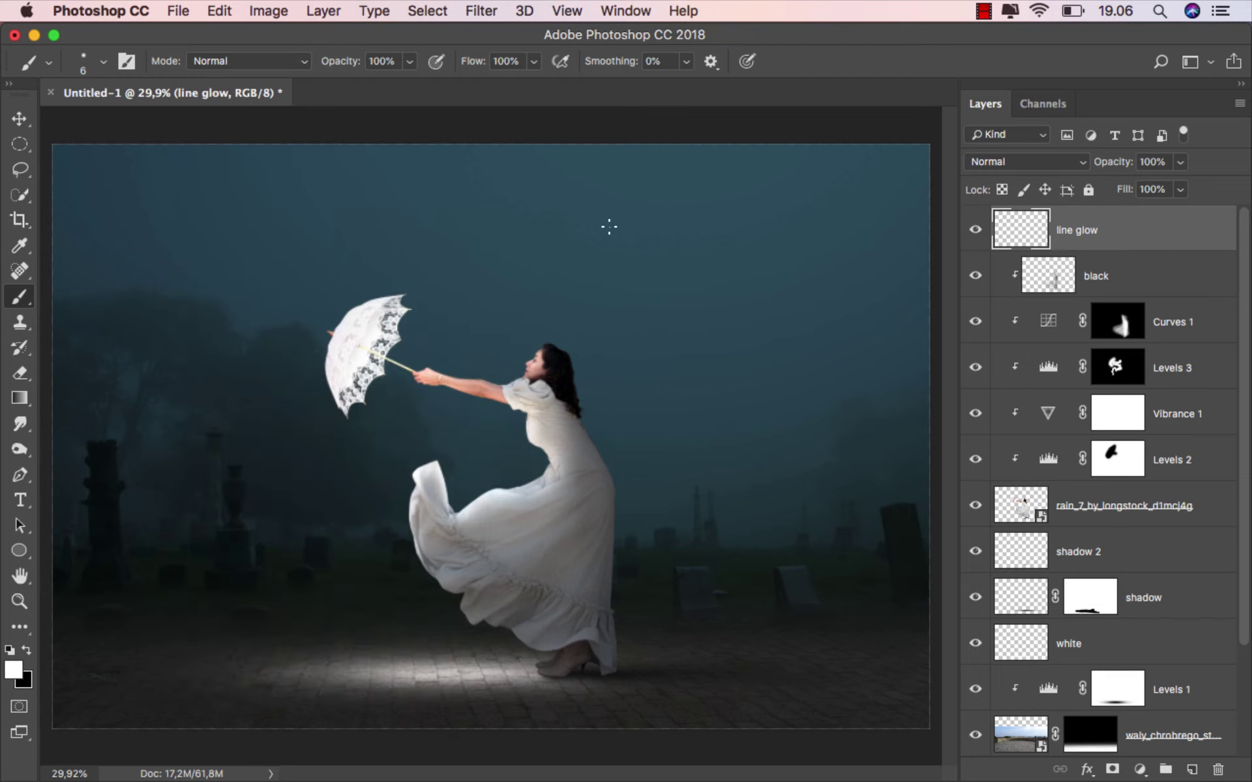
{"action": "scroll", "coordinate": [332, 310], "scroll_direction": "up", "scroll_amount": 1}
- Pen-trace a path along the umbrella's outer left edge, top tip and back down an inner rib
{"action": "scroll", "coordinate": [326, 307], "scroll_direction": "up", "scroll_amount": 3}
{"action": "scroll", "coordinate": [343, 315], "scroll_direction": "up", "scroll_amount": 3}
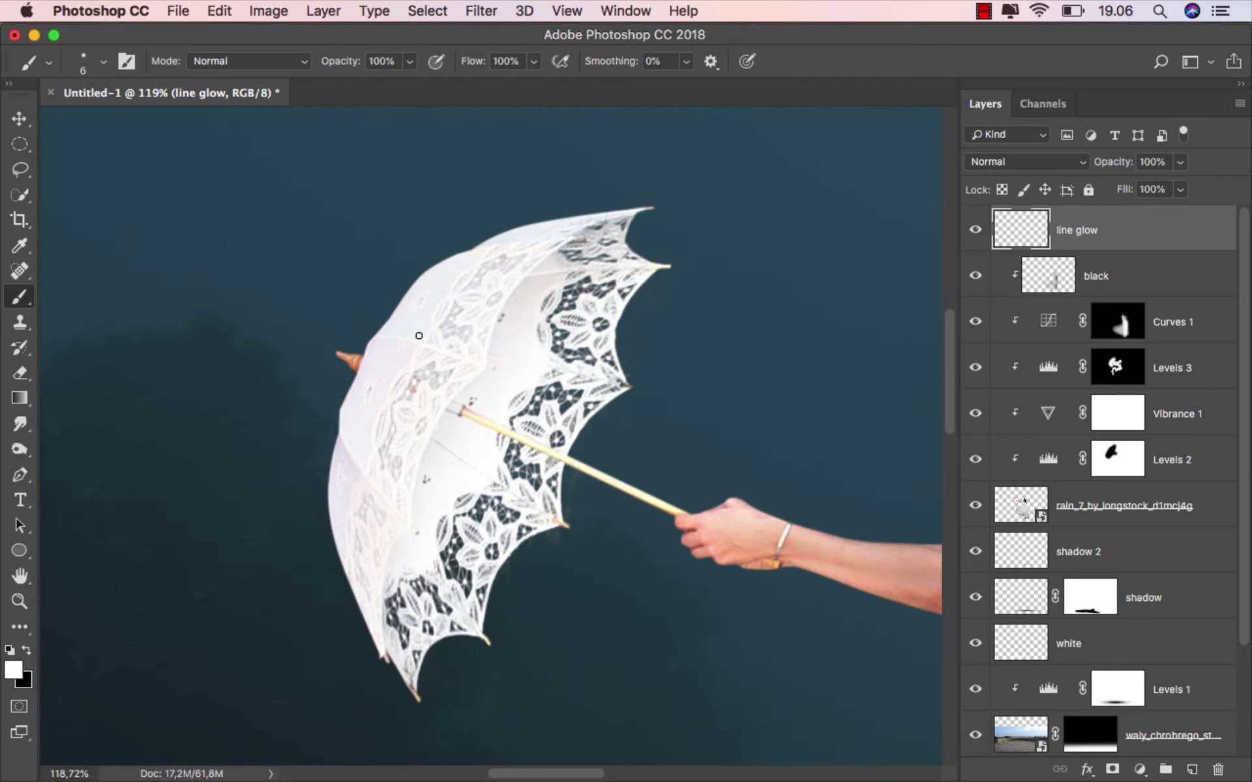
{"action": "left_click_drag", "start_coordinate": [20, 474], "coordinate": [81, 476]}
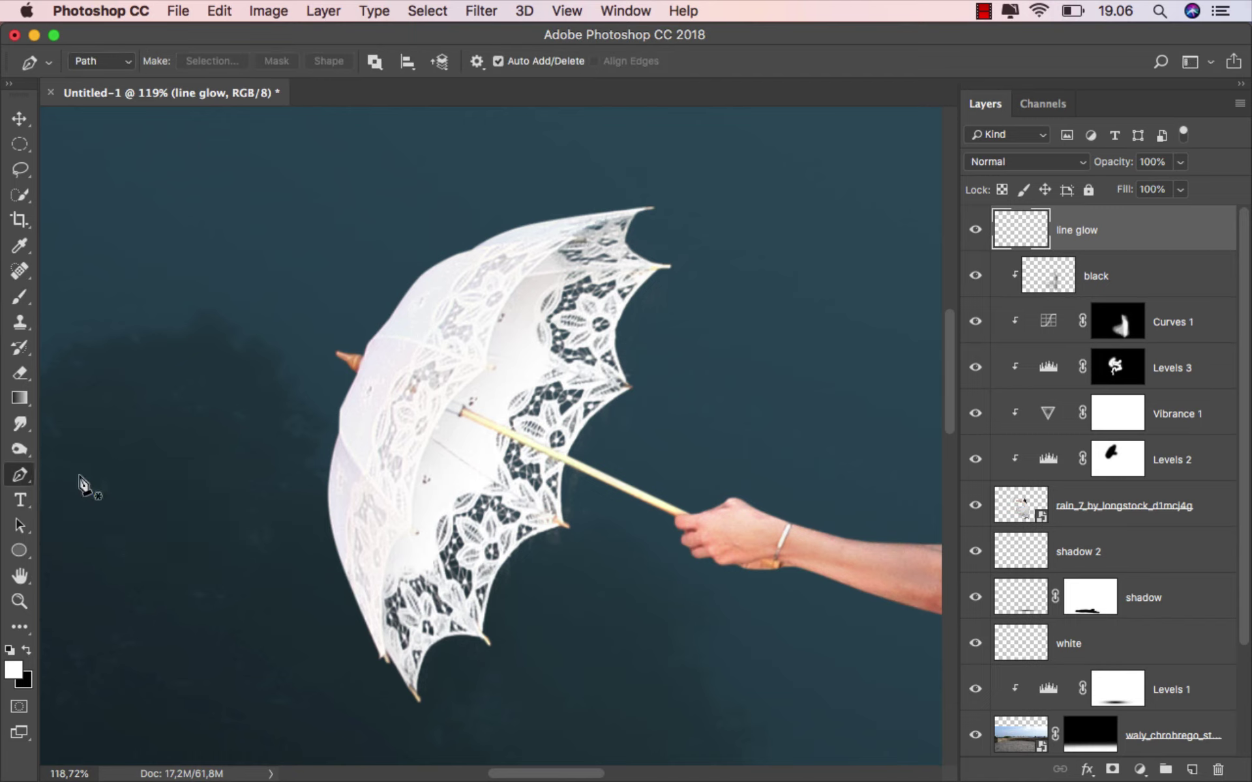
{"action": "left_click", "coordinate": [386, 661]}
{"action": "left_click_drag", "start_coordinate": [329, 487], "coordinate": [338, 431]}
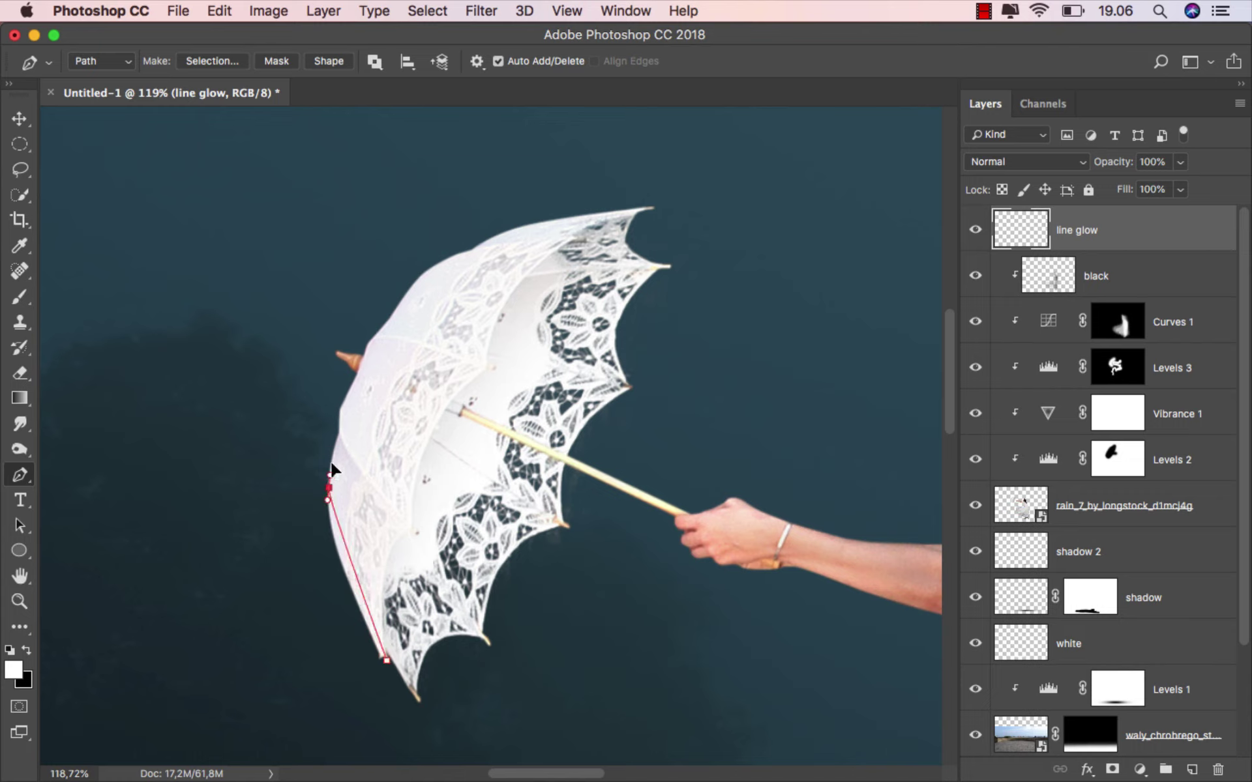
{"action": "left_click", "coordinate": [340, 431]}
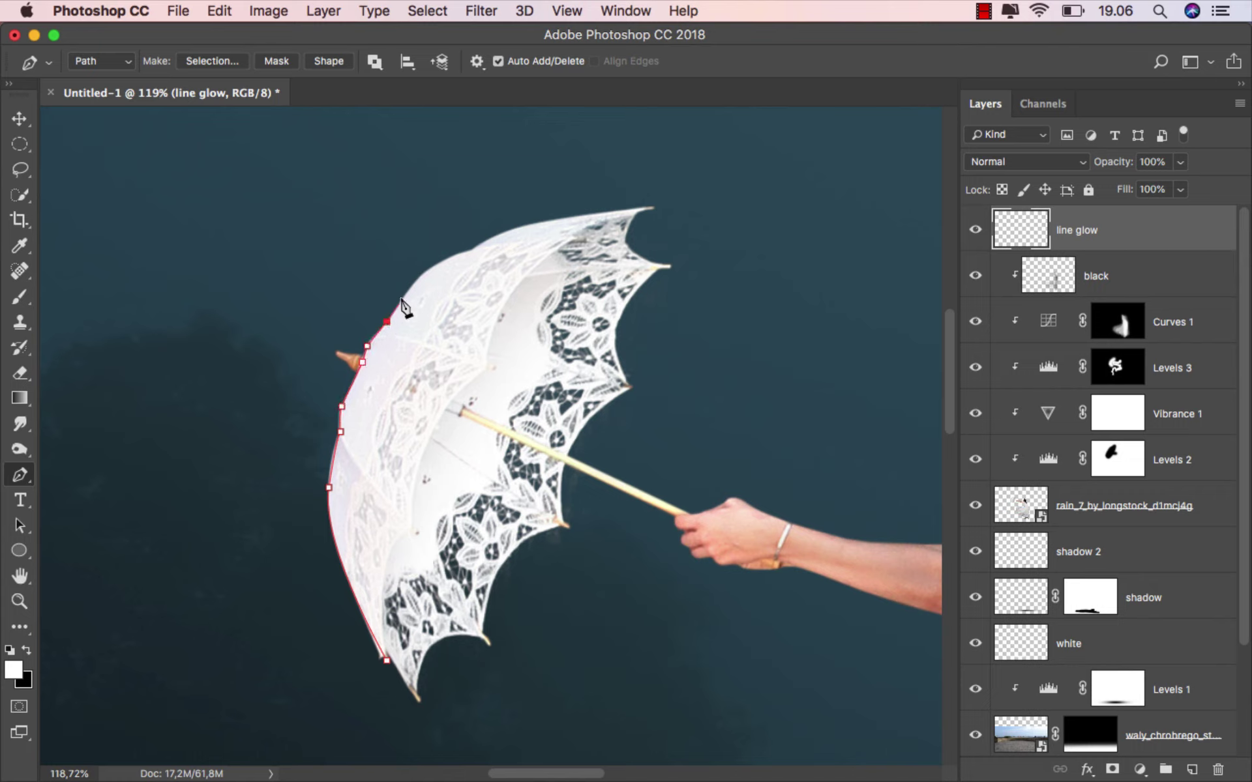
{"action": "left_click", "coordinate": [472, 250]}
{"action": "mouse_move", "coordinate": [654, 207]}
{"action": "left_mouse_down"}
{"action": "mouse_move", "coordinate": [749, 216]}
{"action": "mouse_move", "coordinate": [804, 198]}
{"action": "left_mouse_up"}
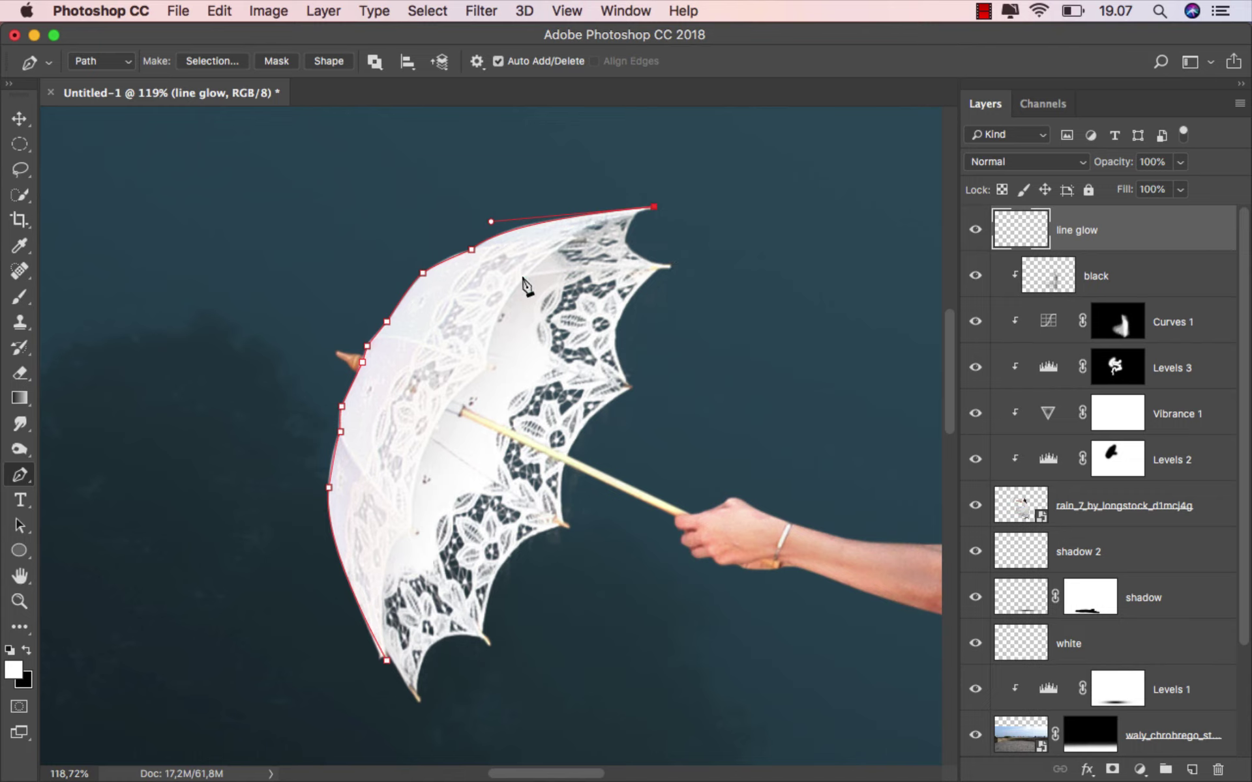
{"action": "left_click_drag", "start_coordinate": [520, 280], "coordinate": [484, 341]}
{"action": "left_click_drag", "start_coordinate": [412, 494], "coordinate": [409, 554]}
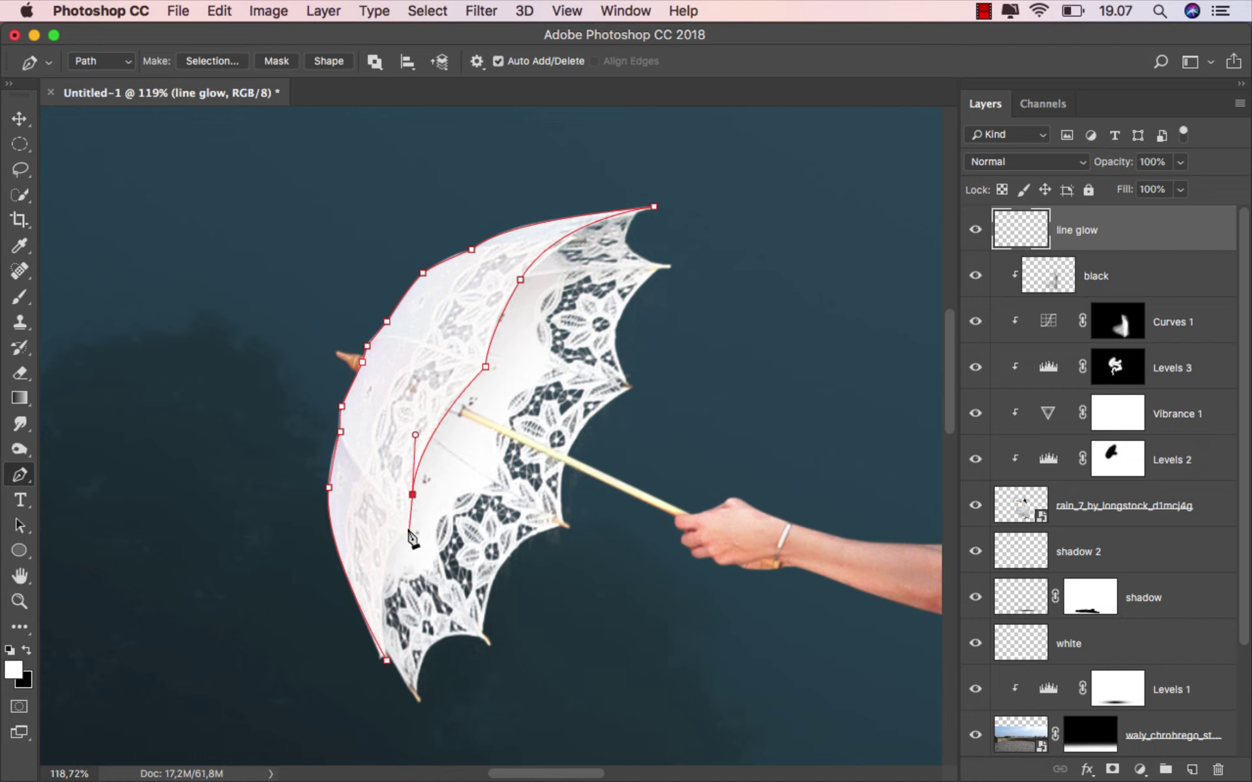
{"action": "left_click", "coordinate": [408, 530]}
{"action": "left_click_drag", "start_coordinate": [387, 661], "coordinate": [409, 735]}
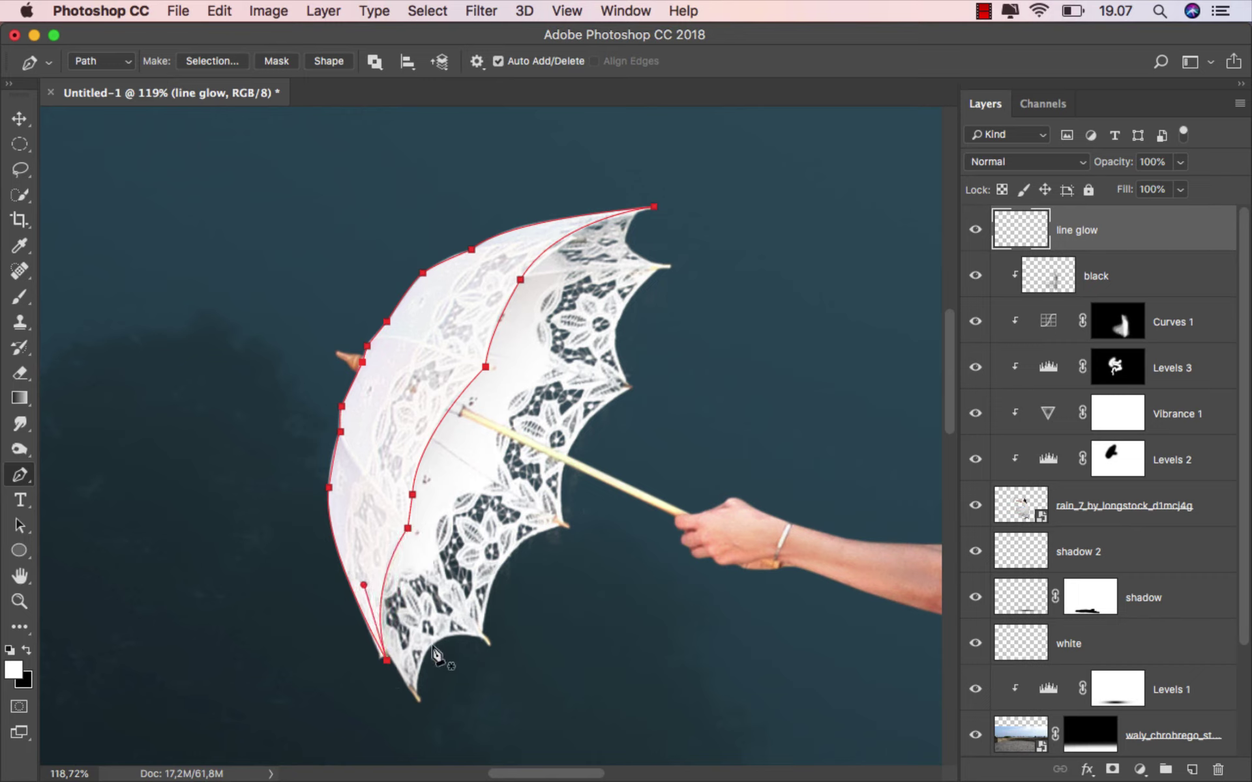
- Stroke the path with the brush on 'line glow', then delete the path
{"action": "right_click", "coordinate": [511, 425]}
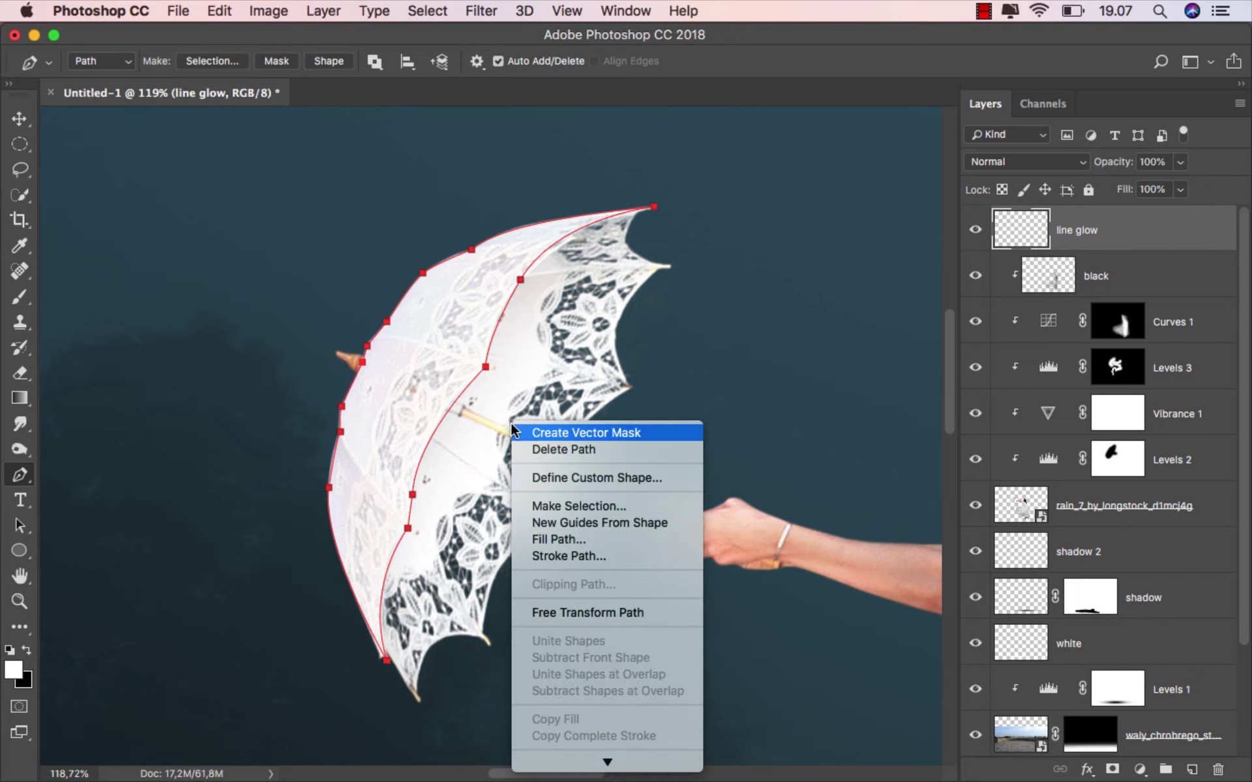
{"action": "left_click", "coordinate": [584, 555]}
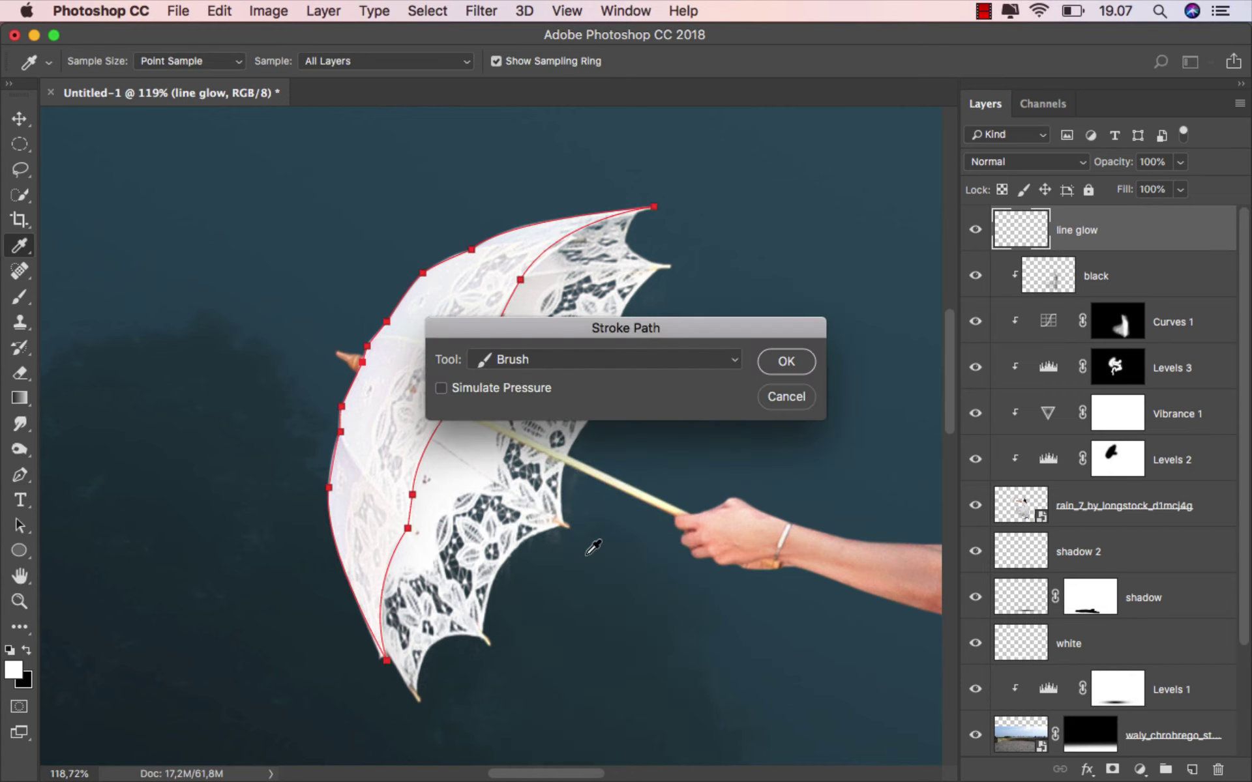
{"action": "left_click", "coordinate": [646, 356]}
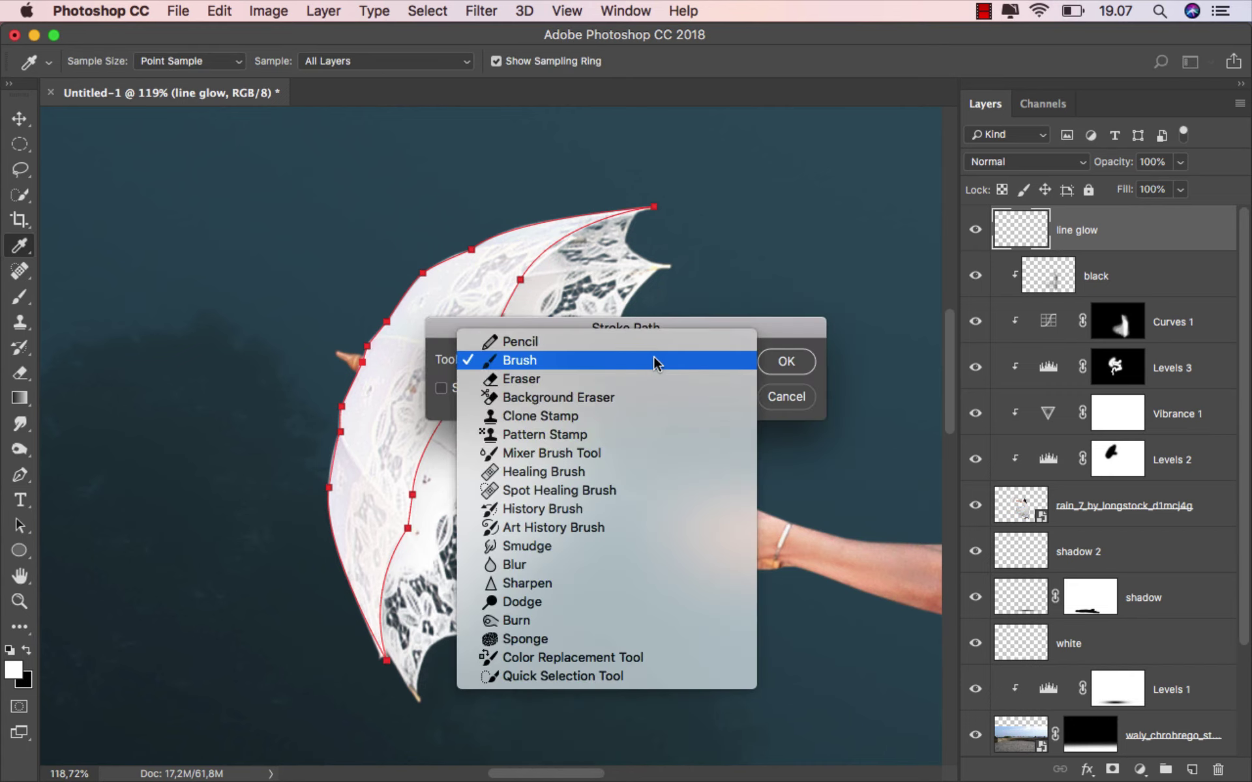
{"action": "left_click", "coordinate": [703, 359]}
{"action": "left_click", "coordinate": [784, 363]}
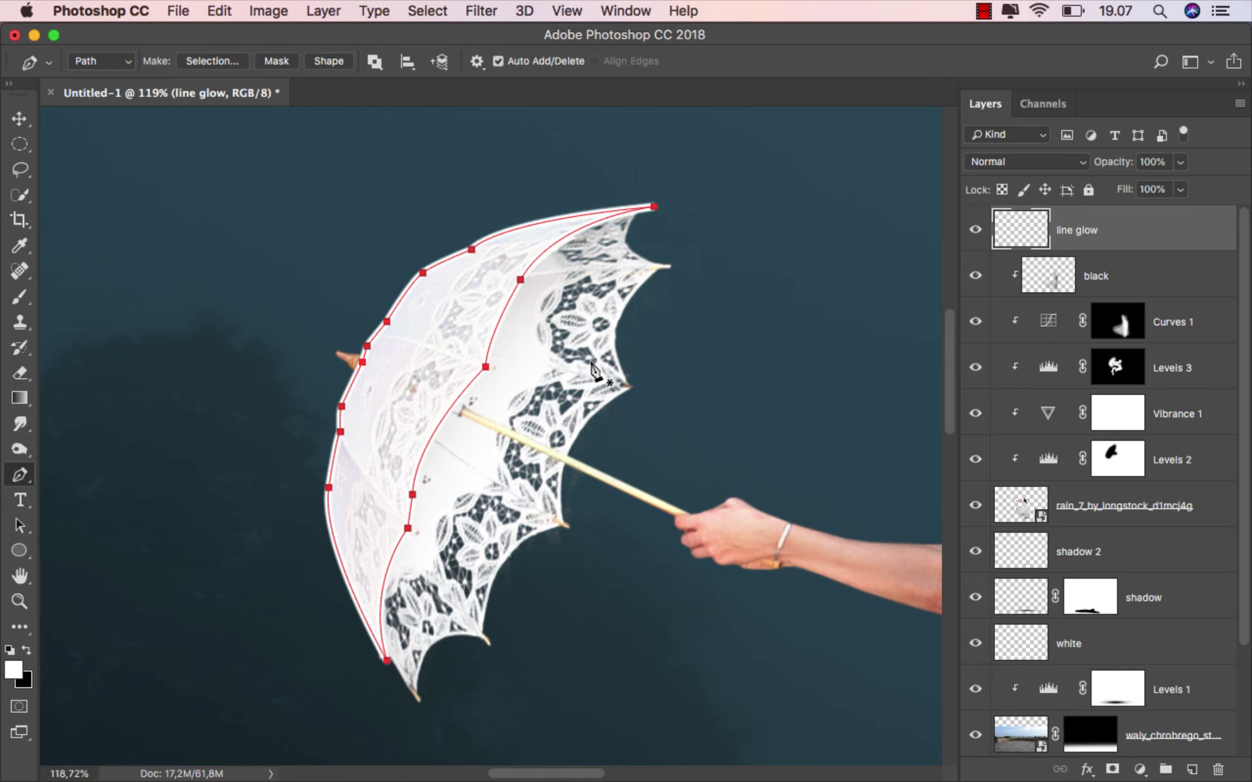
{"action": "right_click", "coordinate": [591, 361]}
{"action": "left_click", "coordinate": [634, 389]}
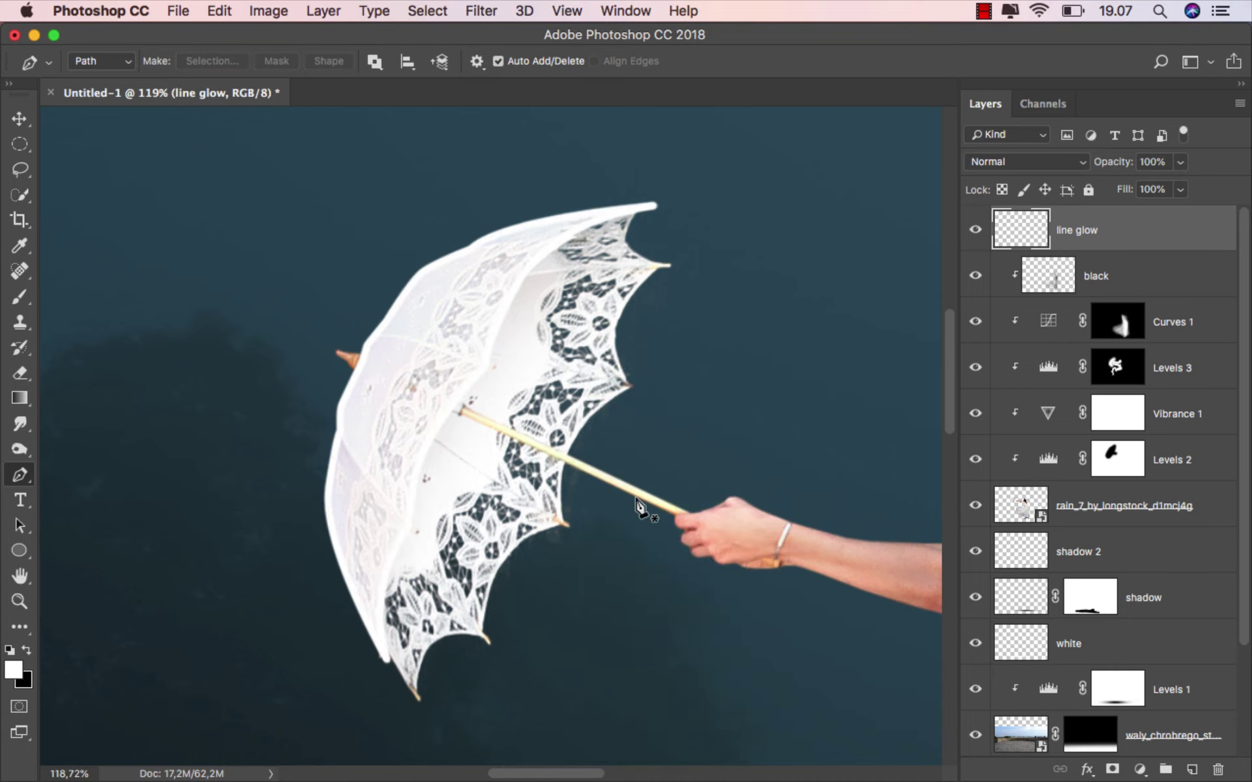
- Pen-trace the umbrella's scalloped lower rim and right edge up to the top tip with sharp corners
{"action": "left_click", "coordinate": [378, 631]}
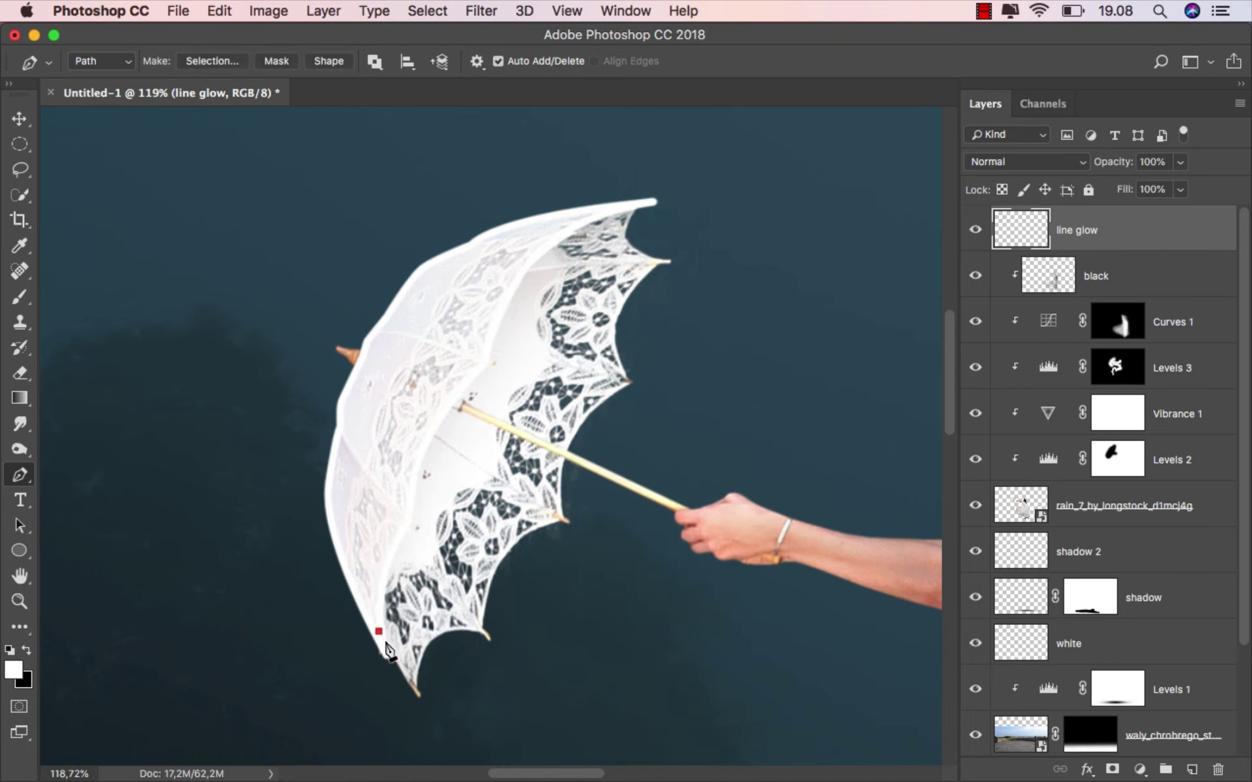
{"action": "left_click", "coordinate": [418, 696]}
{"action": "left_click_drag", "start_coordinate": [479, 630], "coordinate": [553, 646]}
{"action": "left_click_drag", "start_coordinate": [560, 518], "coordinate": [639, 505]}
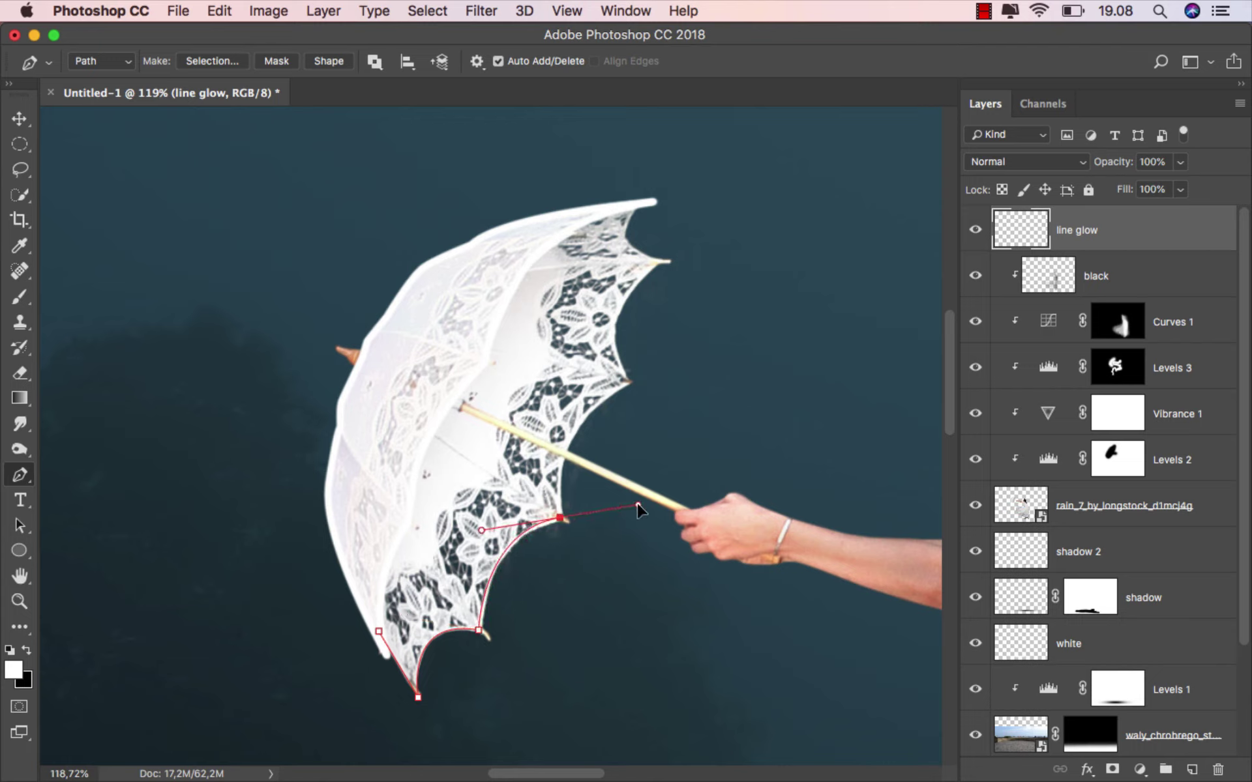
{"action": "left_click", "coordinate": [560, 518], "text": "alt"}
{"action": "left_click_drag", "start_coordinate": [675, 375], "coordinate": [723, 339]}
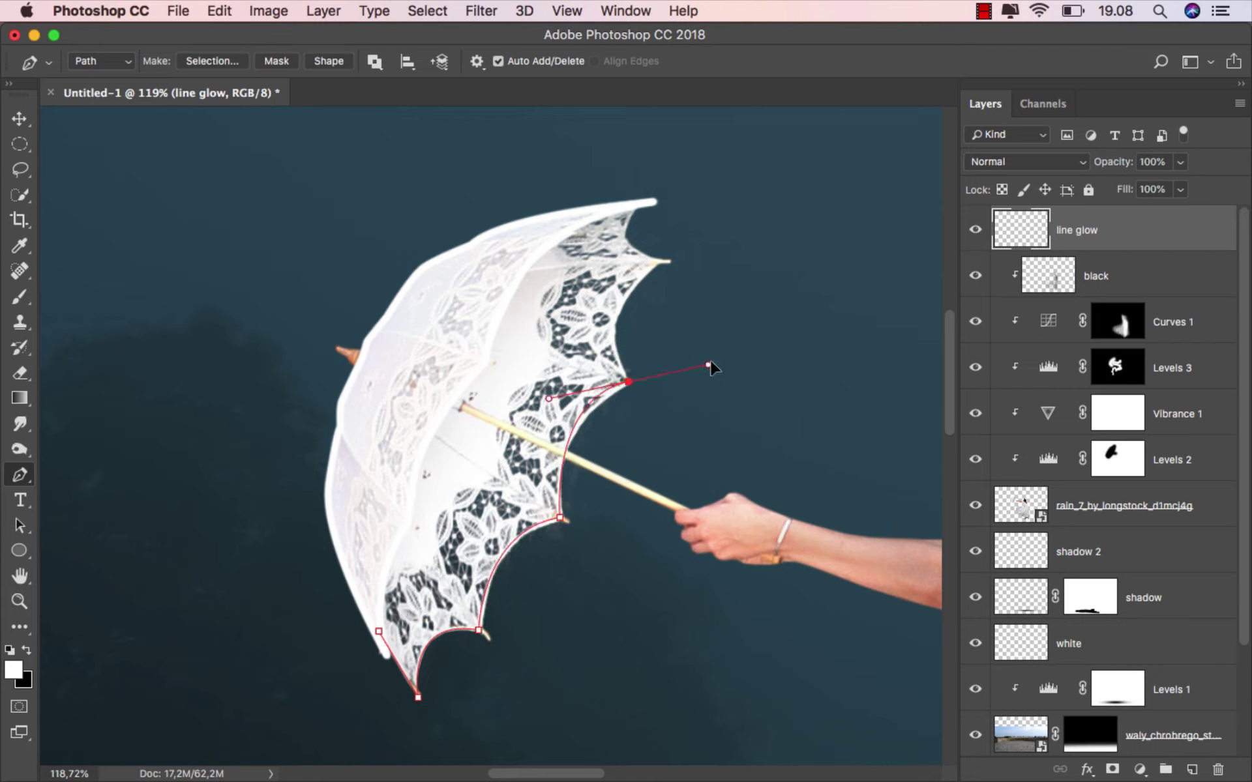
{"action": "left_click", "coordinate": [628, 383], "text": "alt"}
{"action": "left_click_drag", "start_coordinate": [658, 261], "coordinate": [738, 202]}
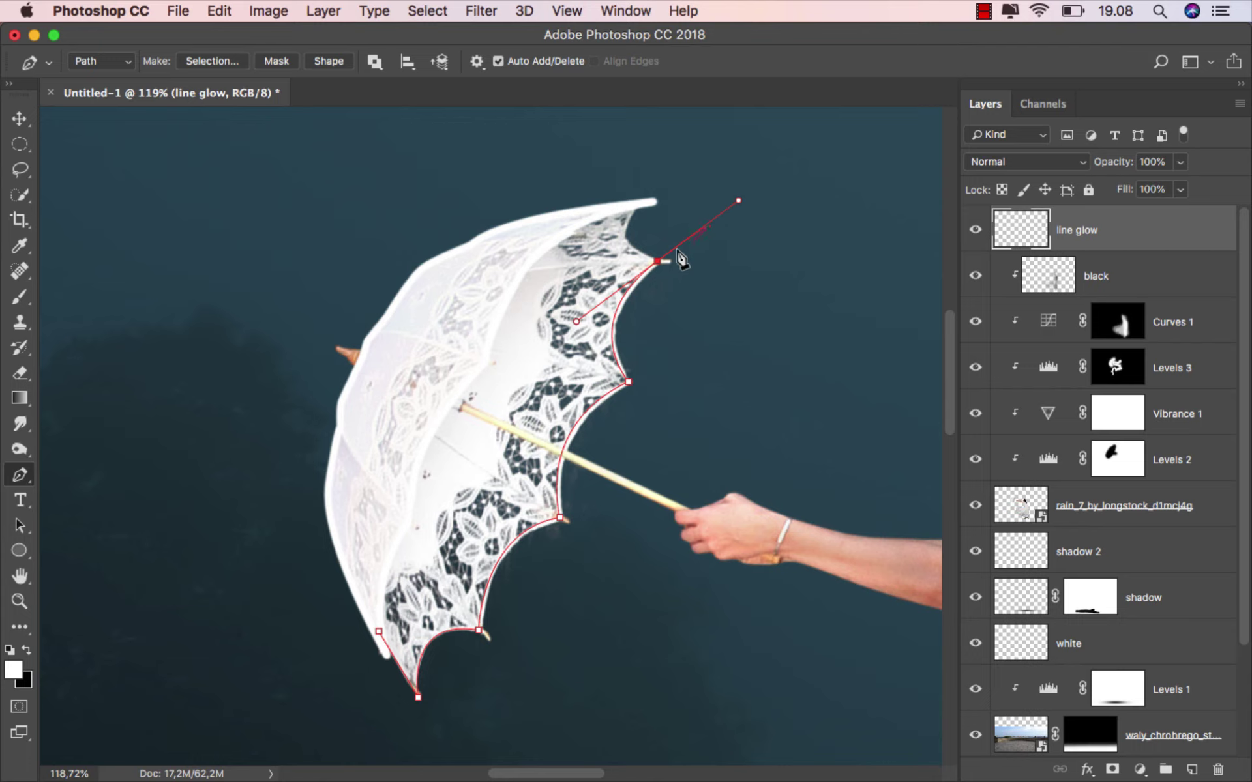
{"action": "left_click_drag", "start_coordinate": [644, 203], "coordinate": [697, 165]}
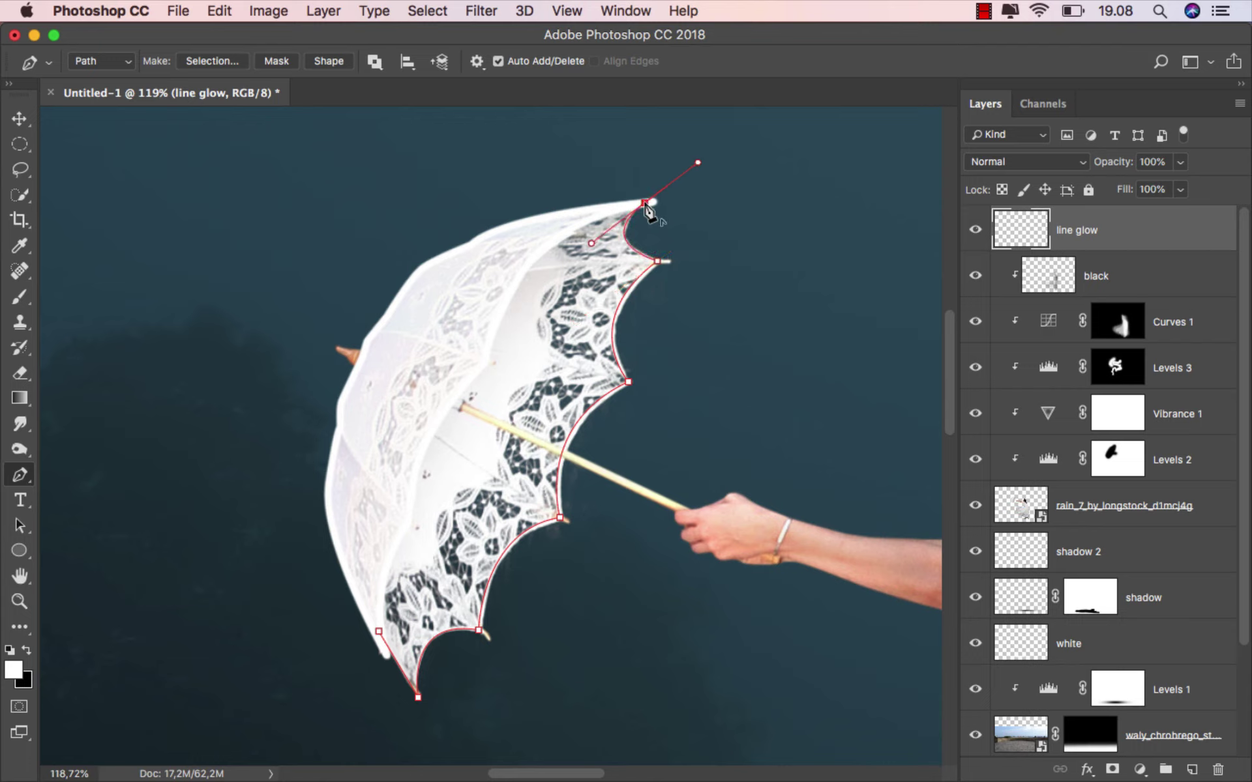
{"action": "left_click", "coordinate": [645, 203]}
- Stroke the edge path with the brush, then delete the path
{"action": "right_click", "coordinate": [697, 257]}
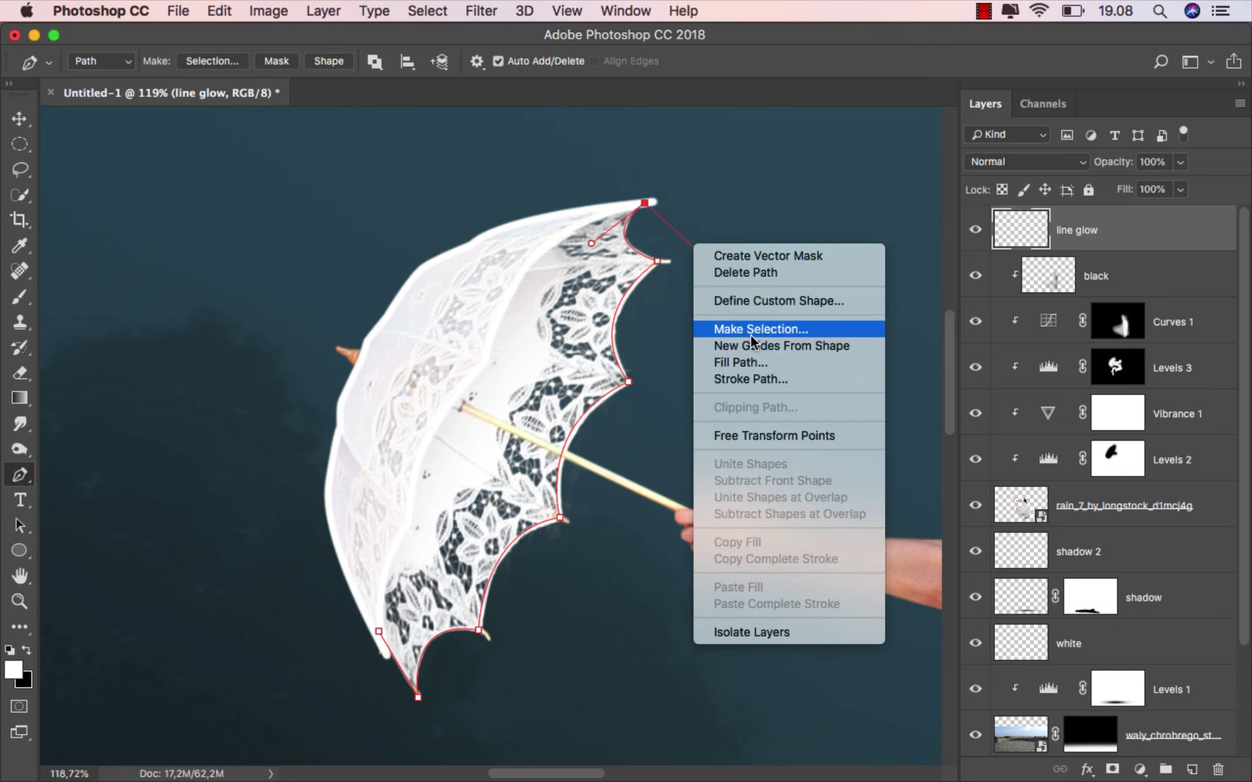
{"action": "left_click", "coordinate": [780, 376]}
{"action": "left_click", "coordinate": [784, 369]}
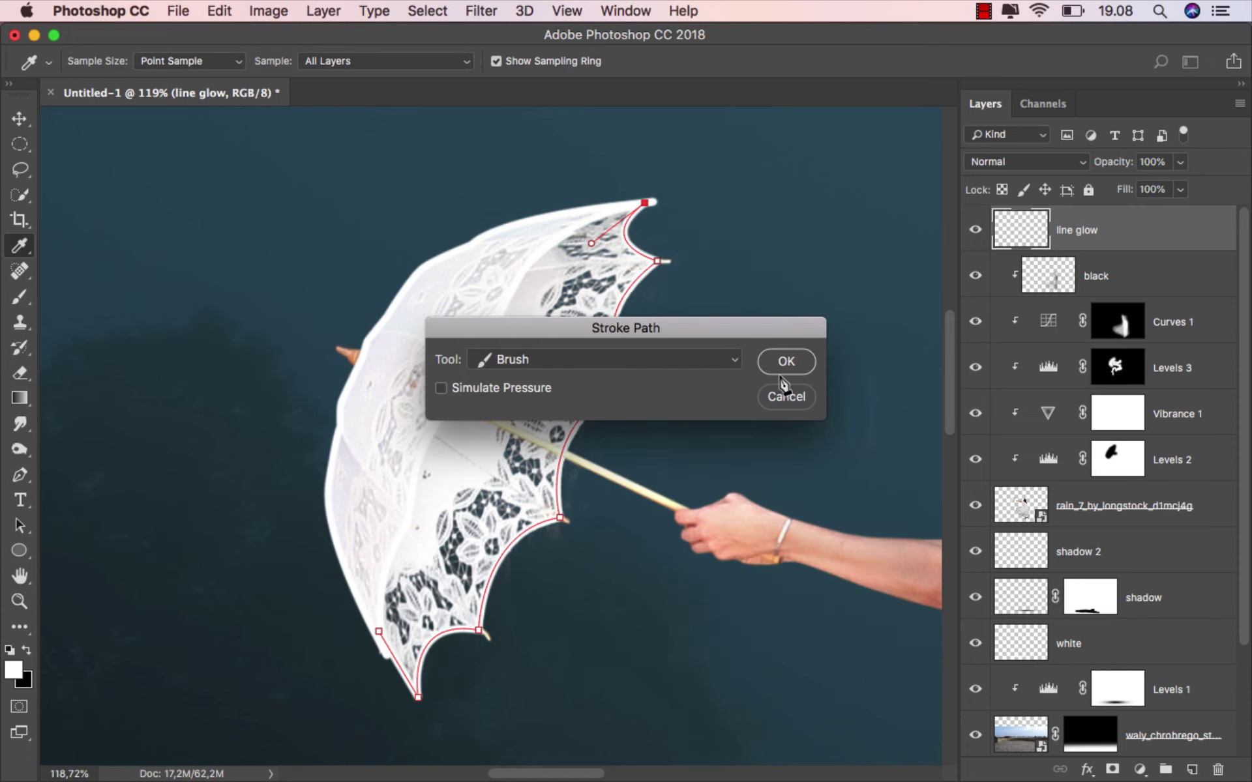
{"action": "right_click", "coordinate": [752, 342]}
{"action": "left_click", "coordinate": [795, 371]}
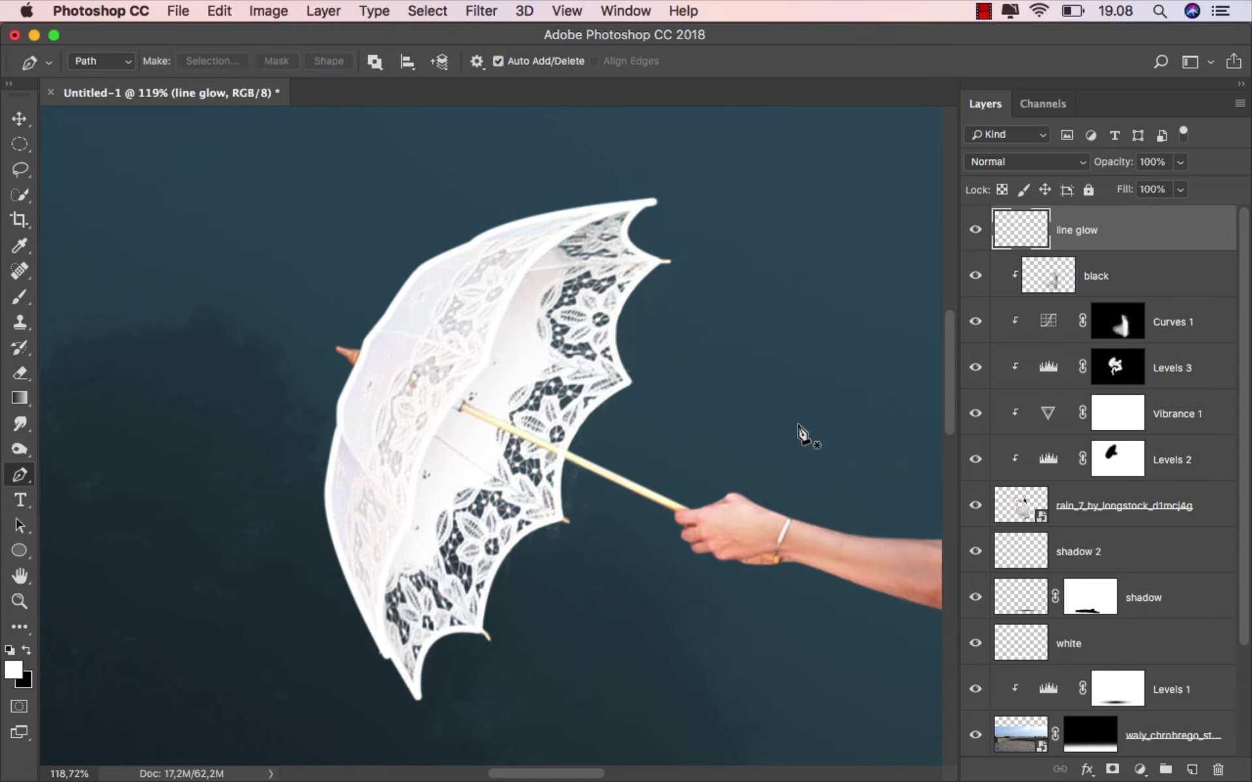
- Draw three separate curved pen paths along the top, middle and lower umbrella panel seams
{"action": "left_click", "coordinate": [461, 246]}
{"action": "left_click_drag", "start_coordinate": [559, 240], "coordinate": [596, 242]}
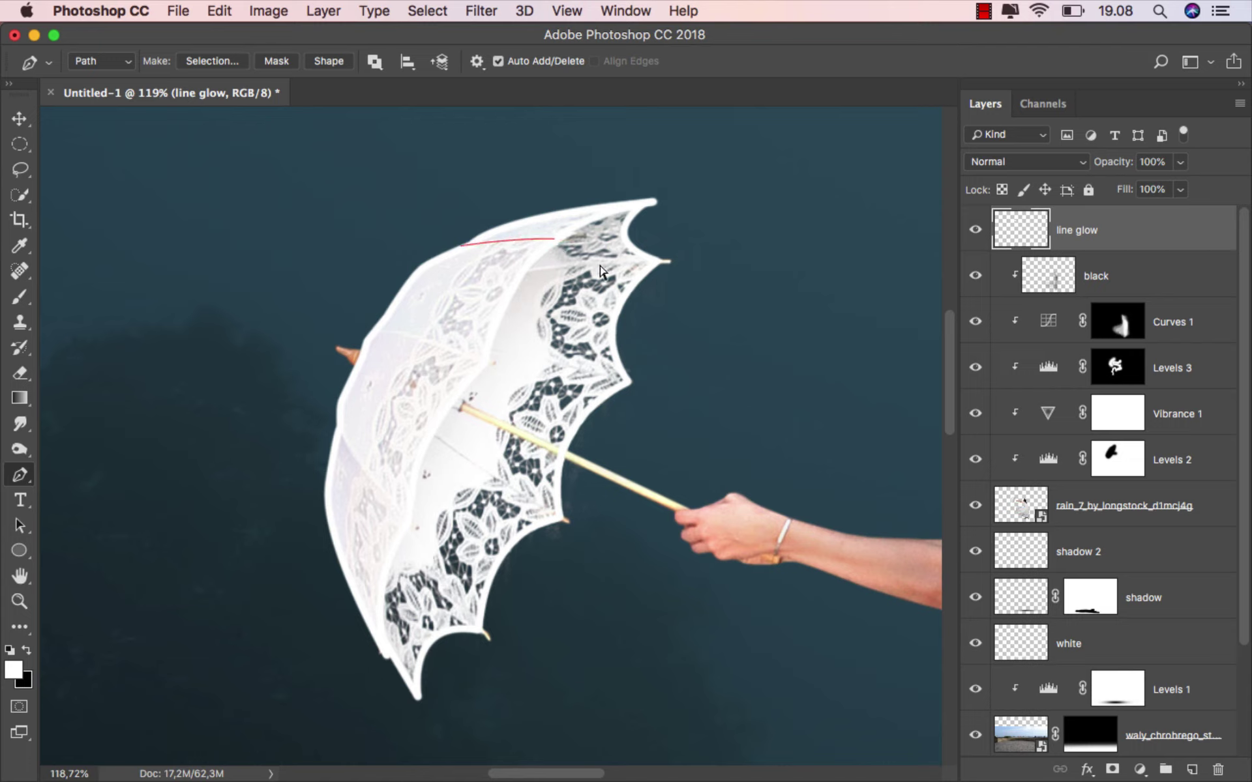
{"action": "left_click", "coordinate": [373, 328]}
{"action": "left_click_drag", "start_coordinate": [483, 363], "coordinate": [537, 393]}
{"action": "key", "text": "Return"}
{"action": "left_click_drag", "start_coordinate": [406, 515], "coordinate": [451, 544]}
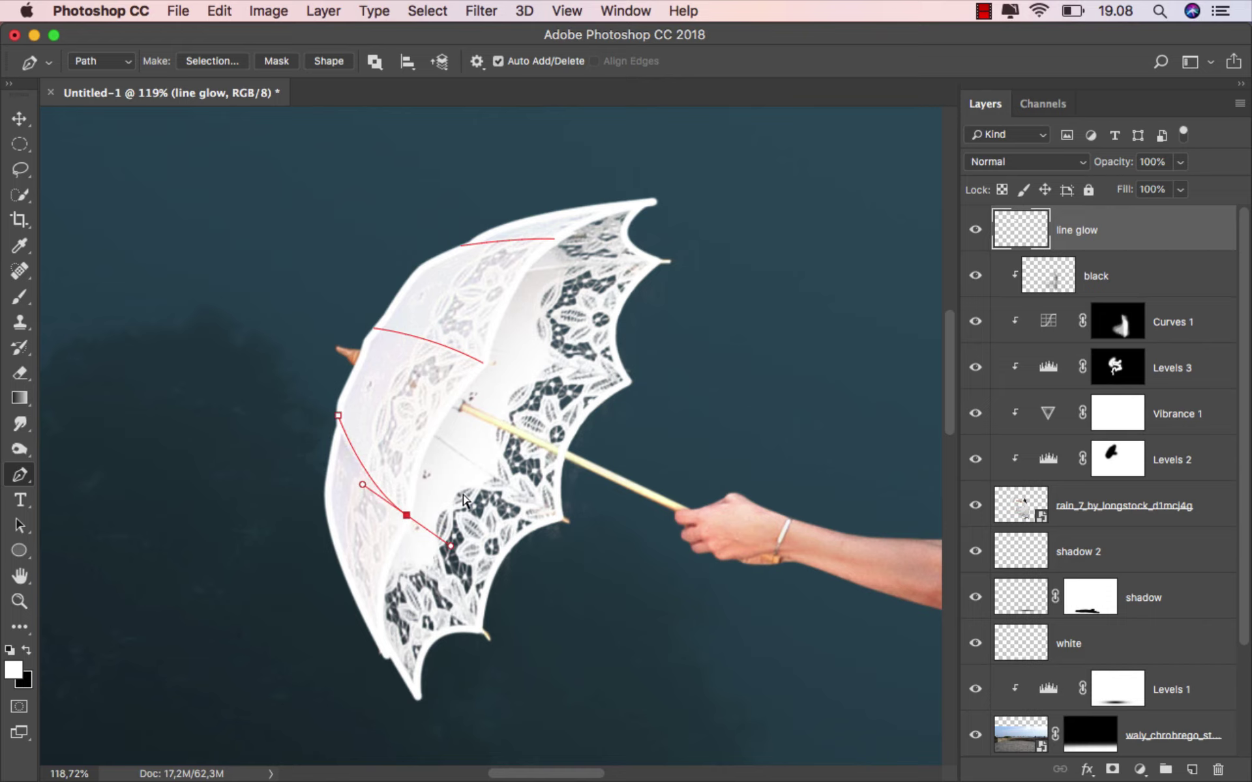
{"action": "key", "text": "Return"}
{"action": "scroll", "coordinate": [473, 515], "scroll_direction": "down", "scroll_amount": 2}
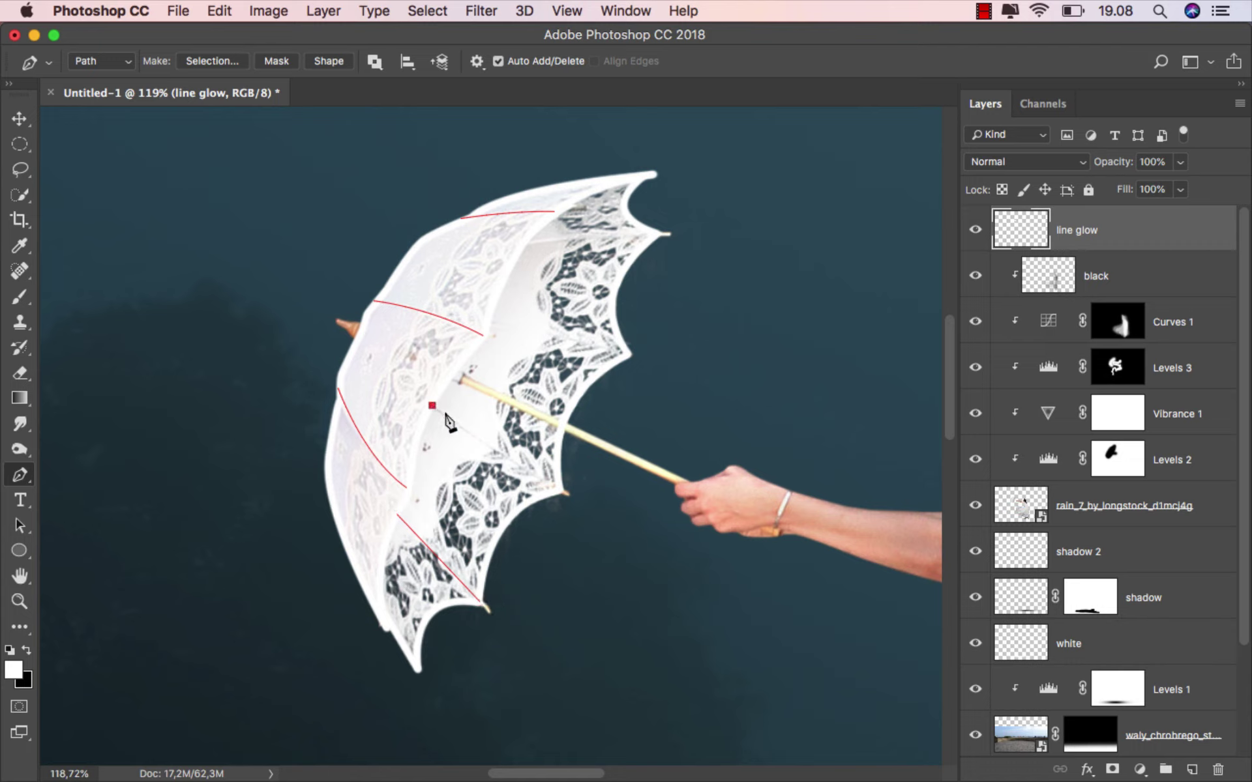
- Trace the lower and upper umbrella ribs out to the rim with Pen path lines
{"action": "left_click", "coordinate": [557, 487]}
{"action": "key", "text": "Return"}
{"action": "left_click", "coordinate": [627, 352]}
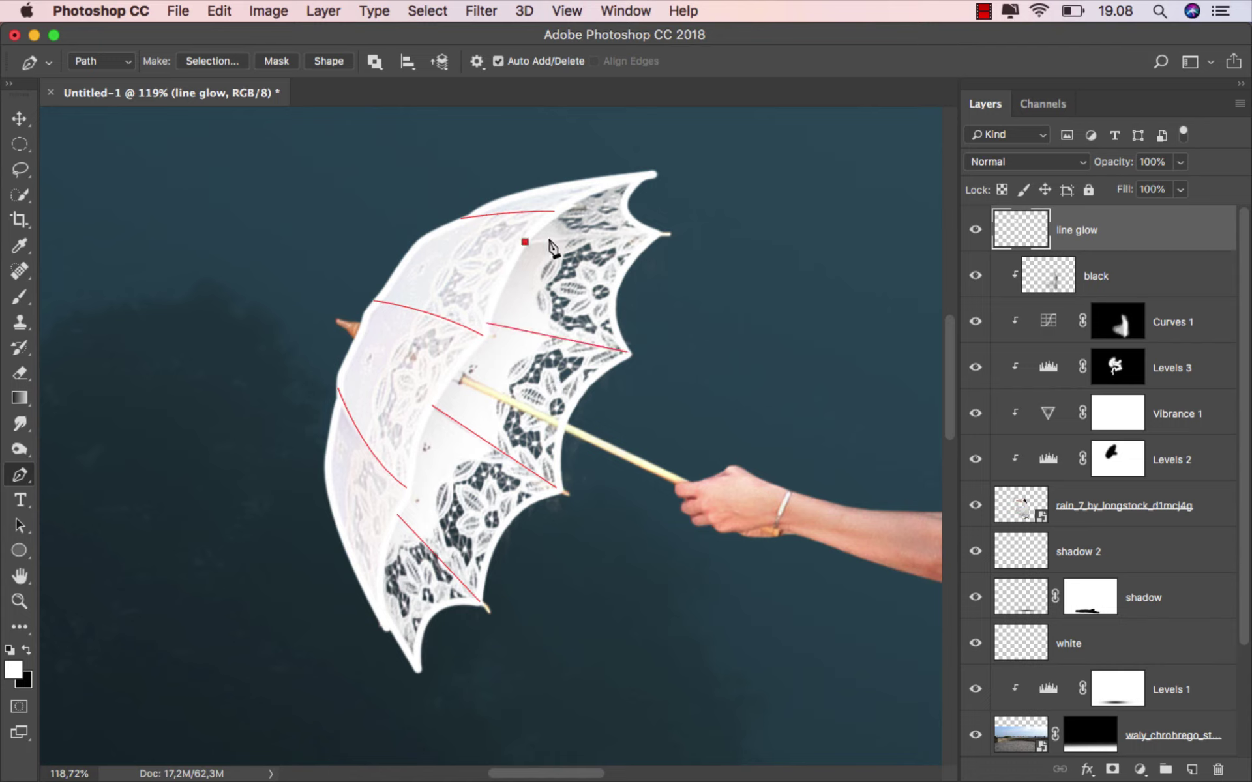
{"action": "left_click", "coordinate": [654, 233]}
{"action": "scroll", "coordinate": [676, 398], "scroll_direction": "down", "scroll_amount": 2}
- Stroke the rib path in white with the Brush, then delete the path
{"action": "right_click", "coordinate": [662, 329]}
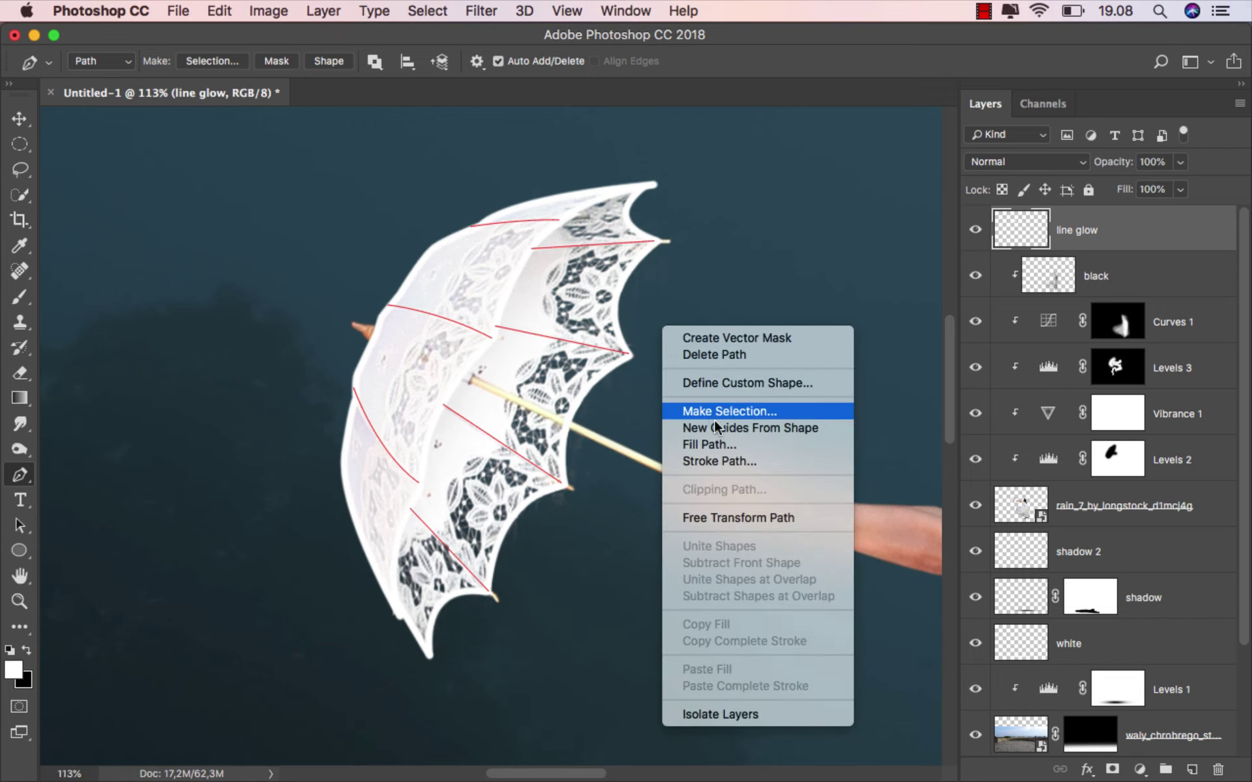
{"action": "left_click", "coordinate": [743, 460]}
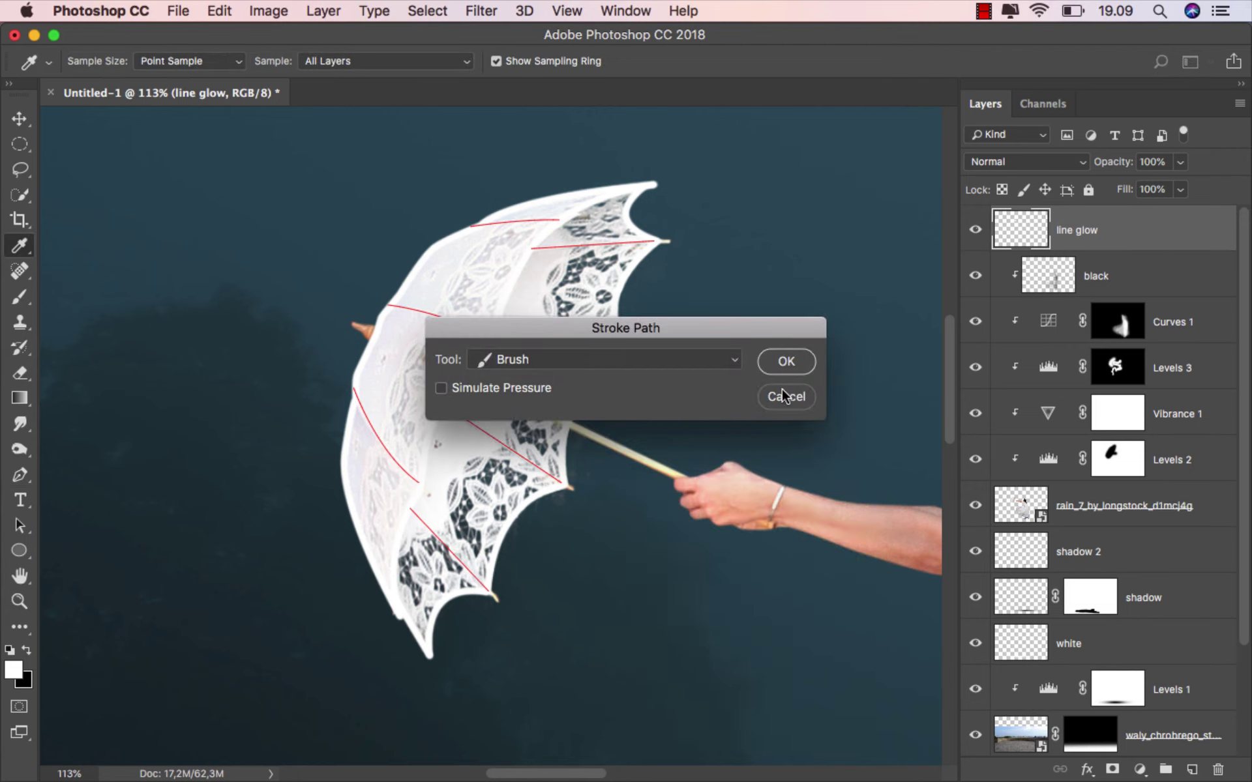
{"action": "left_click", "coordinate": [787, 361]}
{"action": "right_click", "coordinate": [710, 328]}
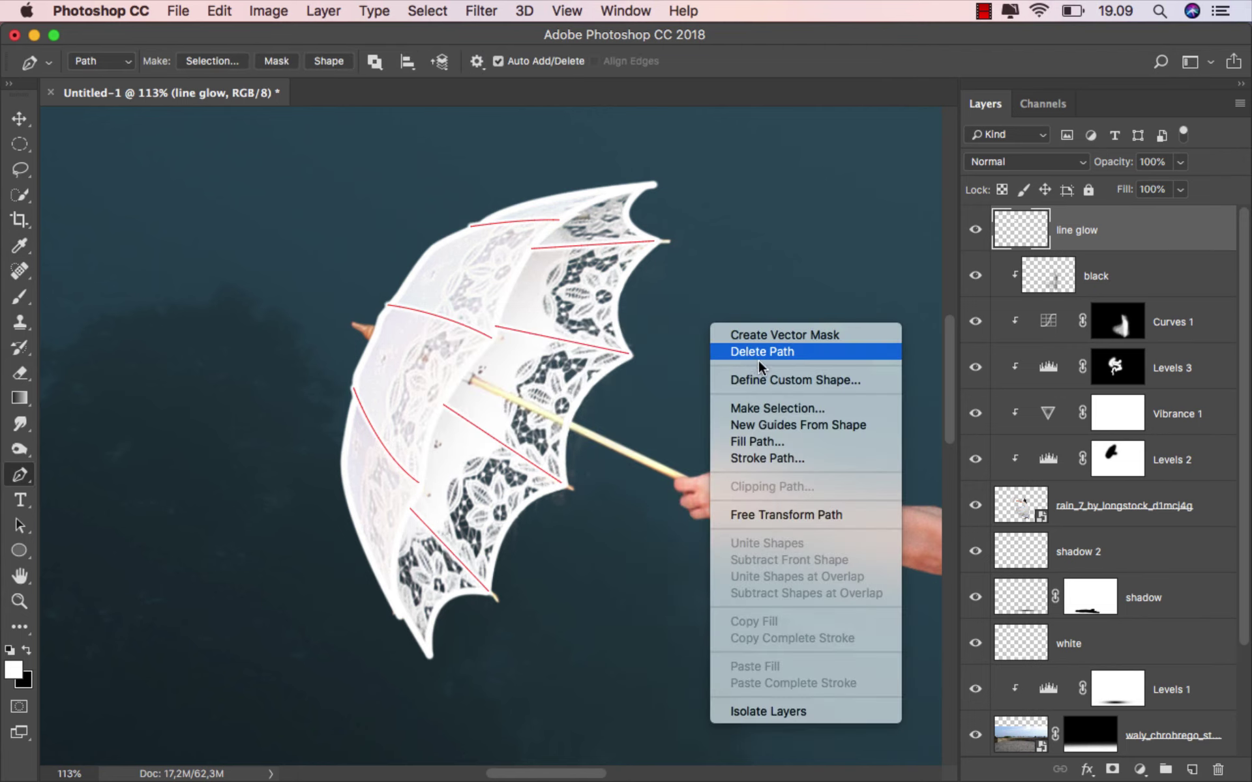
{"action": "left_click", "coordinate": [758, 355]}
{"action": "scroll", "coordinate": [626, 450], "scroll_direction": "up", "scroll_amount": 1}
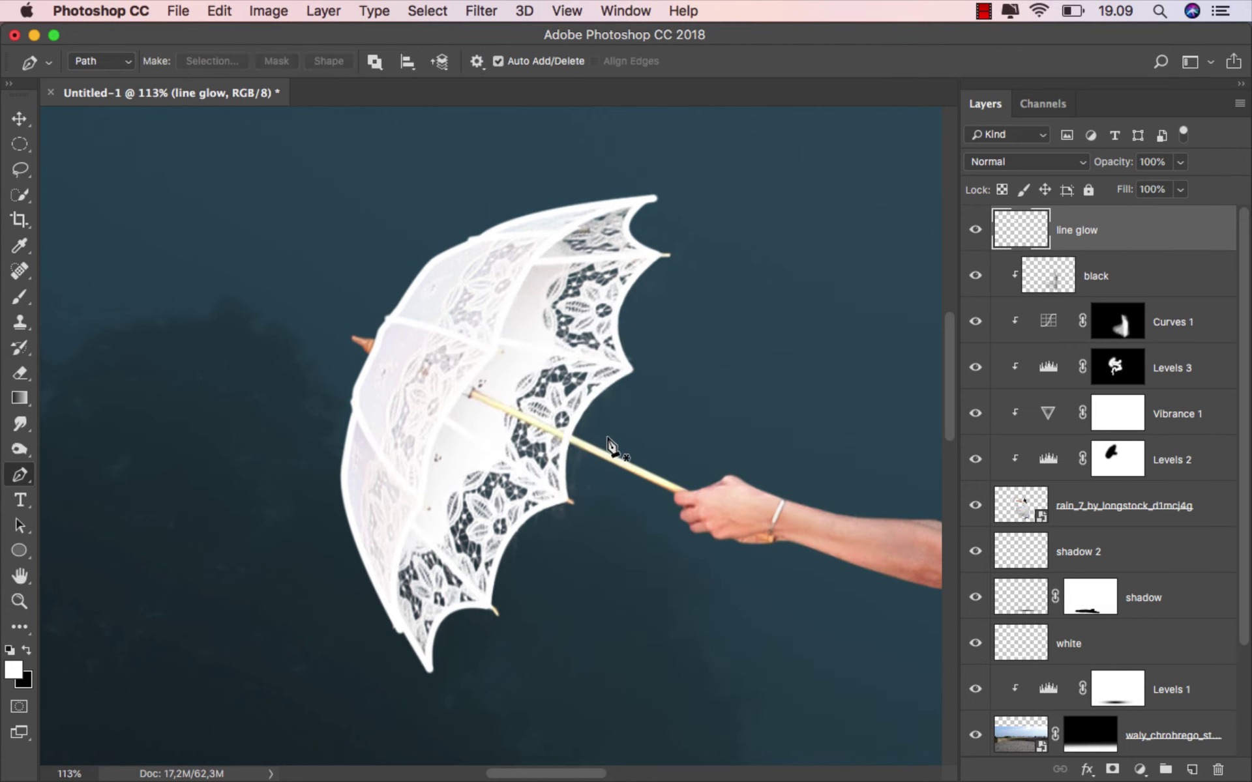
- Select the Eraser tool with a small hard round tip
{"action": "scroll", "coordinate": [625, 458], "scroll_direction": "up", "scroll_amount": 2}
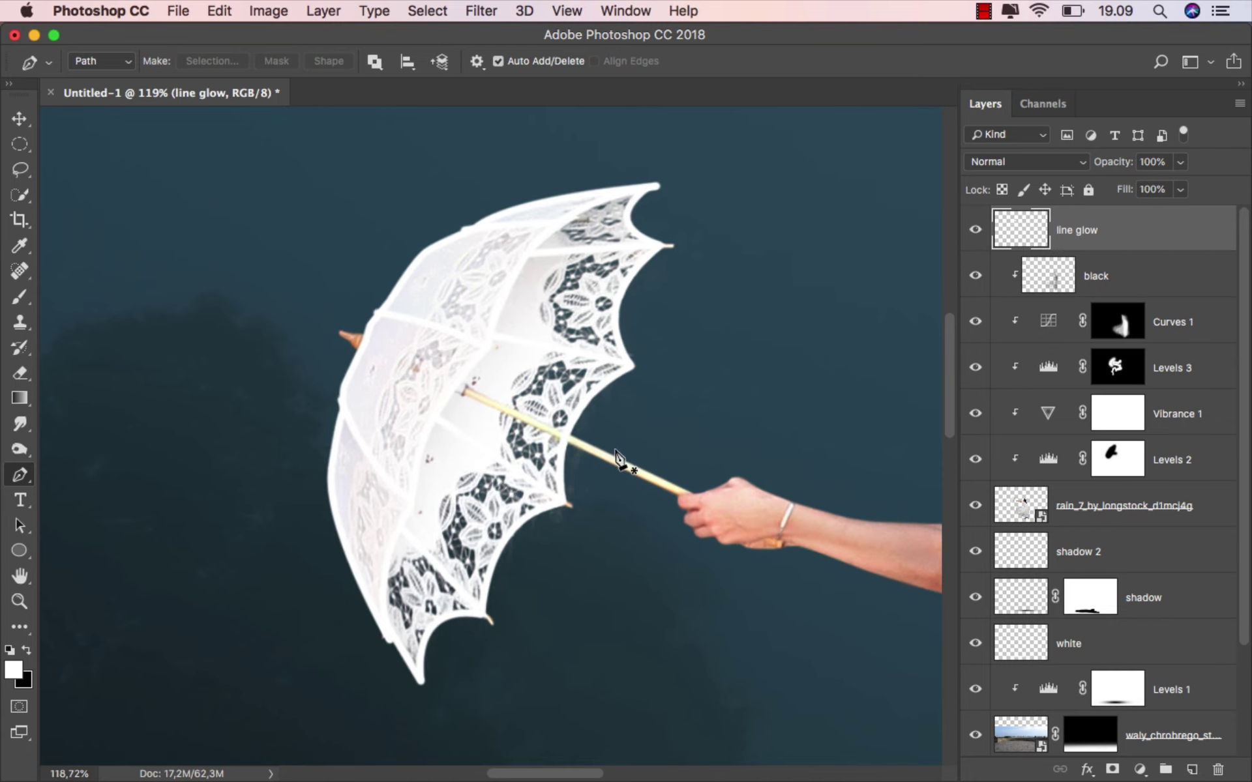
{"action": "scroll", "coordinate": [618, 457], "scroll_direction": "up", "scroll_amount": 2}
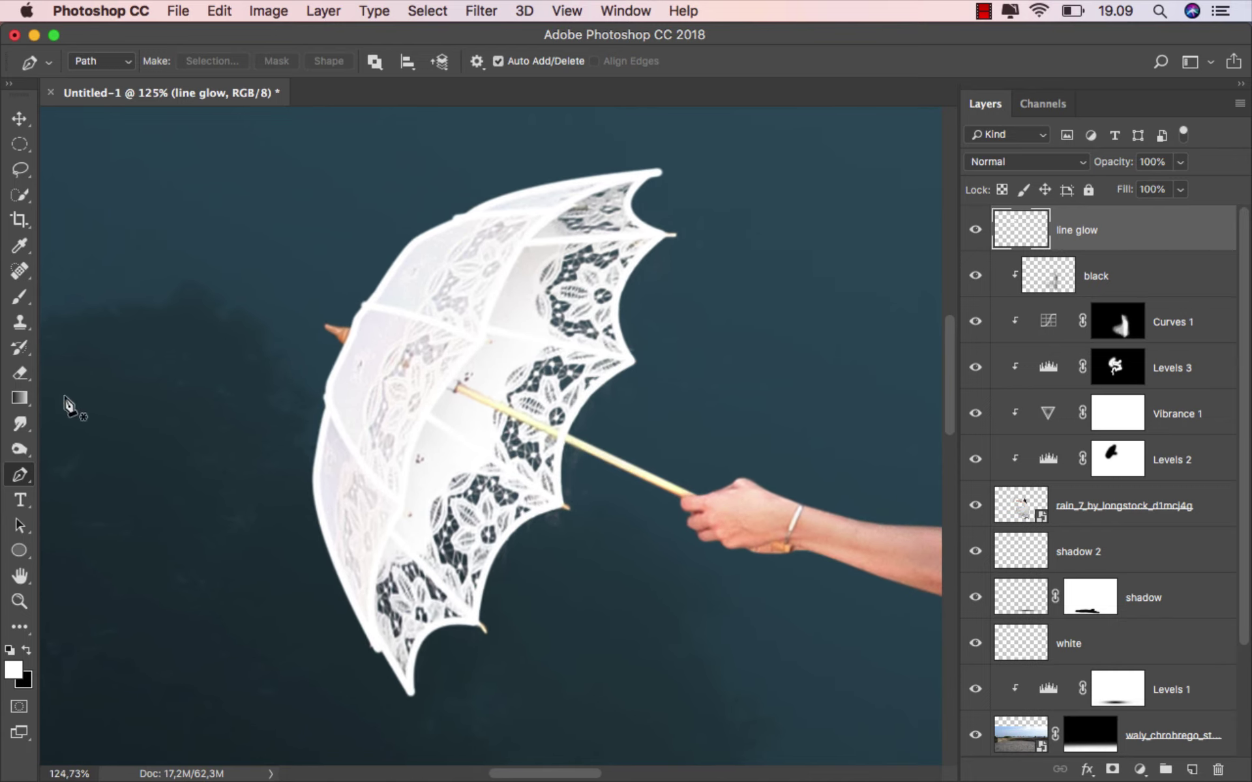
{"action": "left_click", "coordinate": [19, 373]}
{"action": "left_click", "coordinate": [99, 370]}
{"action": "scroll", "coordinate": [427, 319], "scroll_direction": "up", "scroll_amount": 3}
{"action": "right_click", "coordinate": [408, 309]}
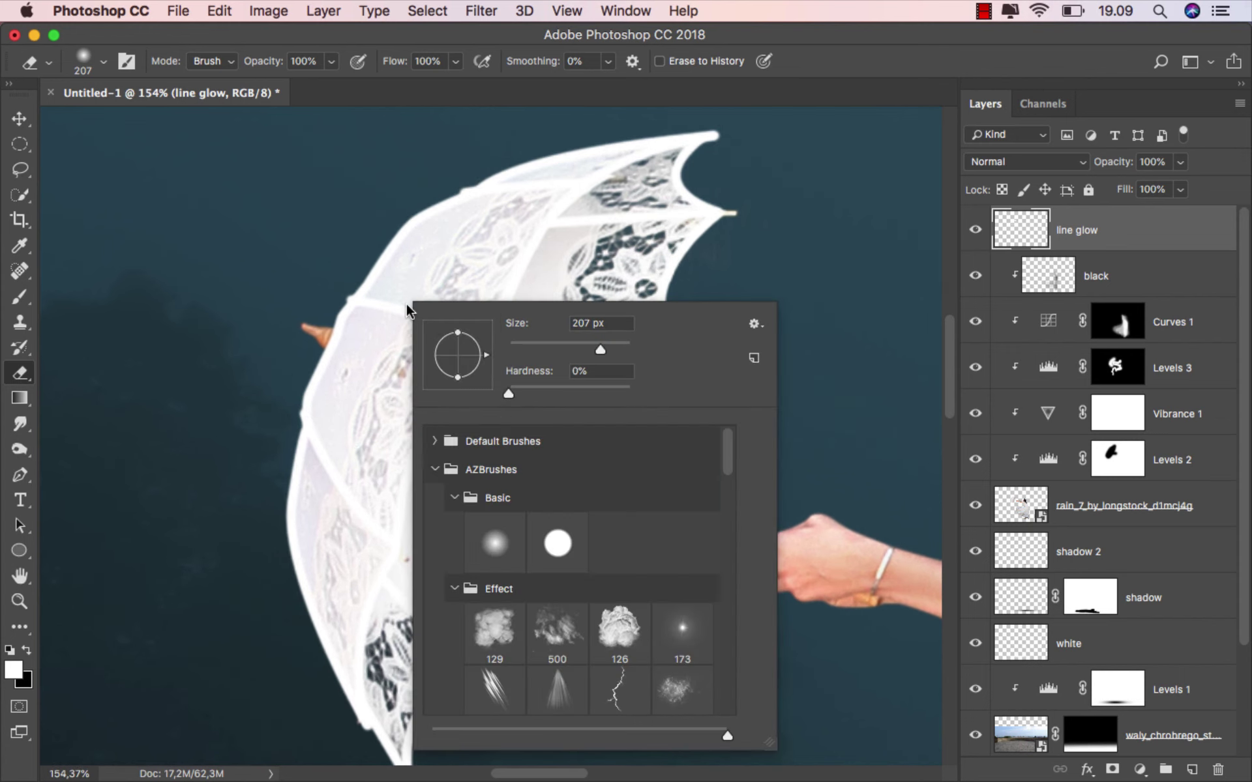
{"action": "left_click", "coordinate": [558, 543]}
{"action": "key", "text": "Return"}
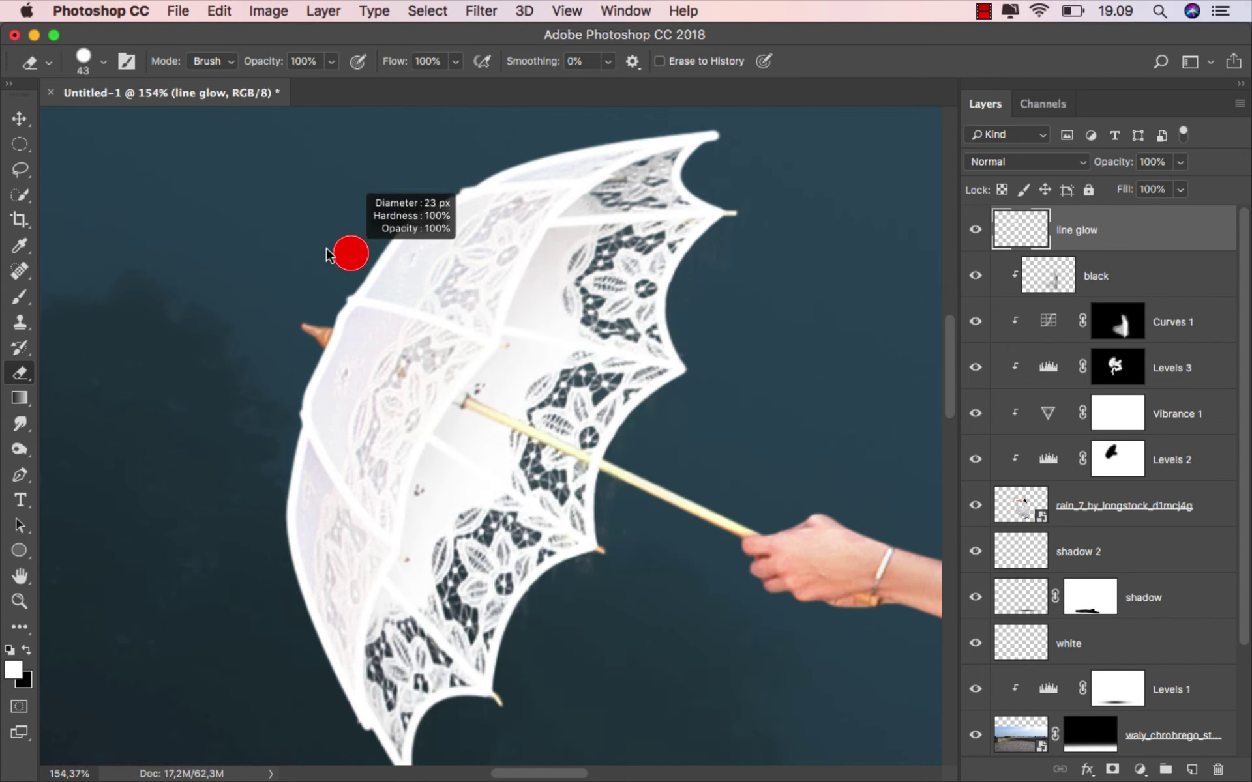
- Erase stray rib glow along the umbrella's left edge, shrinking the eraser to 9 px
{"action": "scroll", "coordinate": [515, 166], "scroll_direction": "up", "scroll_amount": 3}
{"action": "left_click_drag", "start_coordinate": [439, 184], "coordinate": [171, 441]}
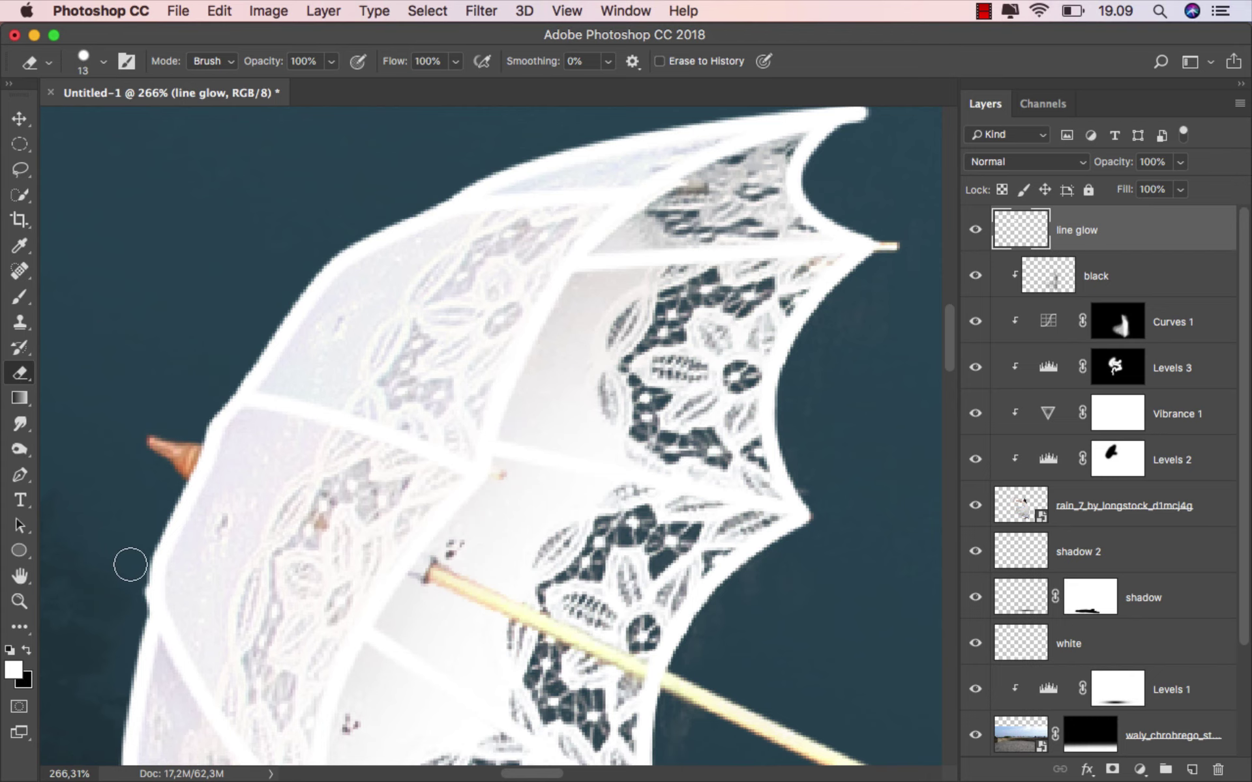
{"action": "scroll", "coordinate": [815, 339], "scroll_direction": "down", "scroll_amount": 5}
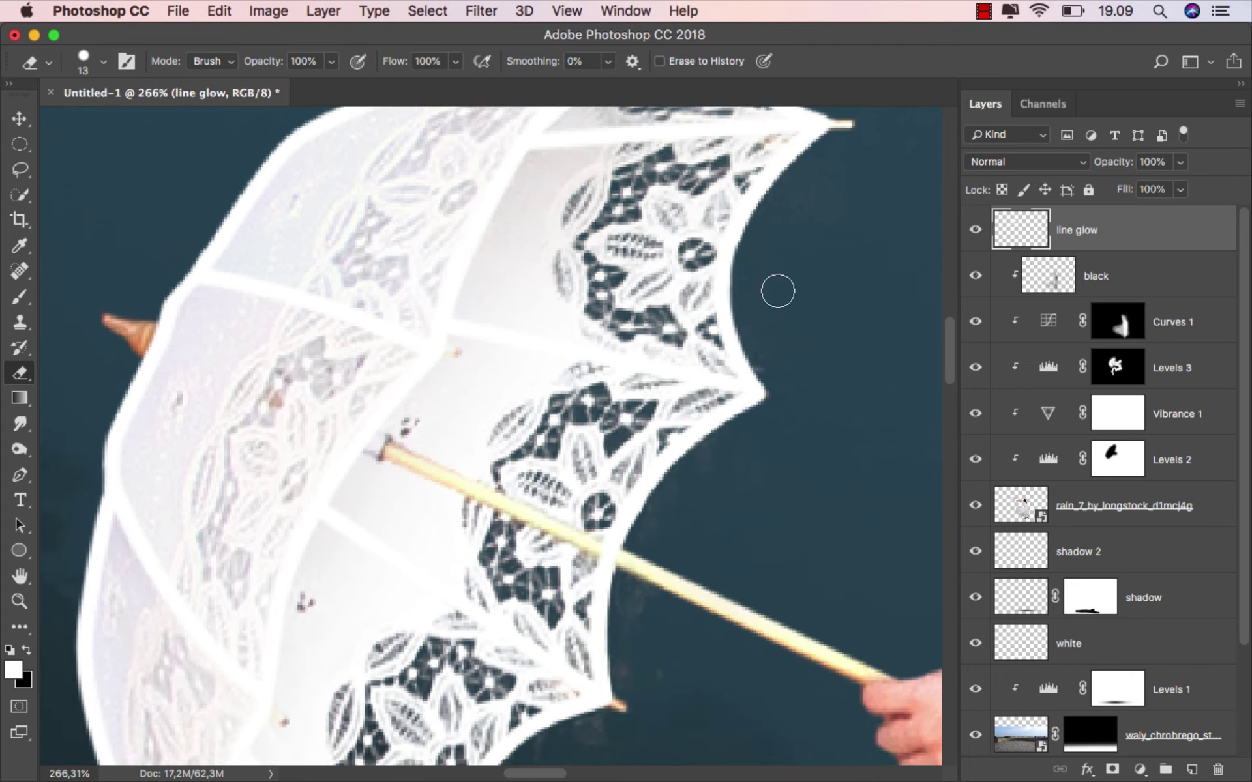
{"action": "left_click_drag", "start_coordinate": [622, 565], "coordinate": [616, 563]}
{"action": "scroll", "coordinate": [559, 515], "scroll_direction": "down", "scroll_amount": 1}
{"action": "scroll", "coordinate": [559, 515], "scroll_direction": "down", "scroll_amount": 5}
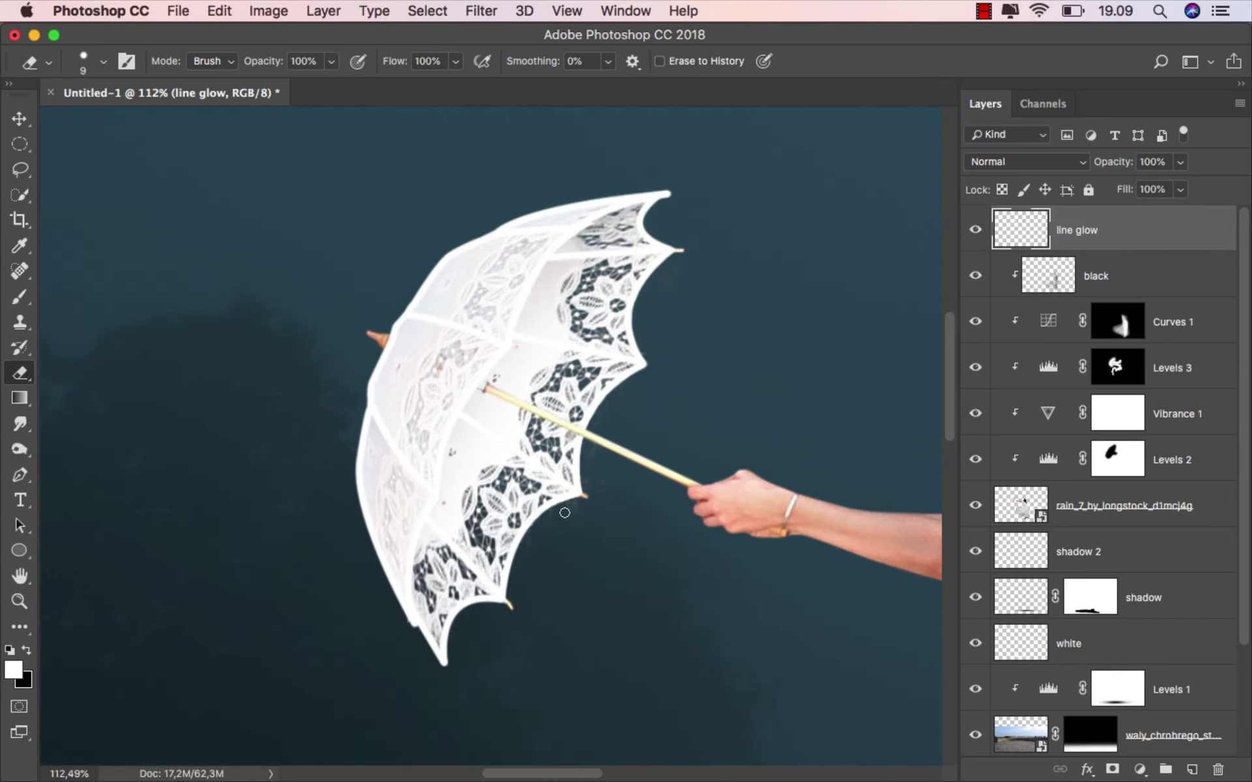
{"action": "scroll", "coordinate": [561, 505], "scroll_direction": "down", "scroll_amount": 1}
{"action": "key", "text": "v"}
{"action": "scroll", "coordinate": [510, 432], "scroll_direction": "down", "scroll_amount": 1}
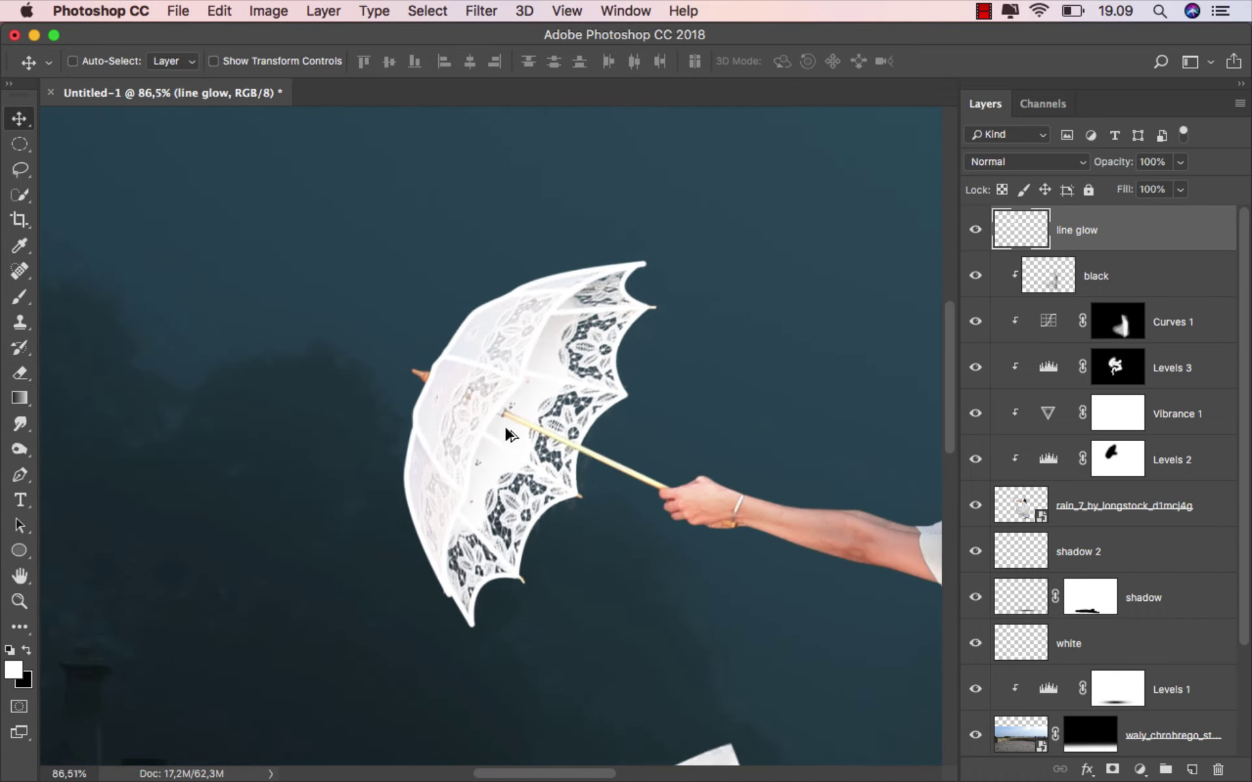
{"action": "scroll", "coordinate": [508, 430], "scroll_direction": "down", "scroll_amount": 2}
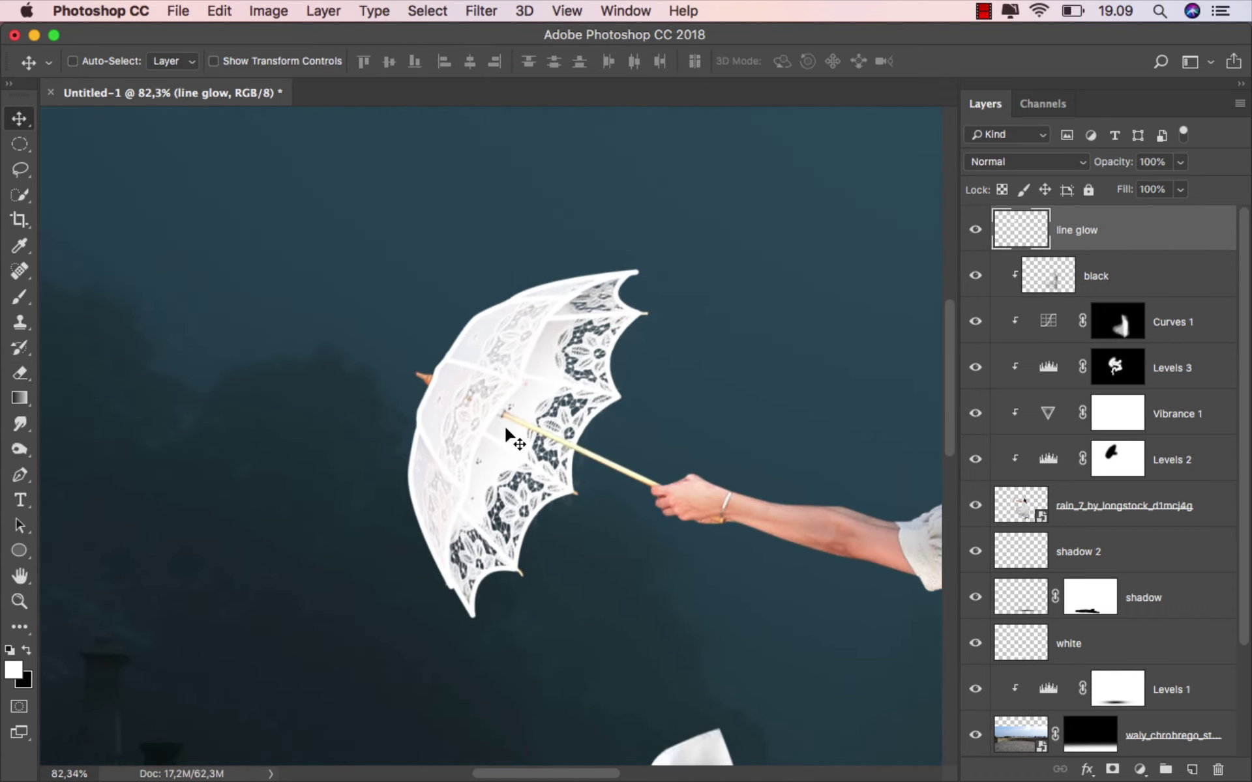
- Add a white 13 px Outer Glow to the line glow layer through Blending Options
{"action": "left_click", "coordinate": [976, 232]}
{"action": "left_click", "coordinate": [976, 231]}
{"action": "right_click", "coordinate": [1117, 231]}
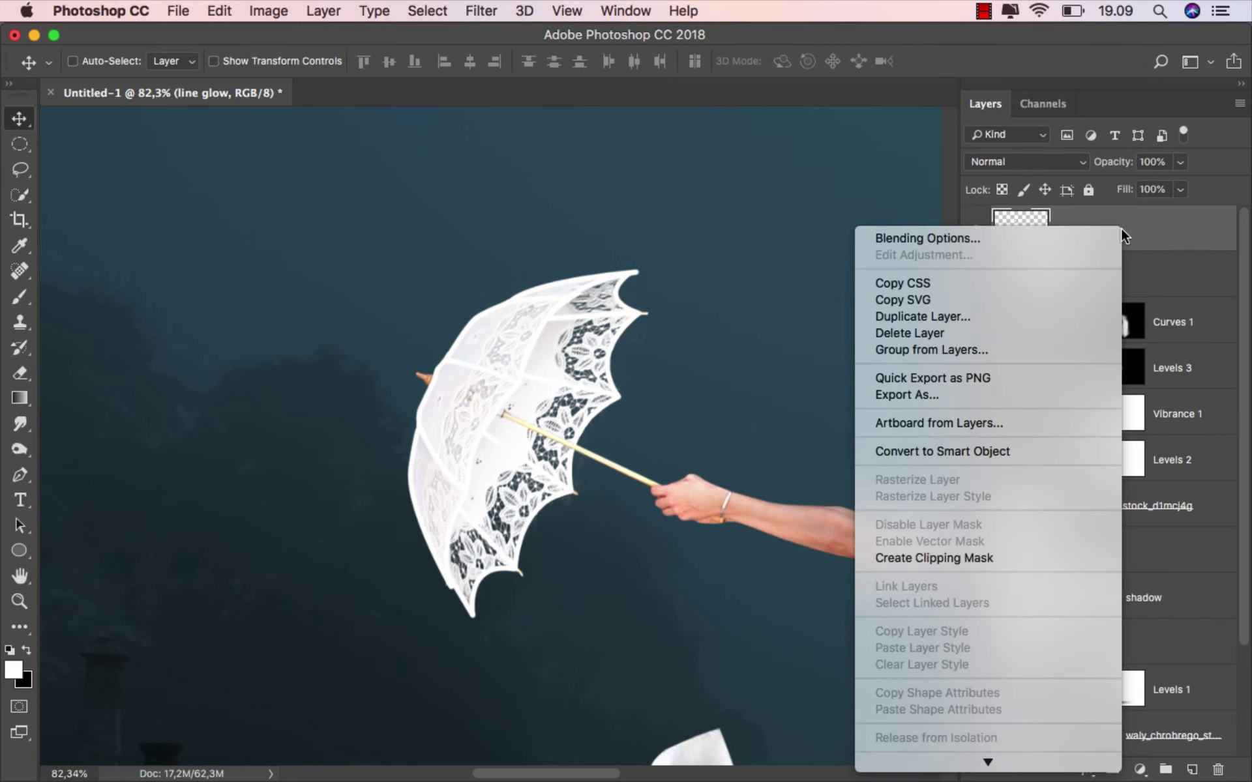
{"action": "left_click", "coordinate": [1108, 238]}
{"action": "left_click_drag", "start_coordinate": [639, 248], "coordinate": [960, 256]}
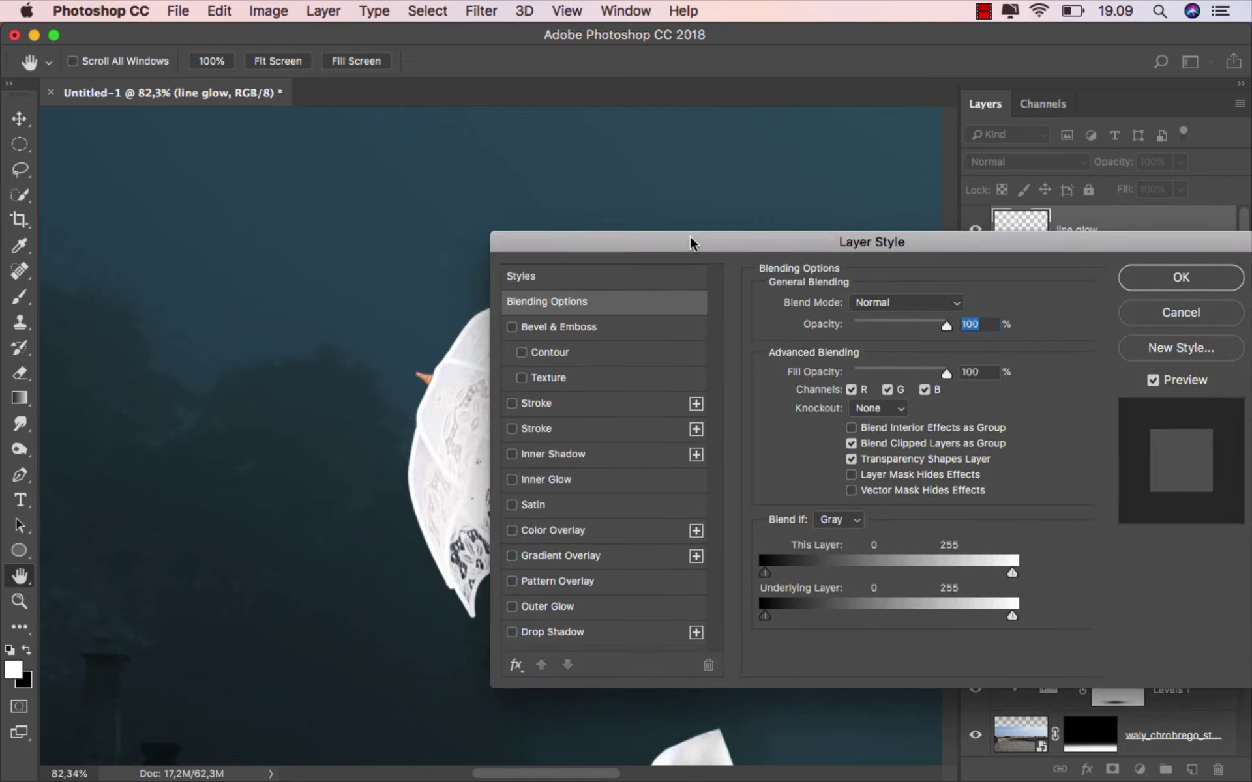
{"action": "scroll", "coordinate": [443, 360], "scroll_direction": "down", "scroll_amount": 2}
{"action": "scroll", "coordinate": [534, 380], "scroll_direction": "up", "scroll_amount": 2}
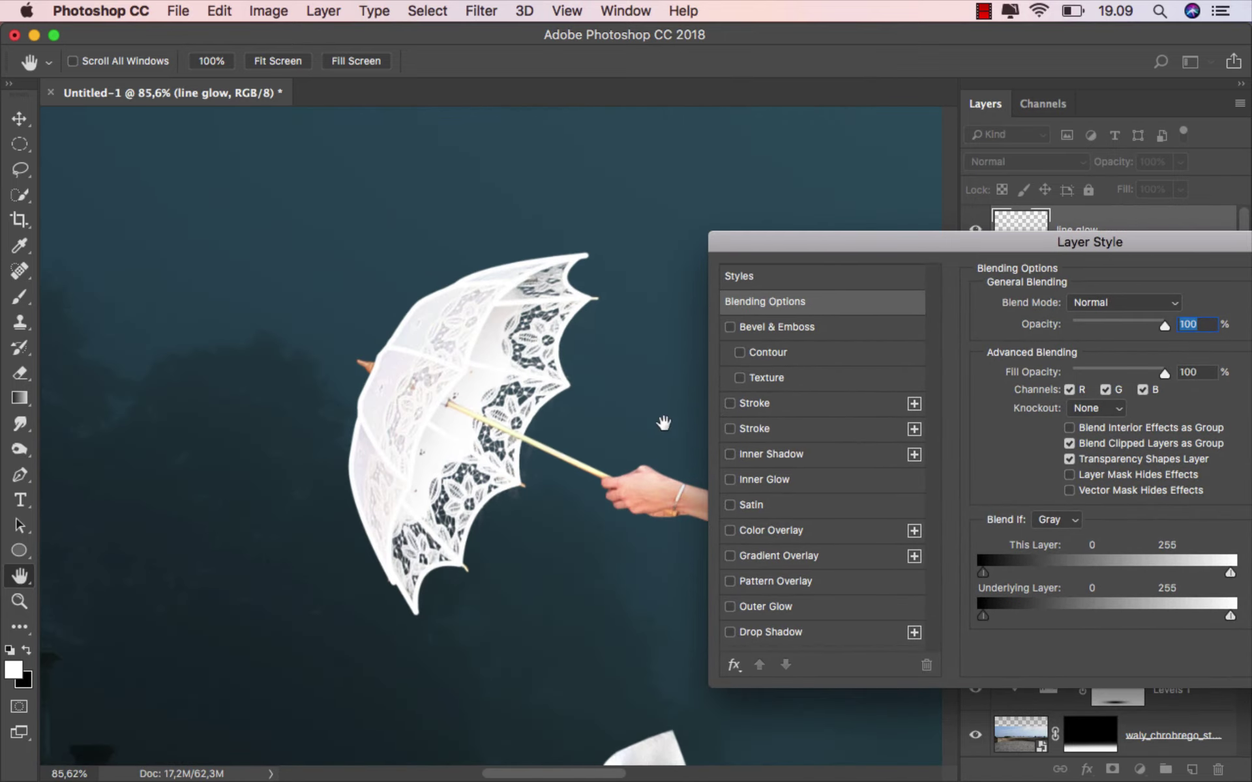
{"action": "left_click", "coordinate": [730, 606]}
{"action": "left_click", "coordinate": [790, 607]}
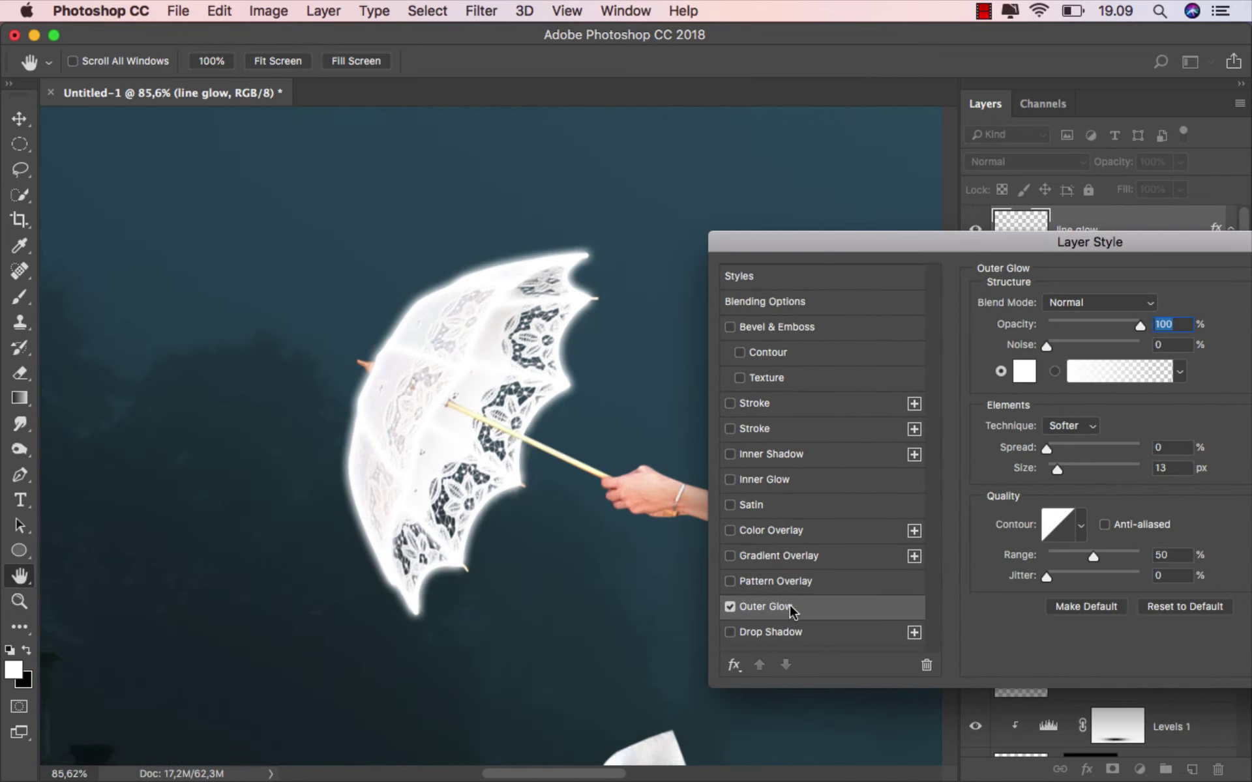
{"action": "left_click", "coordinate": [1056, 468]}
{"action": "left_click_drag", "start_coordinate": [1045, 245], "coordinate": [901, 245]}
{"action": "left_click_drag", "start_coordinate": [1116, 242], "coordinate": [977, 241]}
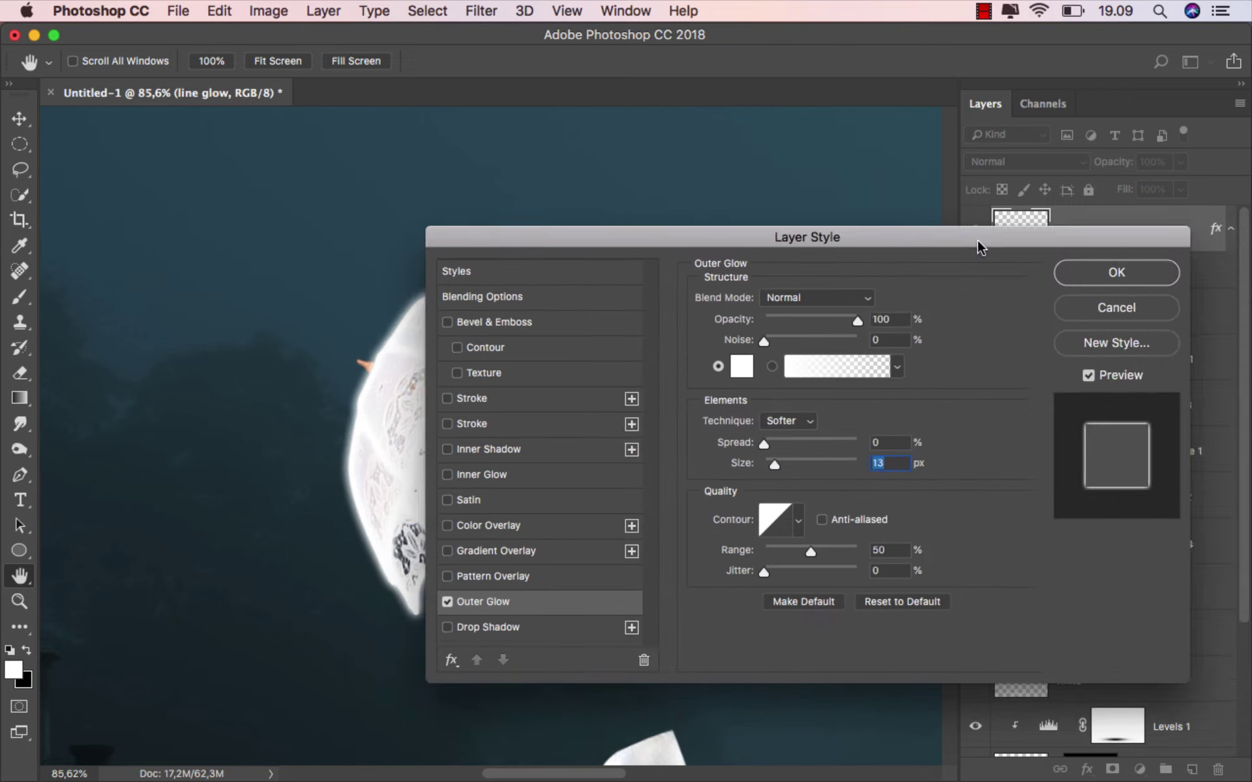
{"action": "left_click", "coordinate": [1083, 274]}
{"action": "left_click", "coordinate": [1017, 262]}
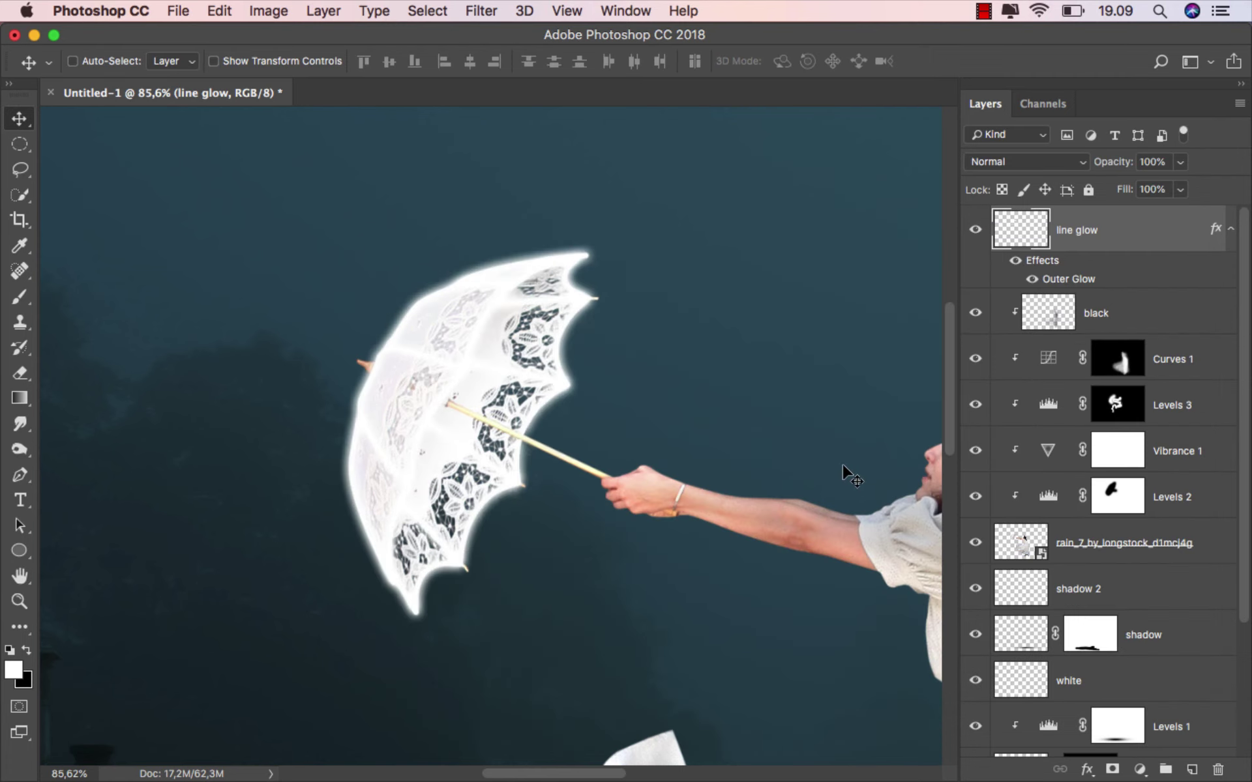
{"action": "right_click", "coordinate": [1116, 499]}
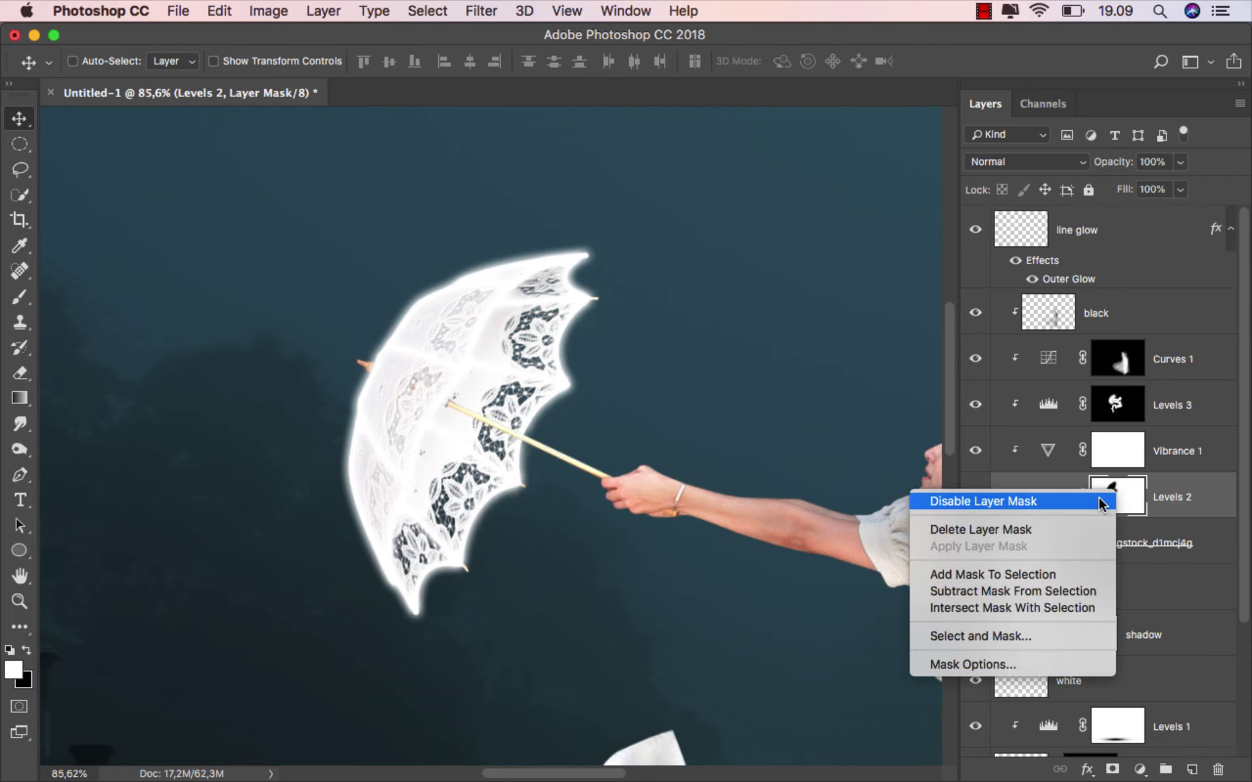
{"action": "left_click", "coordinate": [1100, 502]}
{"action": "scroll", "coordinate": [590, 449], "scroll_direction": "down", "scroll_amount": 5}
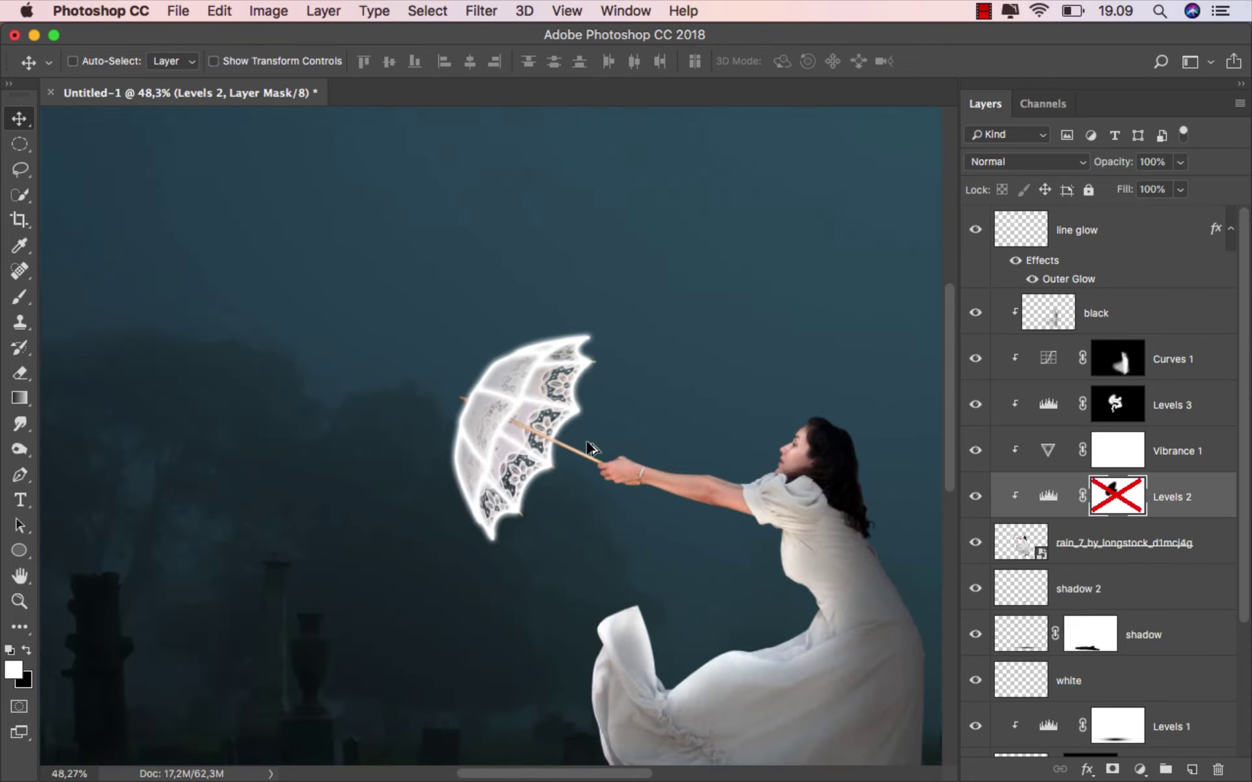
{"action": "scroll", "coordinate": [590, 448], "scroll_direction": "down", "scroll_amount": 1}
{"action": "scroll", "coordinate": [456, 392], "scroll_direction": "down", "scroll_amount": 3}
{"action": "scroll", "coordinate": [372, 359], "scroll_direction": "up", "scroll_amount": 3}
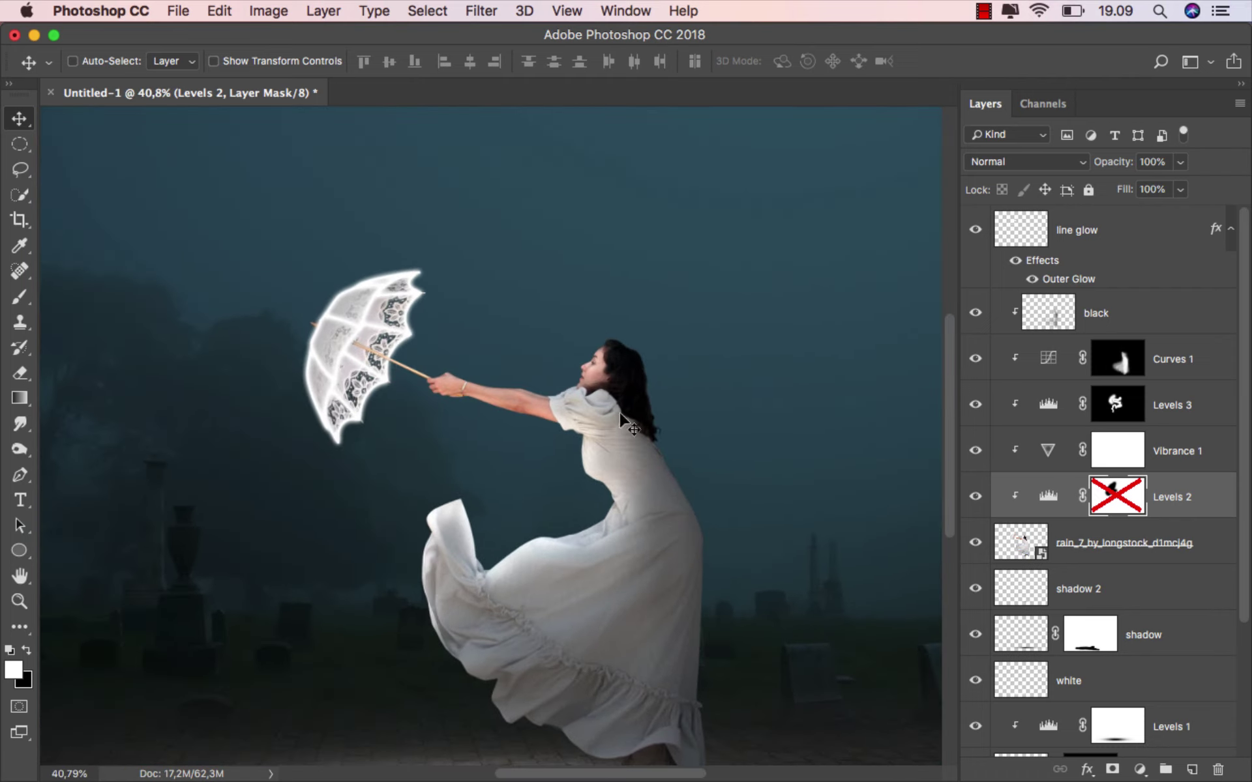
{"action": "right_click", "coordinate": [1107, 507]}
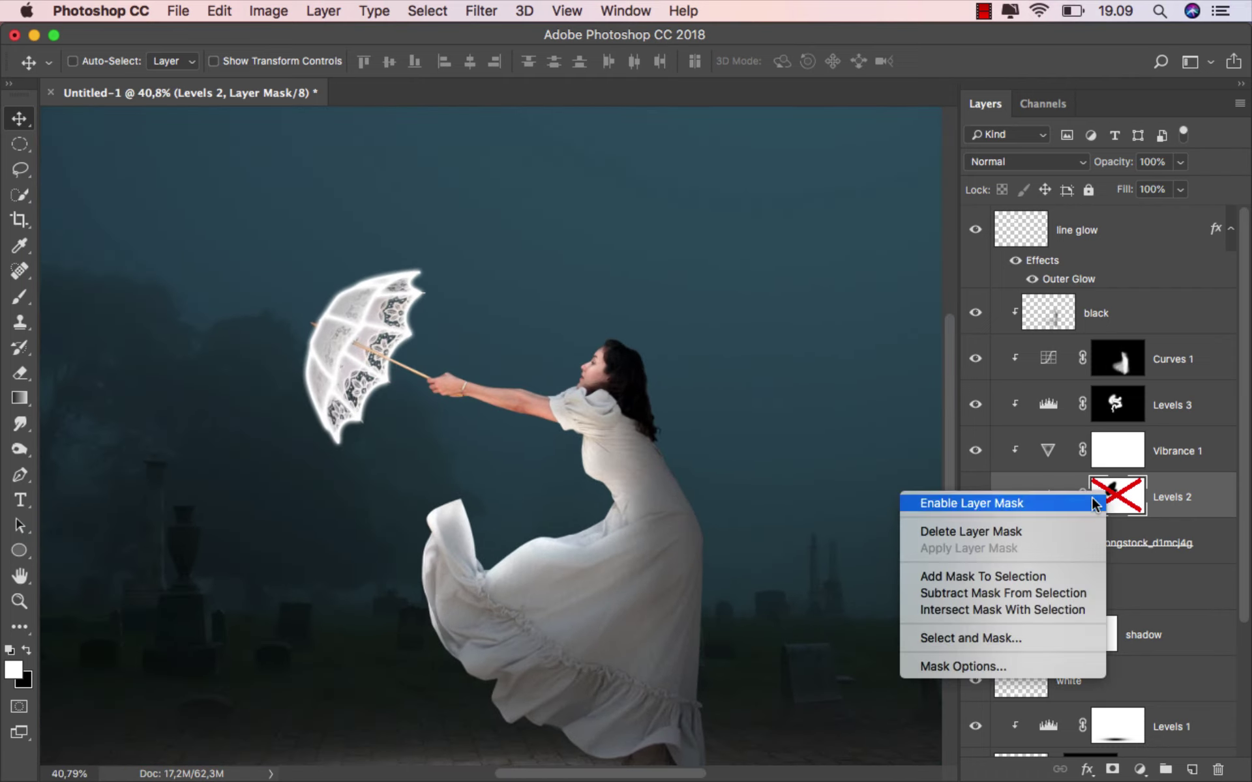
{"action": "left_click", "coordinate": [1095, 504]}
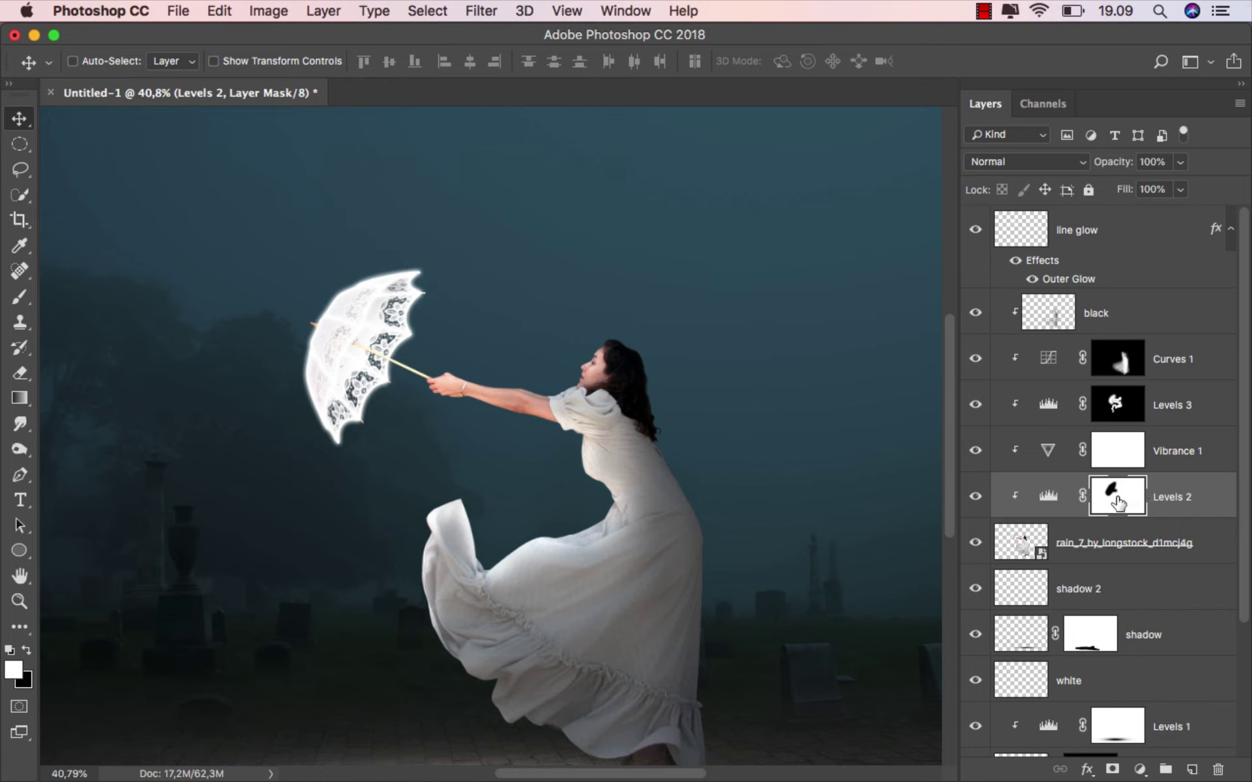
{"action": "left_click", "coordinate": [976, 499]}
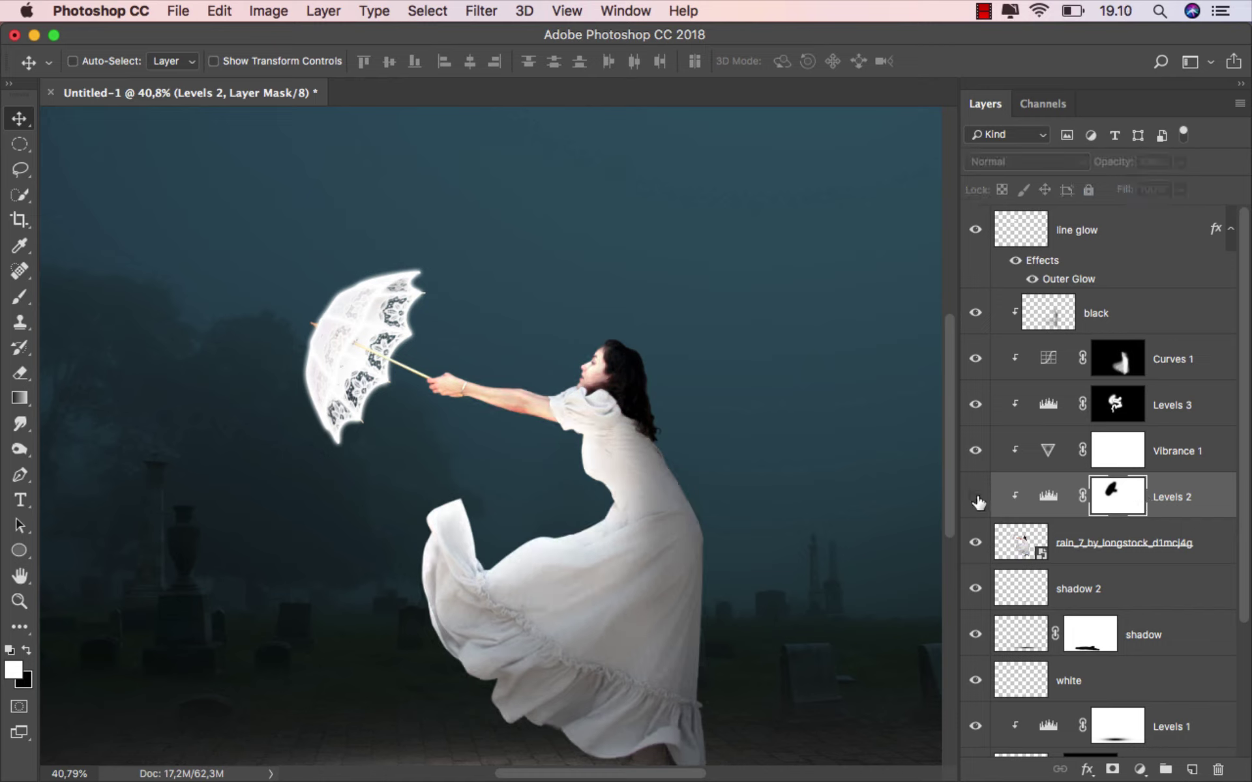
{"action": "left_click", "coordinate": [976, 499]}
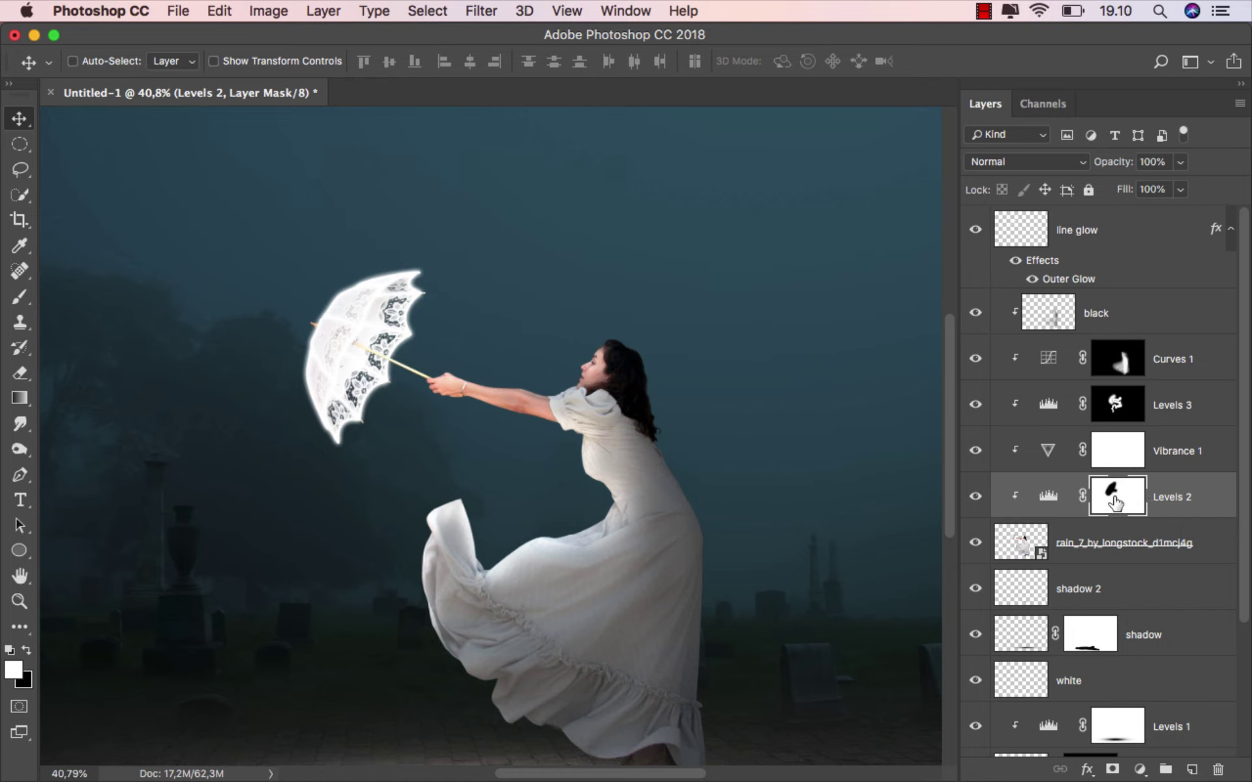
- Paint white at 18% with a soft round brush over the umbrella on the Levels 2 mask
{"action": "left_click", "coordinate": [19, 297]}
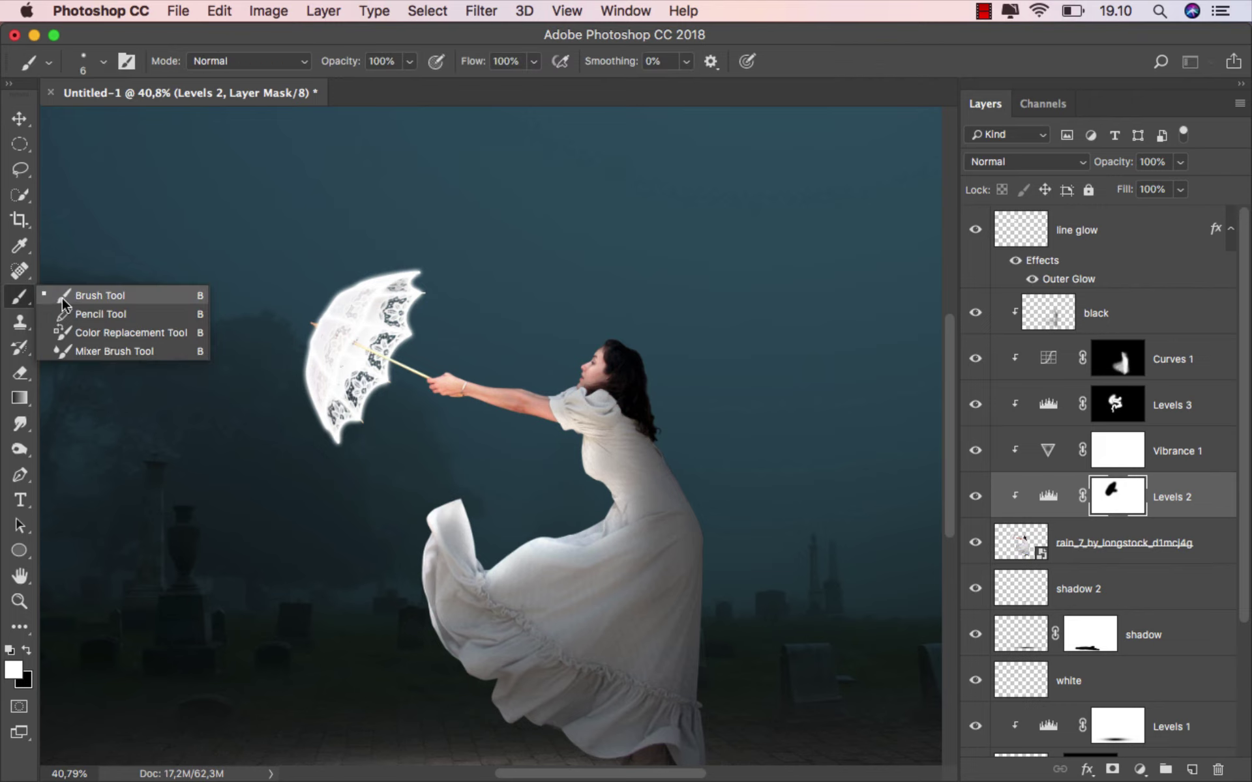
{"action": "left_click_drag", "start_coordinate": [242, 326], "coordinate": [307, 328]}
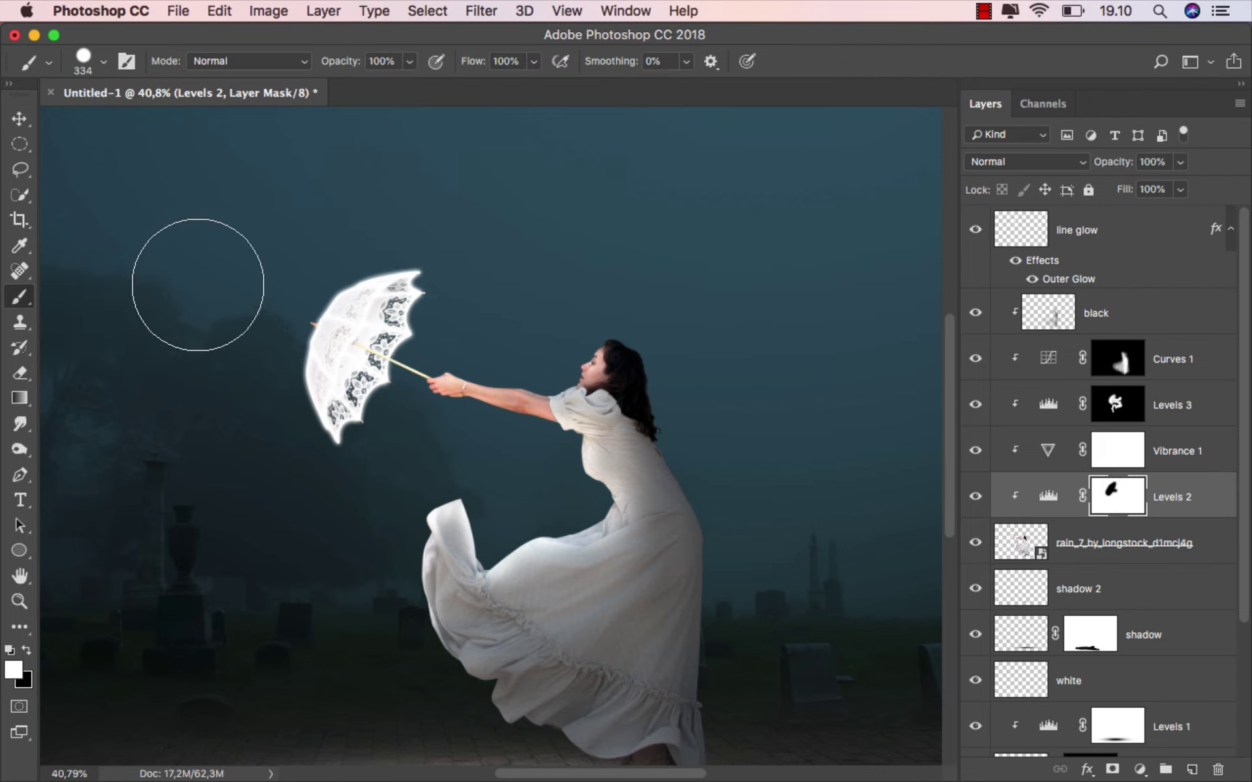
{"action": "right_click", "coordinate": [198, 279]}
{"action": "left_click", "coordinate": [265, 515]}
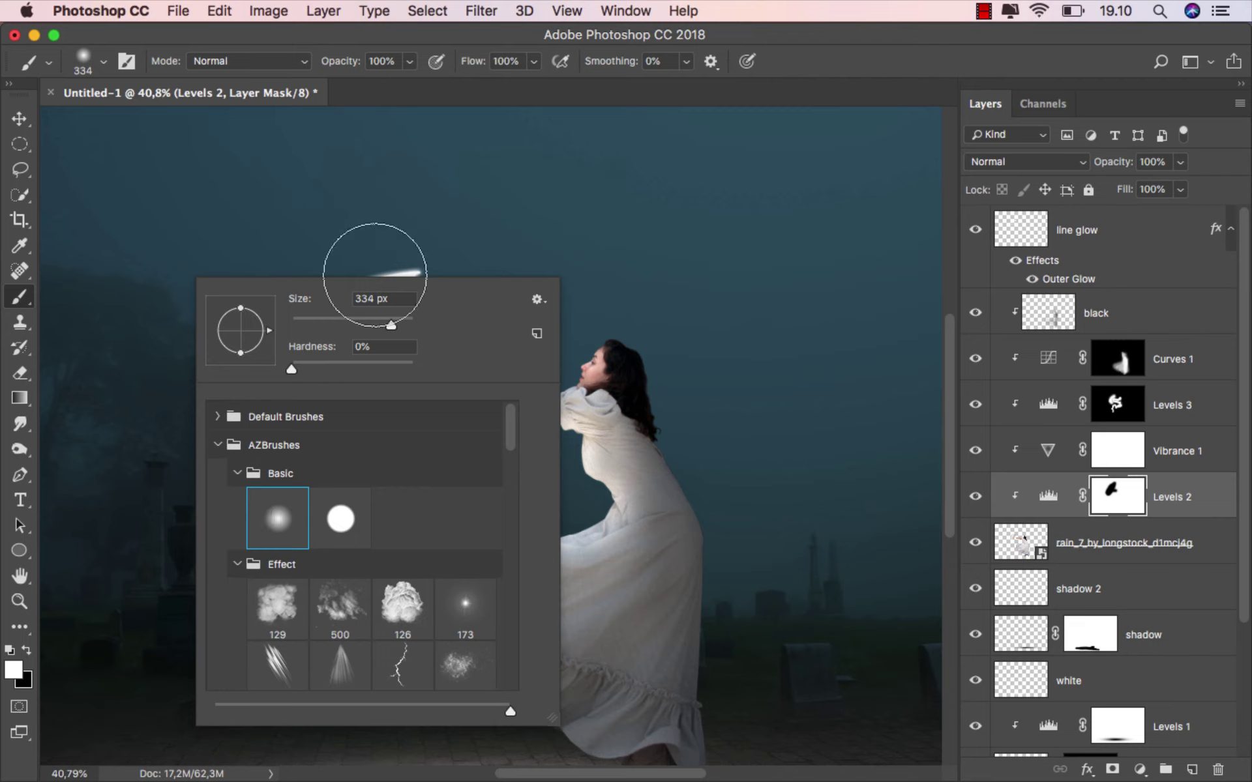
{"action": "left_click", "coordinate": [410, 61]}
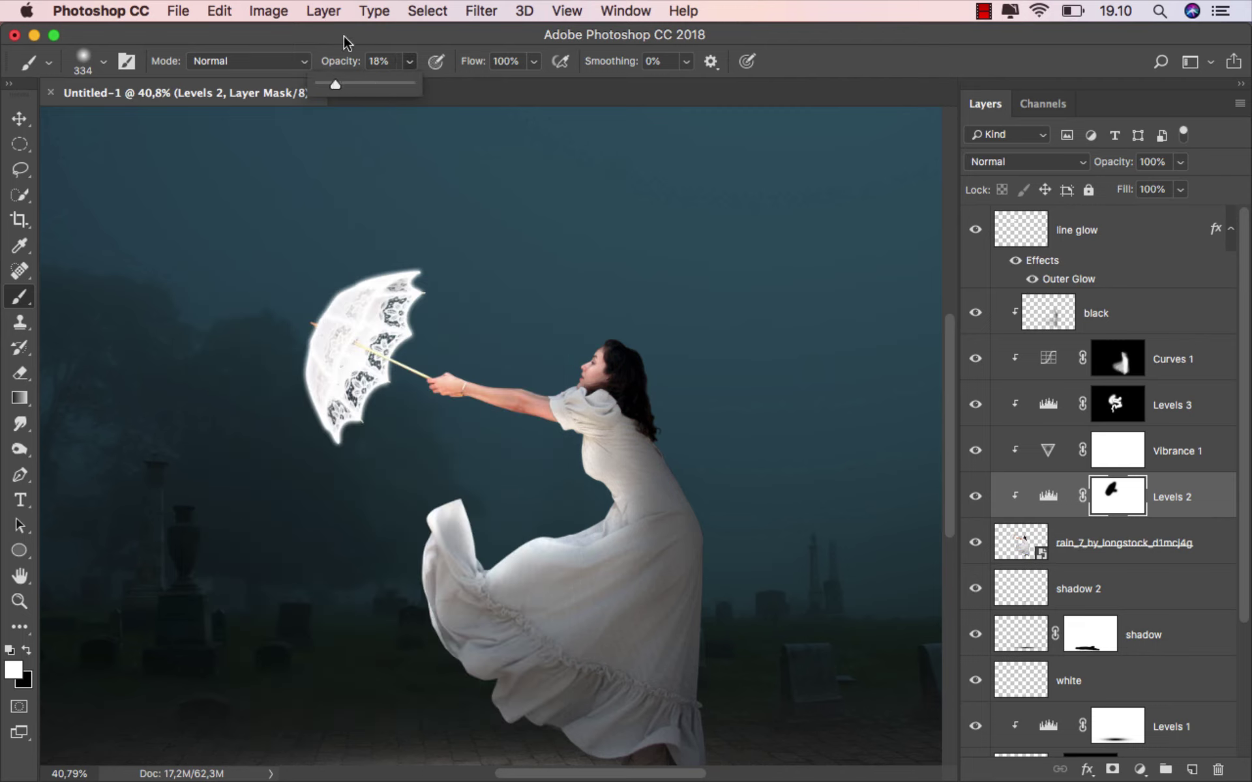
{"action": "key", "text": "bracketright"}
{"action": "mouse_move", "coordinate": [382, 341]}
{"action": "left_mouse_down"}
{"action": "mouse_move", "coordinate": [391, 323]}
{"action": "mouse_move", "coordinate": [358, 378]}
{"action": "left_mouse_up"}
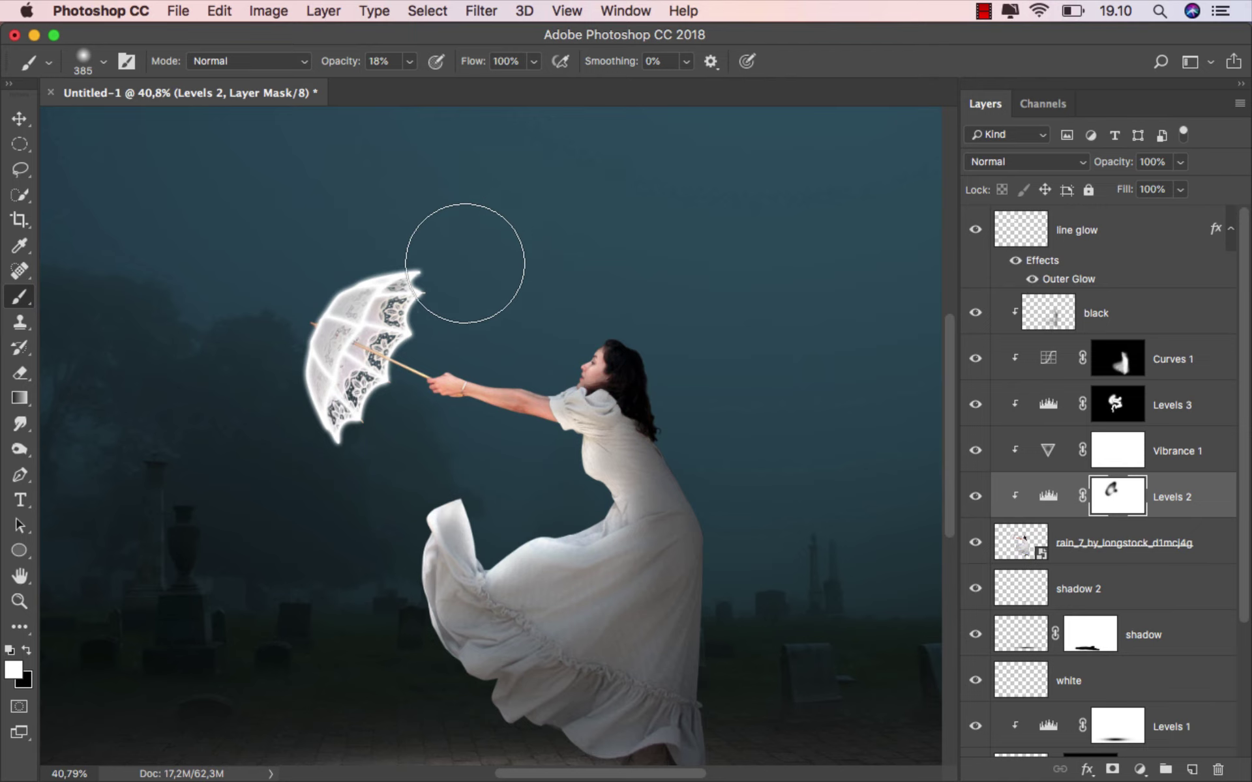
- Toggle Levels 2 to check the umbrella brightening, then reselect its mask
{"action": "left_click", "coordinate": [20, 118]}
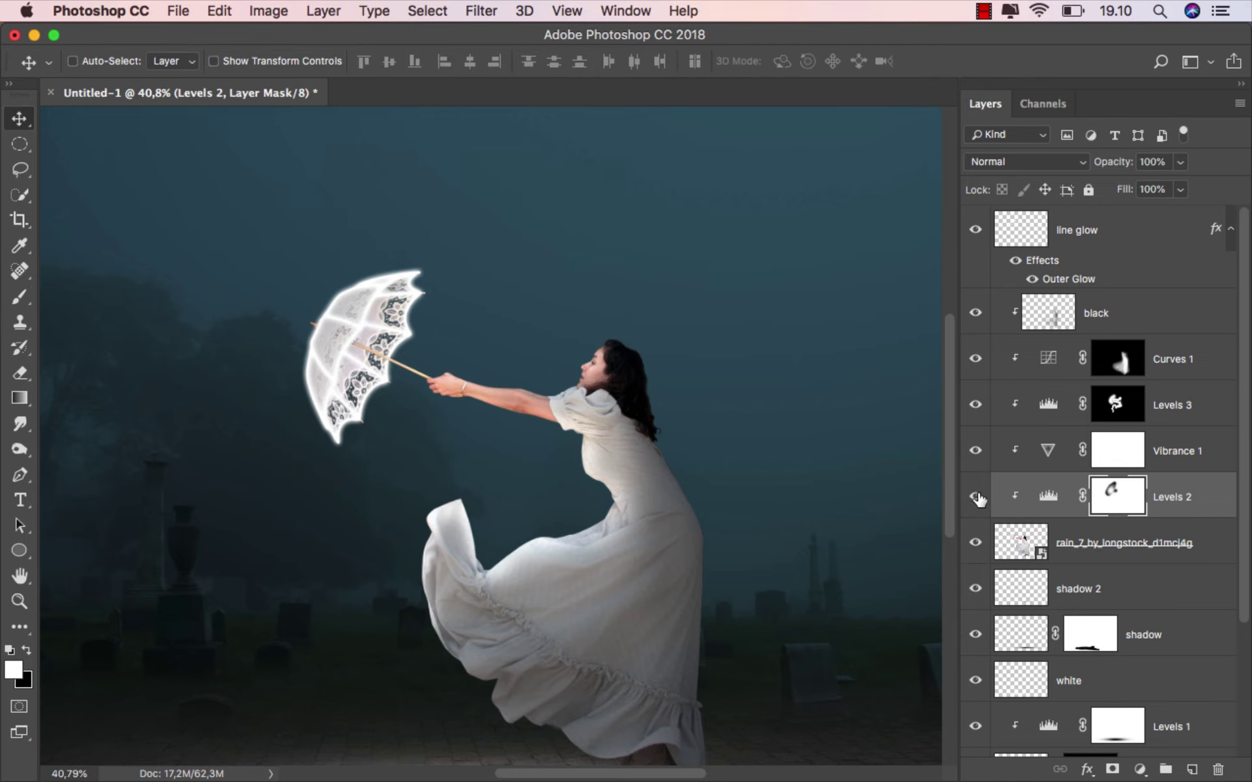
{"action": "left_click", "coordinate": [976, 497]}
{"action": "scroll", "coordinate": [618, 439], "scroll_direction": "down", "scroll_amount": 2}
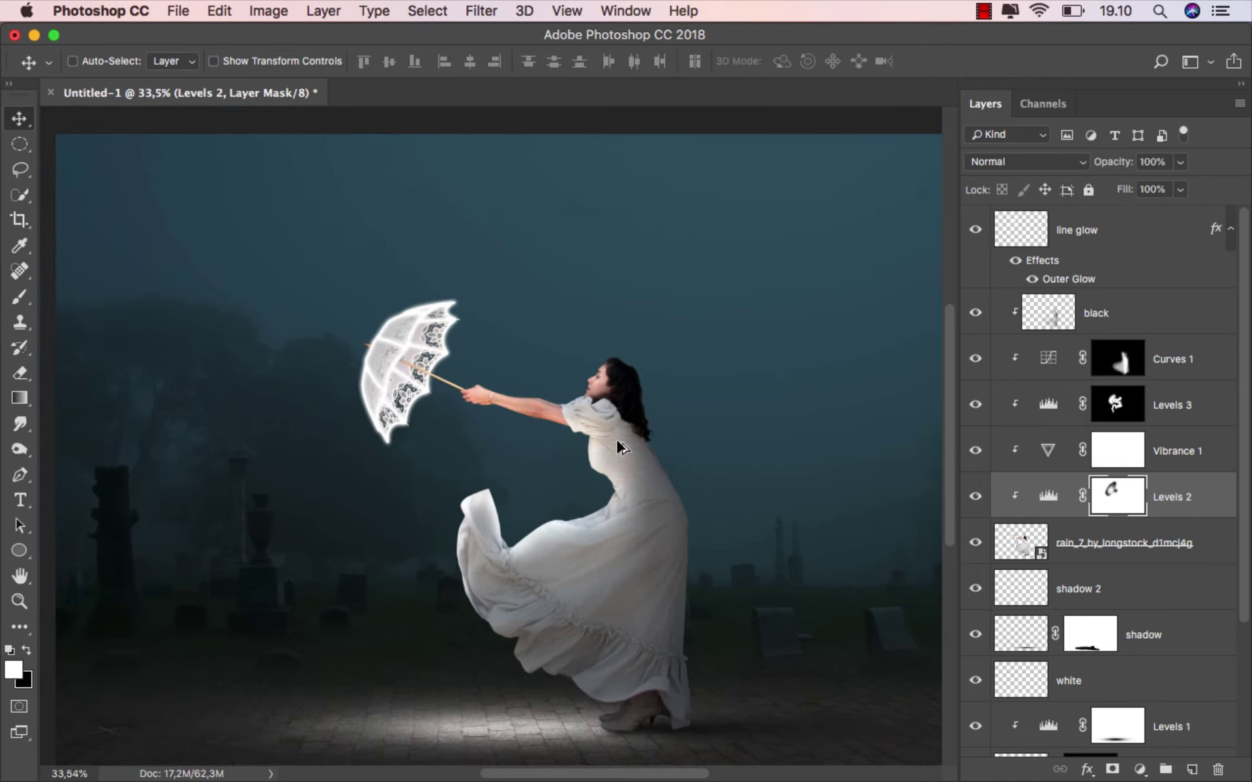
{"action": "scroll", "coordinate": [620, 448], "scroll_direction": "down", "scroll_amount": 1}
{"action": "scroll", "coordinate": [619, 447], "scroll_direction": "down", "scroll_amount": 1}
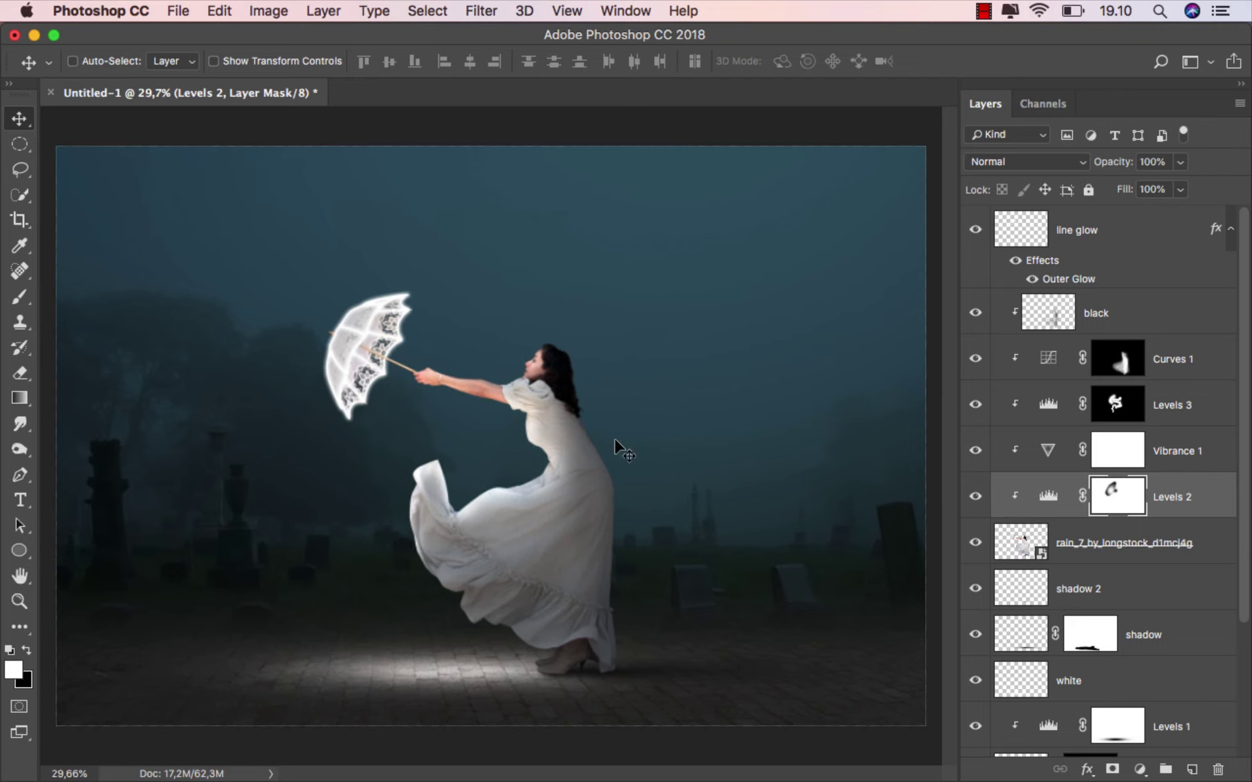
{"action": "left_click", "coordinate": [1140, 230]}
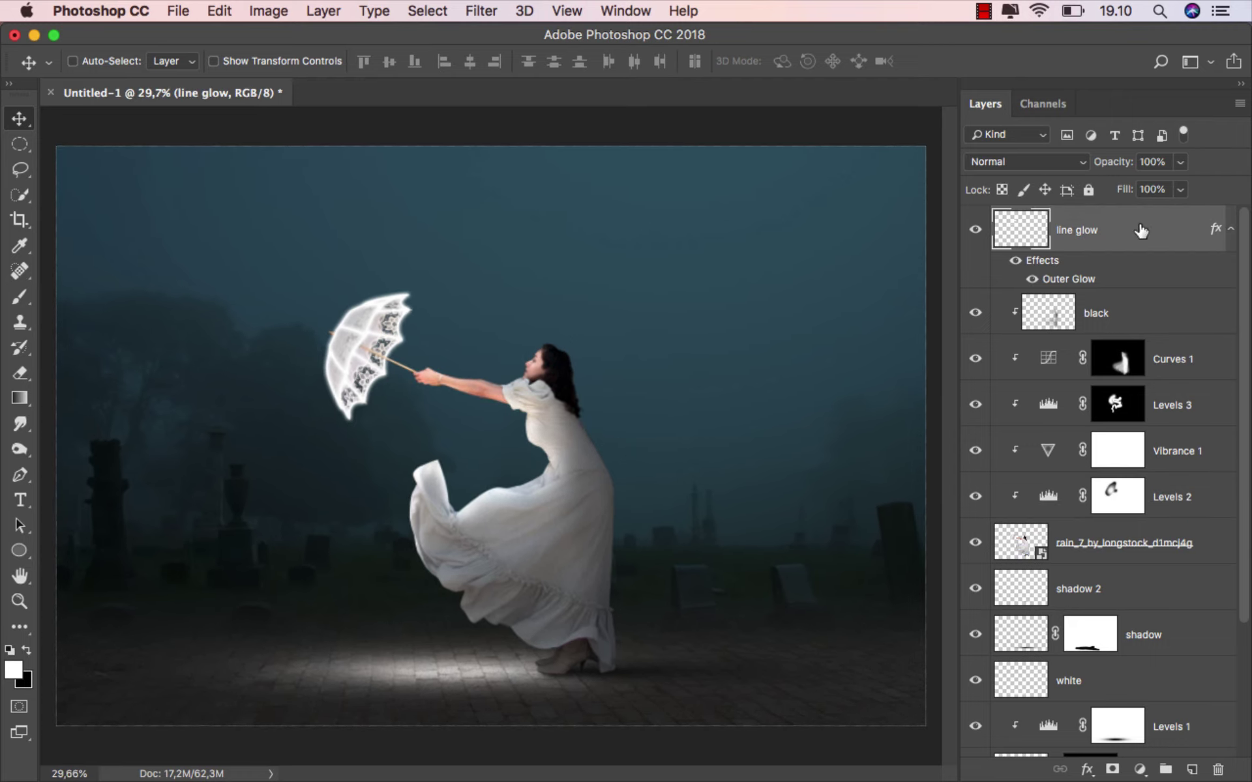
{"action": "left_click", "coordinate": [1102, 507]}
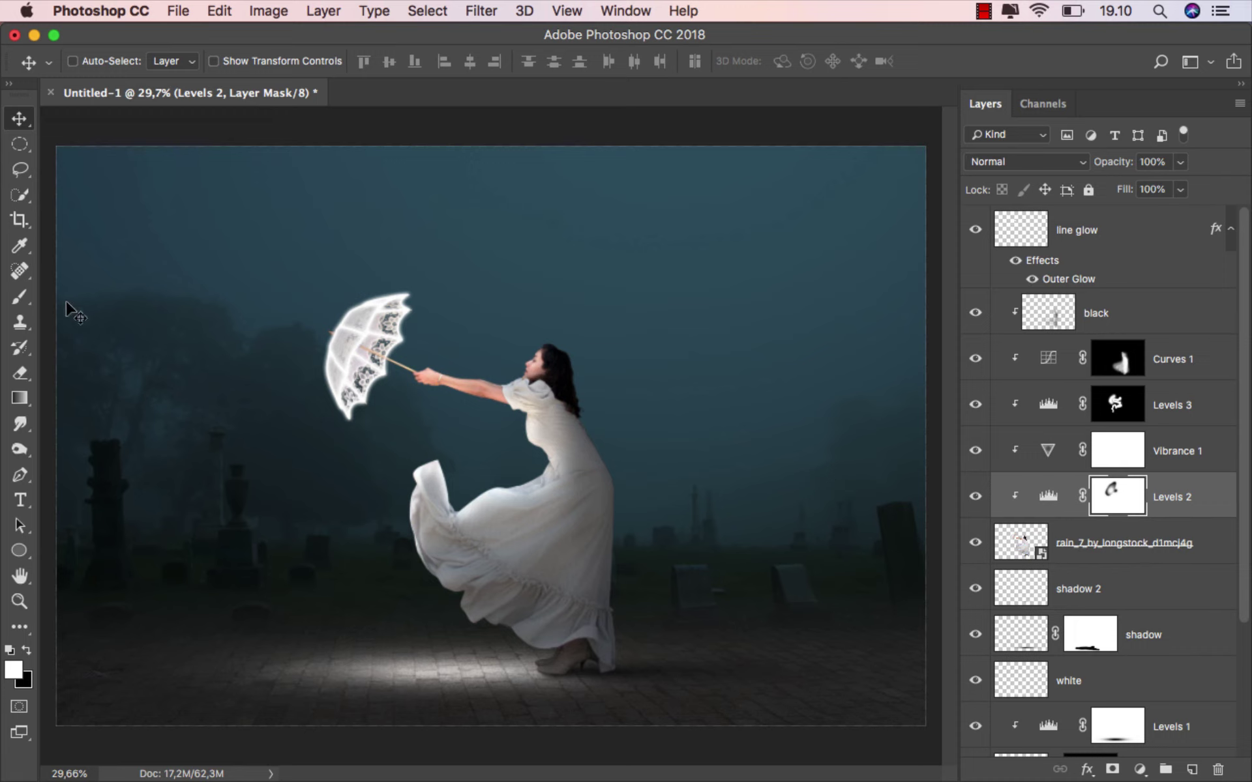
- Paint black at 100% with a smaller brush along the umbrella's lower lace edge
{"action": "left_click", "coordinate": [19, 297]}
{"action": "left_click", "coordinate": [97, 292]}
{"action": "scroll", "coordinate": [440, 336], "scroll_direction": "up", "scroll_amount": 2}
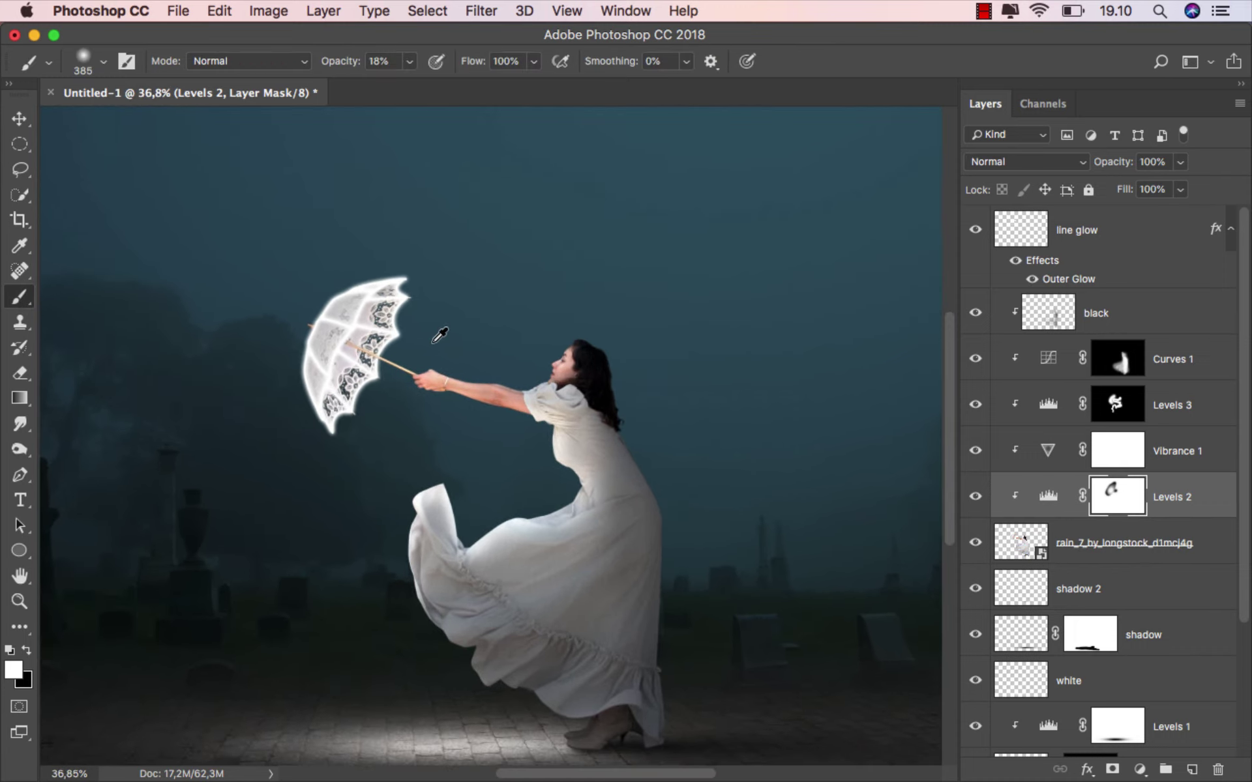
{"action": "scroll", "coordinate": [440, 336], "scroll_direction": "up", "scroll_amount": 1}
{"action": "left_click_drag", "start_coordinate": [440, 336], "coordinate": [404, 332]}
{"action": "left_click", "coordinate": [409, 62]}
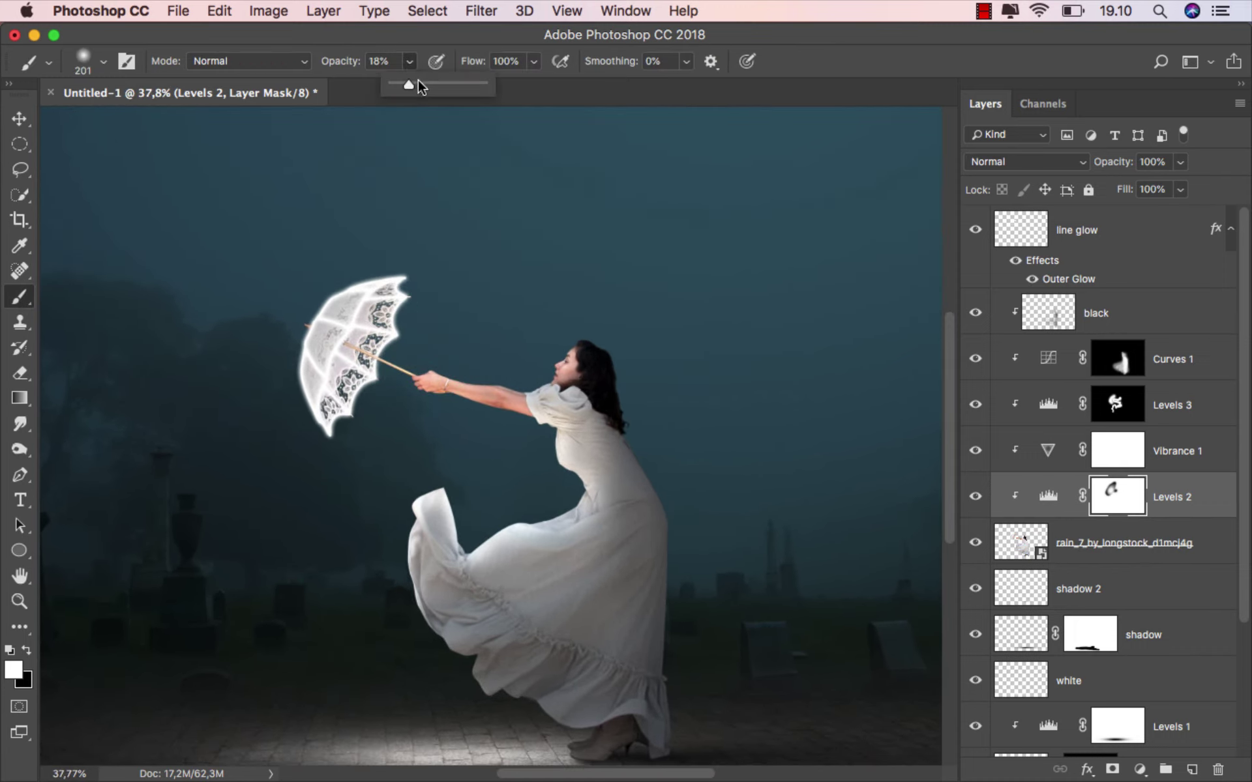
{"action": "left_click_drag", "start_coordinate": [419, 87], "coordinate": [567, 111]}
{"action": "key", "text": "bracketleft"}
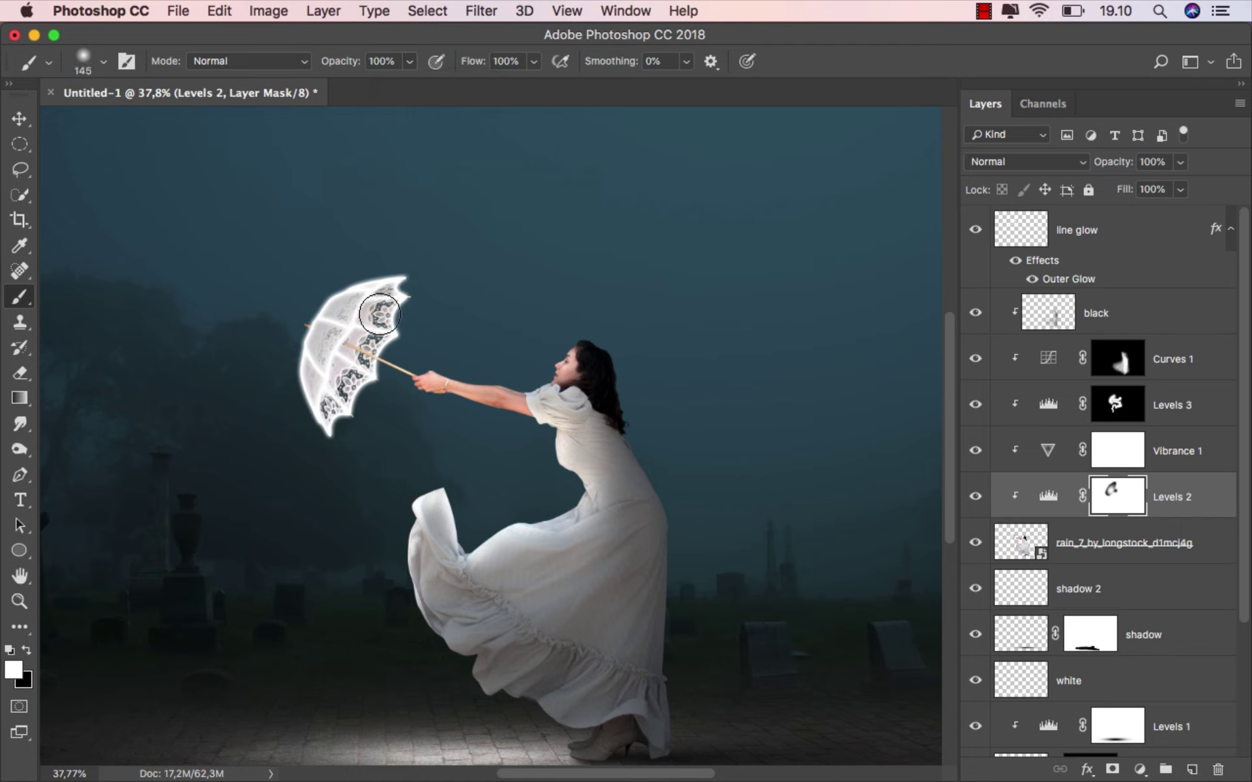
{"action": "left_click", "coordinate": [27, 650]}
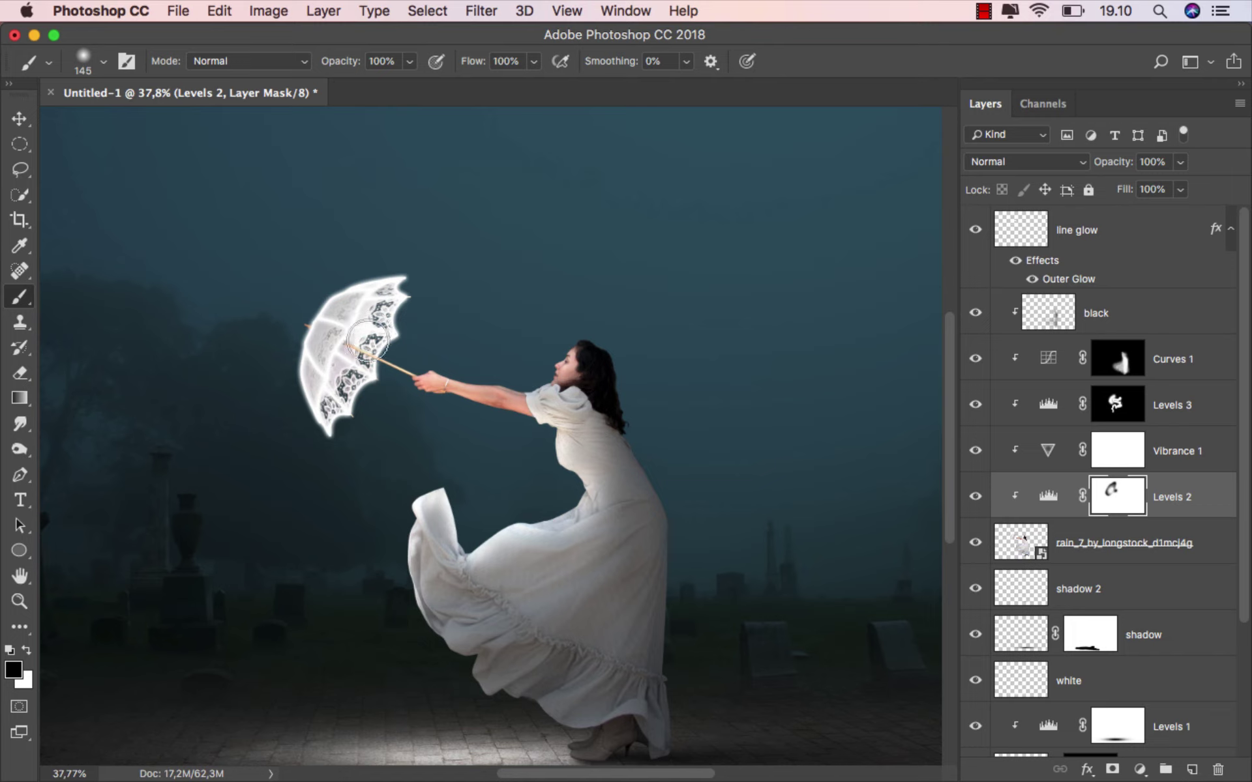
{"action": "left_click_drag", "start_coordinate": [369, 340], "coordinate": [342, 432]}
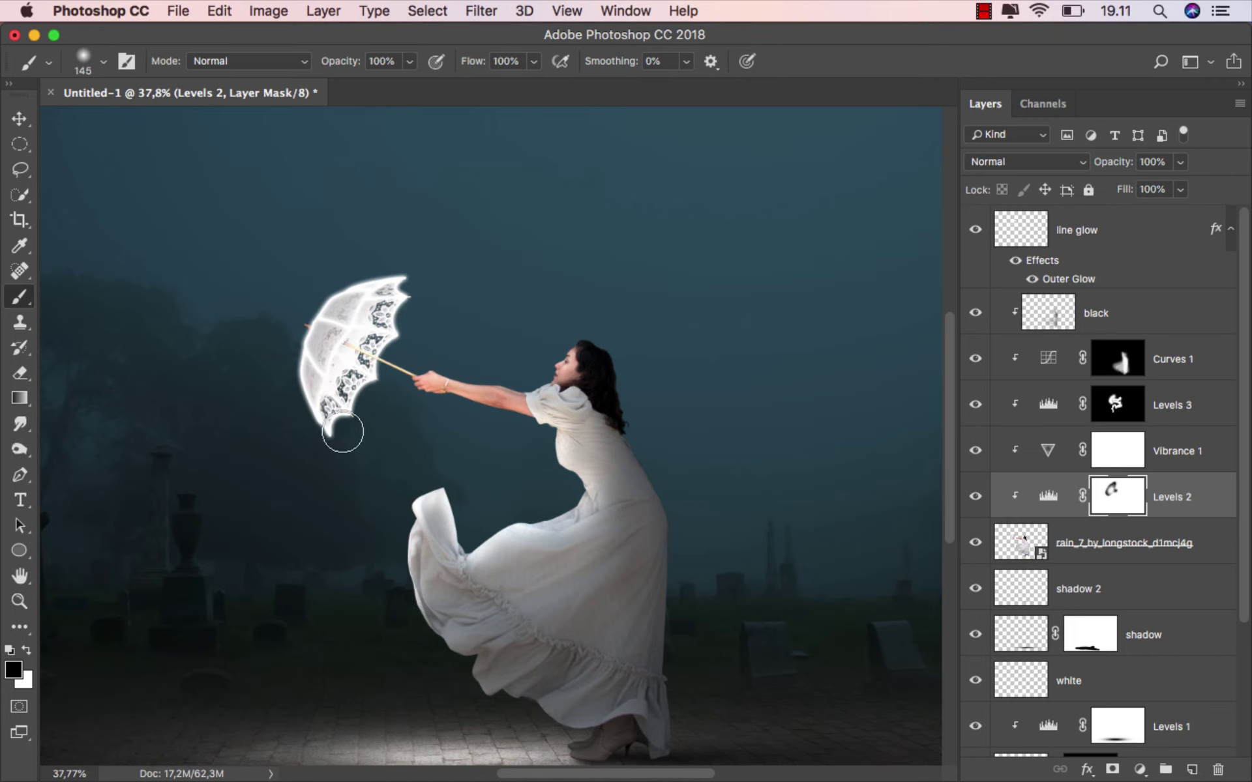
{"action": "scroll", "coordinate": [343, 432], "scroll_direction": "down", "scroll_amount": 2}
{"action": "scroll", "coordinate": [342, 432], "scroll_direction": "down", "scroll_amount": 2}
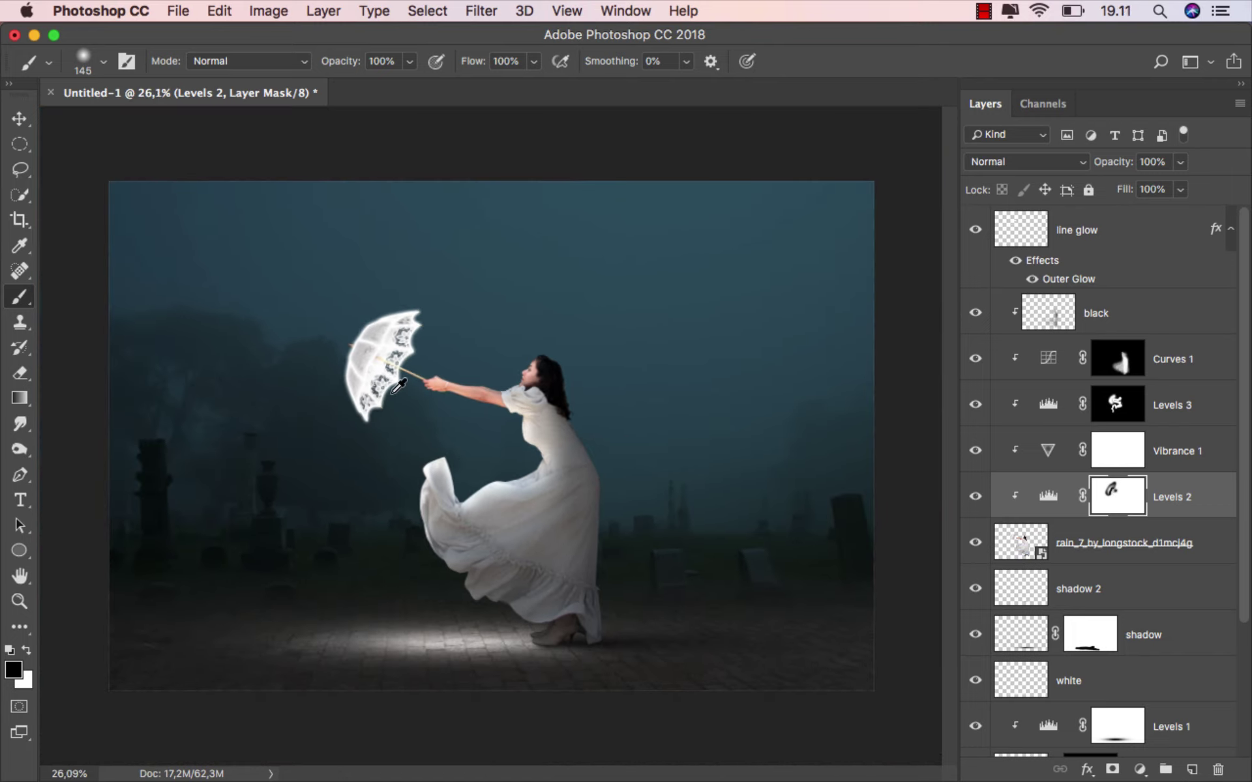
{"action": "left_click", "coordinate": [27, 122]}
- Add a new layer named ray above the line glow layer
{"action": "left_click", "coordinate": [1136, 228]}
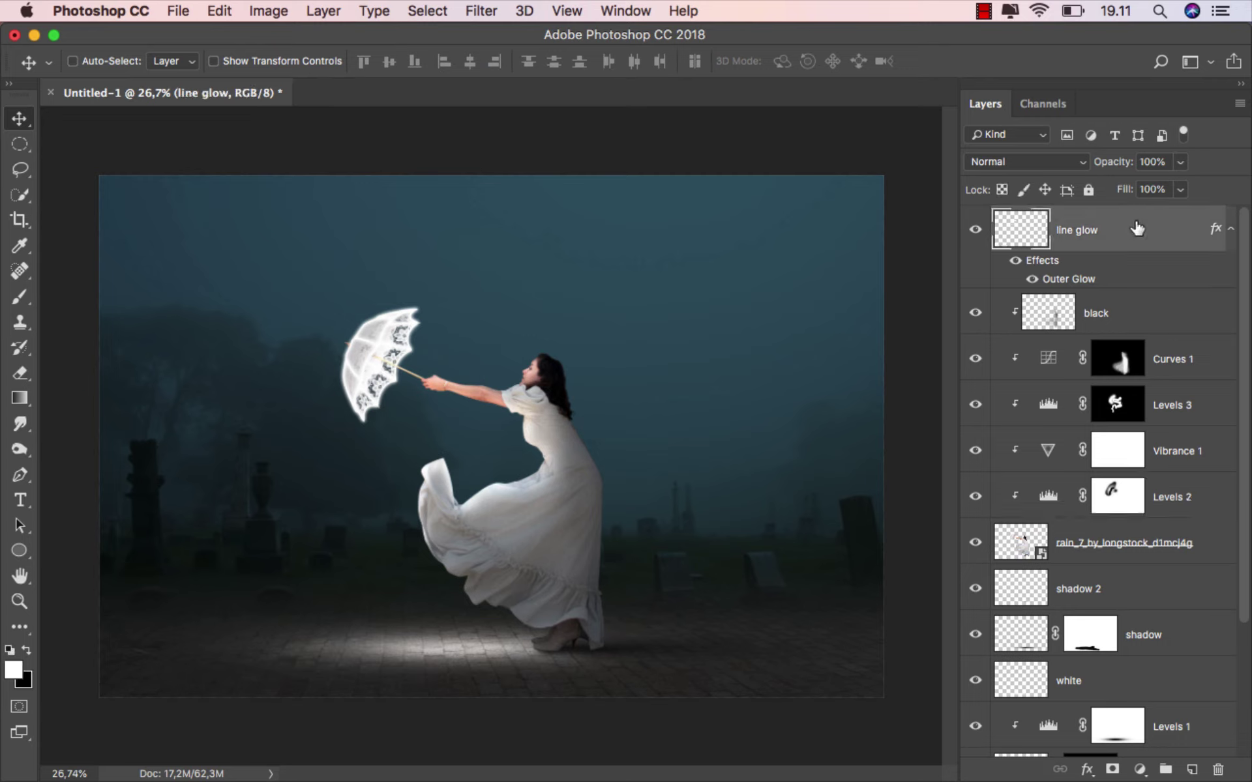
{"action": "left_click", "coordinate": [1193, 768]}
{"action": "type", "text": "ray"}
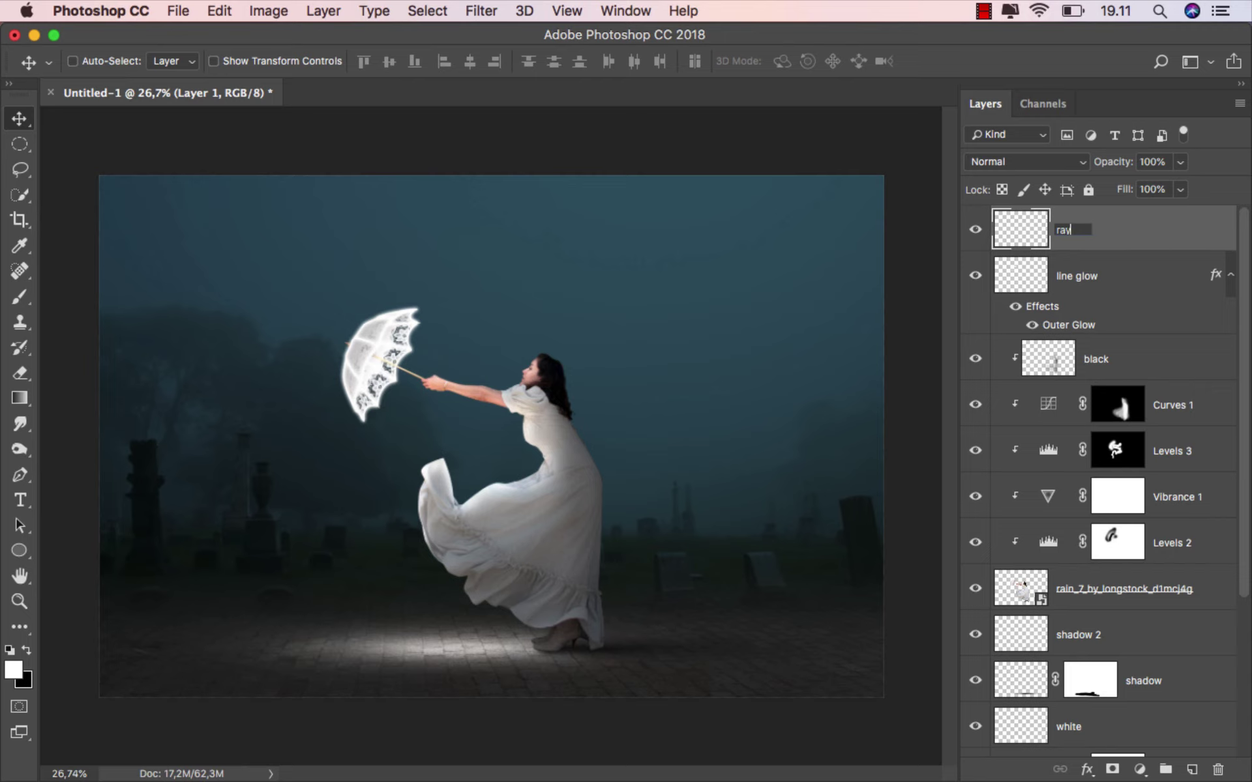
{"action": "key", "text": "Return"}
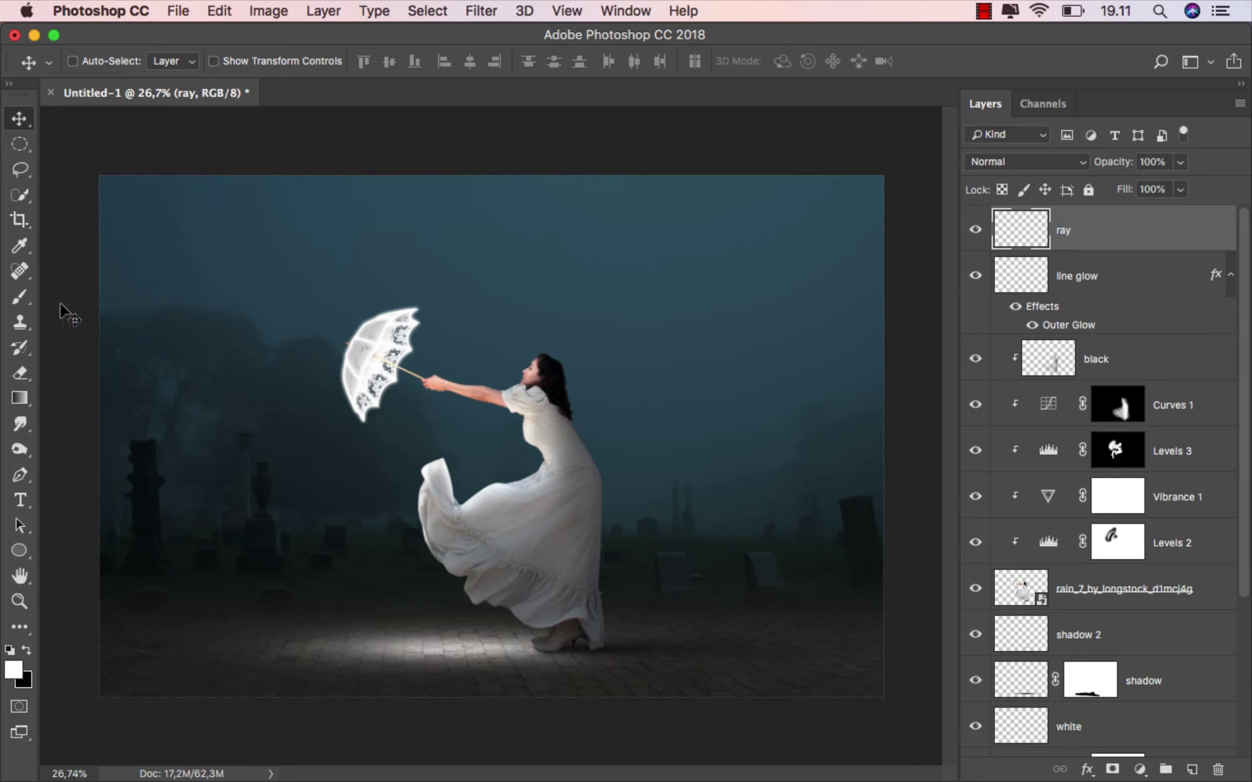
- Stamp diagonal white rays with the 1000 light-ray brush enlarged to about 1417 px
{"action": "left_click_drag", "start_coordinate": [19, 297], "coordinate": [52, 300]}
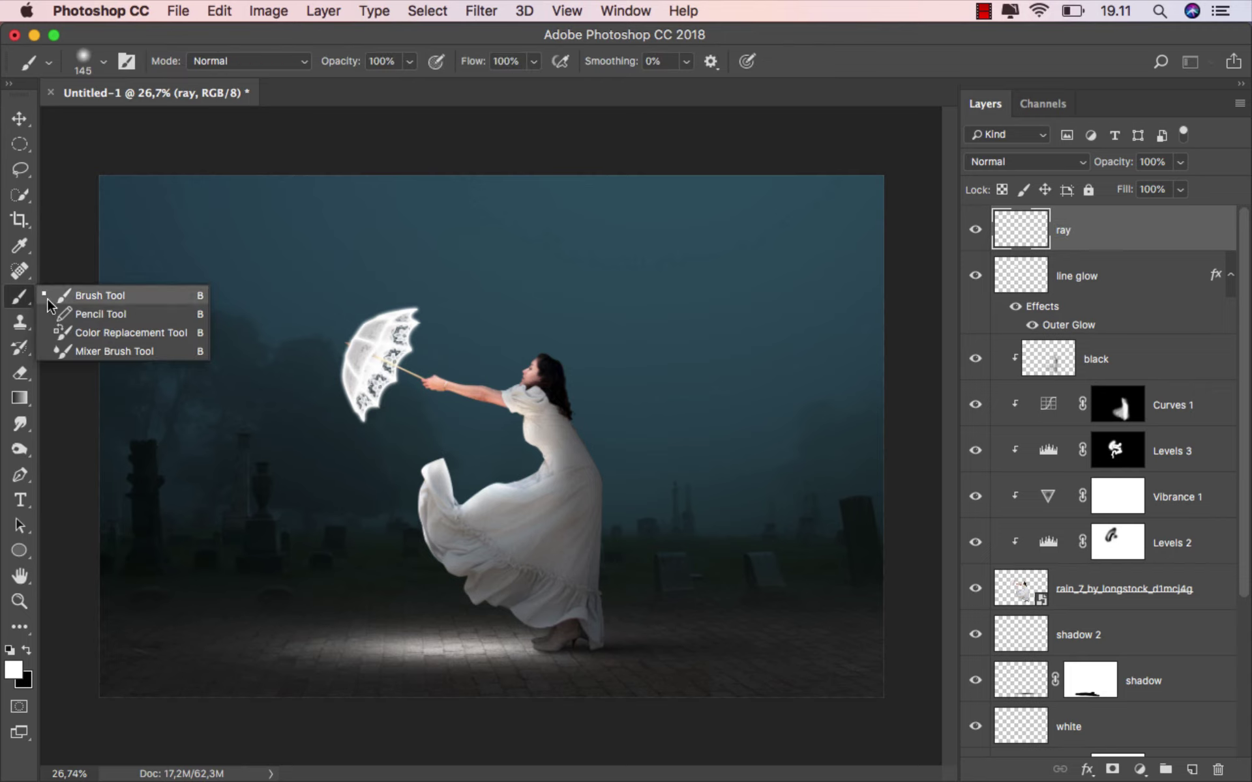
{"action": "right_click", "coordinate": [287, 299]}
{"action": "scroll", "coordinate": [444, 600], "scroll_direction": "down", "scroll_amount": 2}
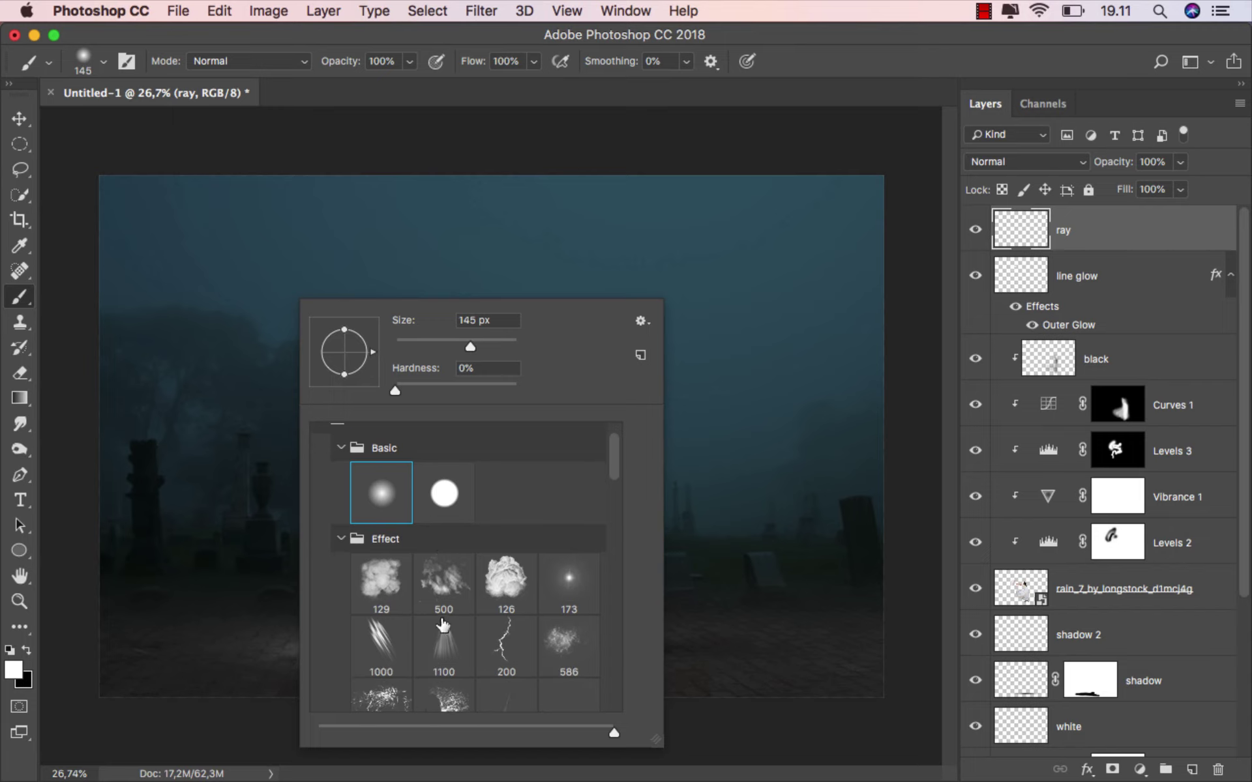
{"action": "left_click", "coordinate": [379, 644]}
{"action": "left_click", "coordinate": [476, 53]}
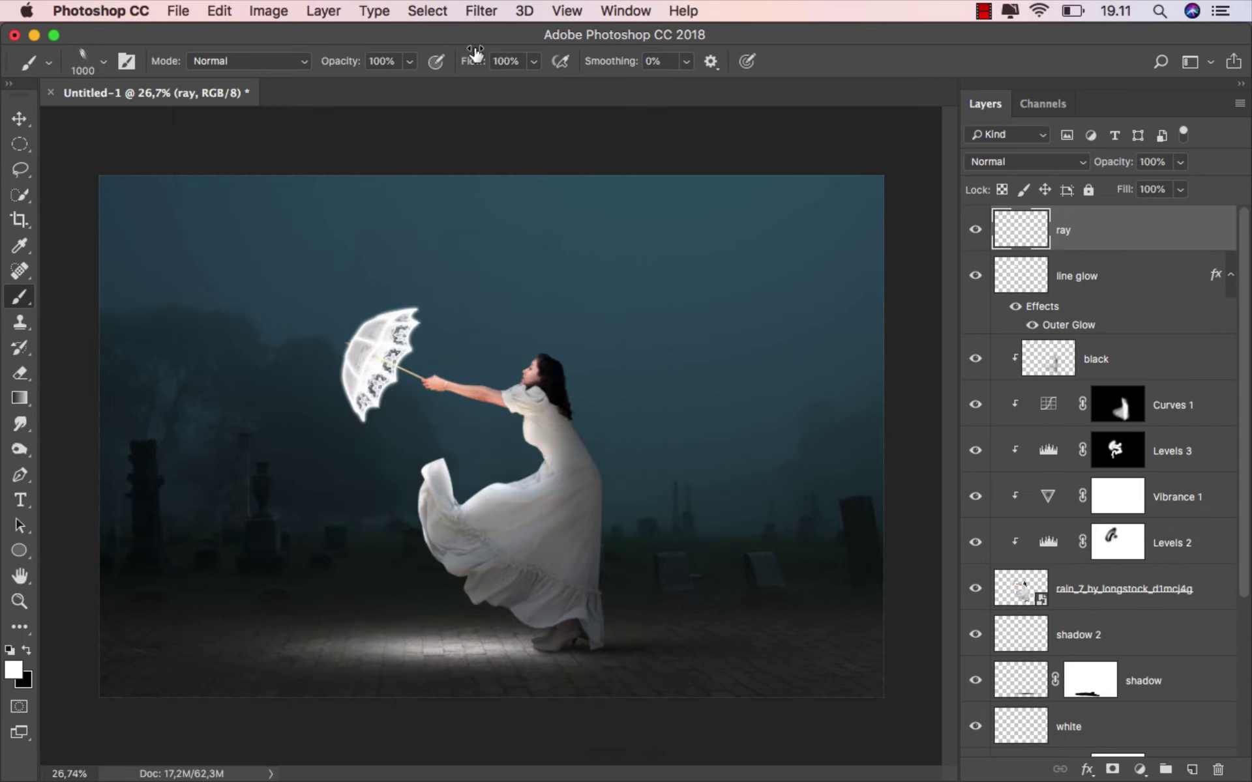
{"action": "left_click_drag", "start_coordinate": [439, 384], "coordinate": [479, 375]}
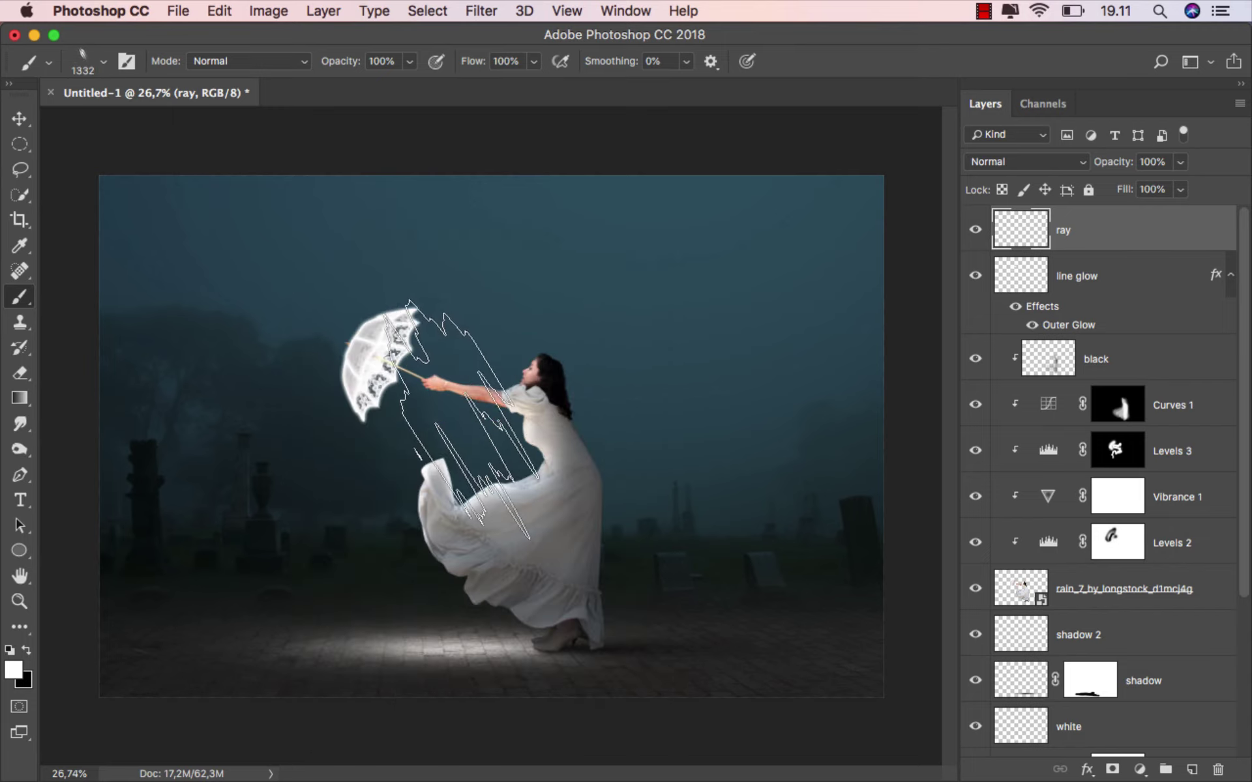
{"action": "left_click_drag", "start_coordinate": [494, 457], "coordinate": [509, 457]}
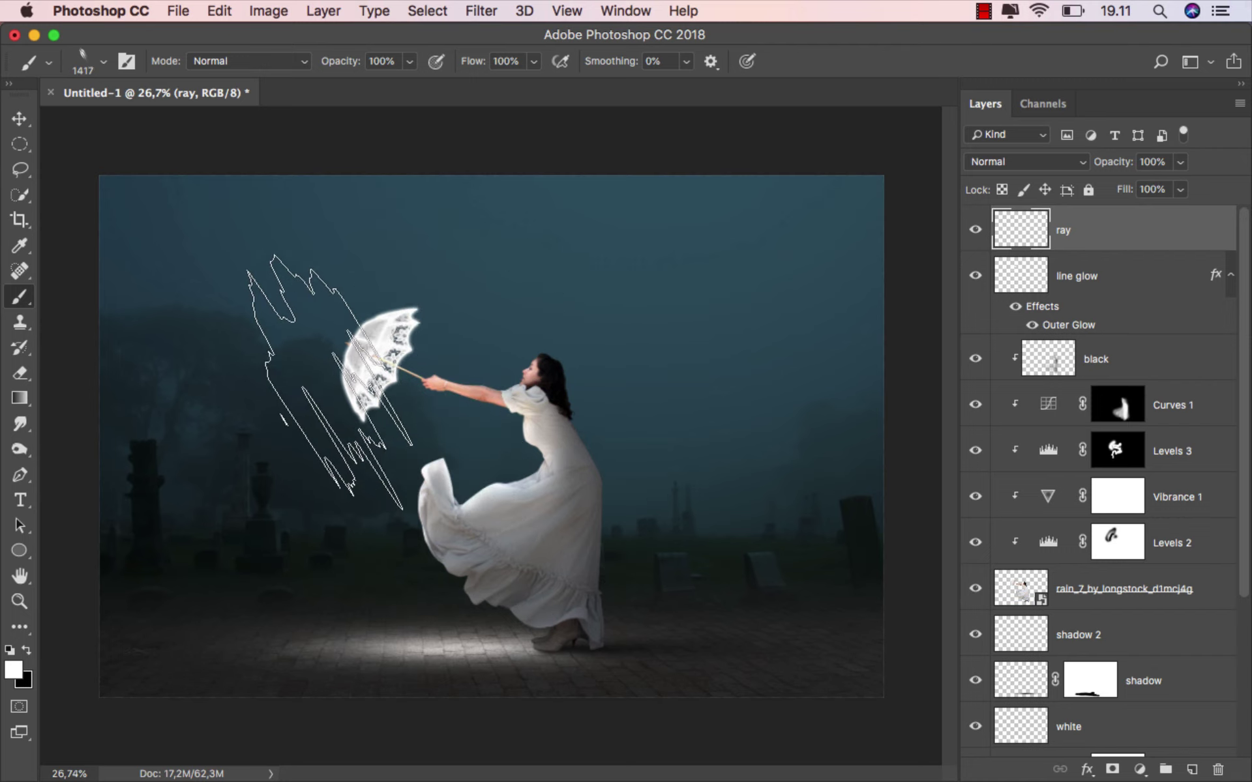
{"action": "left_click", "coordinate": [254, 427]}
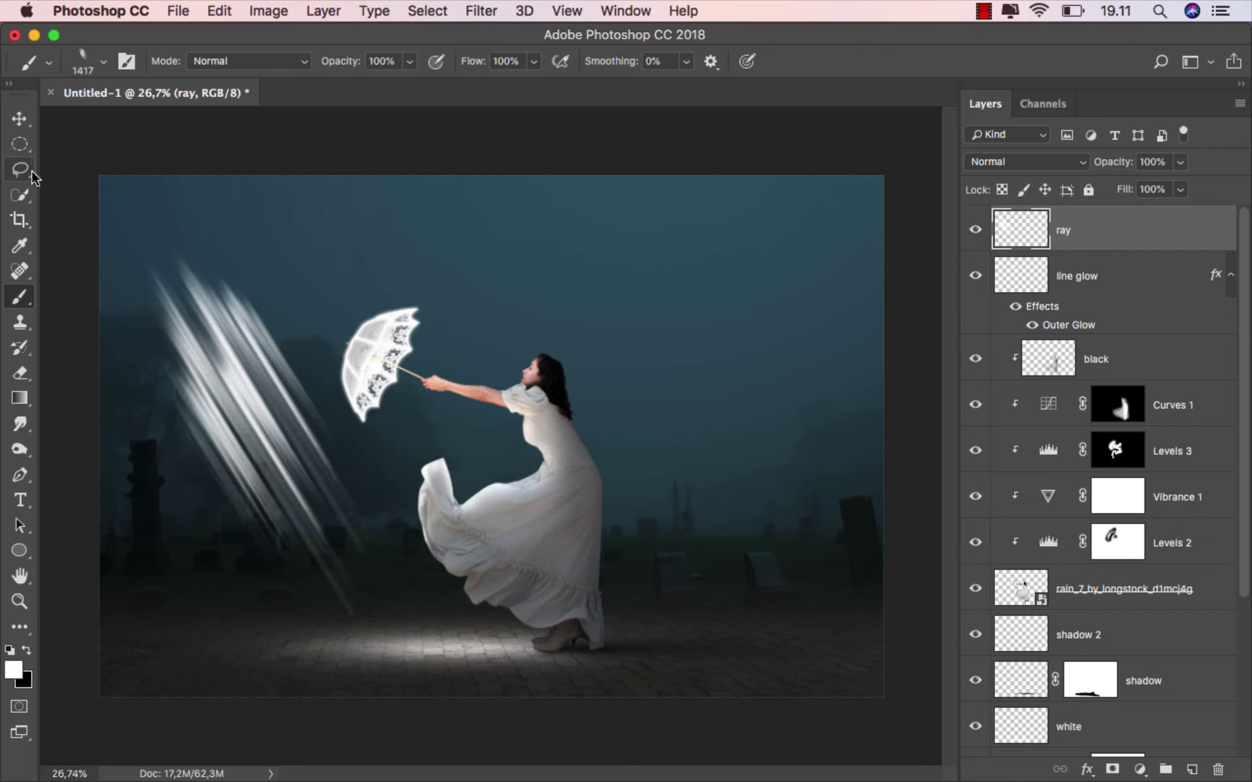
{"action": "left_click", "coordinate": [25, 119]}
{"action": "scroll", "coordinate": [260, 403], "scroll_direction": "up", "scroll_amount": 1}
- Move the rays onto the umbrella, rotate them about -36.6°, and place them behind it
{"action": "left_click_drag", "start_coordinate": [280, 419], "coordinate": [489, 443]}
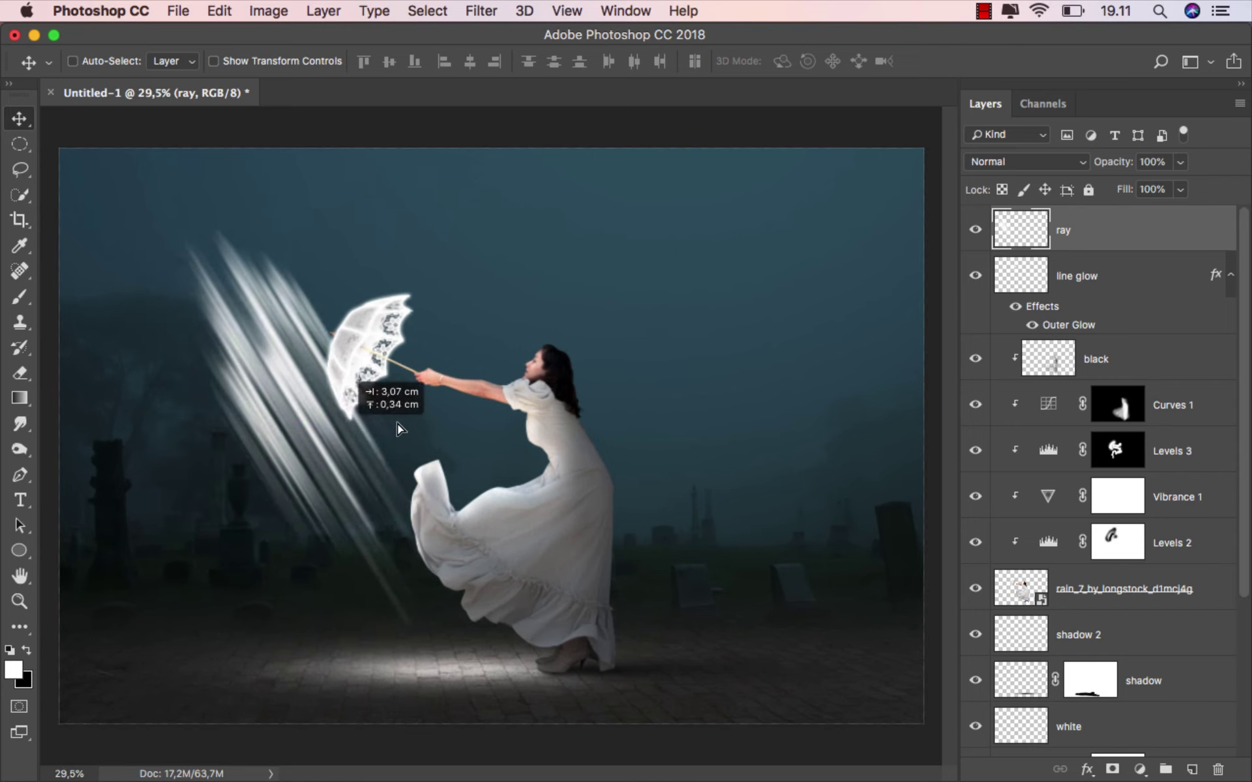
{"action": "key", "text": "super+t"}
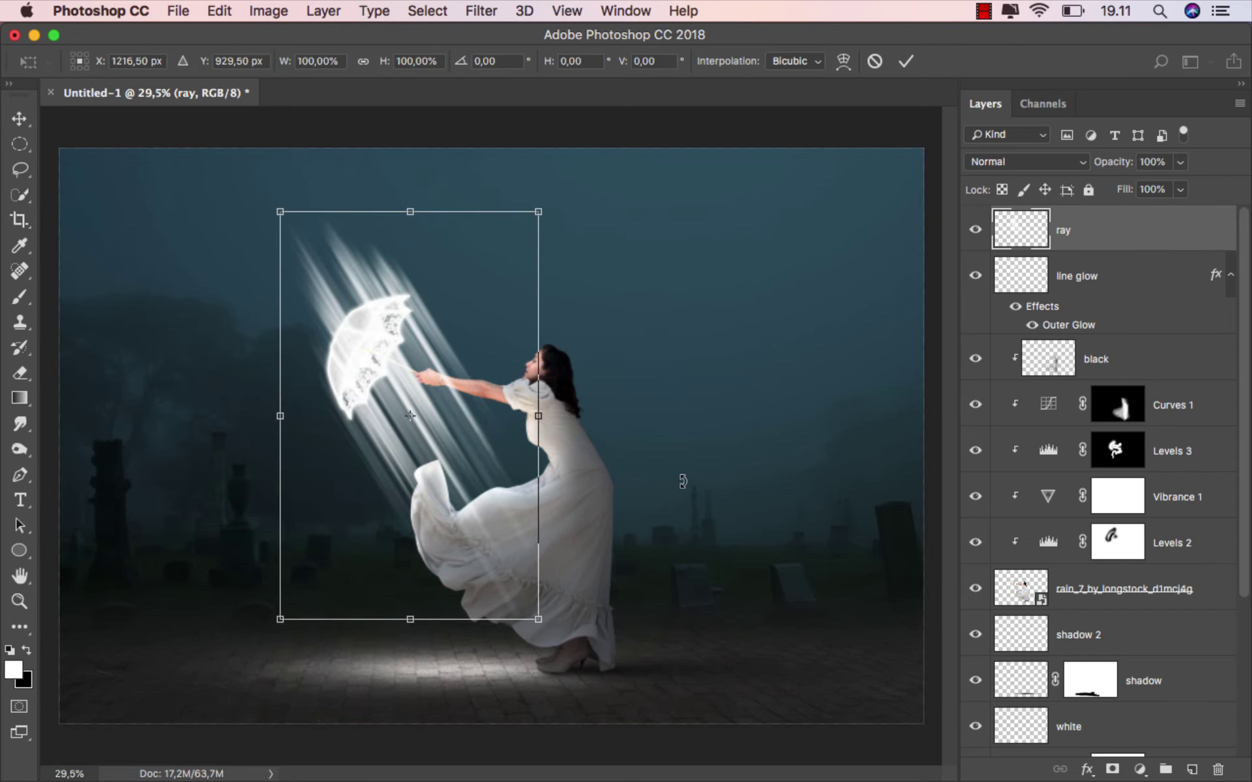
{"action": "left_click_drag", "start_coordinate": [683, 481], "coordinate": [671, 313]}
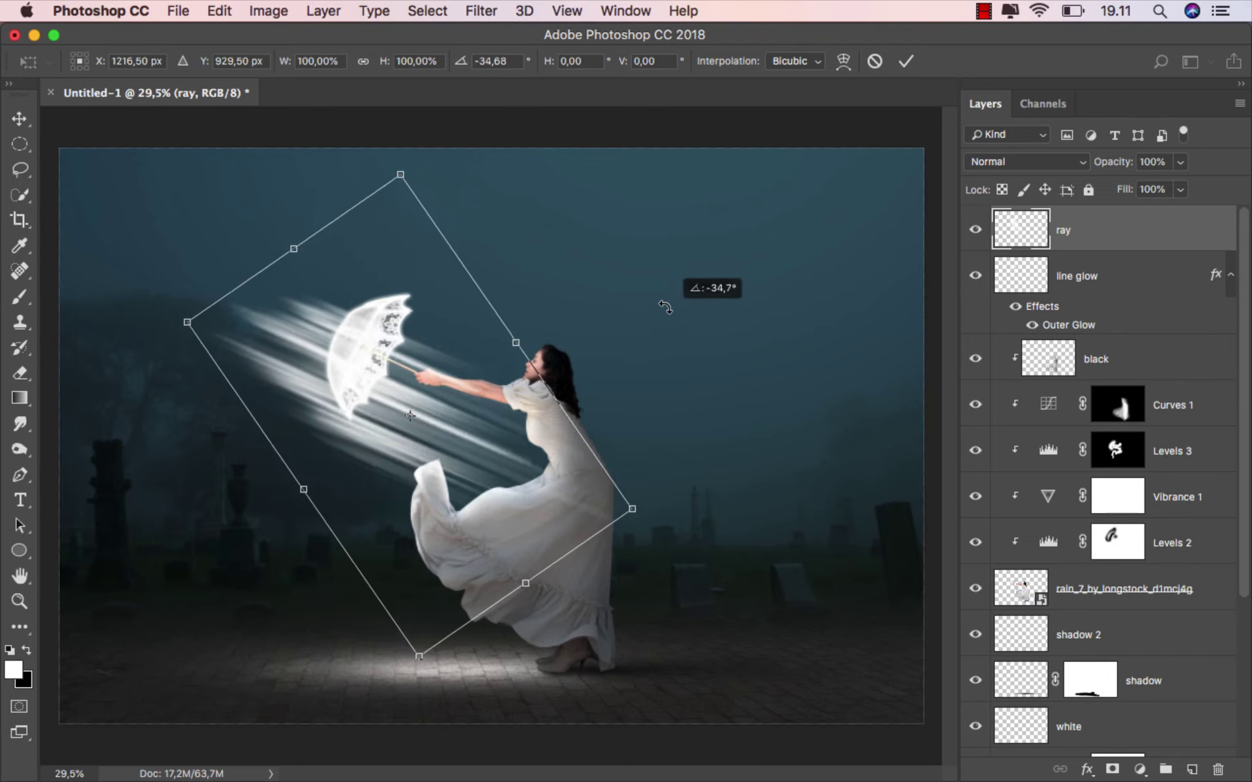
{"action": "mouse_move", "coordinate": [379, 342]}
{"action": "left_mouse_down"}
{"action": "mouse_move", "coordinate": [390, 315]}
{"action": "mouse_move", "coordinate": [411, 336]}
{"action": "left_mouse_up"}
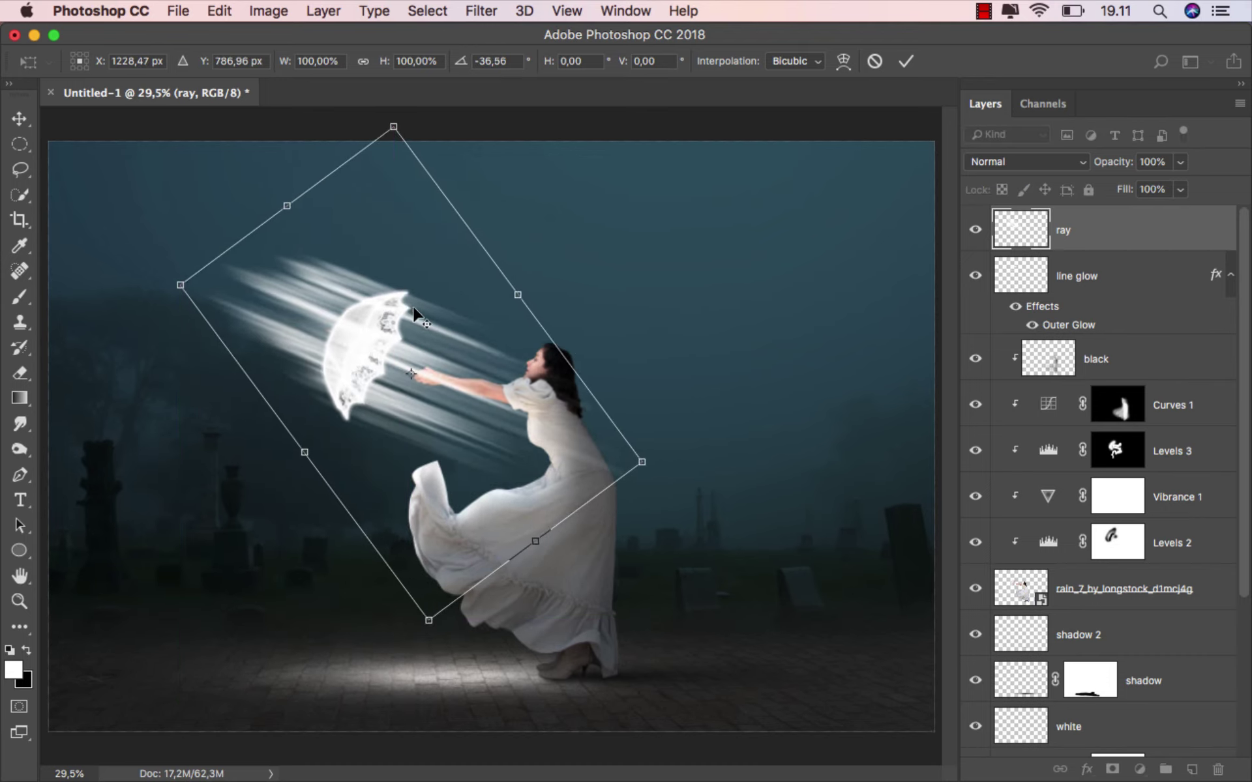
{"action": "scroll", "coordinate": [424, 334], "scroll_direction": "up", "scroll_amount": 3}
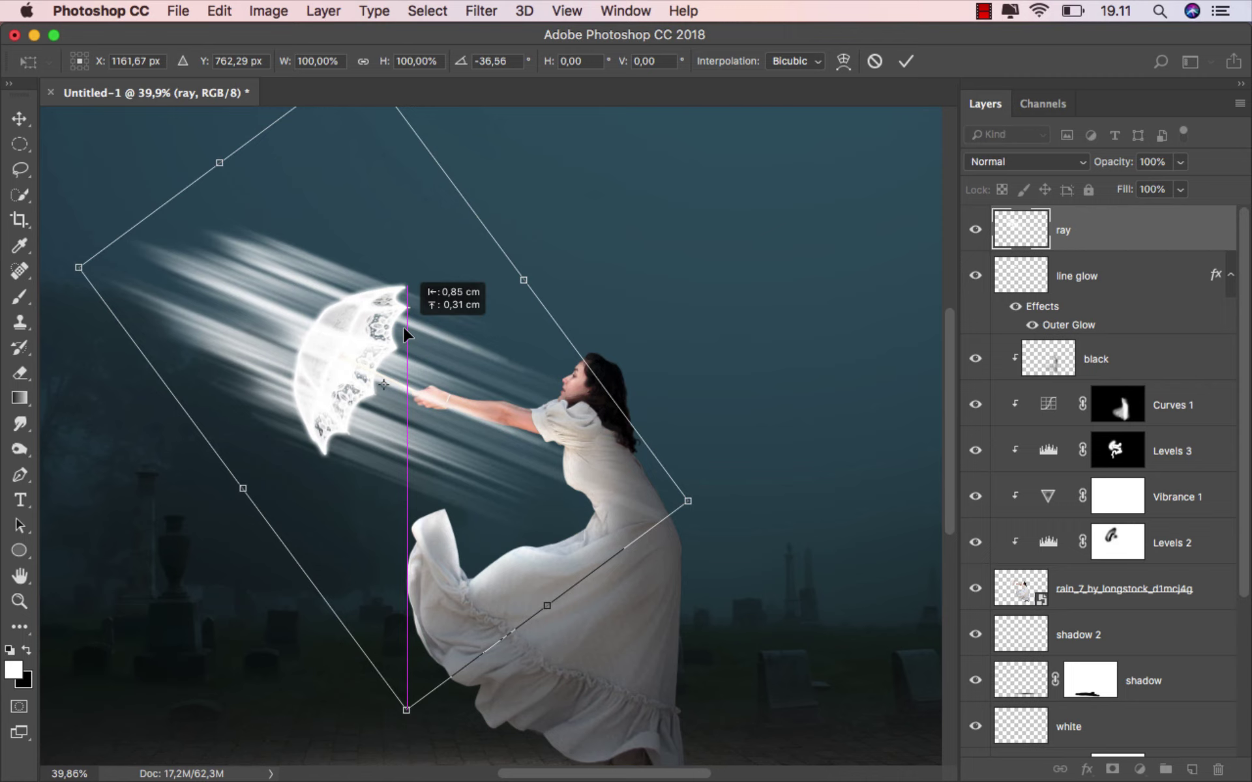
{"action": "key", "text": "Return"}
{"action": "left_click_drag", "start_coordinate": [399, 366], "coordinate": [411, 371]}
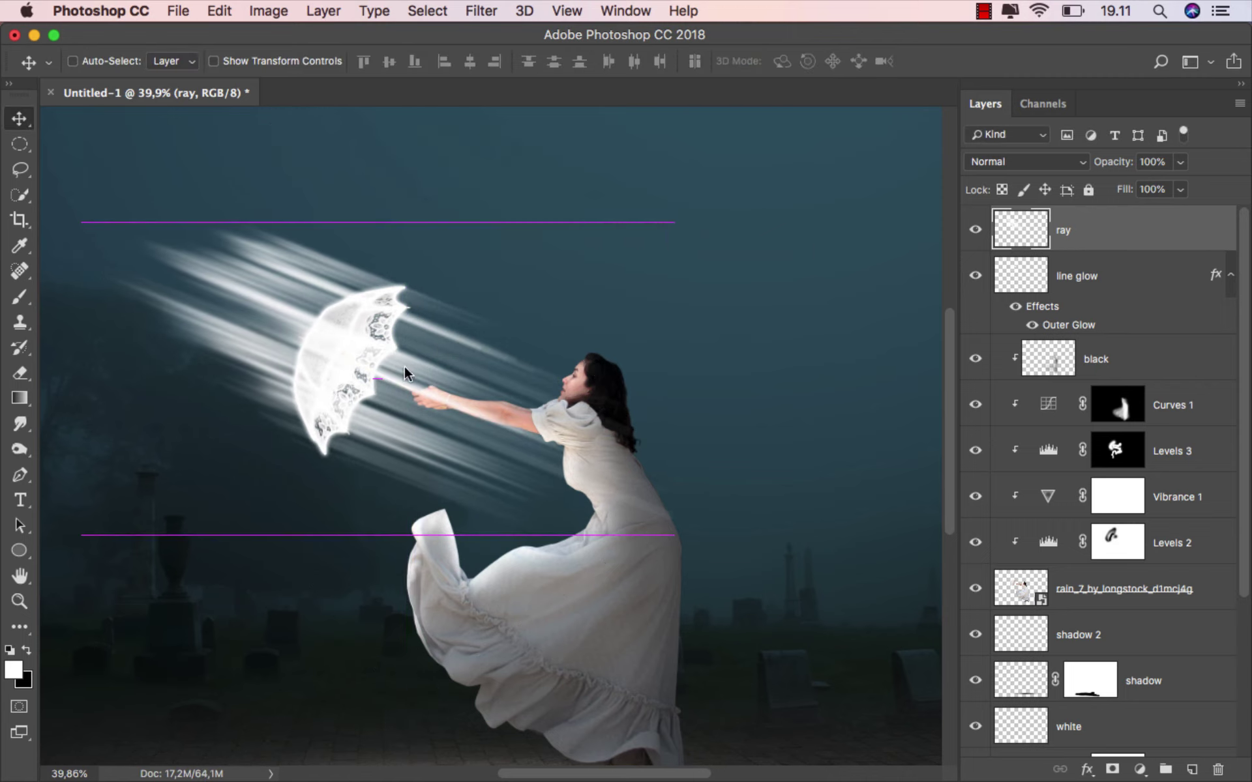
{"action": "left_click", "coordinate": [1180, 163]}
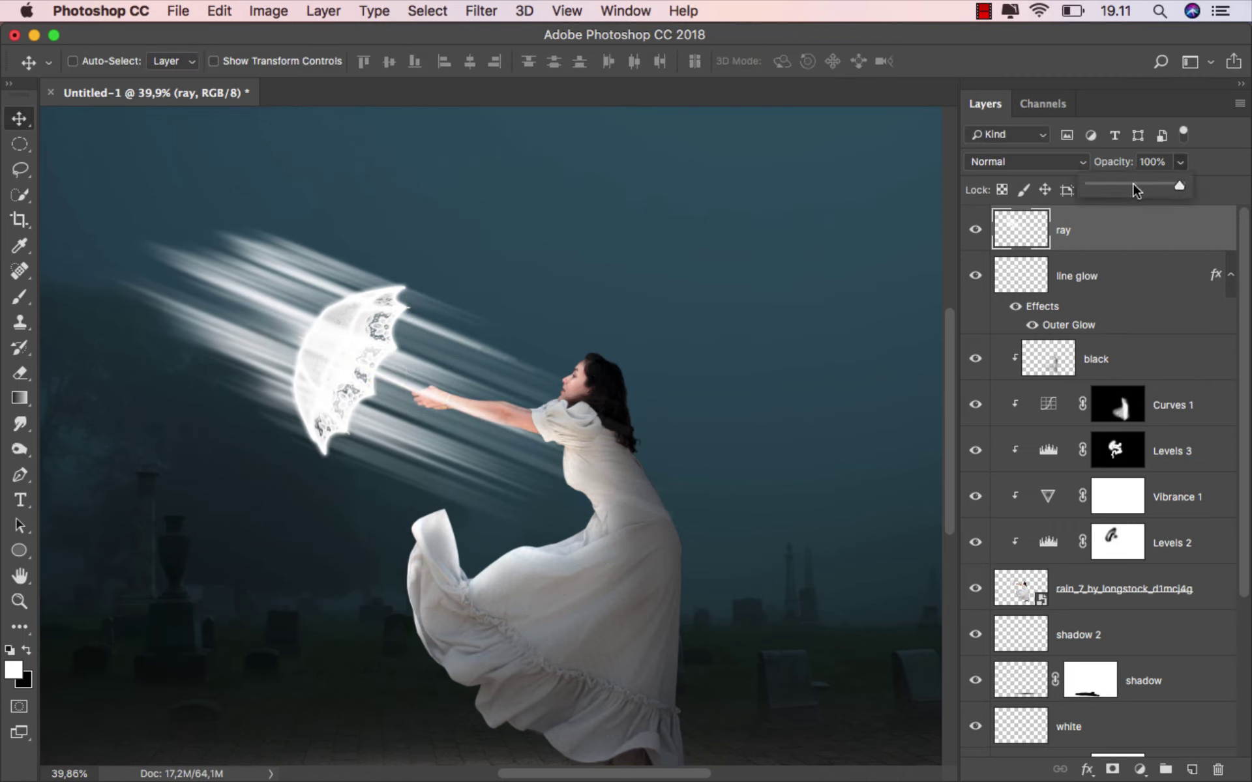
- Add a mask to the ray layer and paint out the ray ends with a 165 px soft black brush
{"action": "left_click", "coordinate": [1180, 166]}
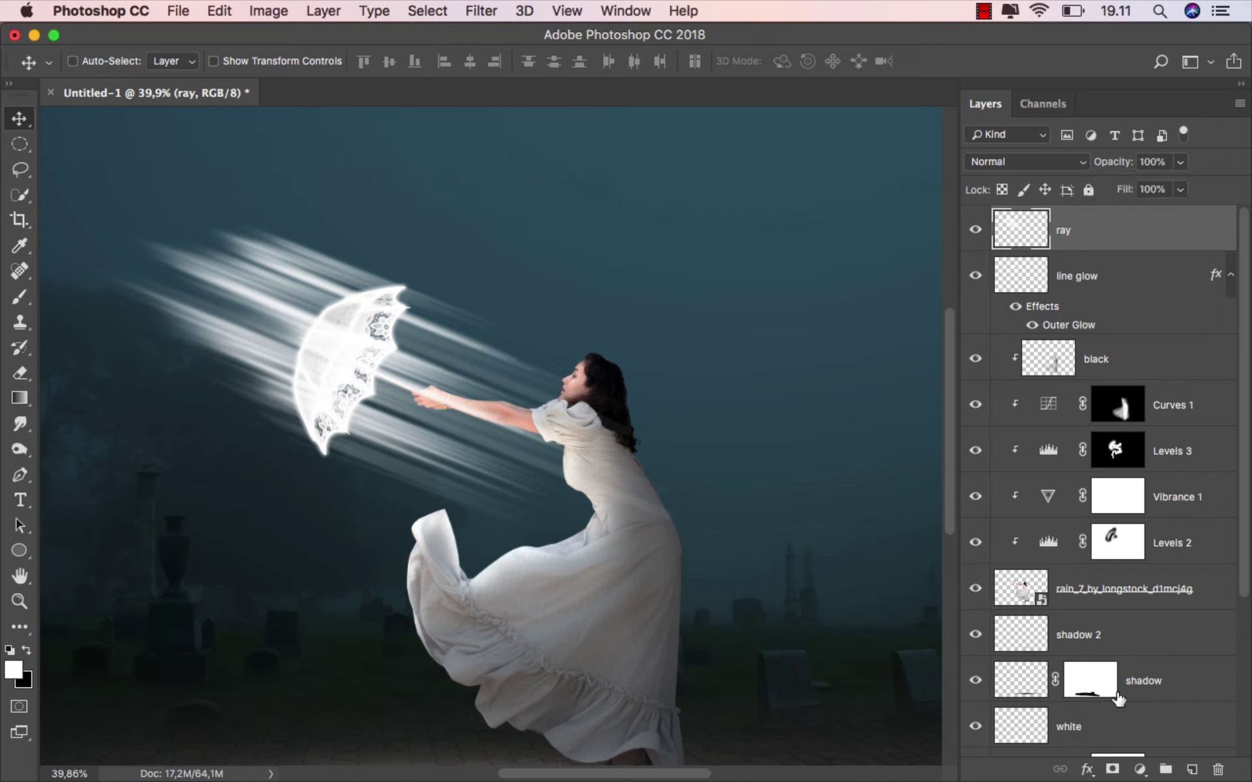
{"action": "left_click", "coordinate": [1113, 771]}
{"action": "key", "text": "x"}
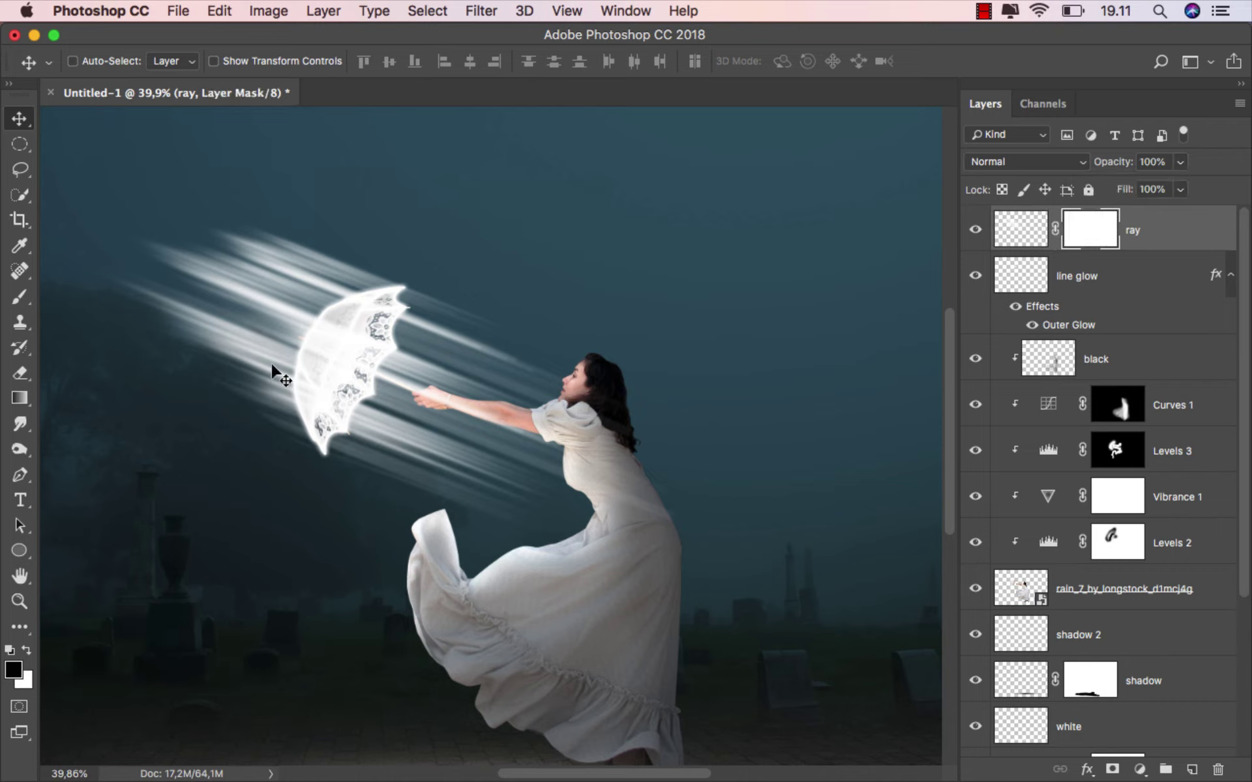
{"action": "right_click", "coordinate": [25, 297]}
{"action": "left_click", "coordinate": [65, 301]}
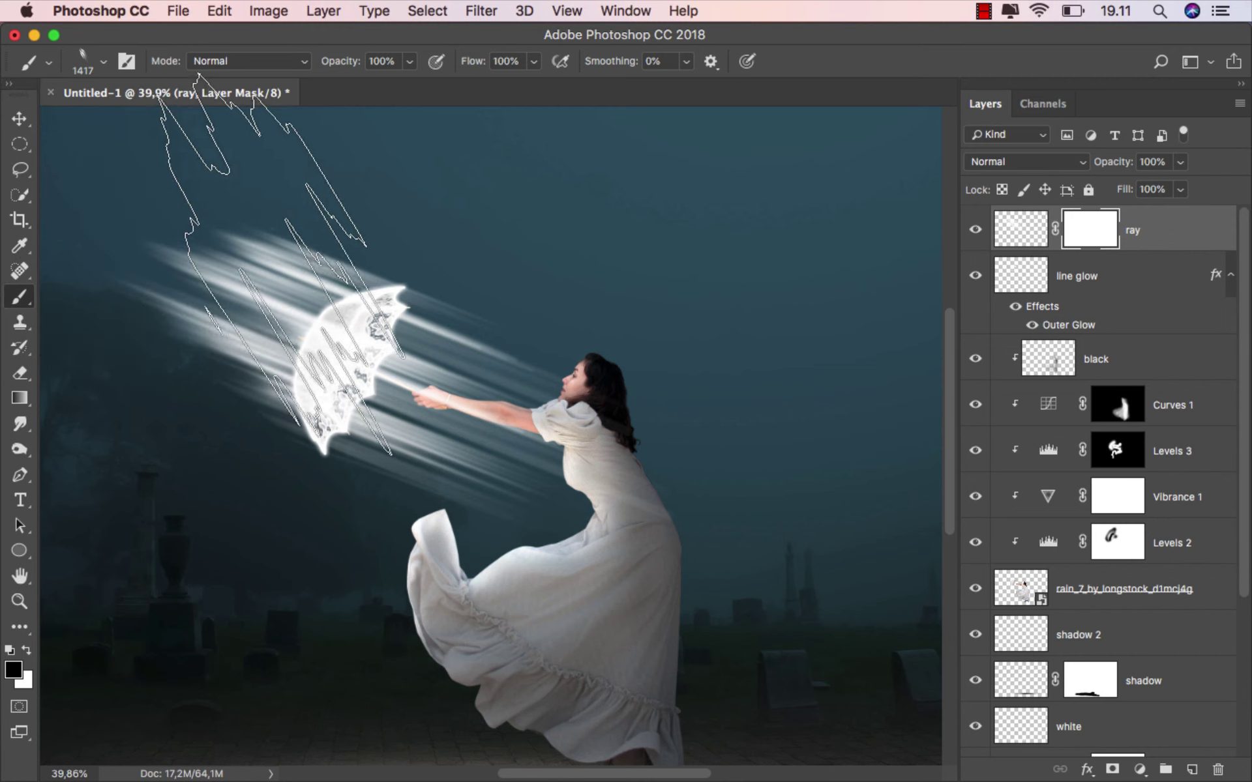
{"action": "right_click", "coordinate": [361, 385]}
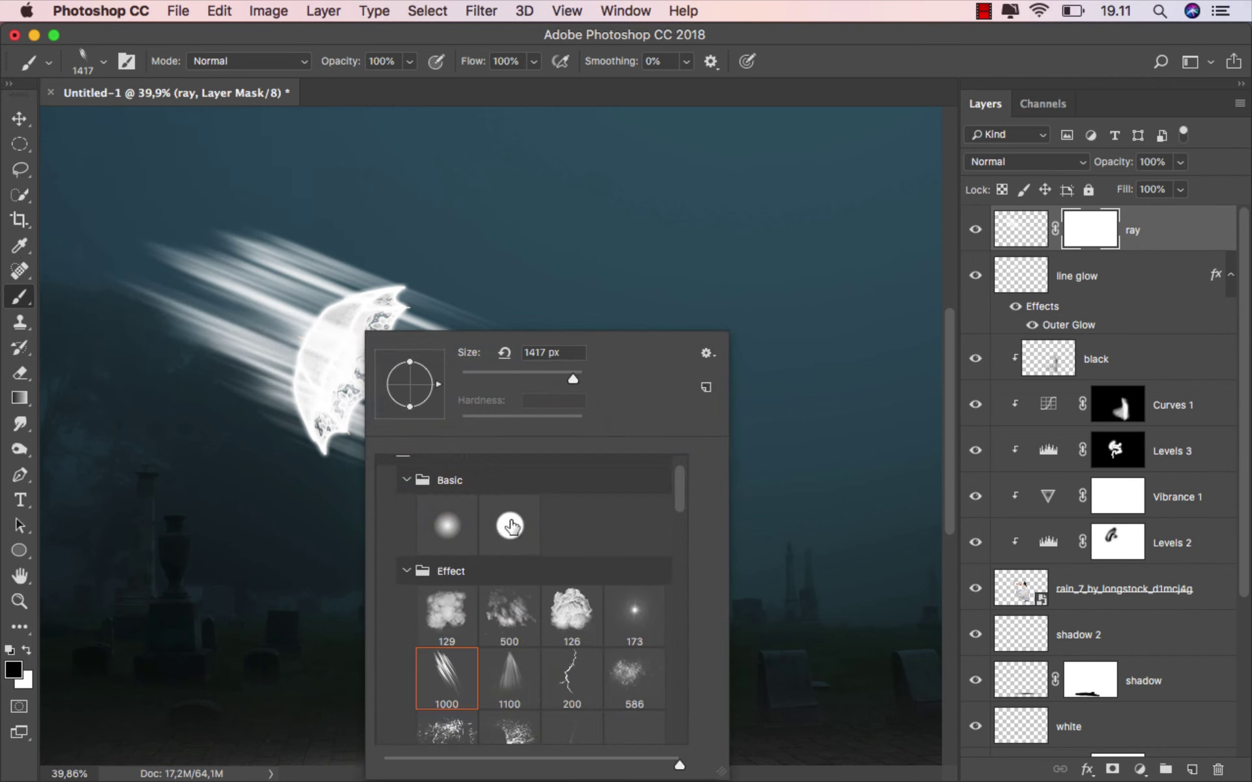
{"action": "left_click", "coordinate": [450, 521]}
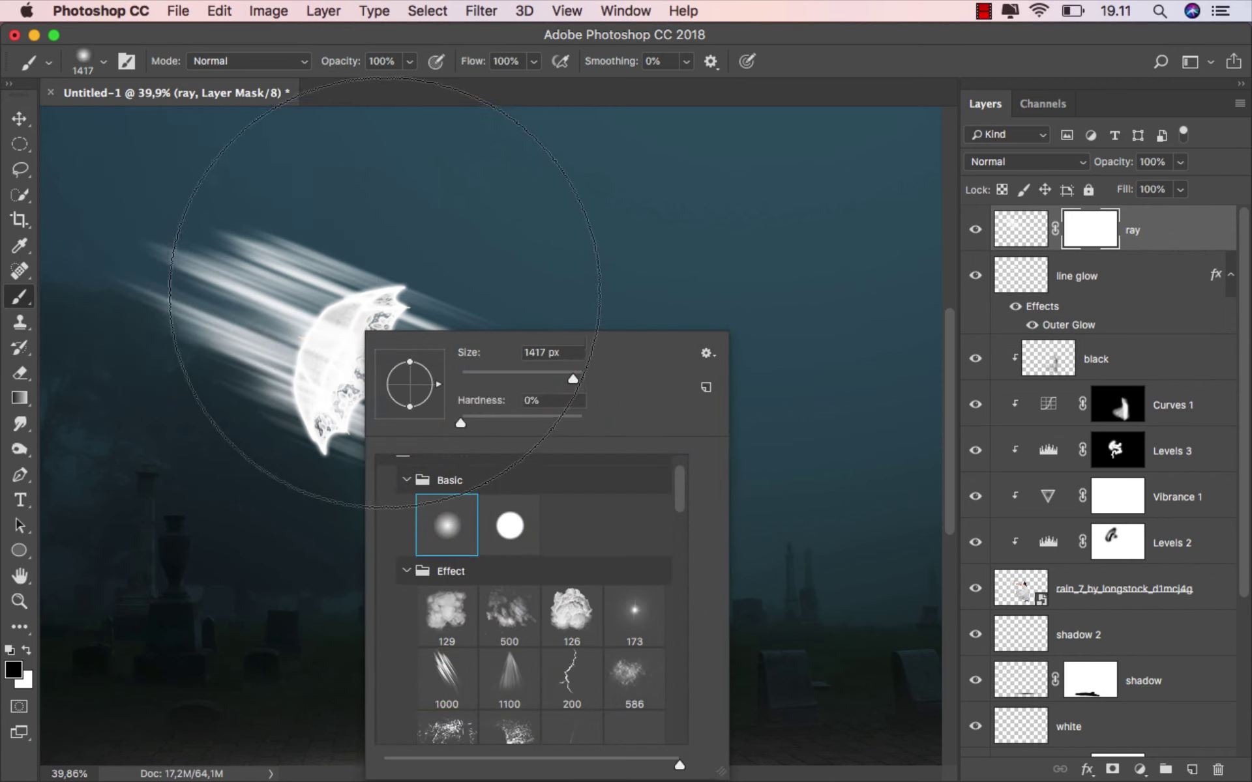
{"action": "type", "text": "39"}
{"action": "key", "text": "Return"}
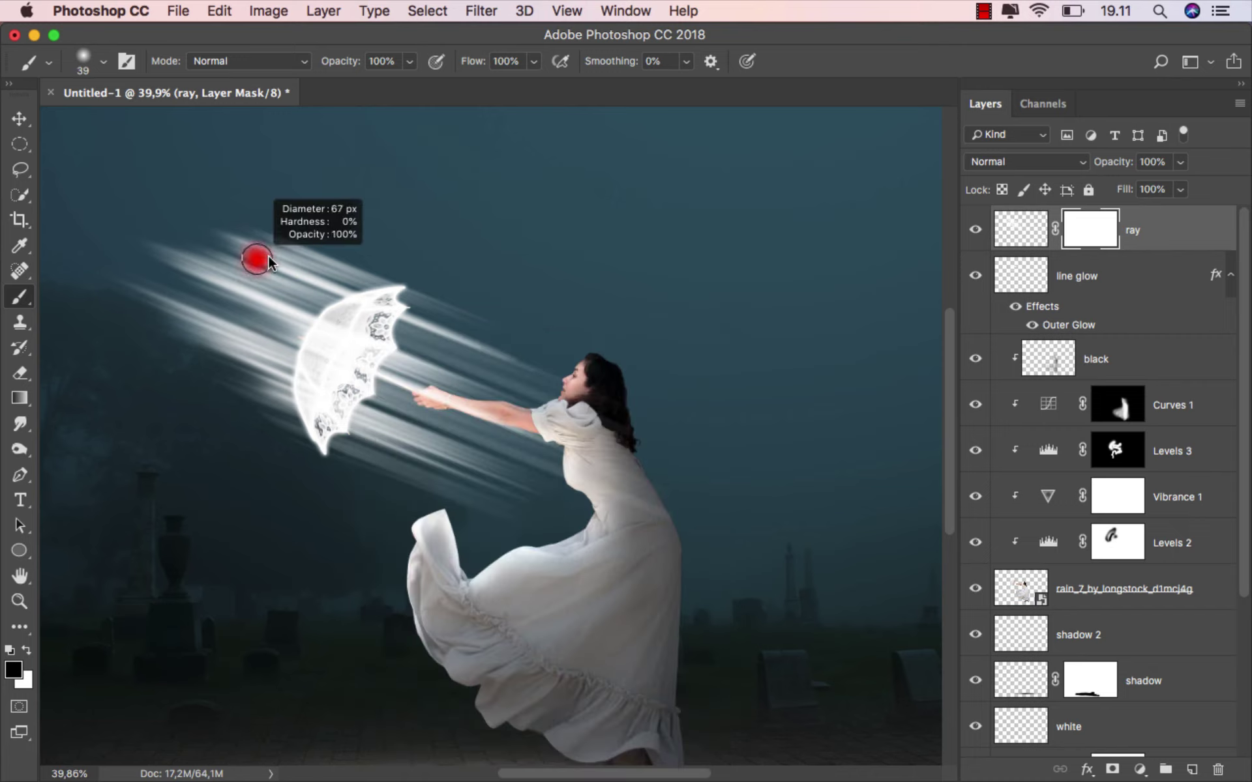
{"action": "mouse_move", "coordinate": [268, 256]}
{"action": "left_mouse_down"}
{"action": "mouse_move", "coordinate": [277, 224]}
{"action": "mouse_move", "coordinate": [112, 279]}
{"action": "left_mouse_up"}
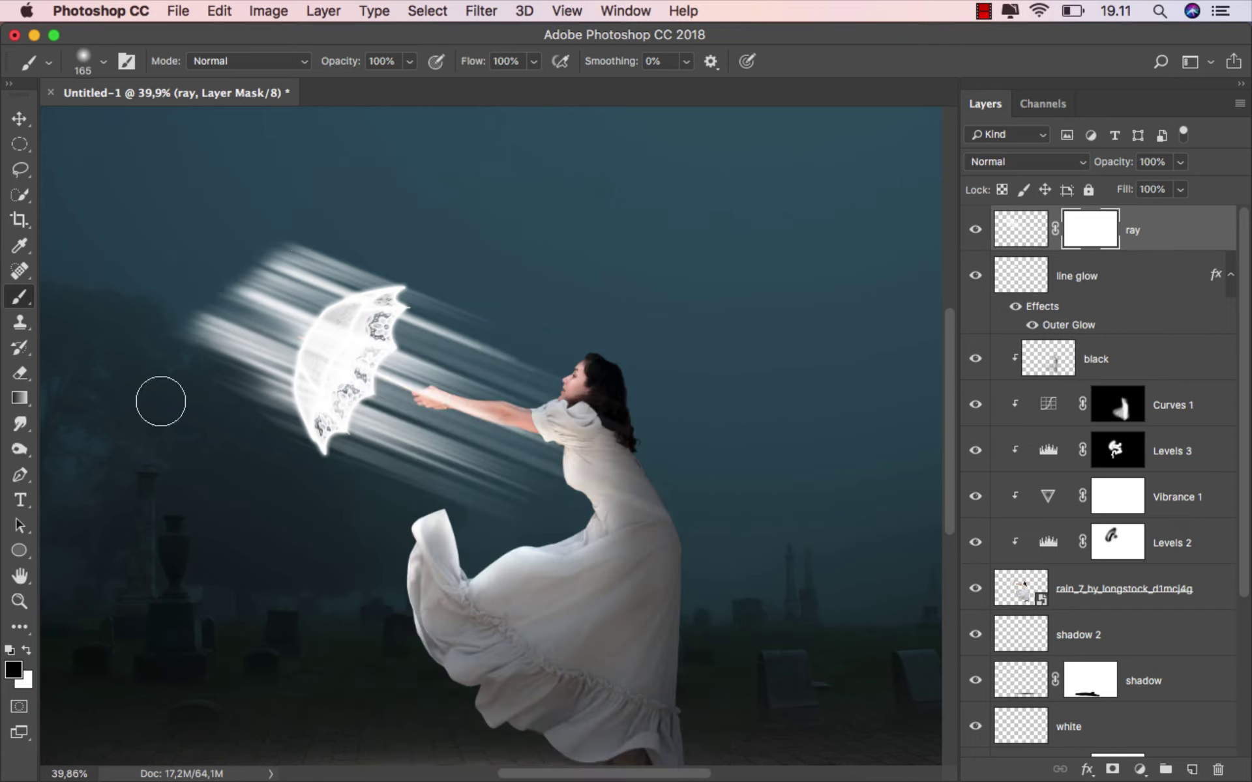
{"action": "left_click_drag", "start_coordinate": [159, 399], "coordinate": [341, 237]}
{"action": "scroll", "coordinate": [326, 253], "scroll_direction": "up", "scroll_amount": 3}
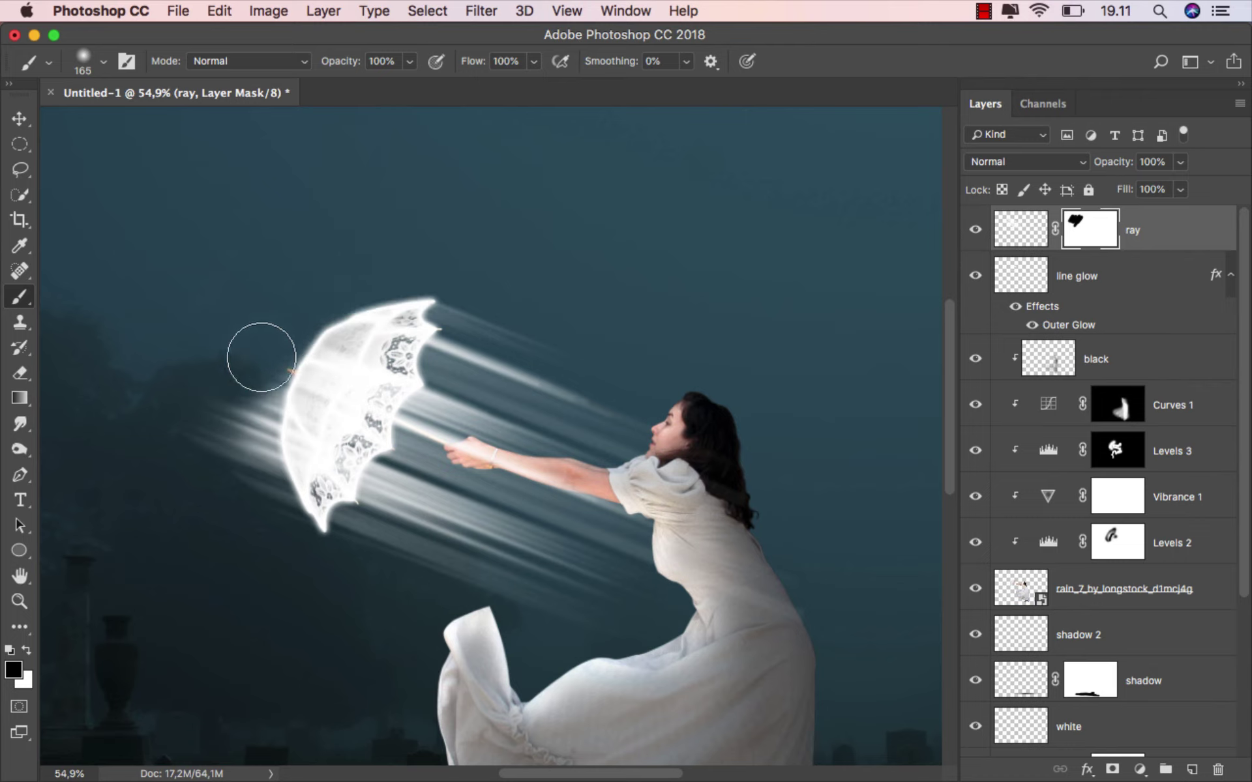
{"action": "left_click_drag", "start_coordinate": [257, 355], "coordinate": [184, 448]}
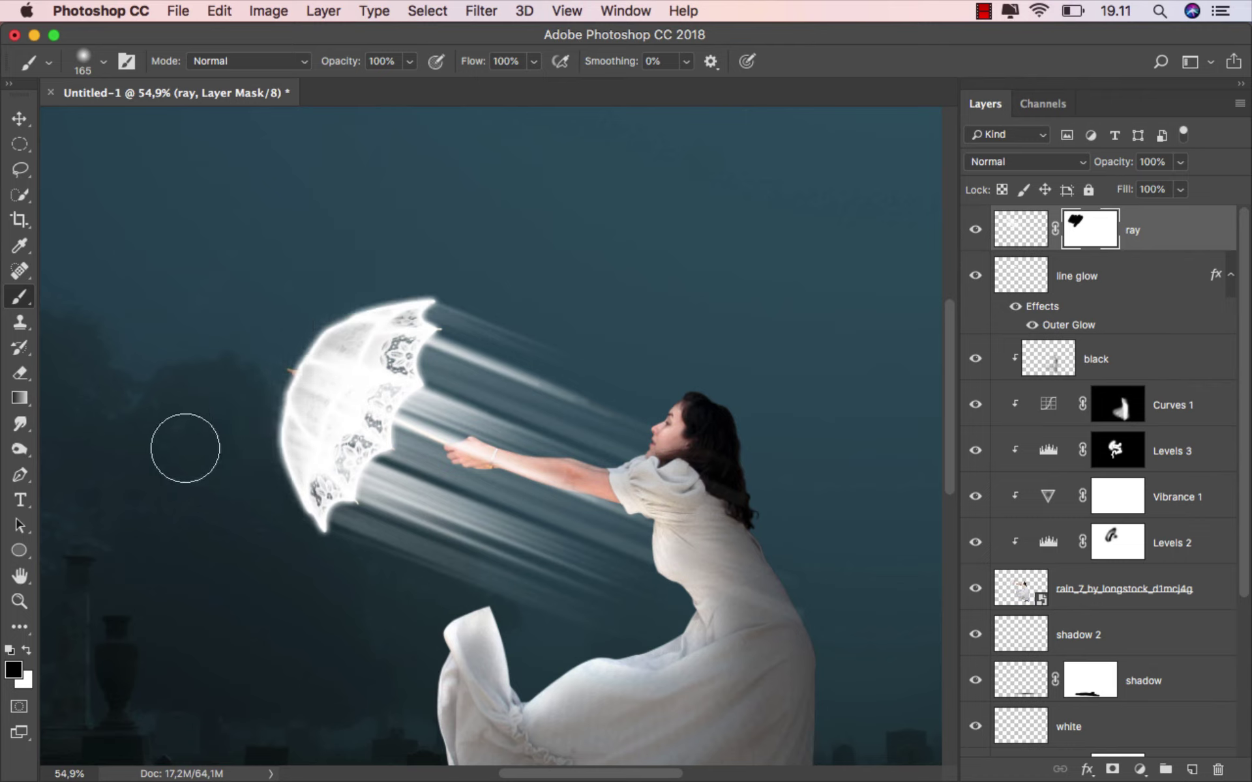
- Fade the ray layer to 50% opacity and compare it on and off
{"action": "left_click", "coordinate": [1180, 162]}
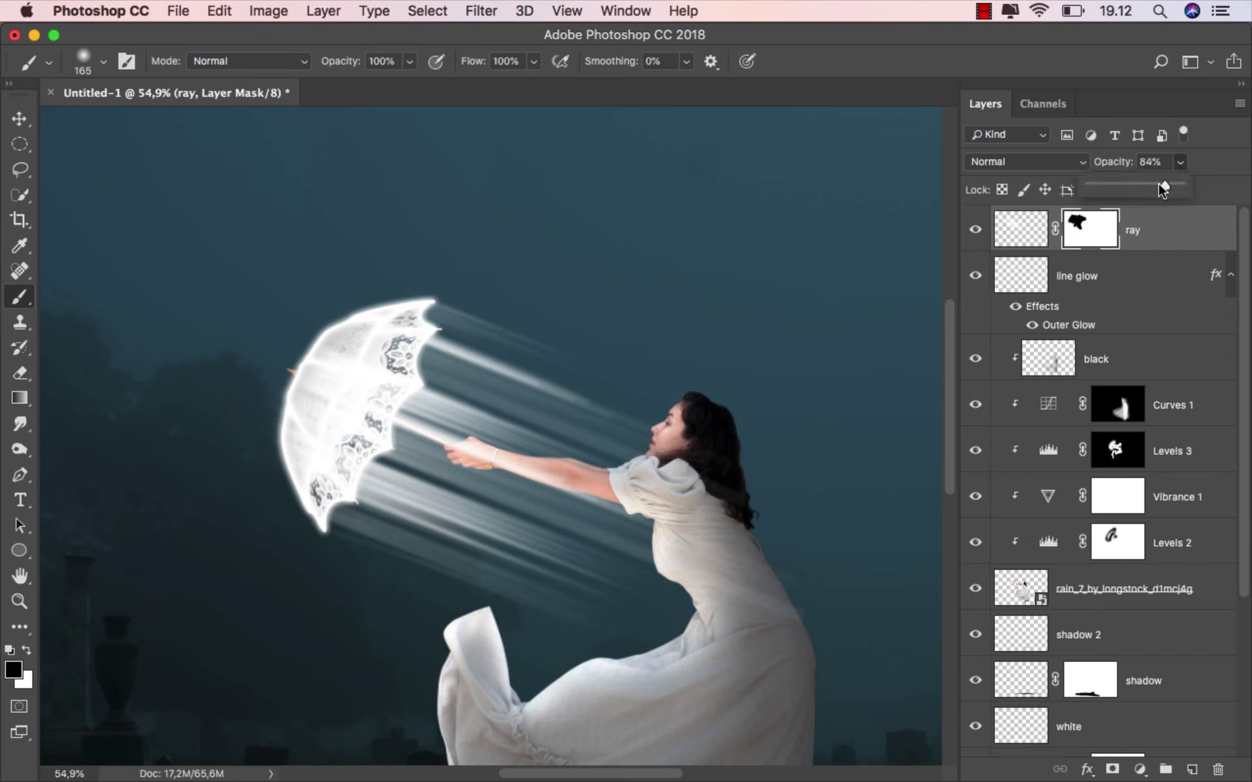
{"action": "left_click_drag", "start_coordinate": [1163, 189], "coordinate": [1136, 189]}
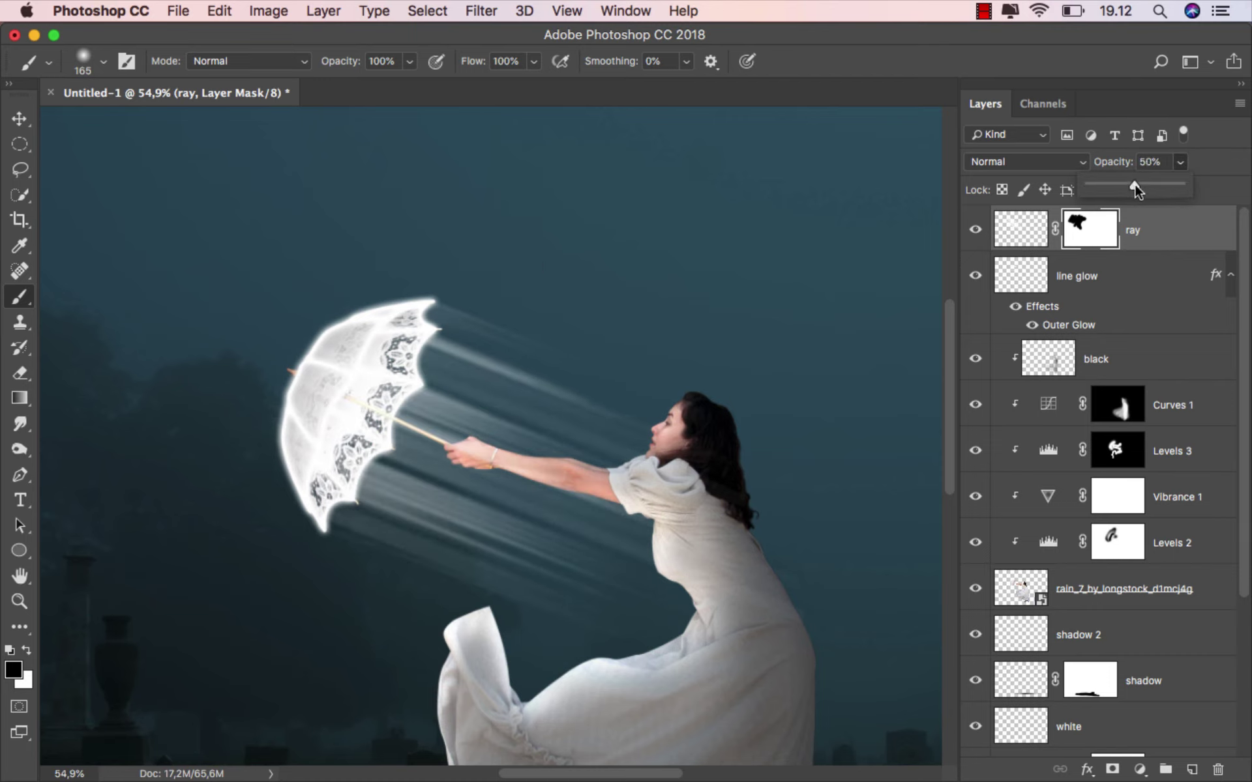
{"action": "left_click", "coordinate": [1137, 233]}
{"action": "left_click", "coordinate": [976, 231]}
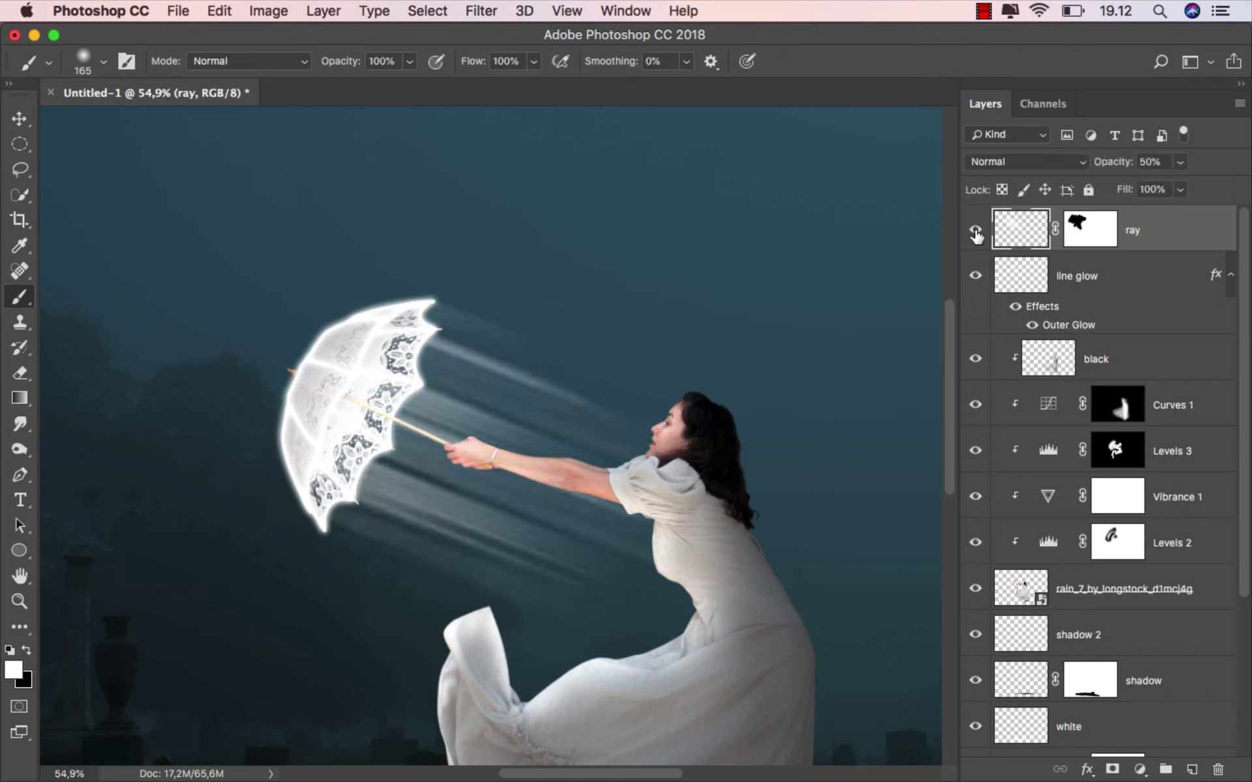
{"action": "left_click", "coordinate": [1090, 230]}
{"action": "key", "text": "x"}
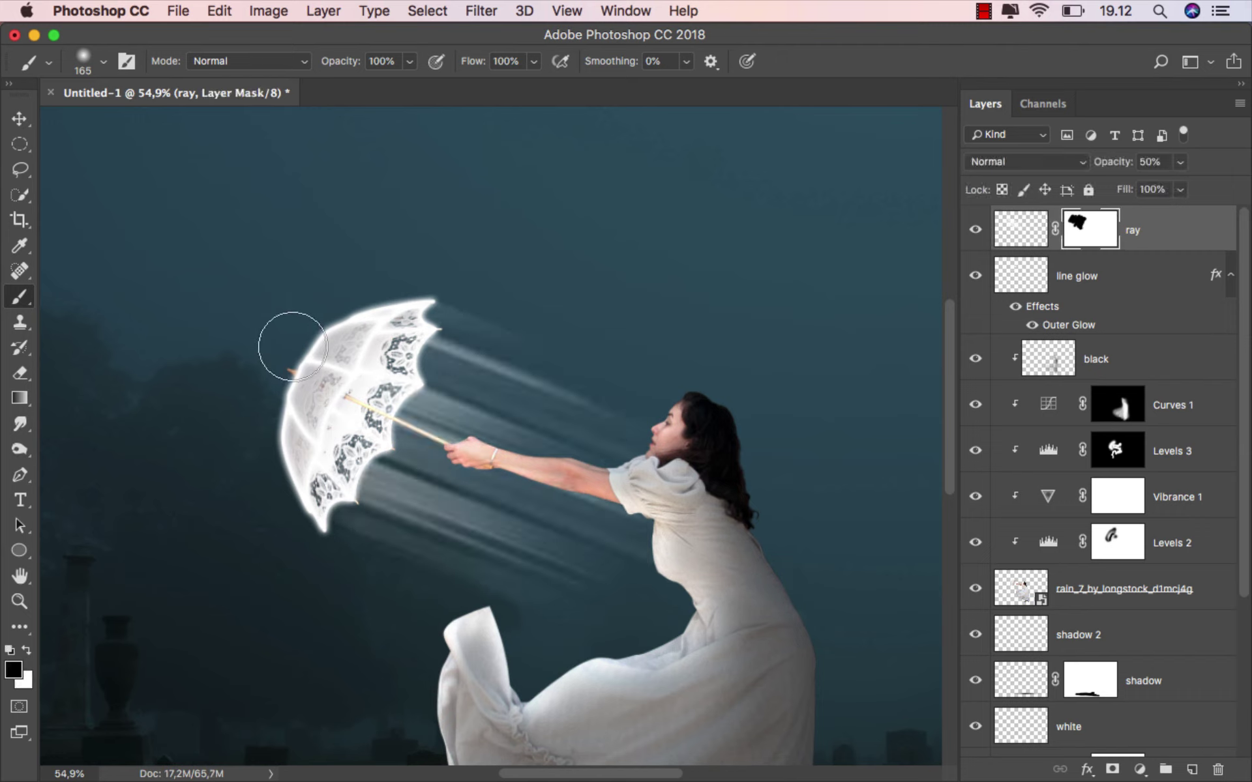
{"action": "scroll", "coordinate": [532, 356], "scroll_direction": "down", "scroll_amount": 2}
{"action": "key", "text": "v"}
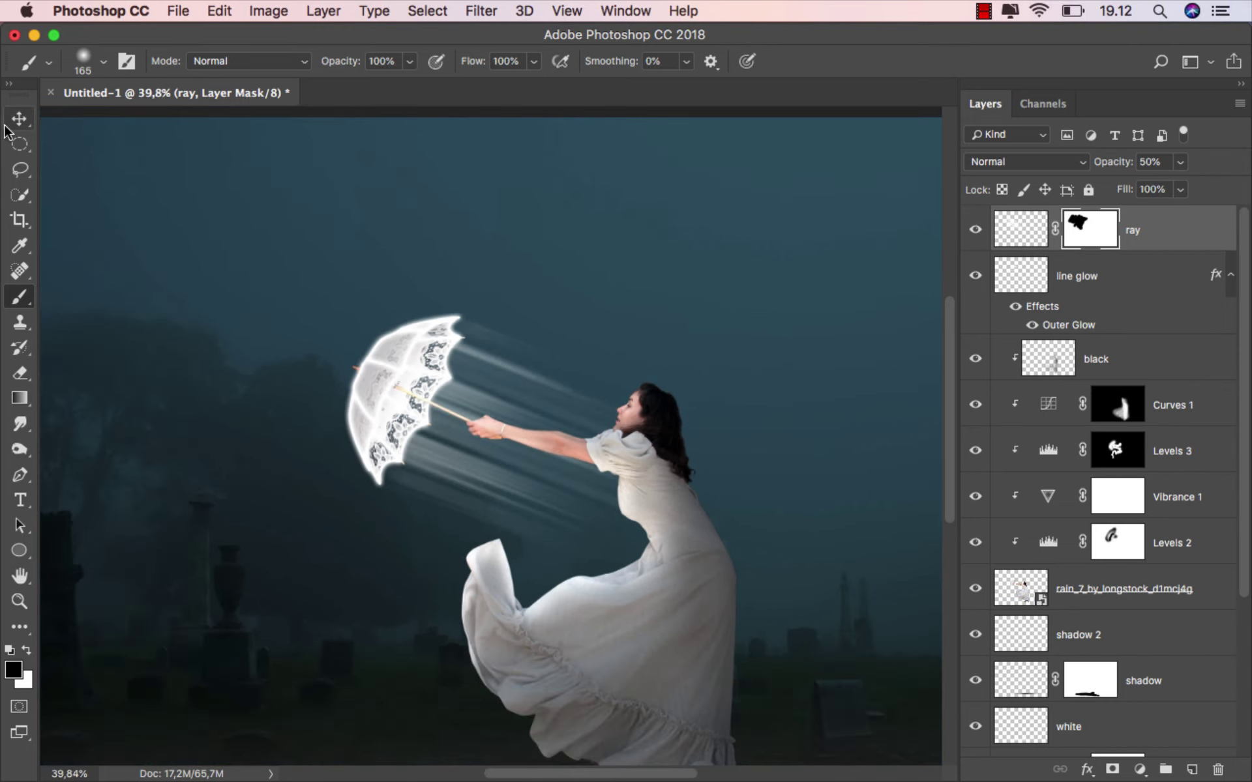
{"action": "key", "text": "super+0"}
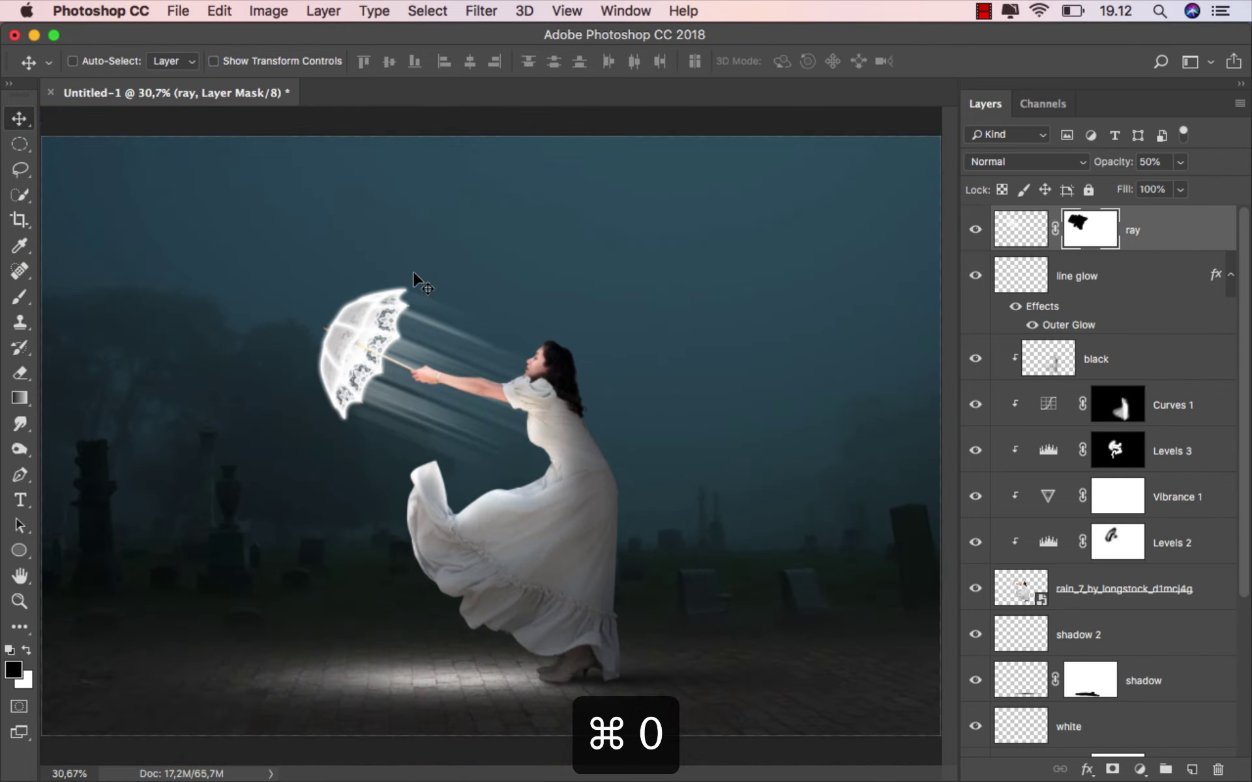
- Stamp all visible layers onto a new top layer, convert it to a smart object, and name it acr
{"action": "left_click", "coordinate": [1151, 241]}
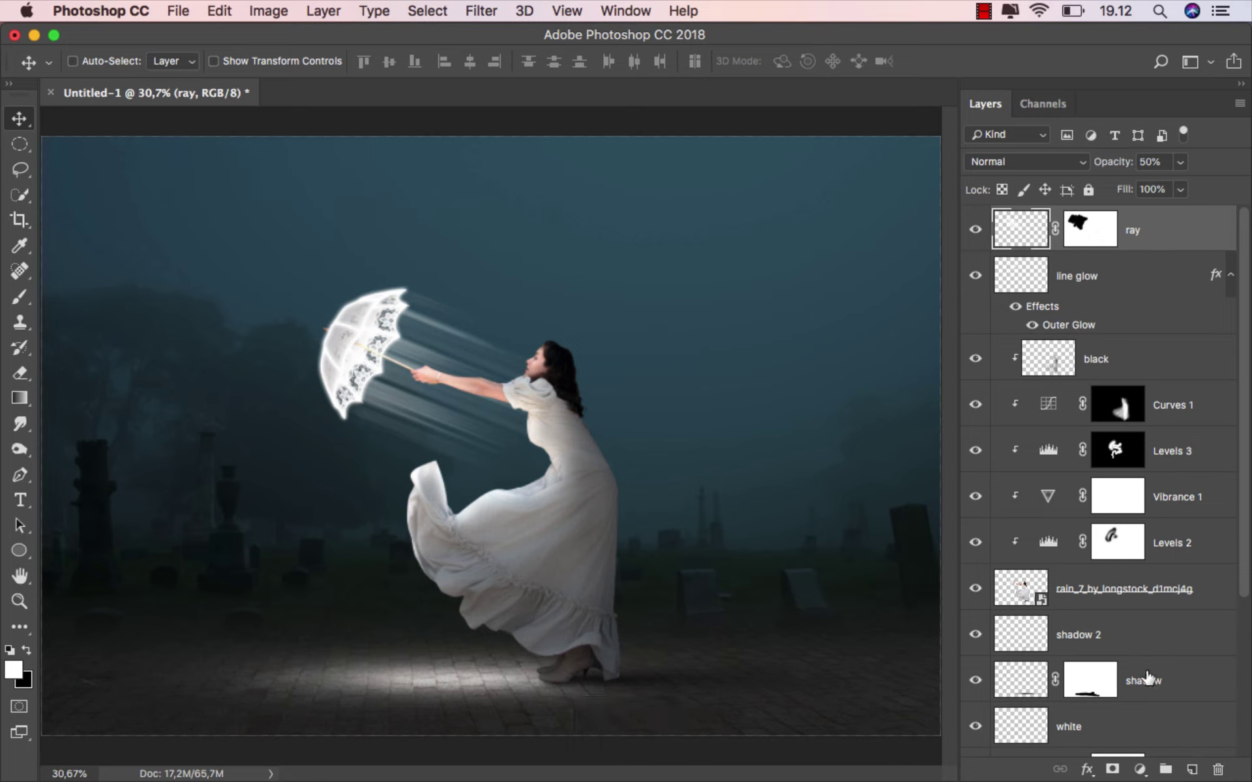
{"action": "left_click", "coordinate": [1191, 769]}
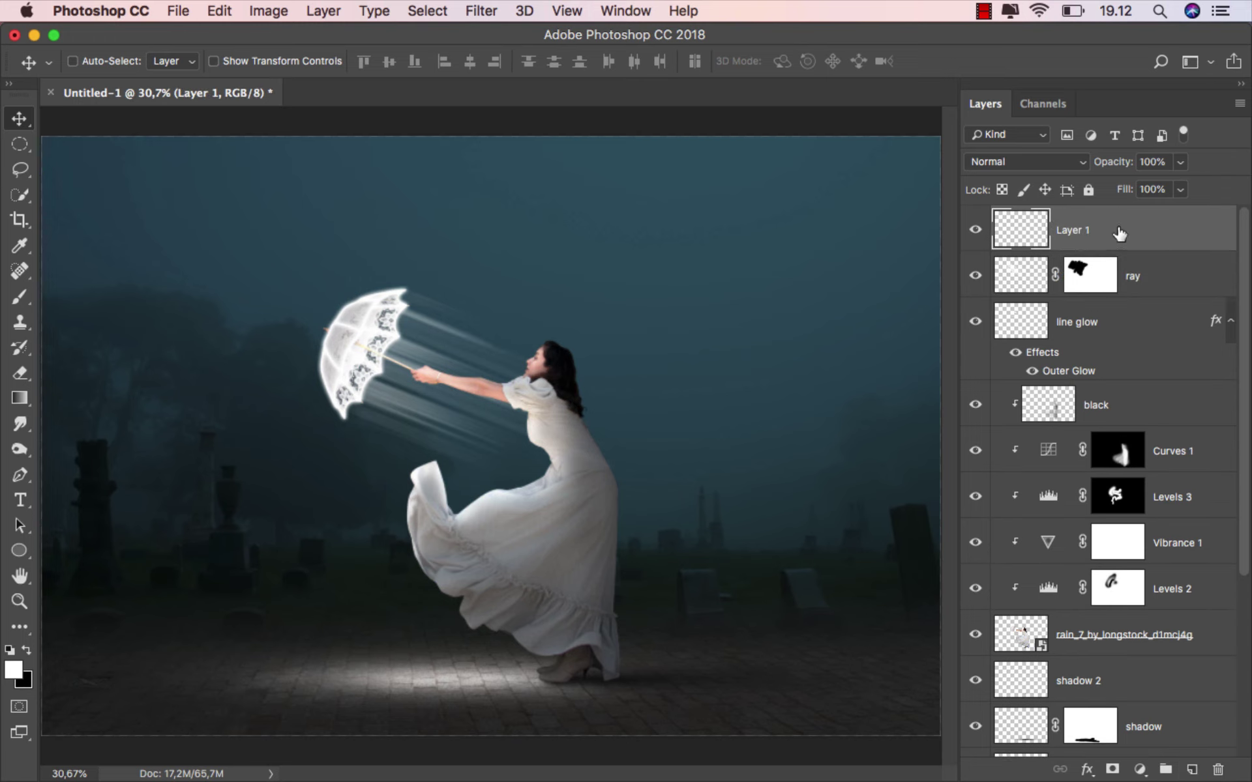
{"action": "key", "text": "alt+shift+super+e"}
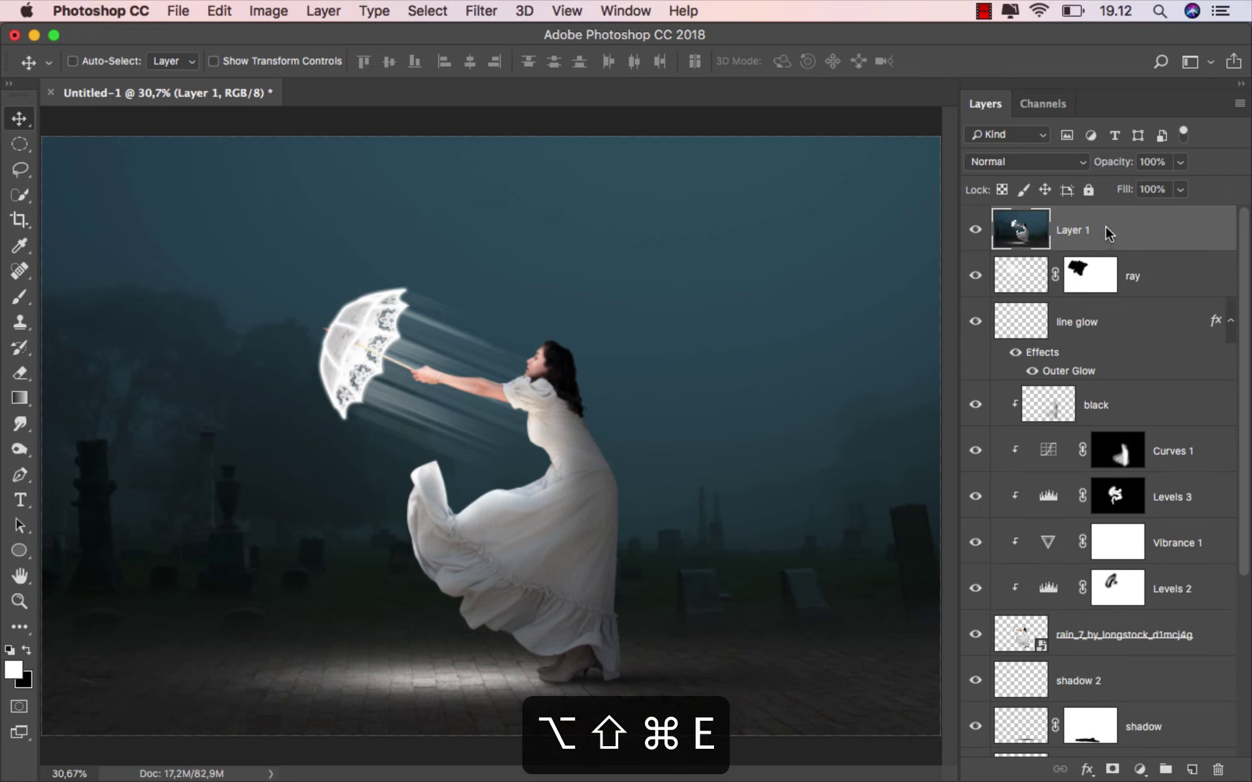
{"action": "right_click", "coordinate": [1105, 225]}
{"action": "left_click", "coordinate": [1009, 447]}
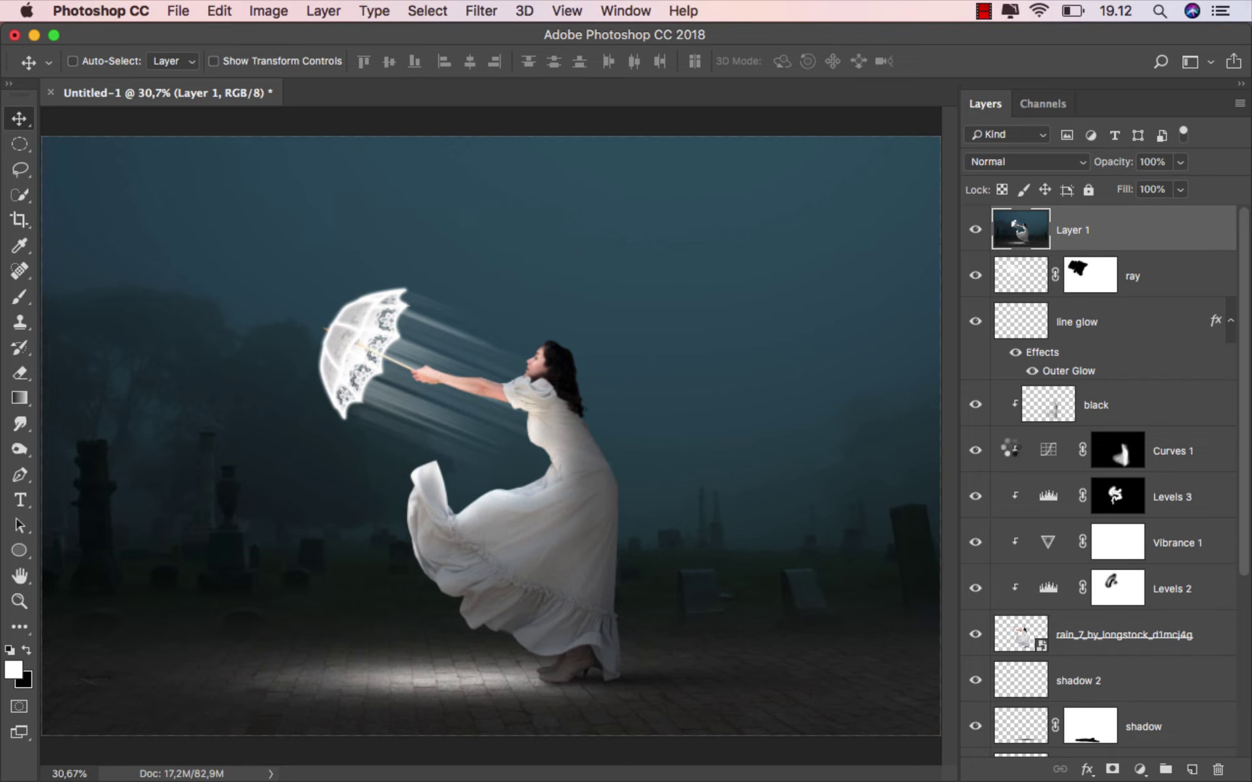
{"action": "double_click", "coordinate": [1072, 231]}
{"action": "type", "text": "acr"}
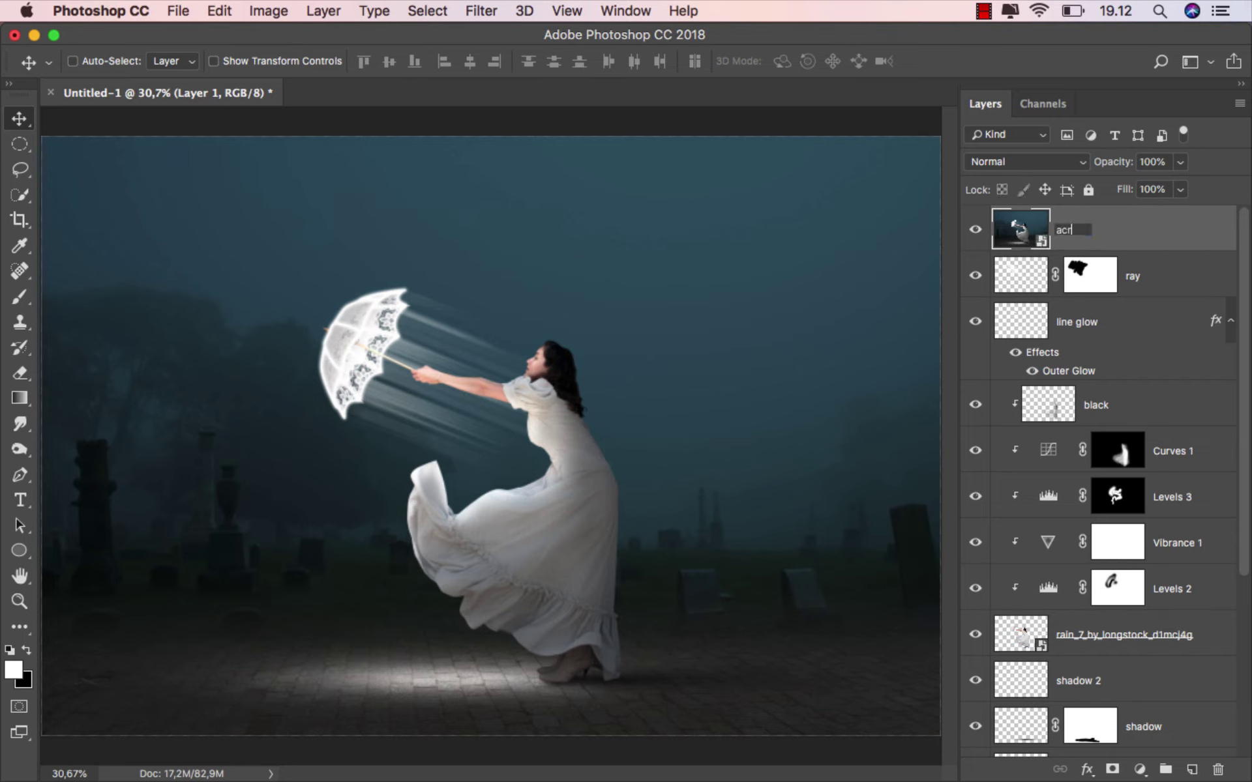
{"action": "key", "text": "Return"}
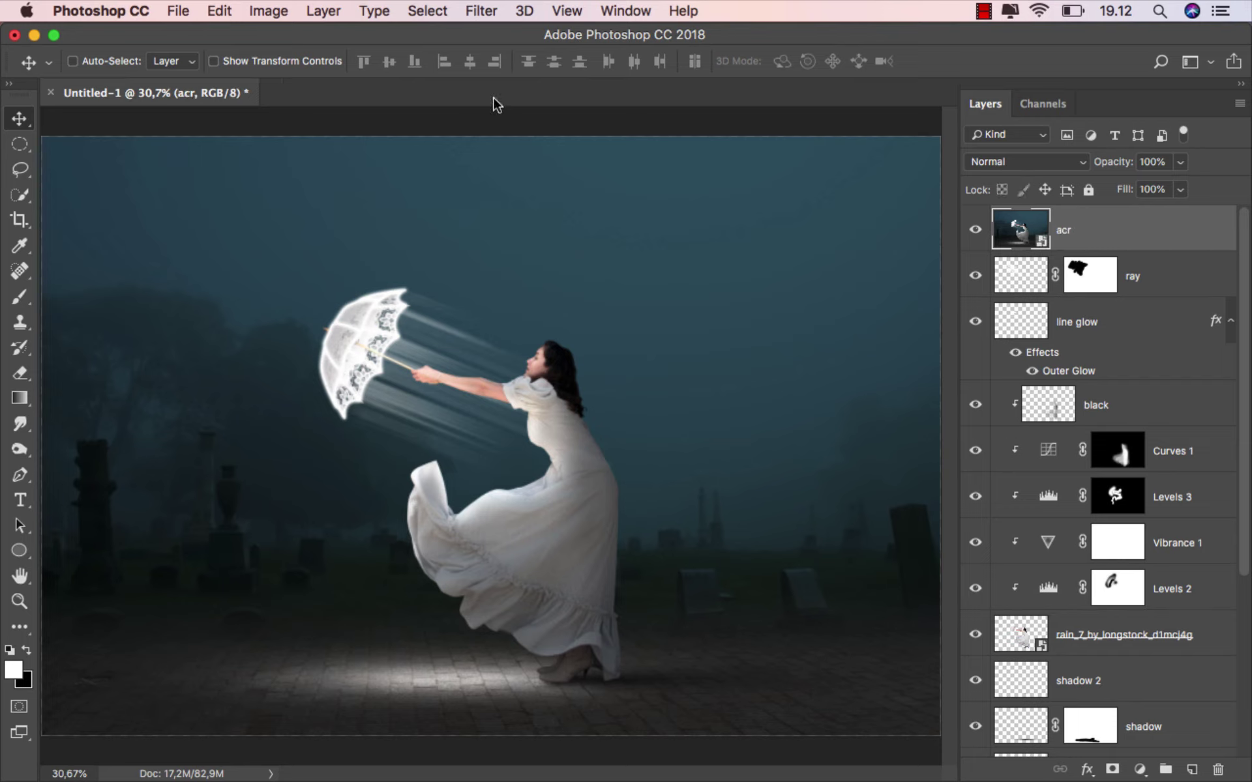
- Apply a Camera Raw Filter with raised Clarity and Blue Primary saturation +100, hue -10
{"action": "left_click", "coordinate": [481, 11]}
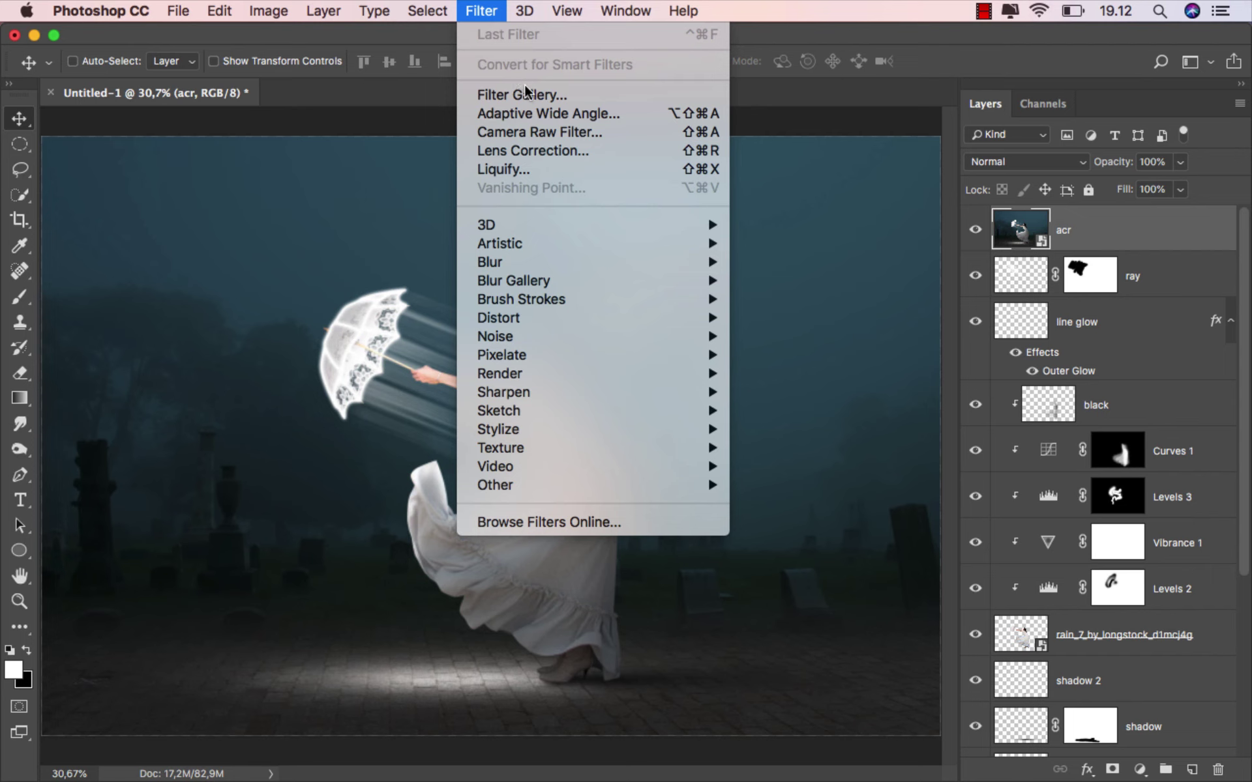
{"action": "left_click", "coordinate": [596, 131]}
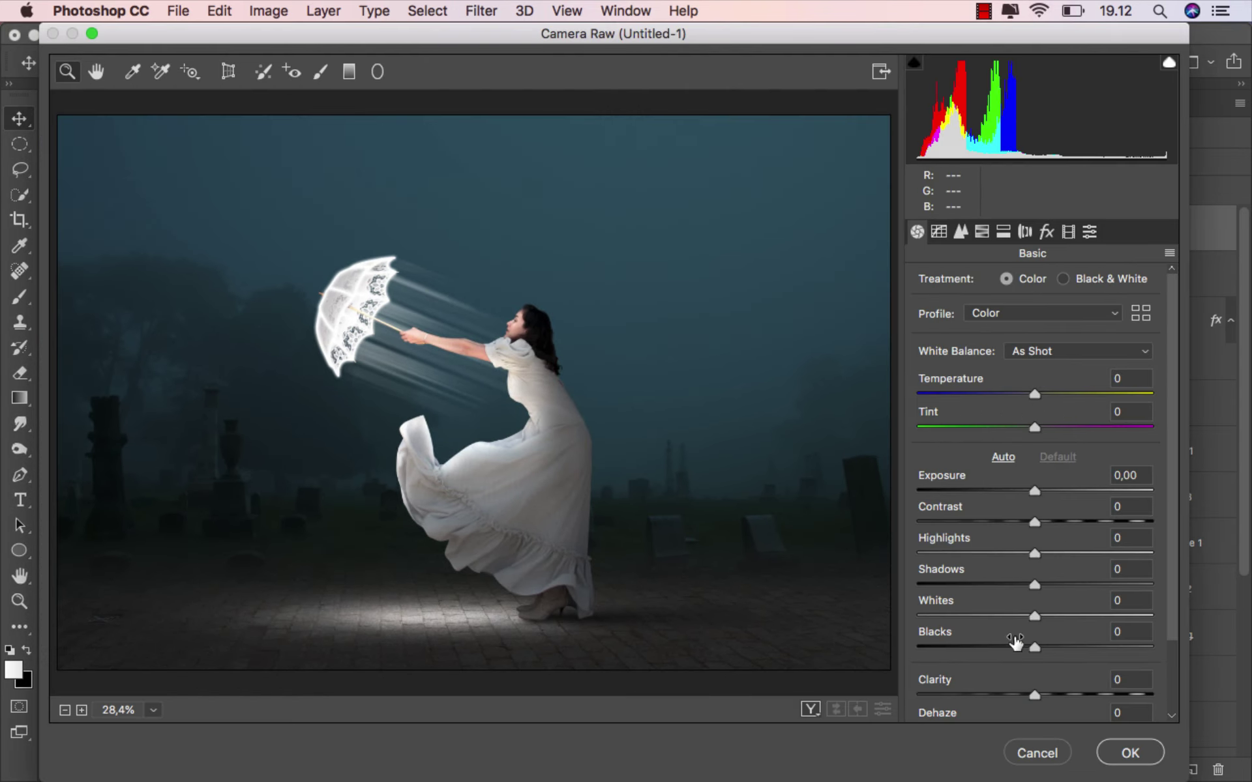
{"action": "left_click", "coordinate": [1051, 694]}
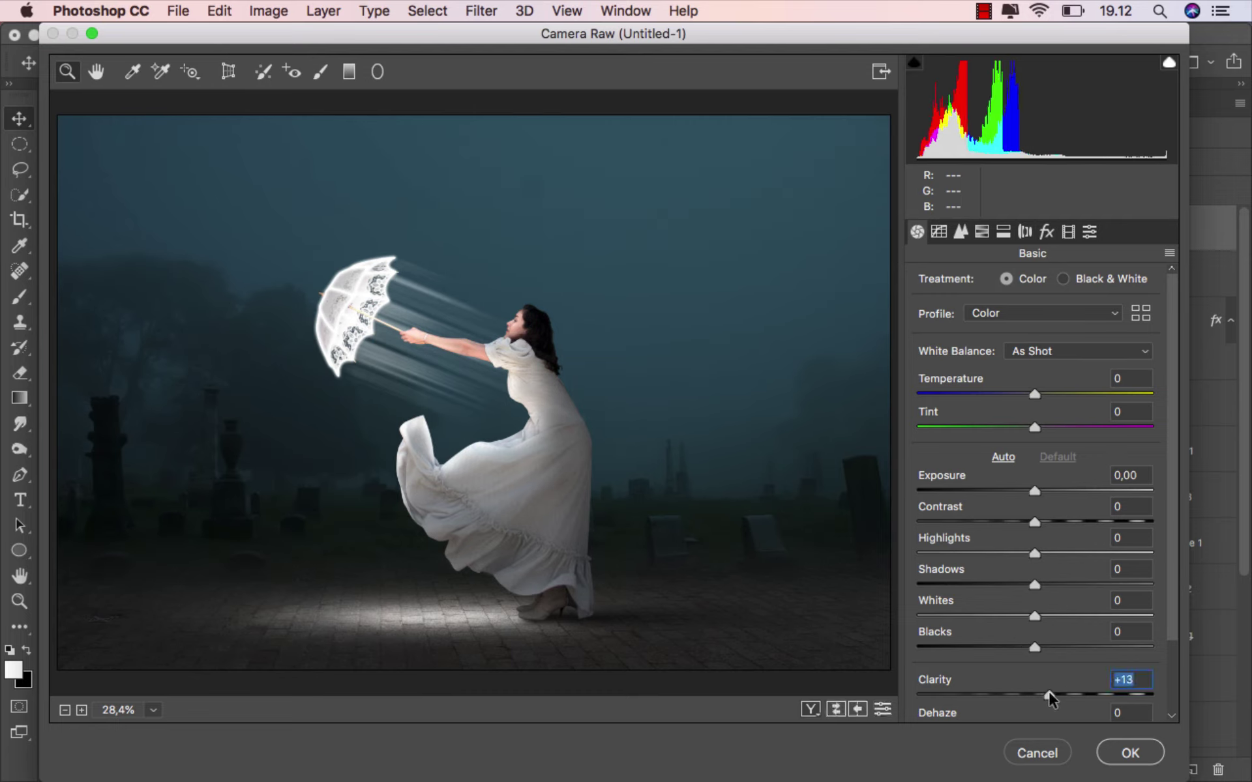
{"action": "left_click", "coordinate": [1069, 234]}
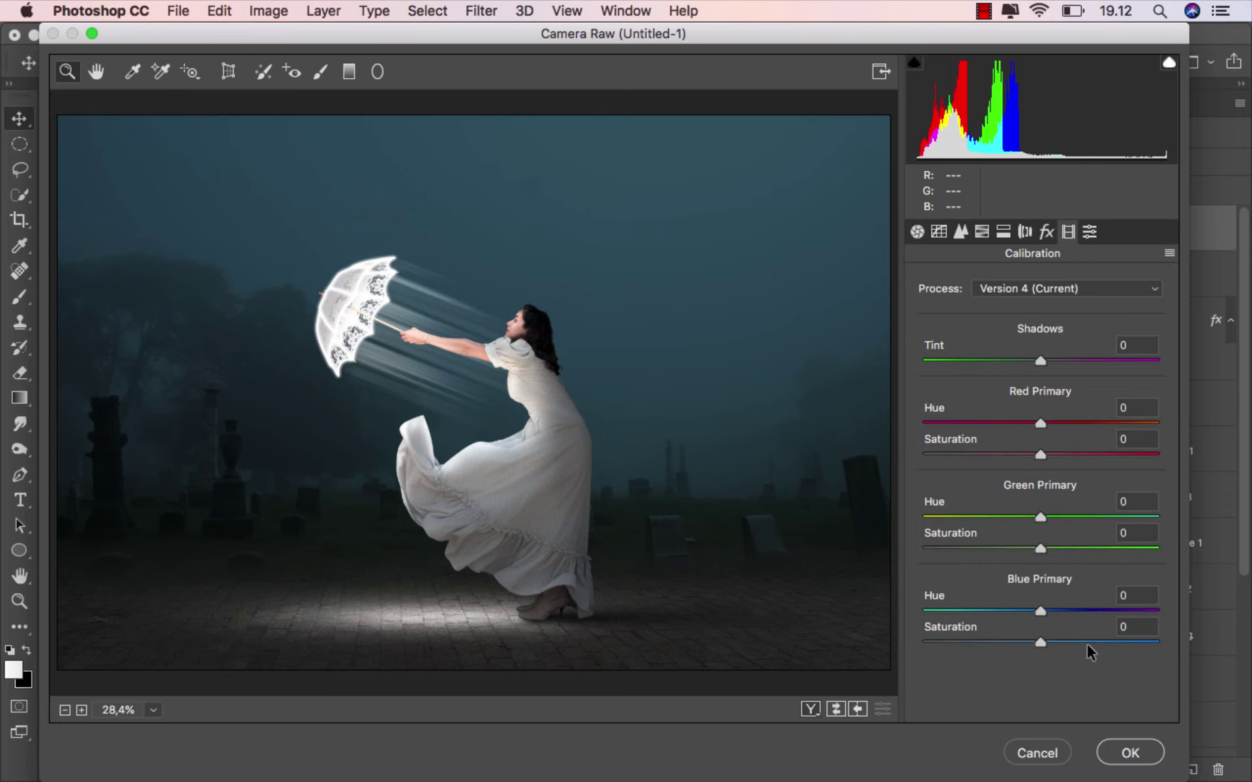
{"action": "left_click_drag", "start_coordinate": [1040, 642], "coordinate": [1193, 640]}
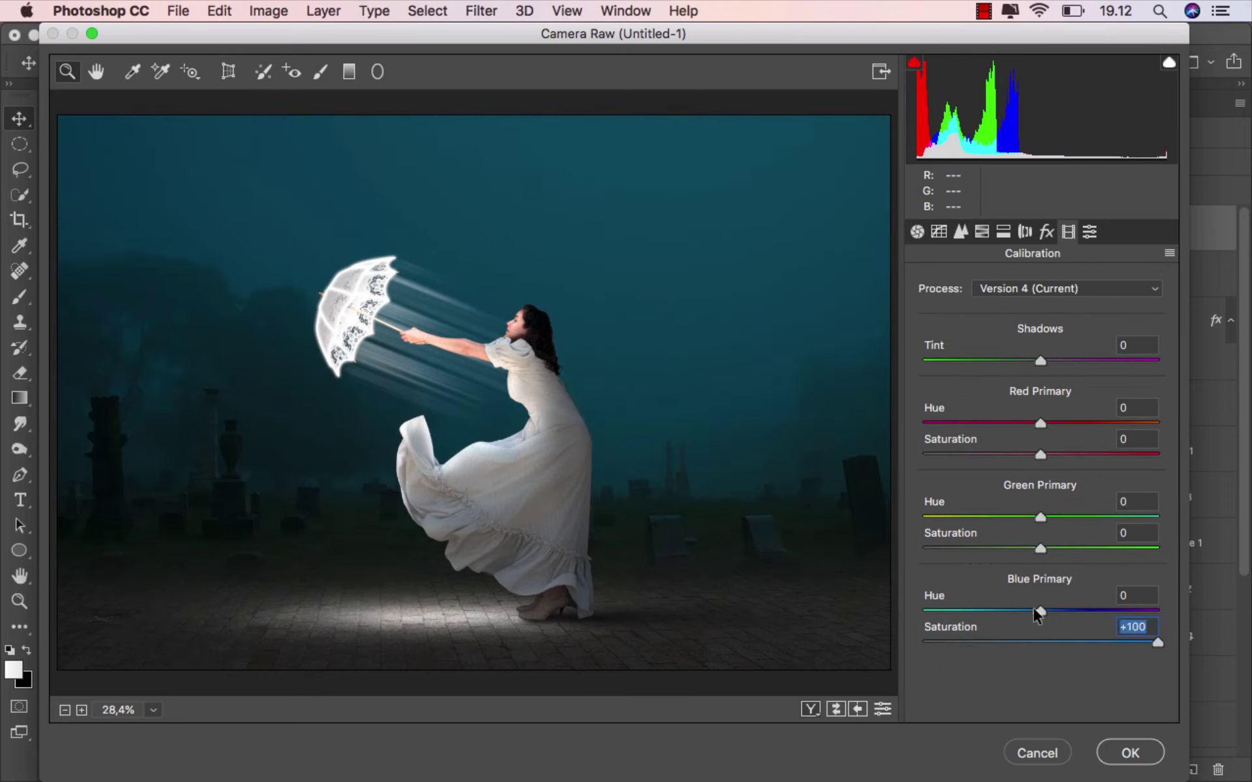
{"action": "left_click_drag", "start_coordinate": [1038, 613], "coordinate": [1028, 609]}
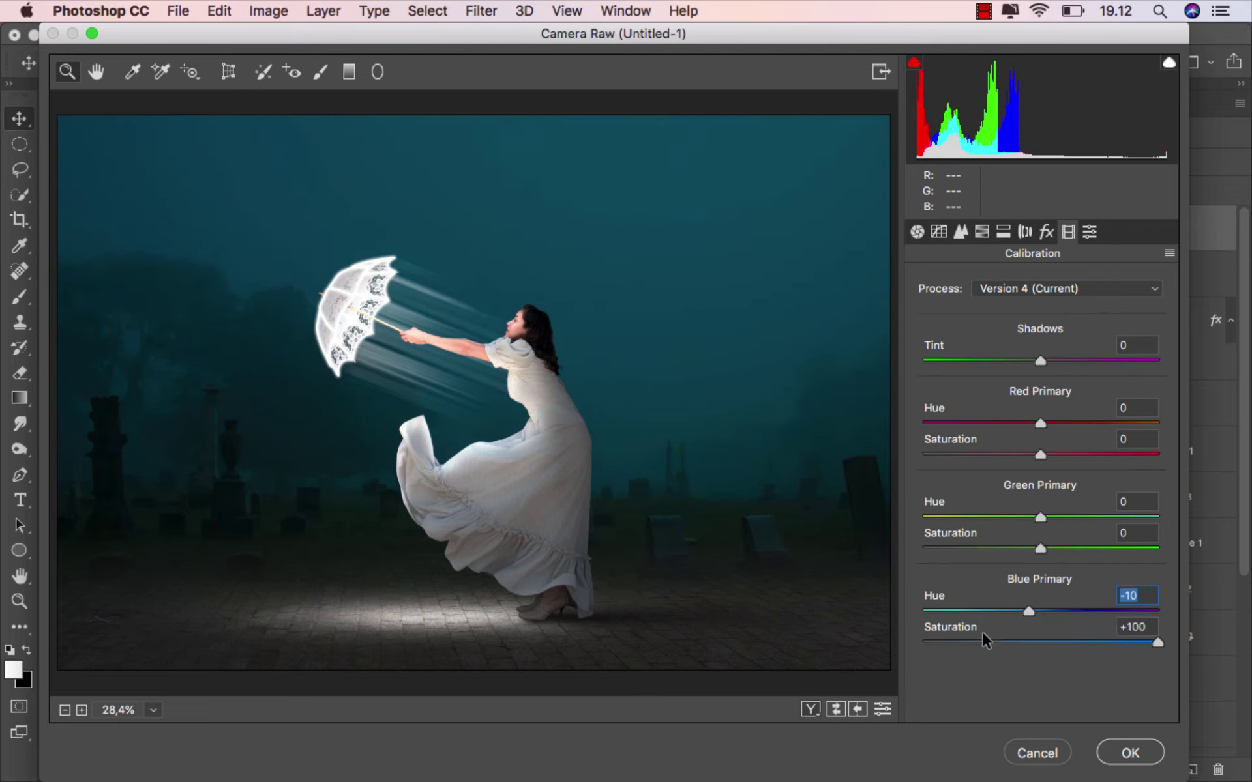
{"action": "left_click", "coordinate": [836, 700]}
{"action": "left_click", "coordinate": [1130, 754]}
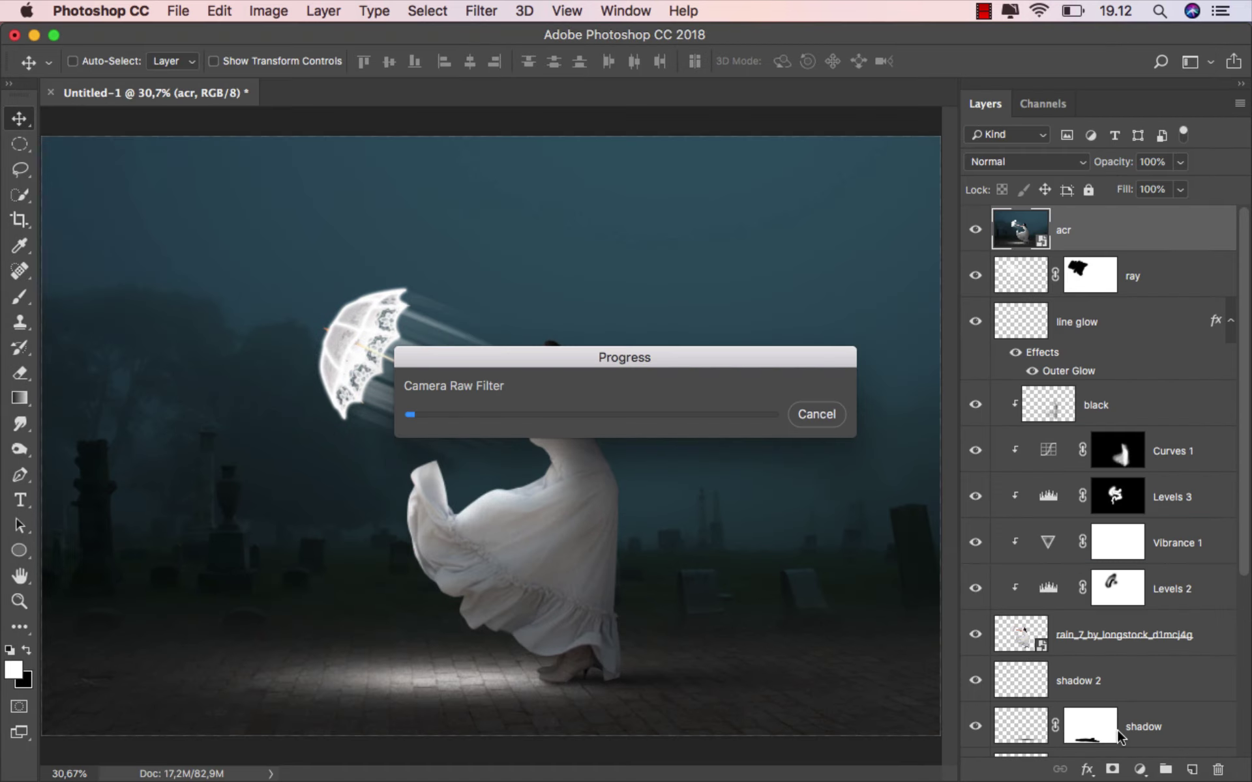
- Toggle the acr layer's visibility twice to compare the teal grade
{"action": "left_click", "coordinate": [976, 231]}
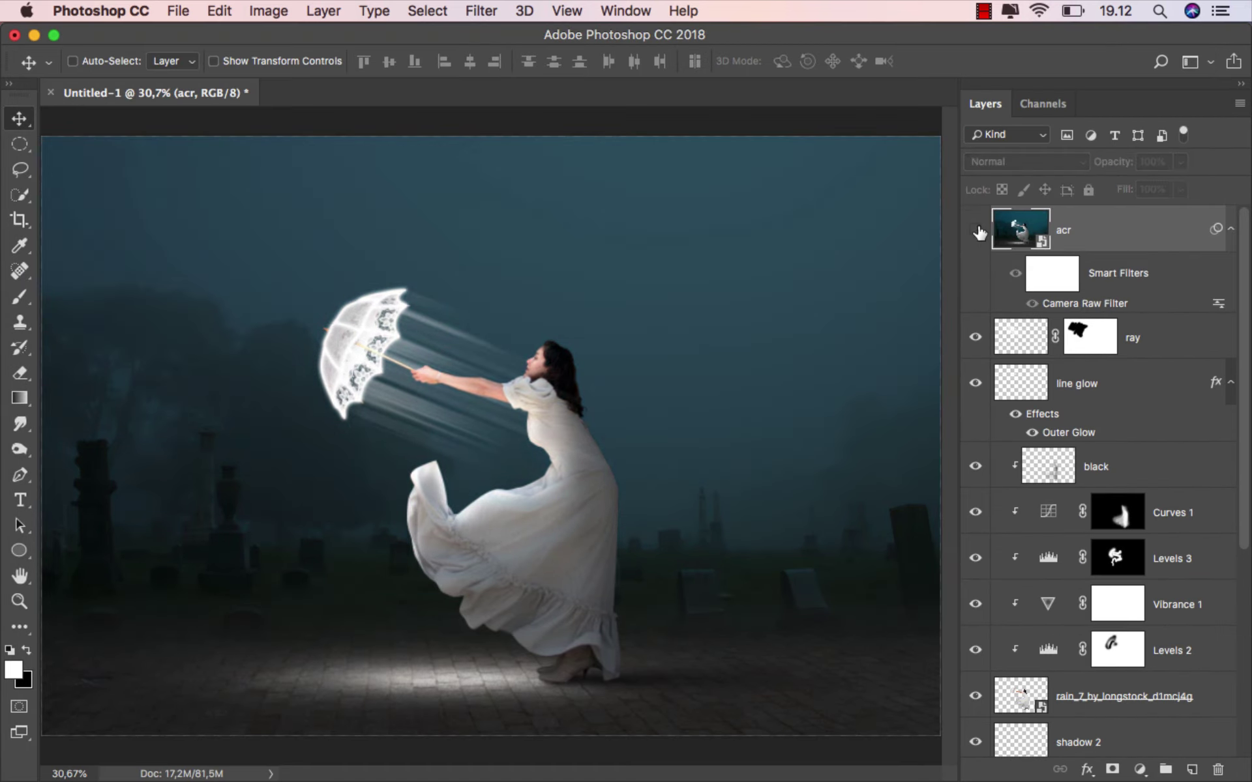
{"action": "left_click", "coordinate": [977, 231]}
{"action": "left_click", "coordinate": [976, 231]}
{"action": "left_click", "coordinate": [977, 231]}
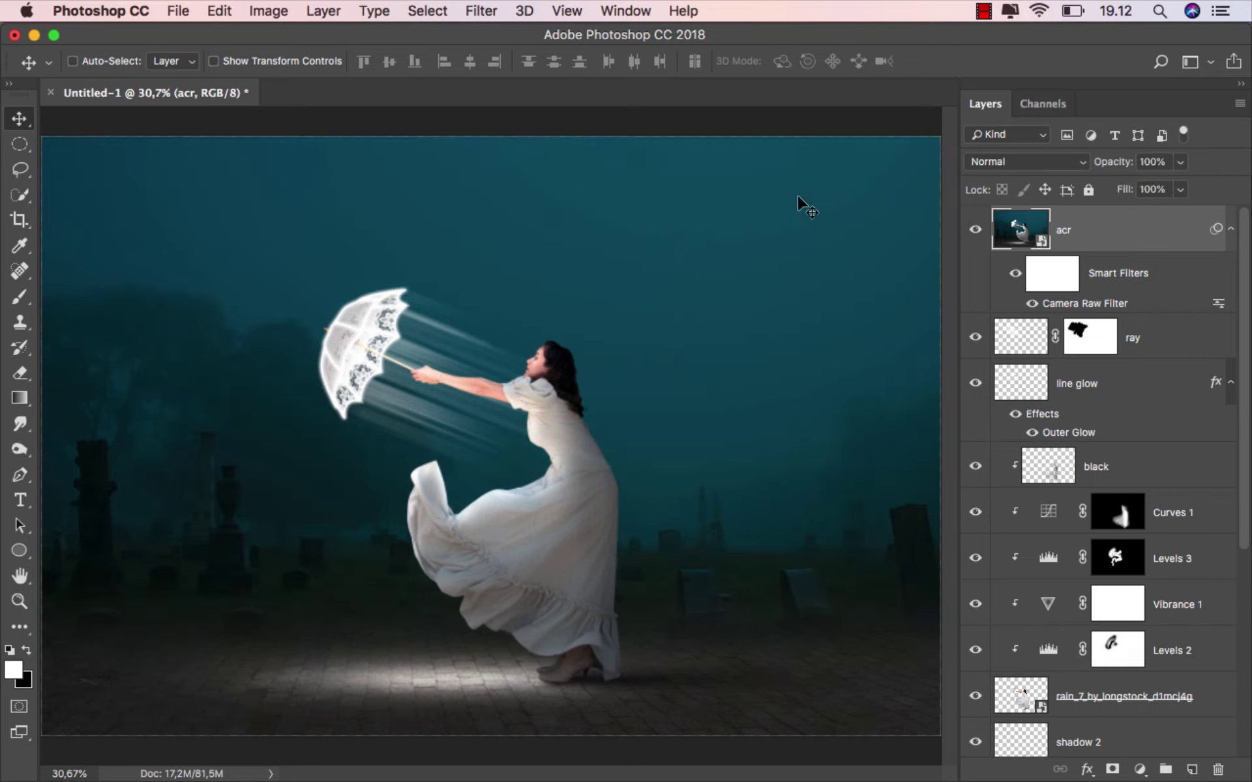
- Save the composite as JPEG file ok.jpg at maximum quality 12
{"action": "left_click", "coordinate": [180, 11]}
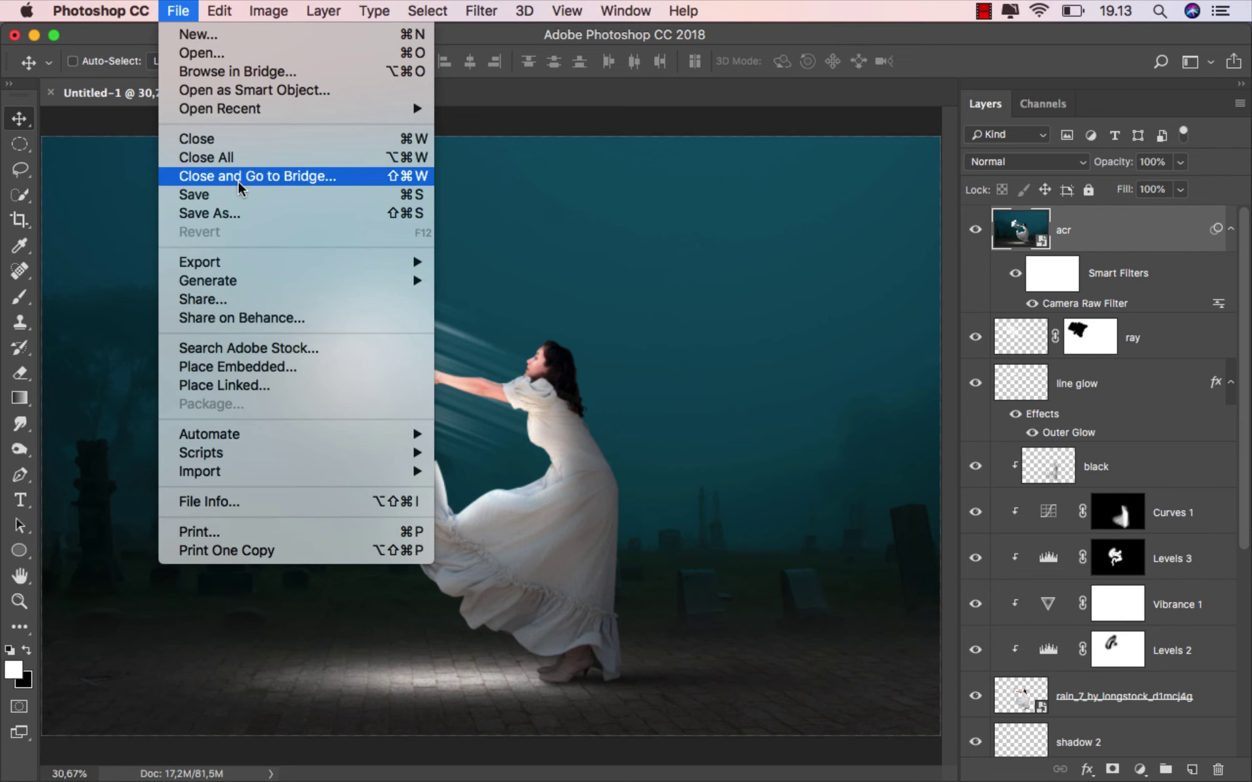
{"action": "key", "text": "Escape"}
{"action": "key", "text": "ctrl+s"}
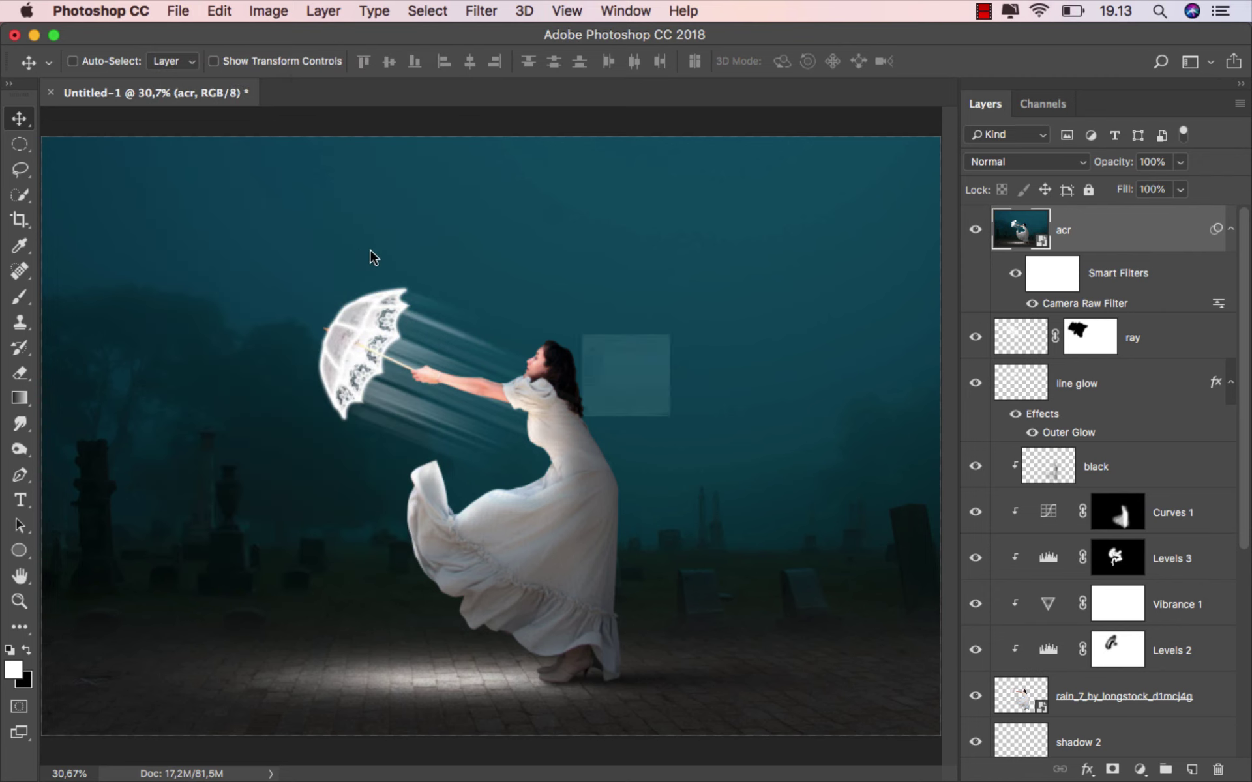
{"action": "type", "text": "ok"}
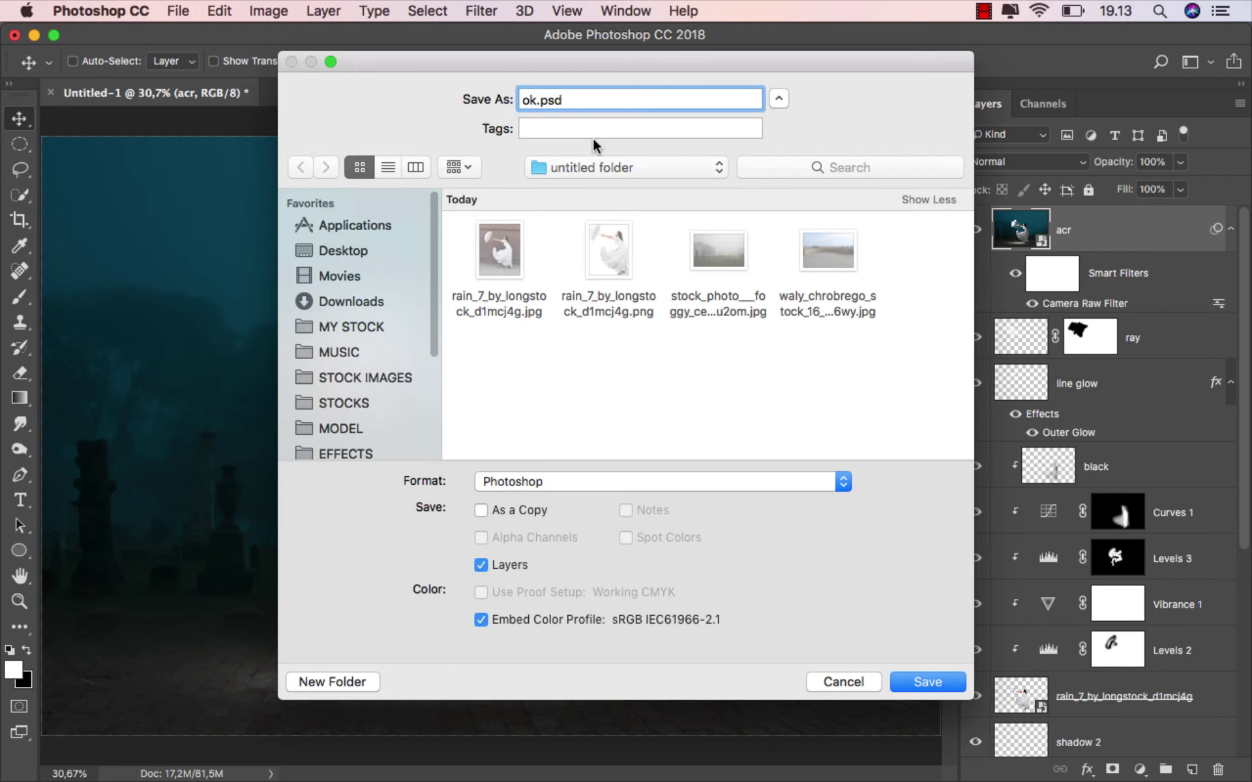
{"action": "left_click", "coordinate": [573, 481]}
{"action": "left_click", "coordinate": [567, 598]}
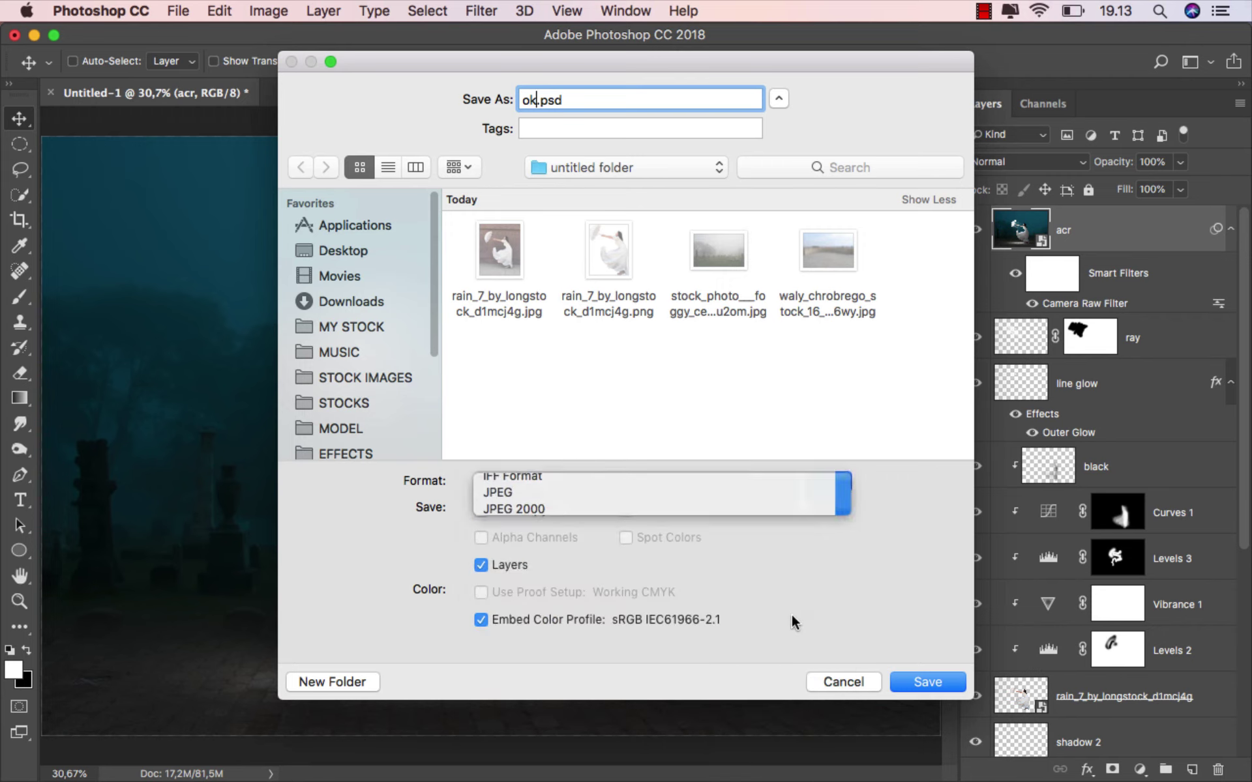
{"action": "left_click", "coordinate": [926, 681]}
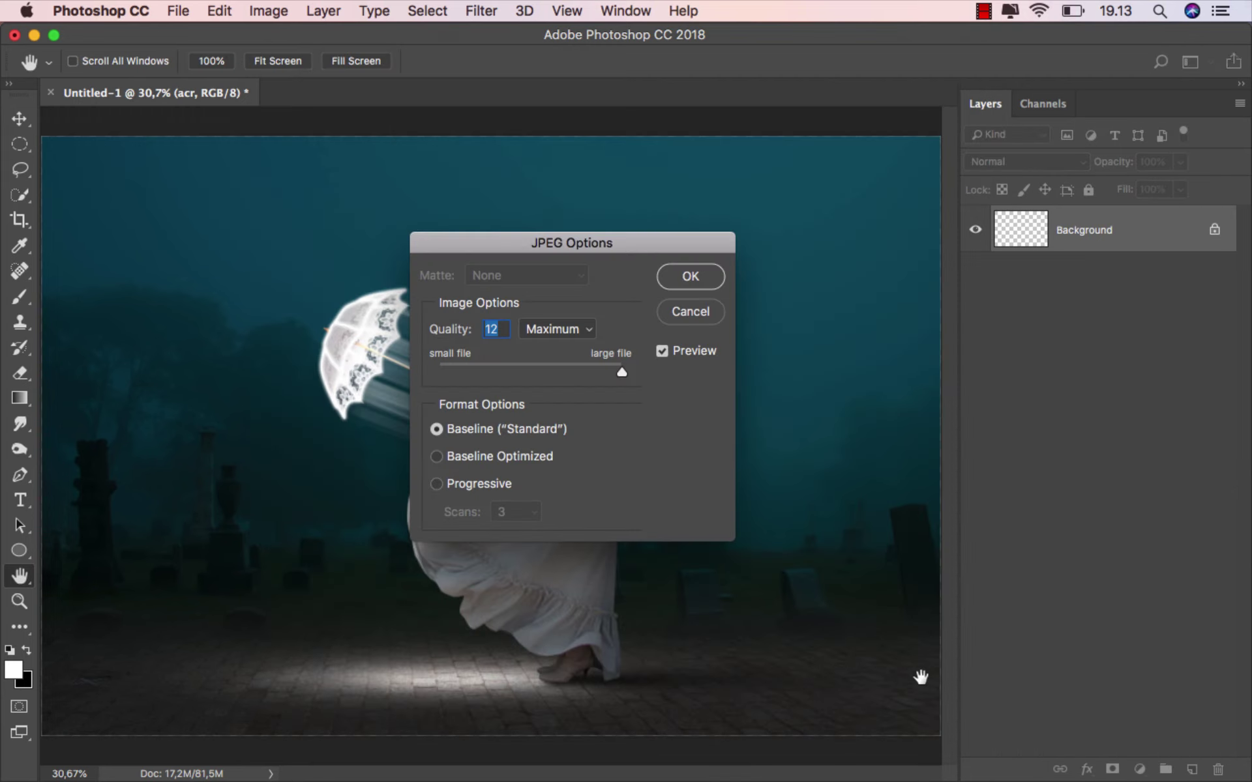
{"action": "left_click", "coordinate": [709, 279]}
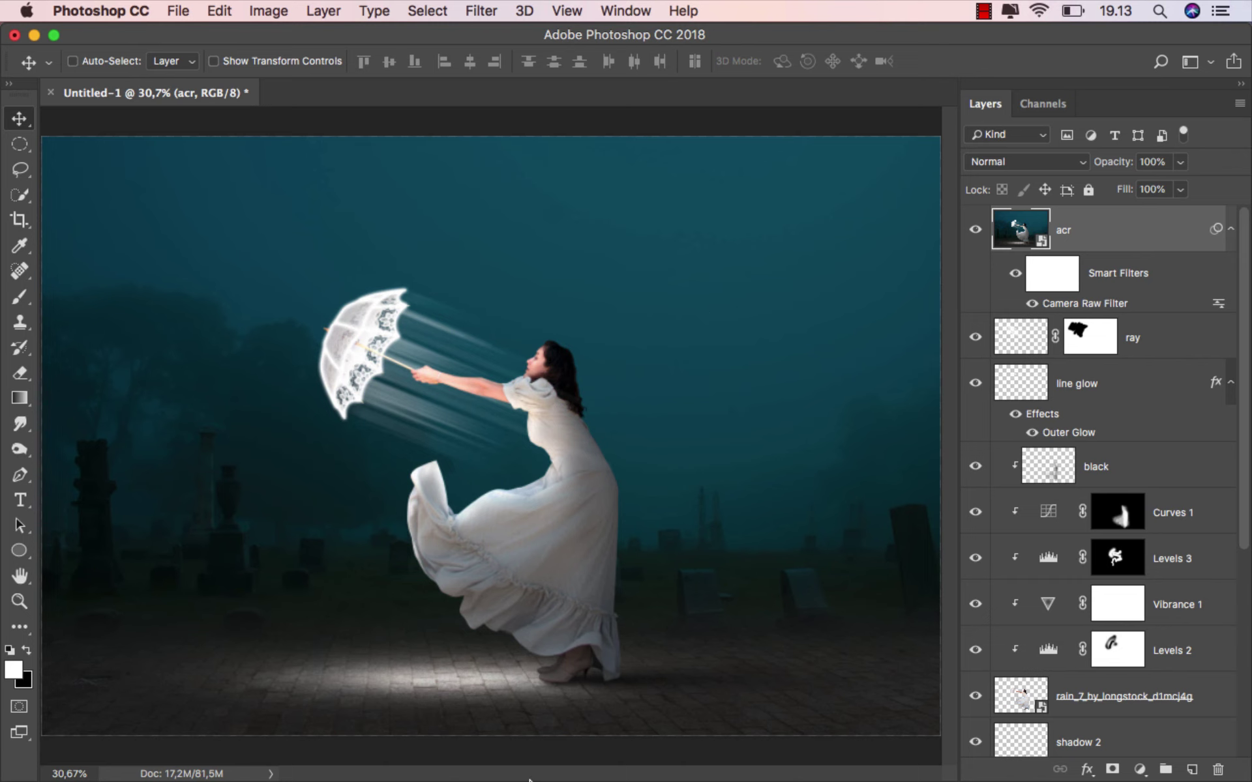
- Select ok.jpg in its Finder folder and preview it with Quick Look
{"action": "mouse_move", "coordinate": [528, 780]}
{"action": "left_click", "coordinate": [506, 769]}
{"action": "left_click", "coordinate": [525, 309]}
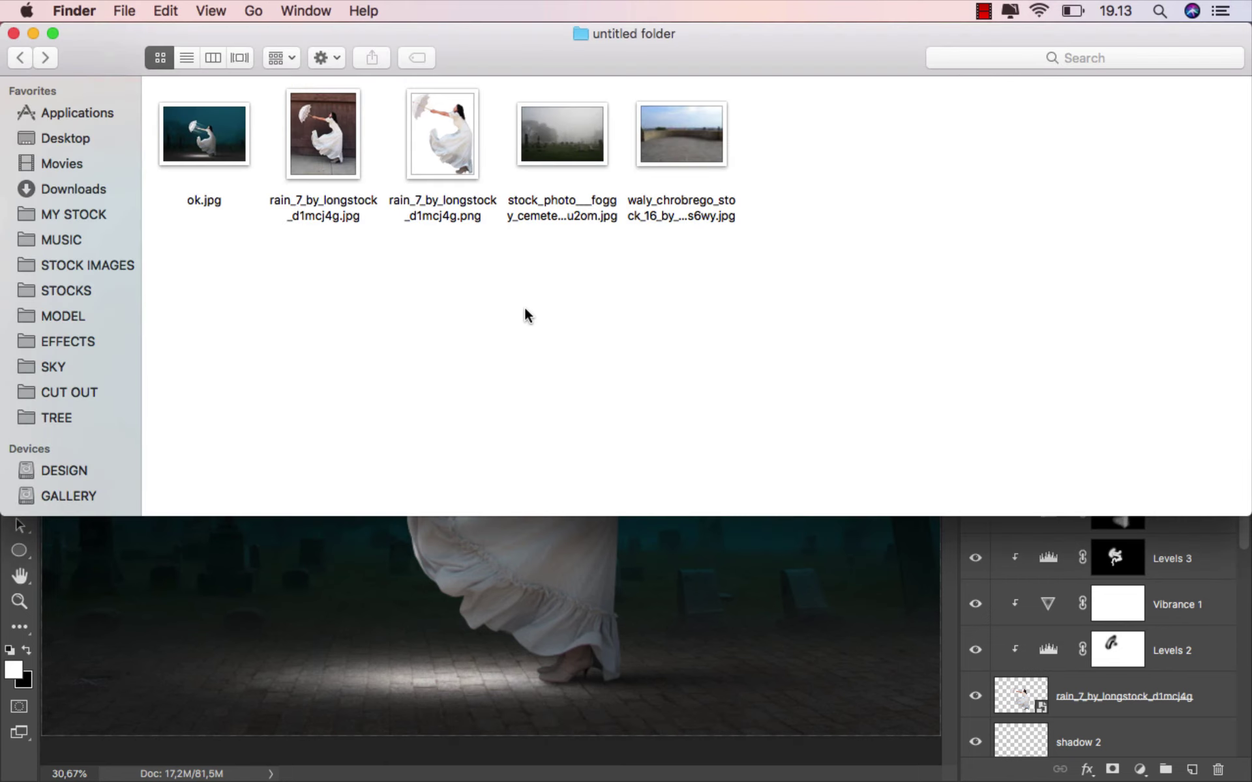
{"action": "left_click", "coordinate": [214, 159]}
{"action": "key", "text": "space"}
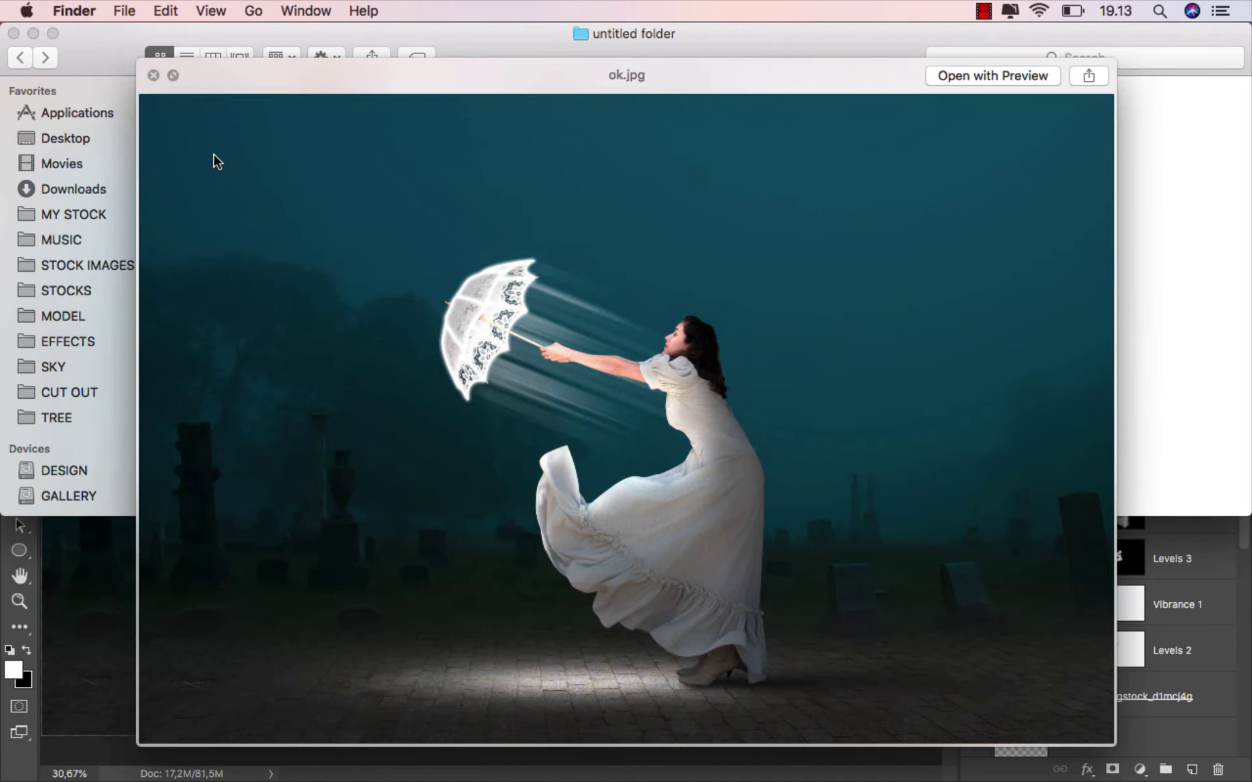